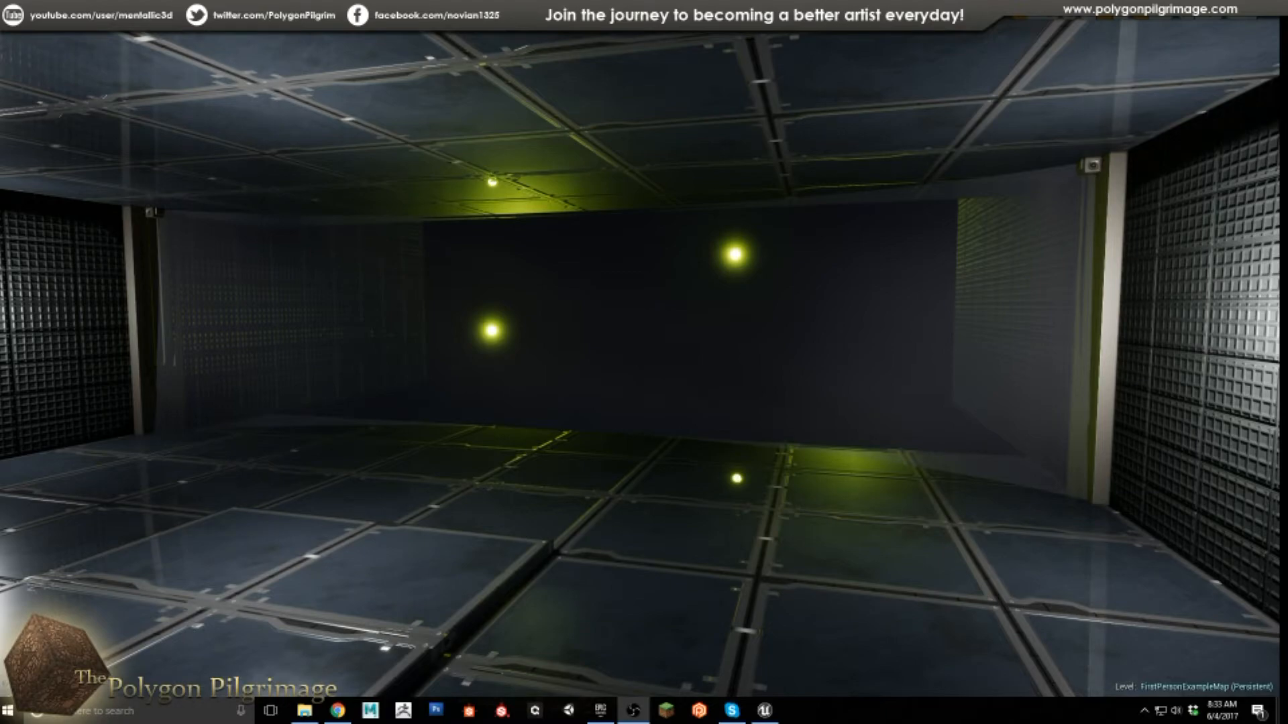
mouse_move(653, 423)
right_mouse_down()
mouse_move(613, 436)
mouse_move(470, 429)
mouse_move(570, 393)
mouse_move(704, 423)
mouse_move(701, 459)
mouse_move(672, 437)
mouse_move(620, 436)
mouse_move(684, 432)
mouse_move(604, 433)
mouse_move(827, 445)
mouse_move(670, 449)
mouse_move(624, 431)
mouse_move(652, 424)
right_mouse_up()
key("w")
key("w")
key("s")
key("s")
key("w")
key("w")
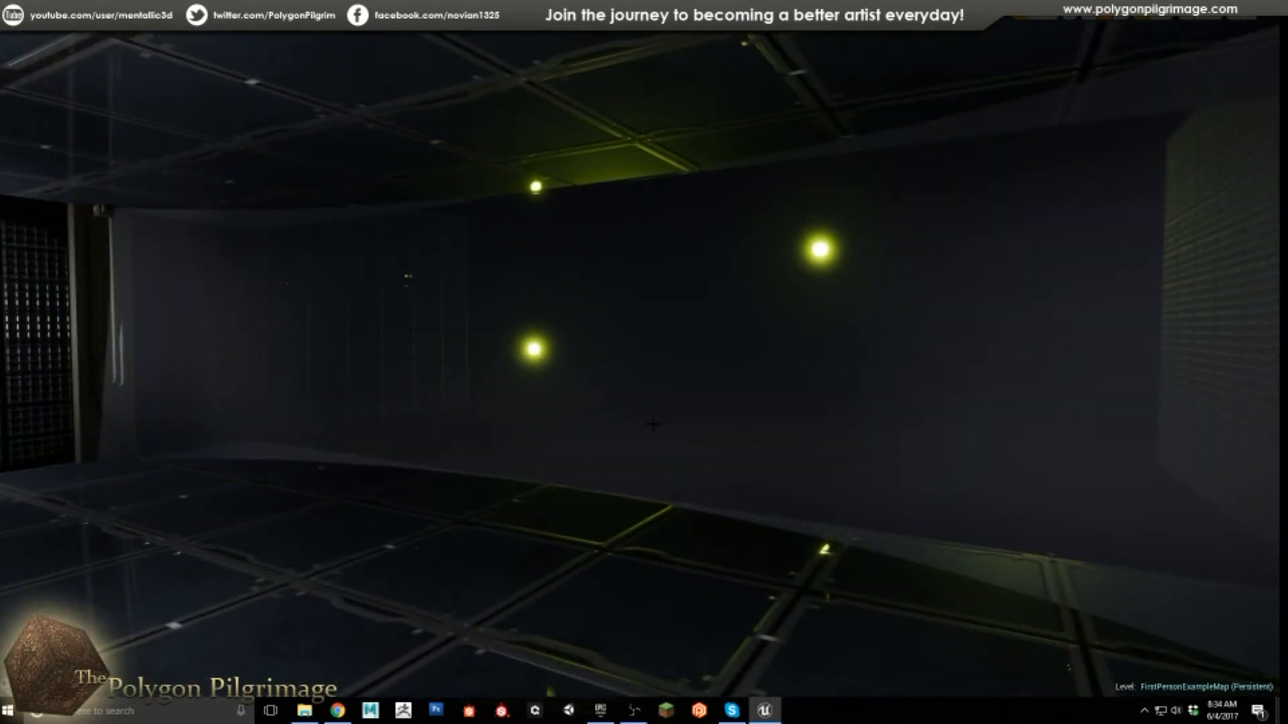
Step: Play the level, target the right-hand star through the curved window with the ring cursor, and view the ring from several spots in the room
key("alt+p")
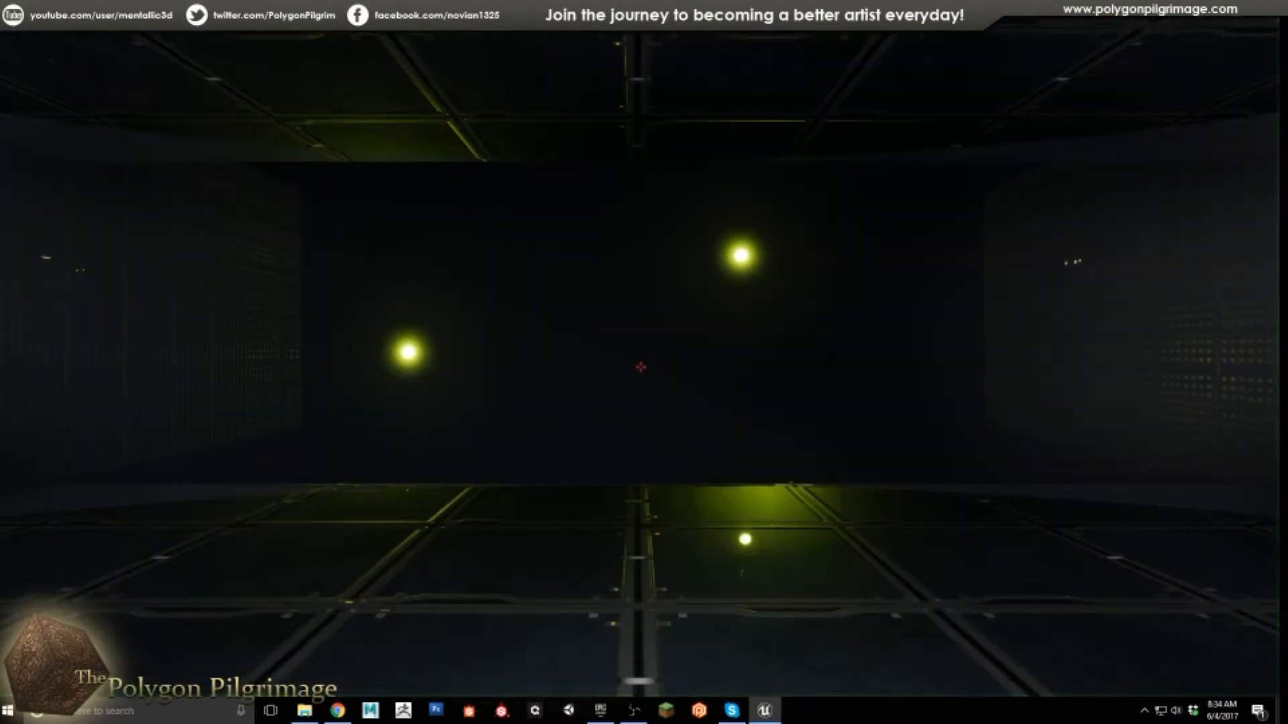
key("s")
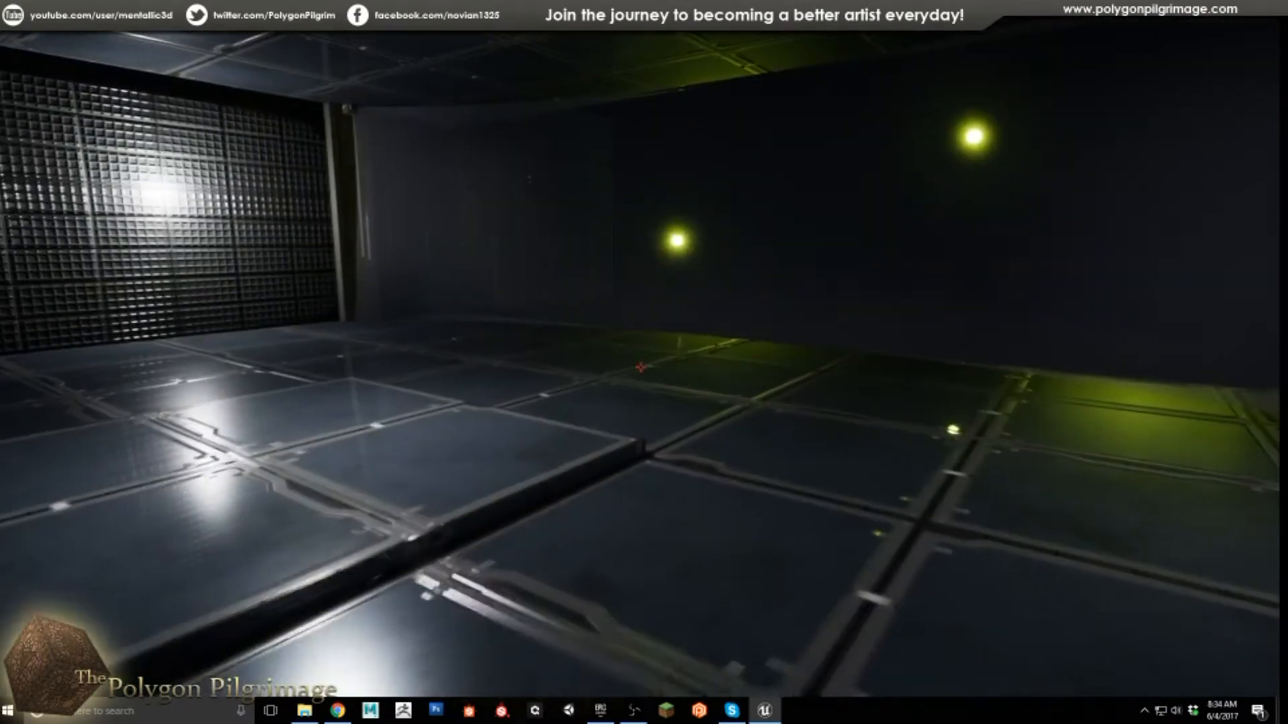
key("w")
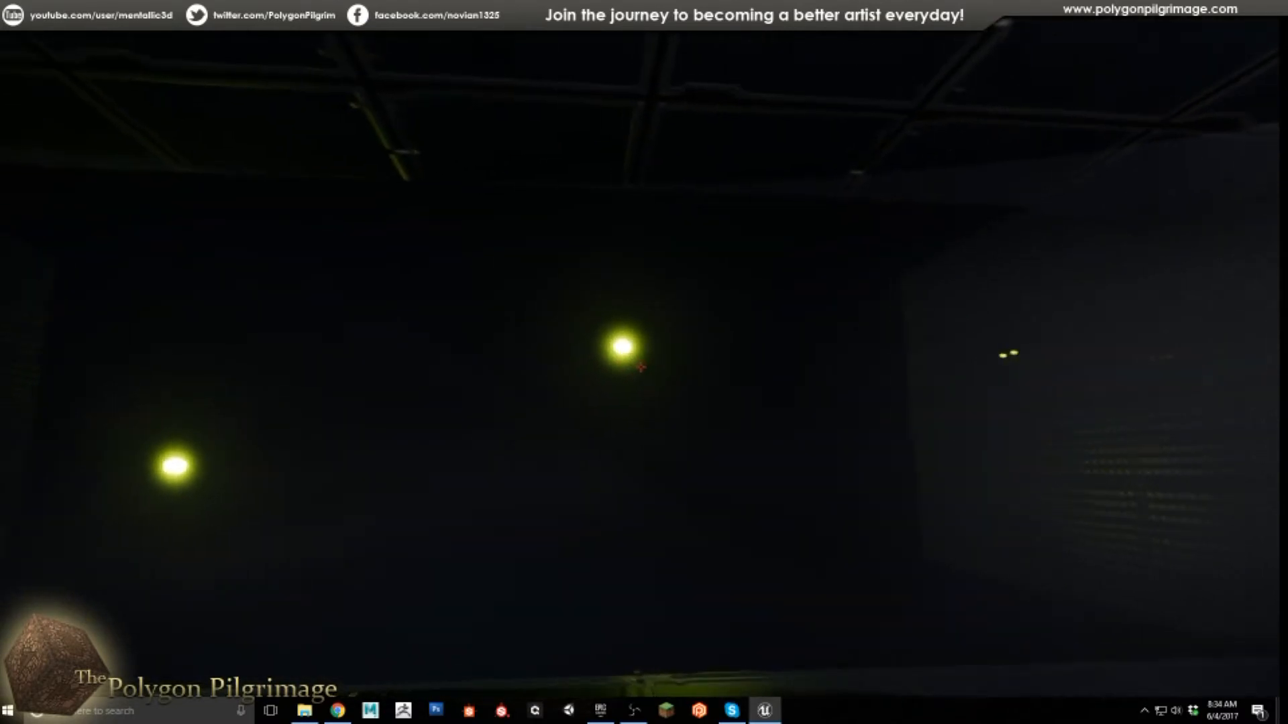
left_click(641, 367)
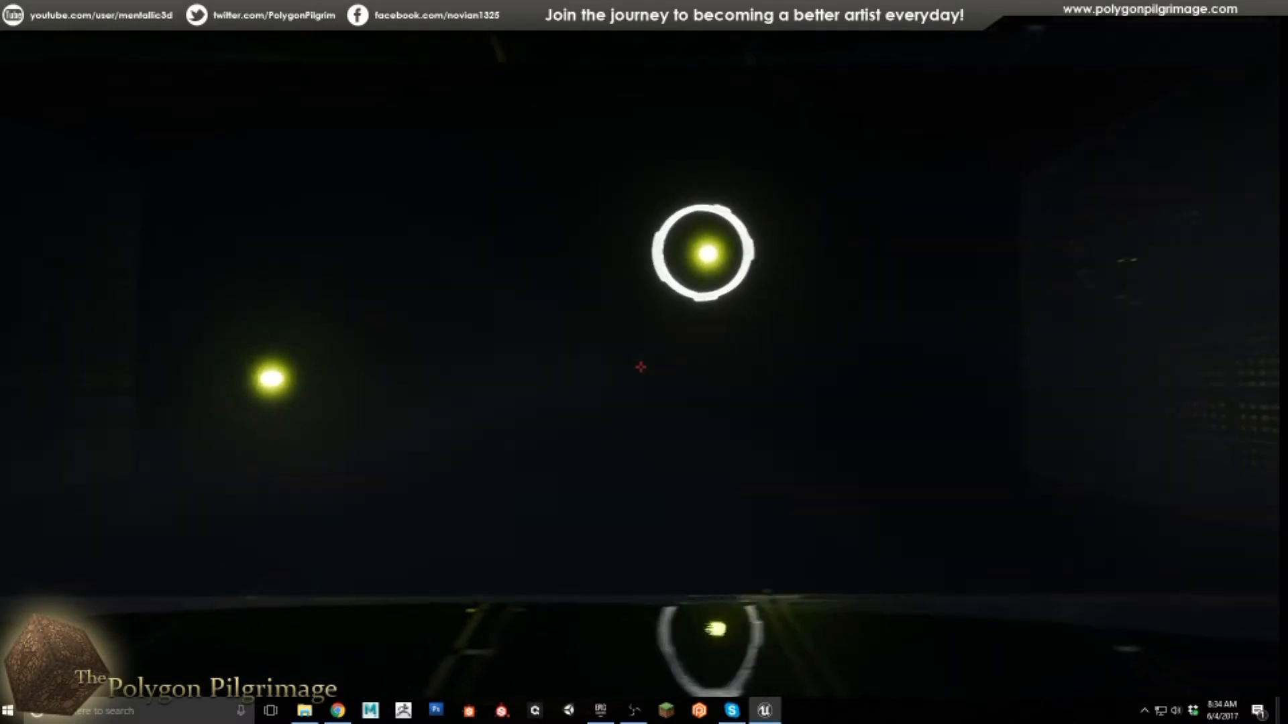
key("s")
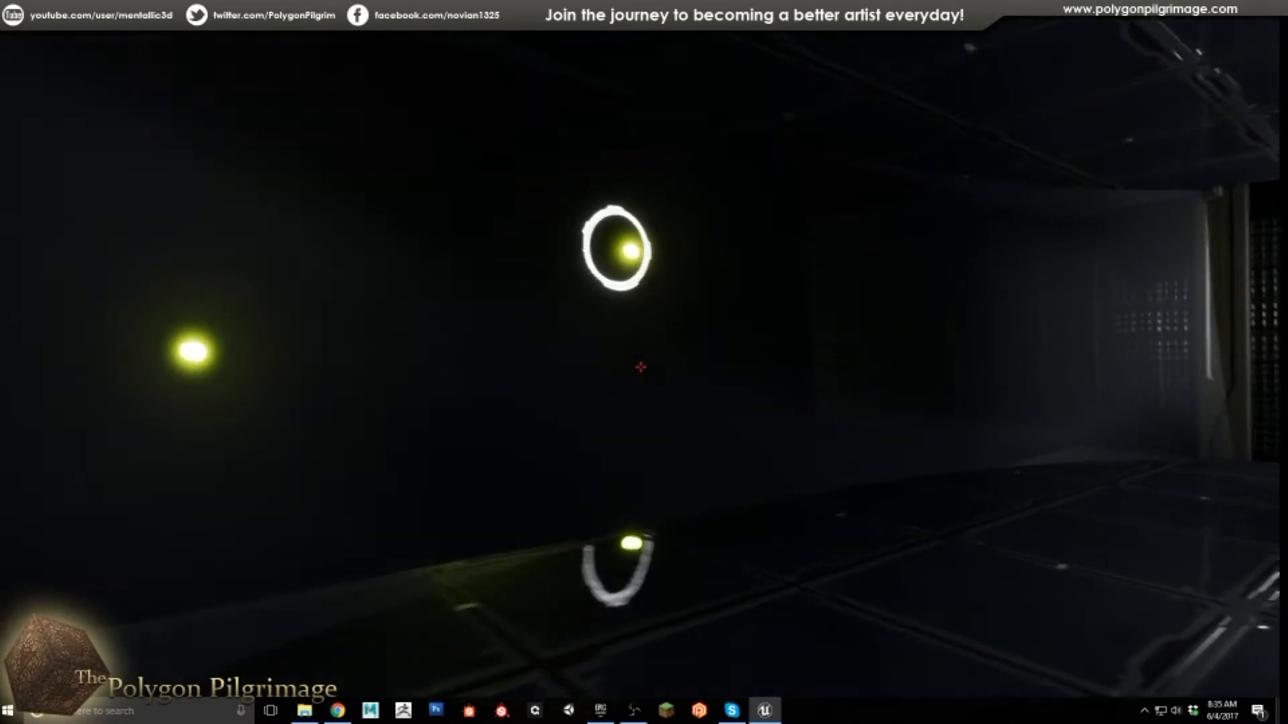
key("d")
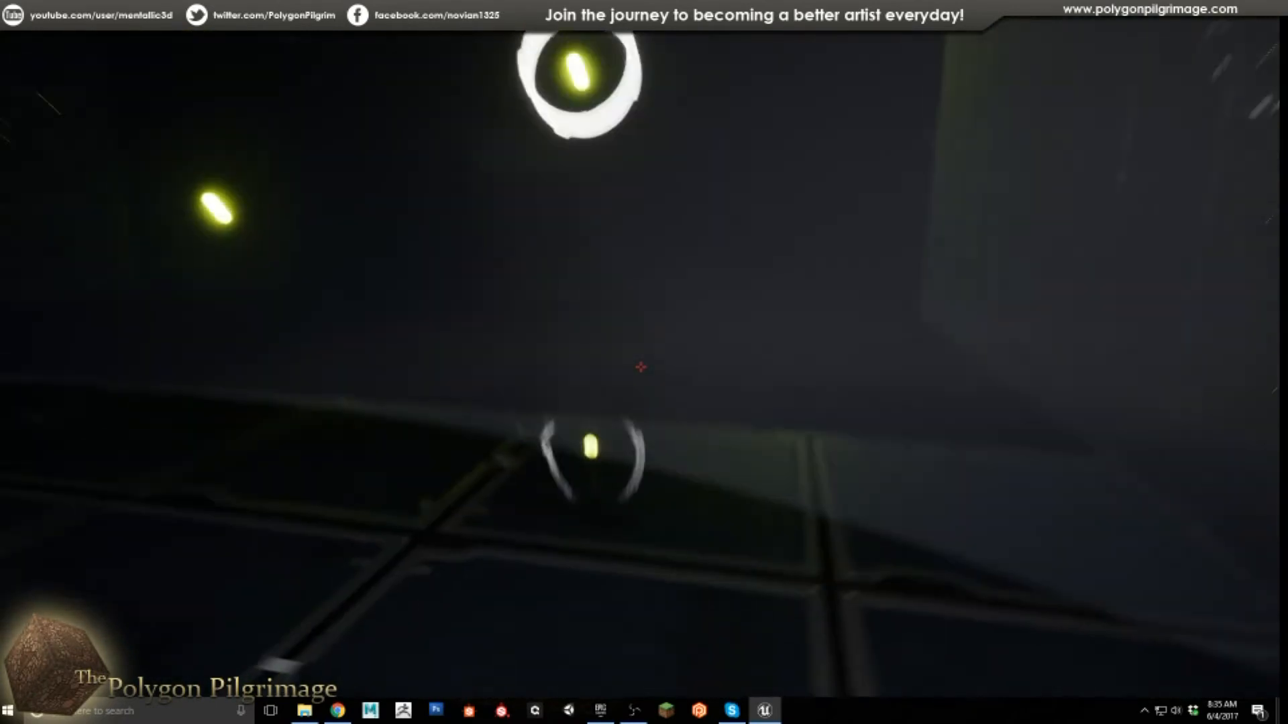
key("s")
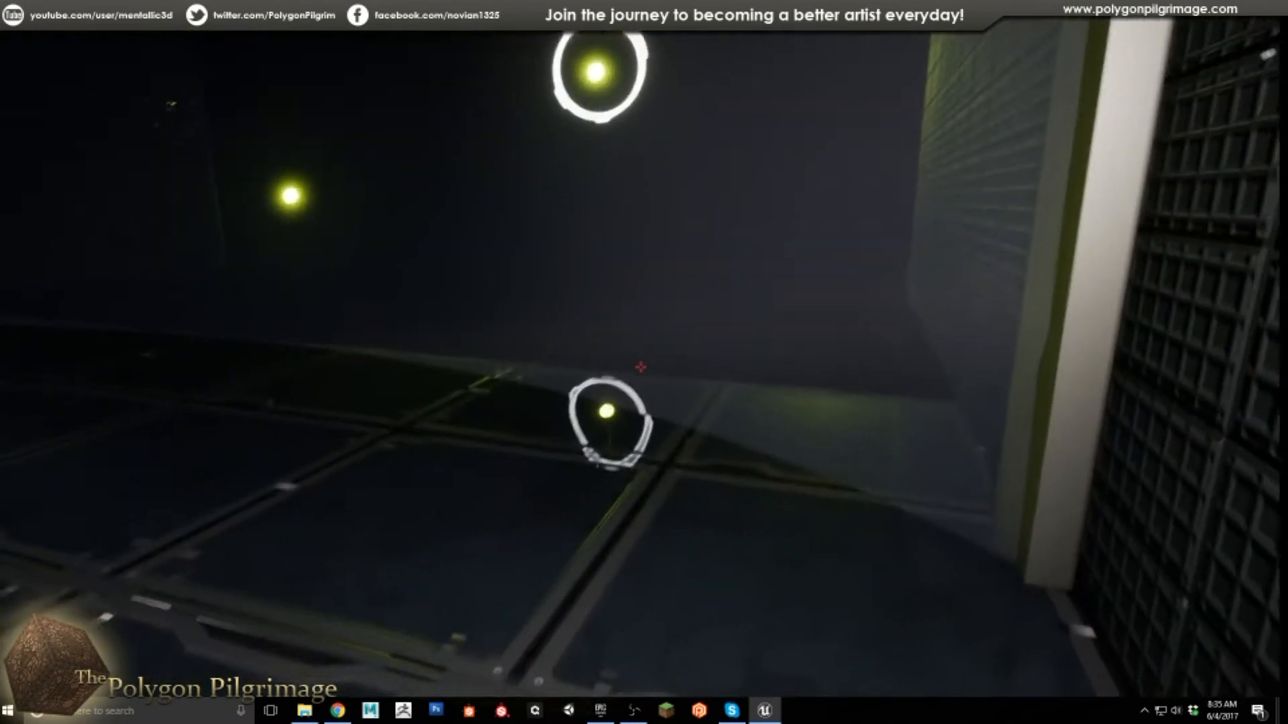
key("a")
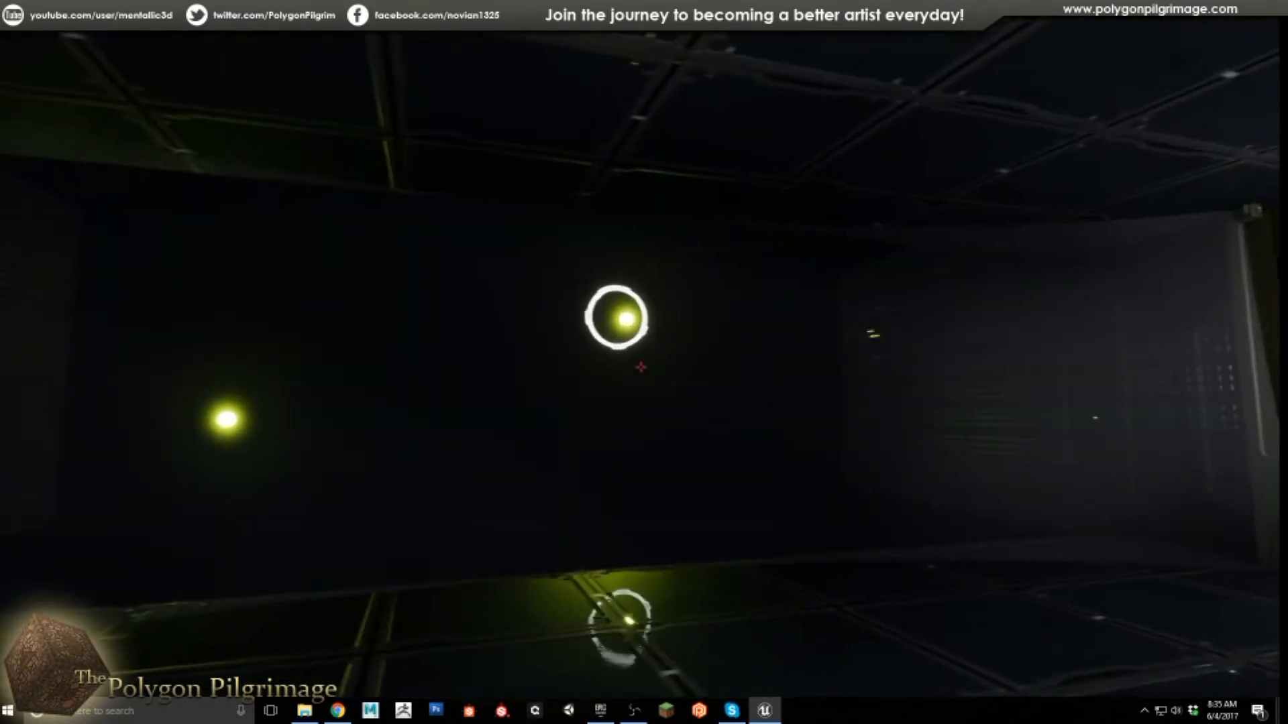
key("s")
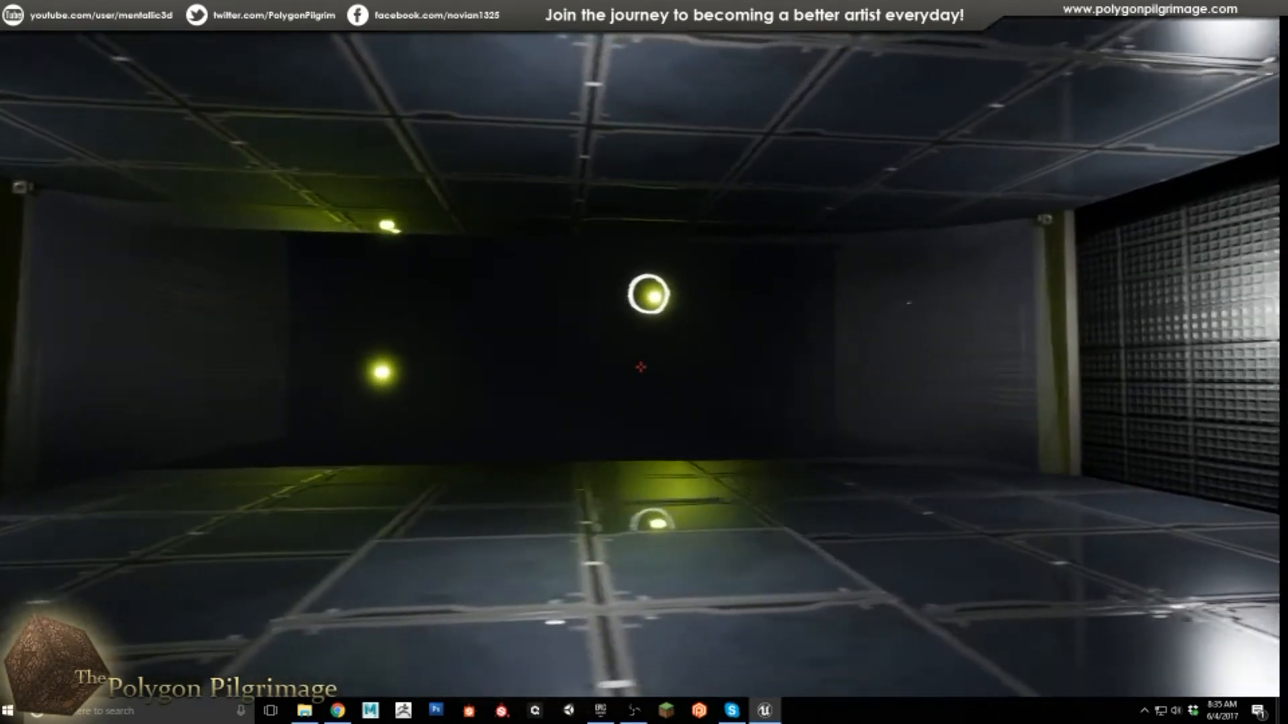
key("d")
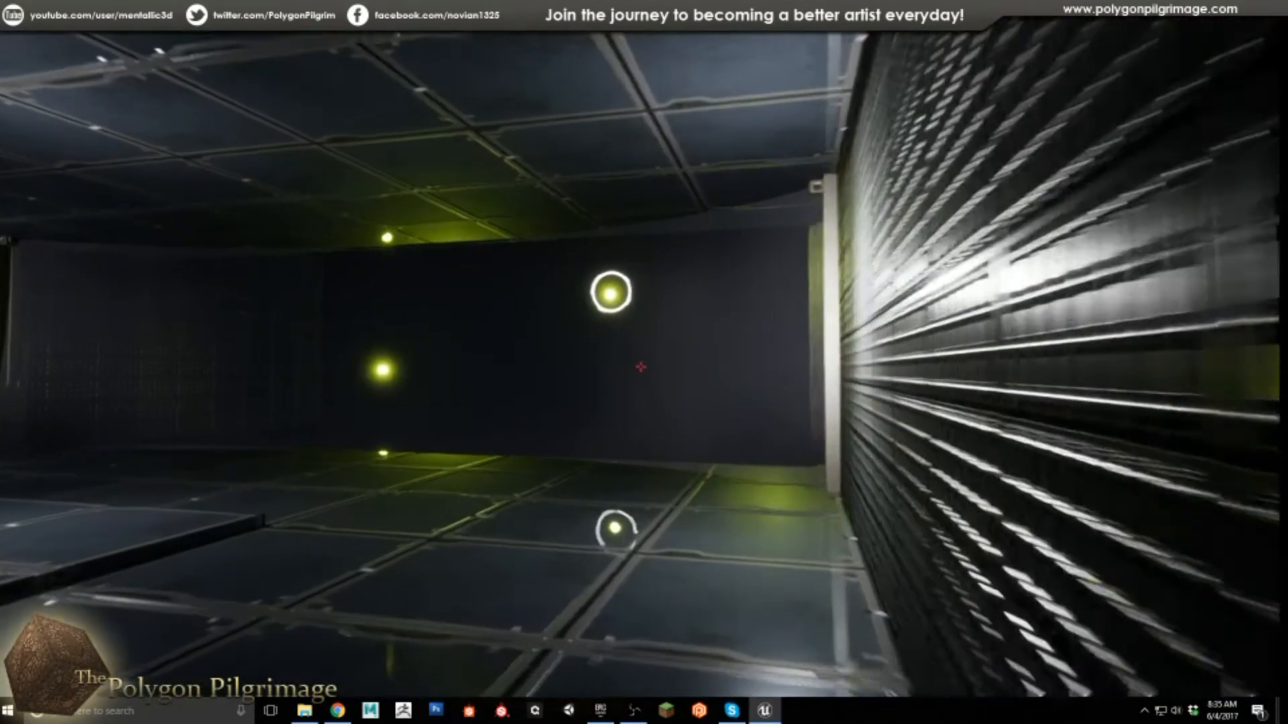
key("w")
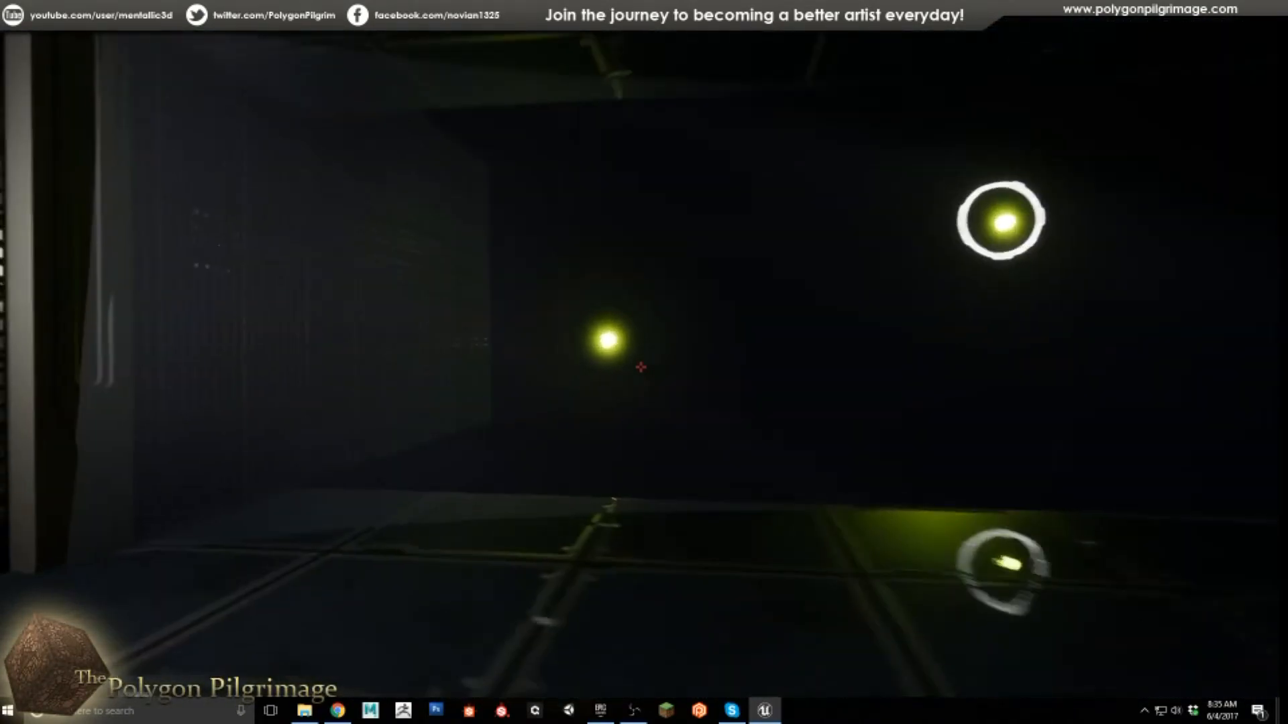
Step: Retarget the ring cursor onto the left-hand star and check its alignment while walking around the room
left_click(640, 367)
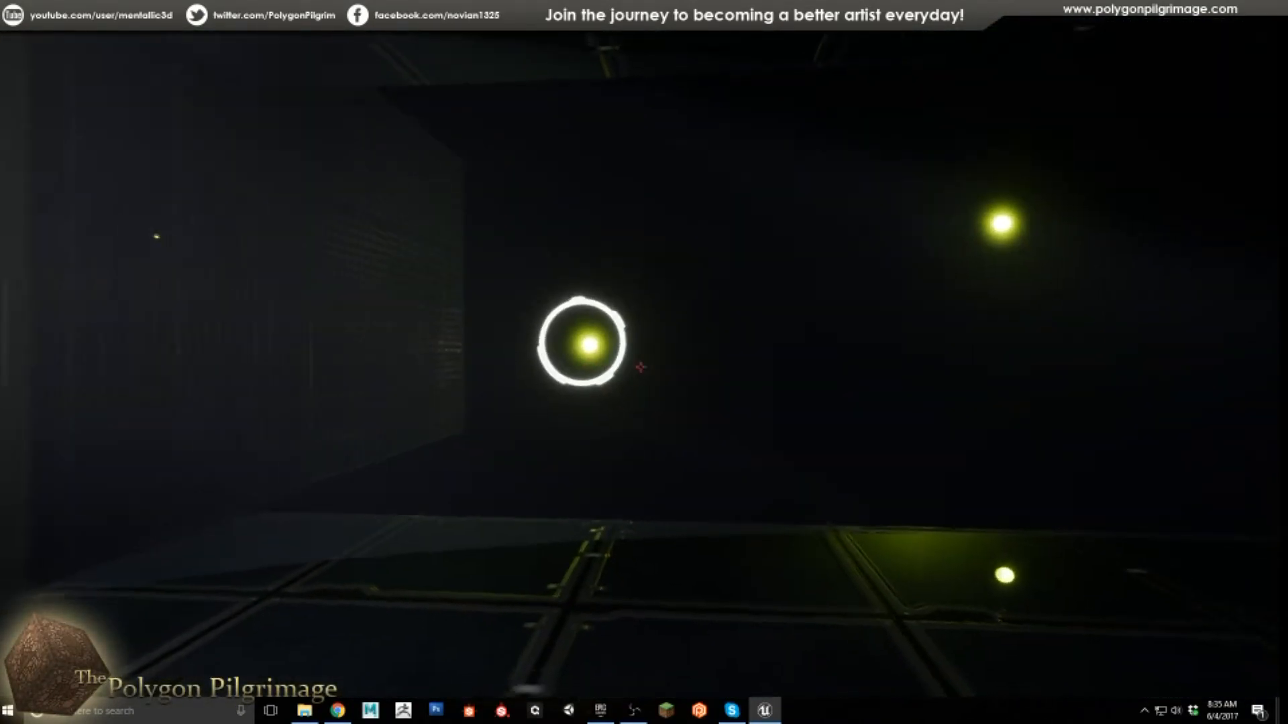
key("s")
key("d")
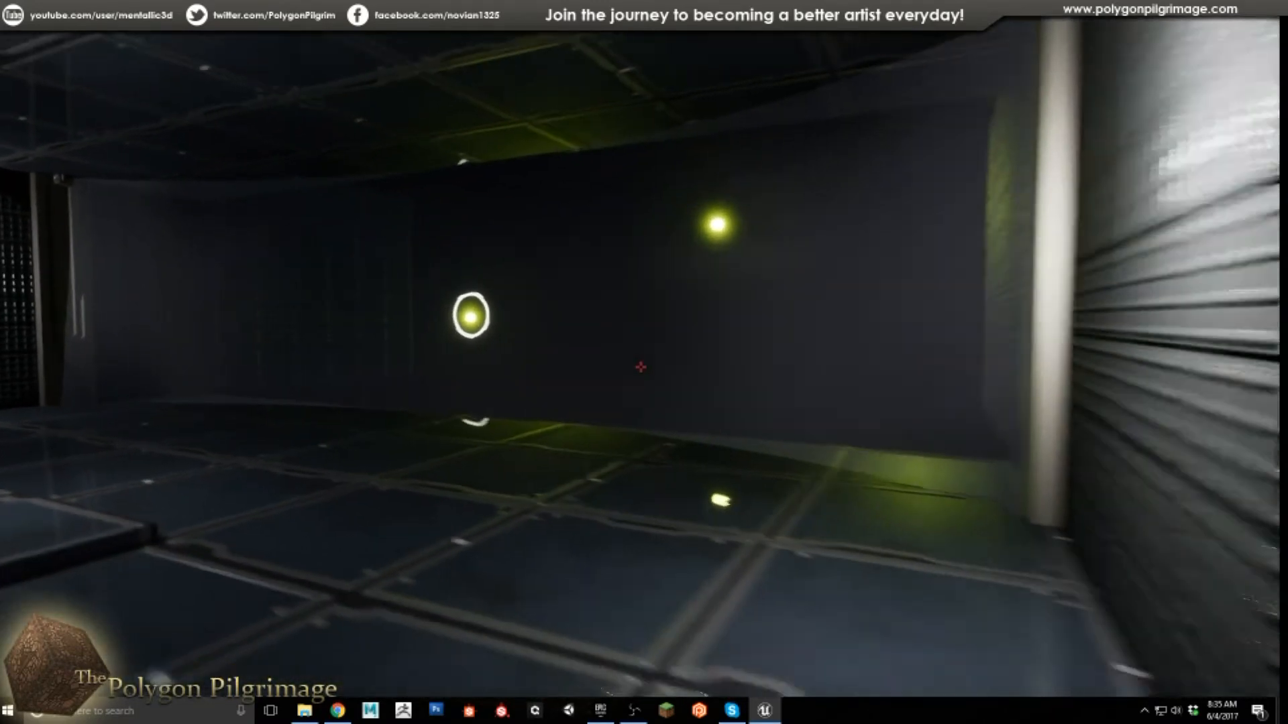
key("s")
key("w")
key("a")
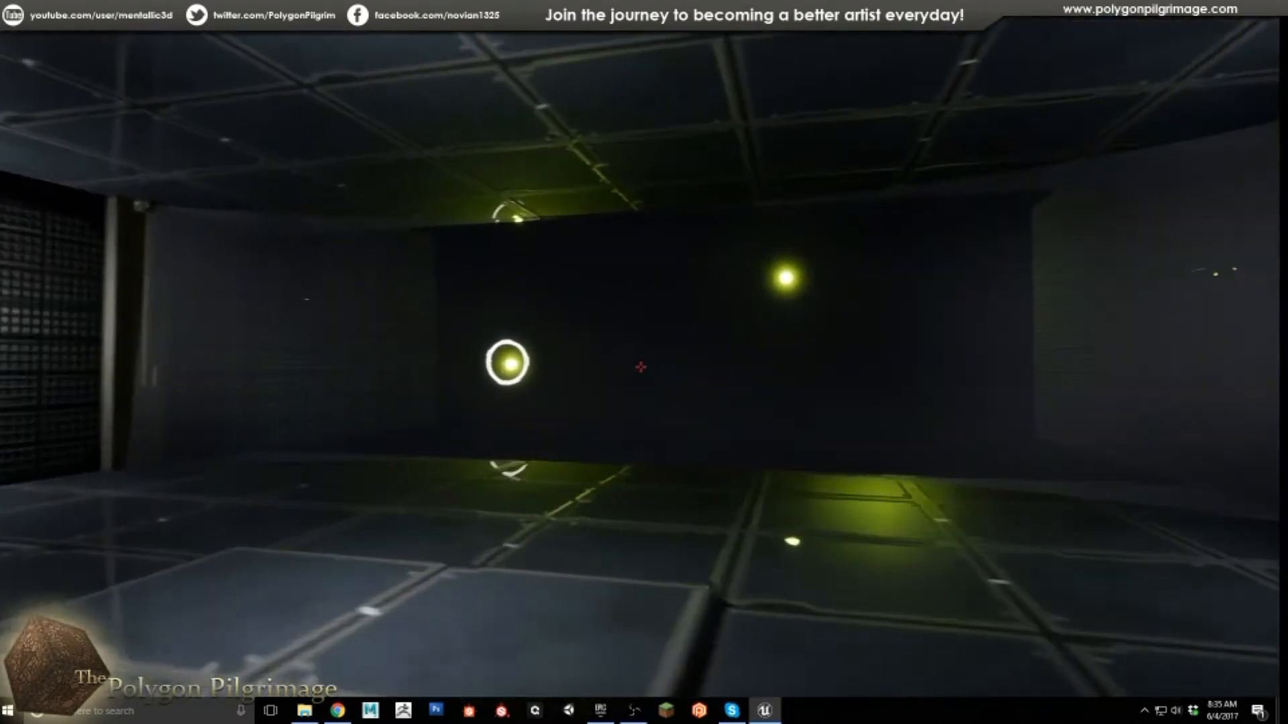
key("w")
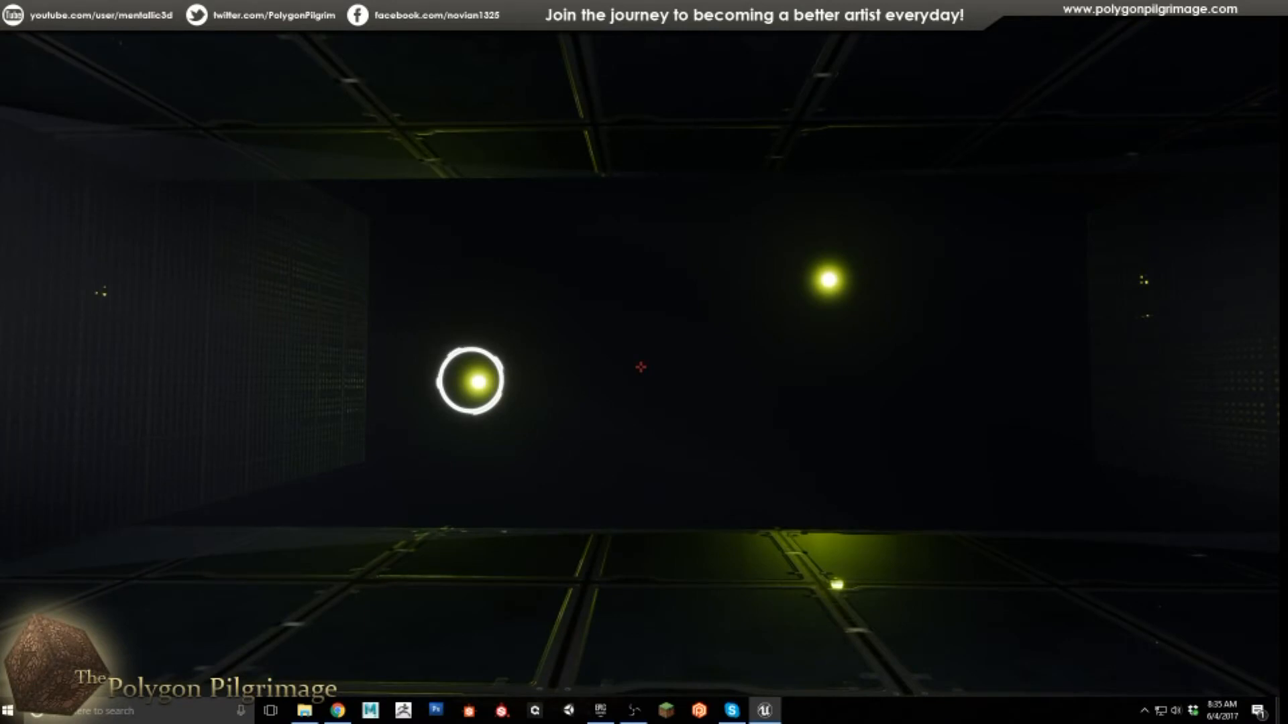
key("w")
key("d")
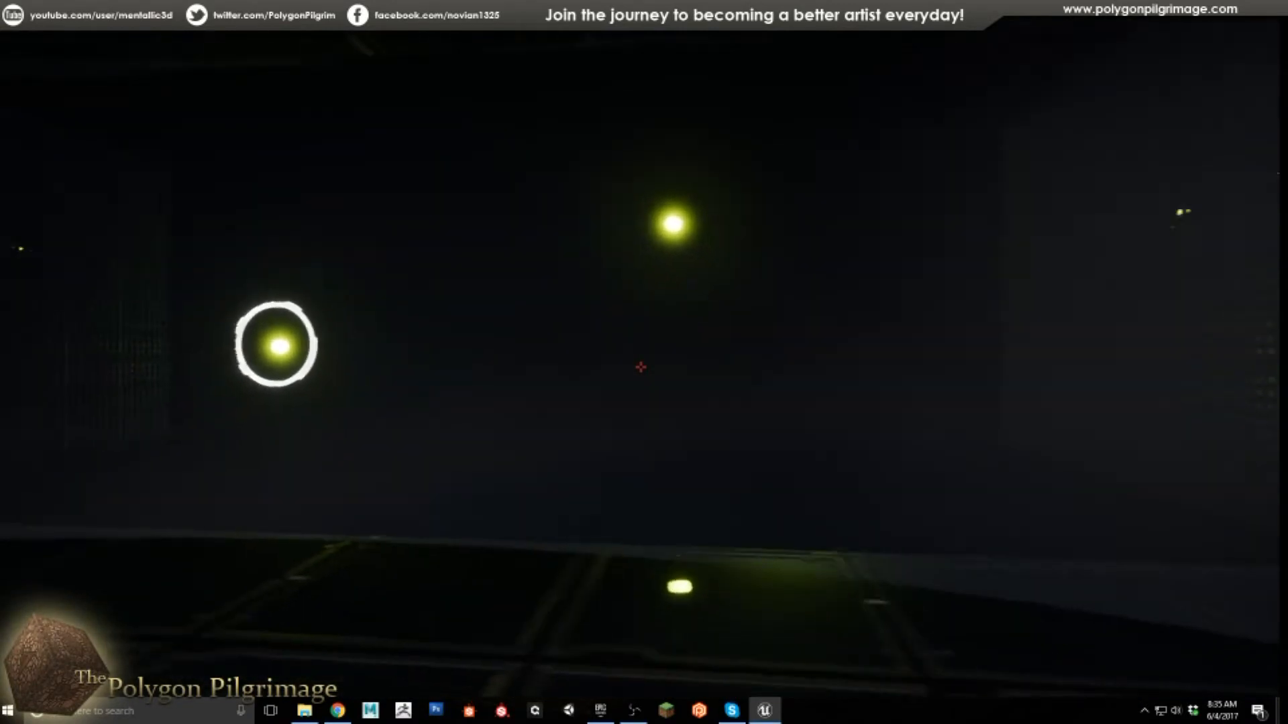
key("s")
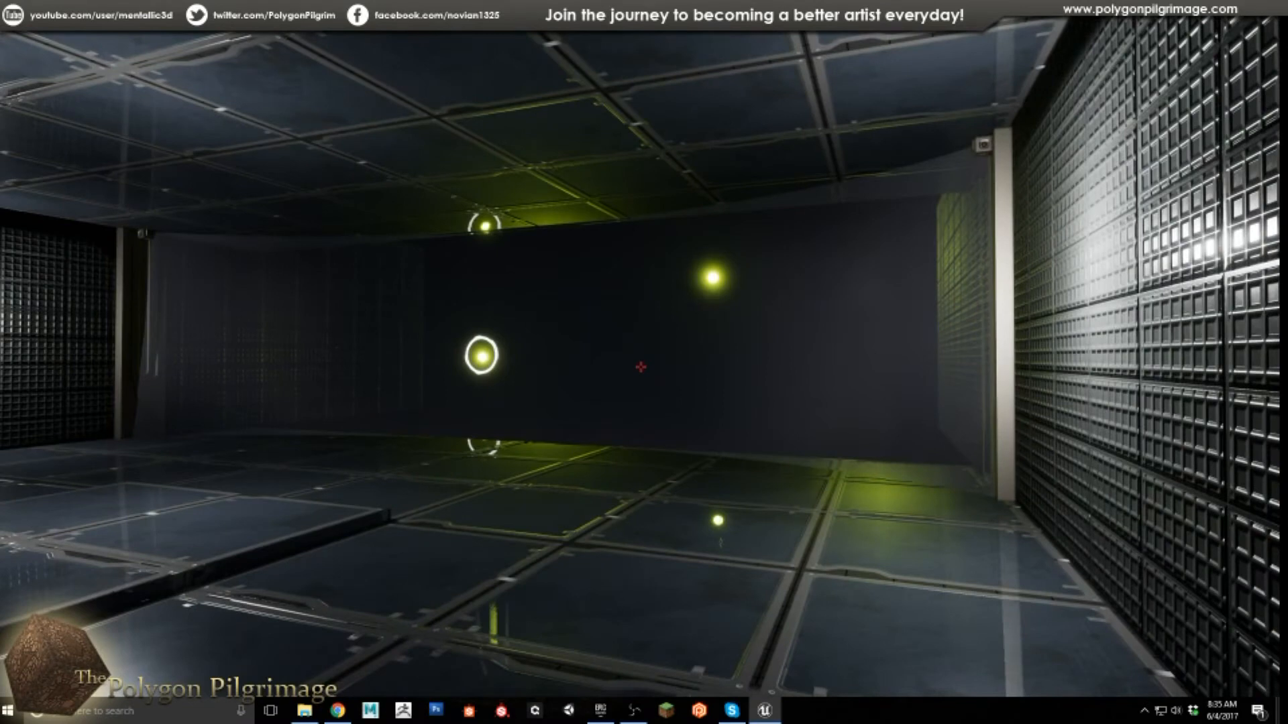
Step: Stop playing, select the curved window TestCurvedWindow2, and restore the full editor layout with the scene icons shown
key("Escape")
left_click(257, 365)
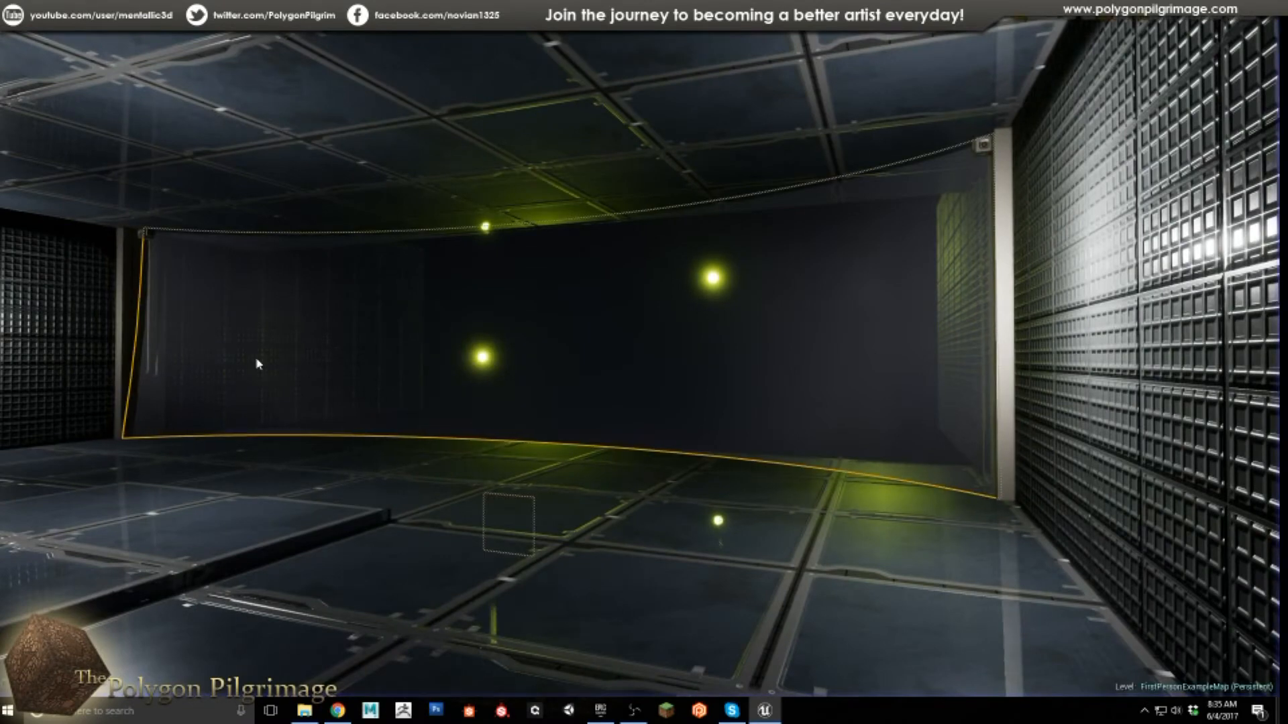
key("g")
key("F11")
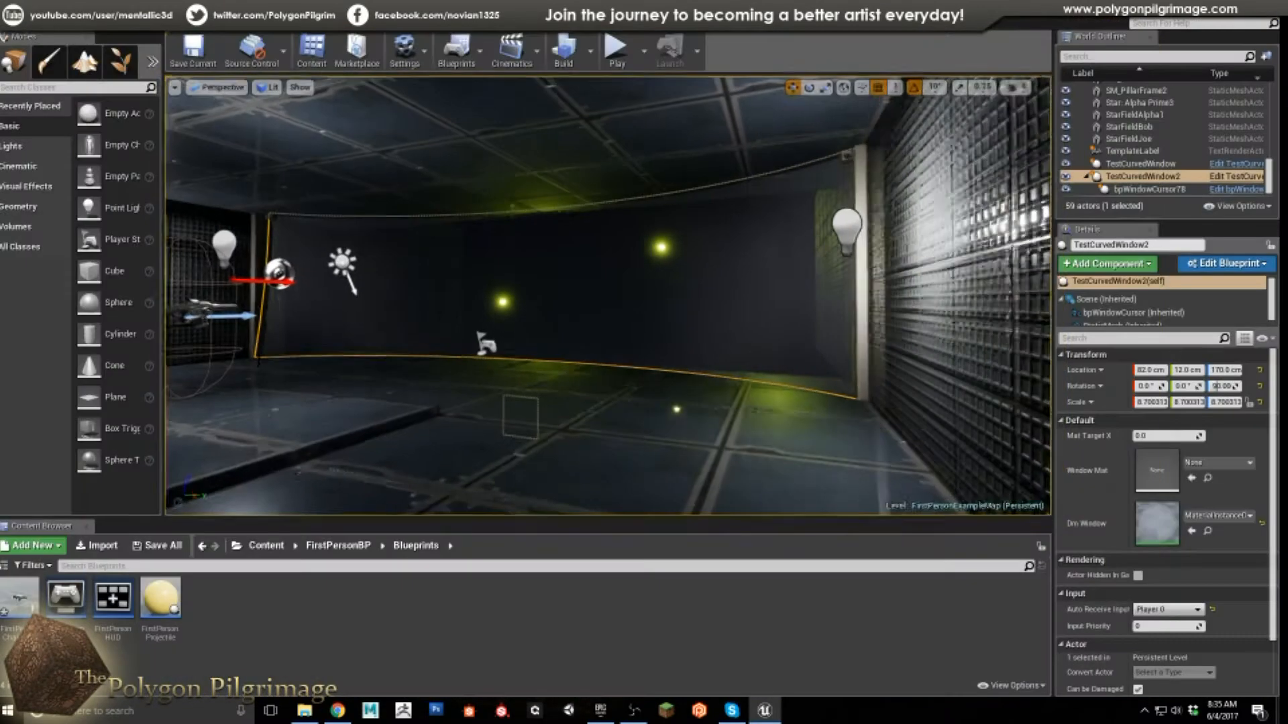
right_click_drag(608, 295, 575, 295)
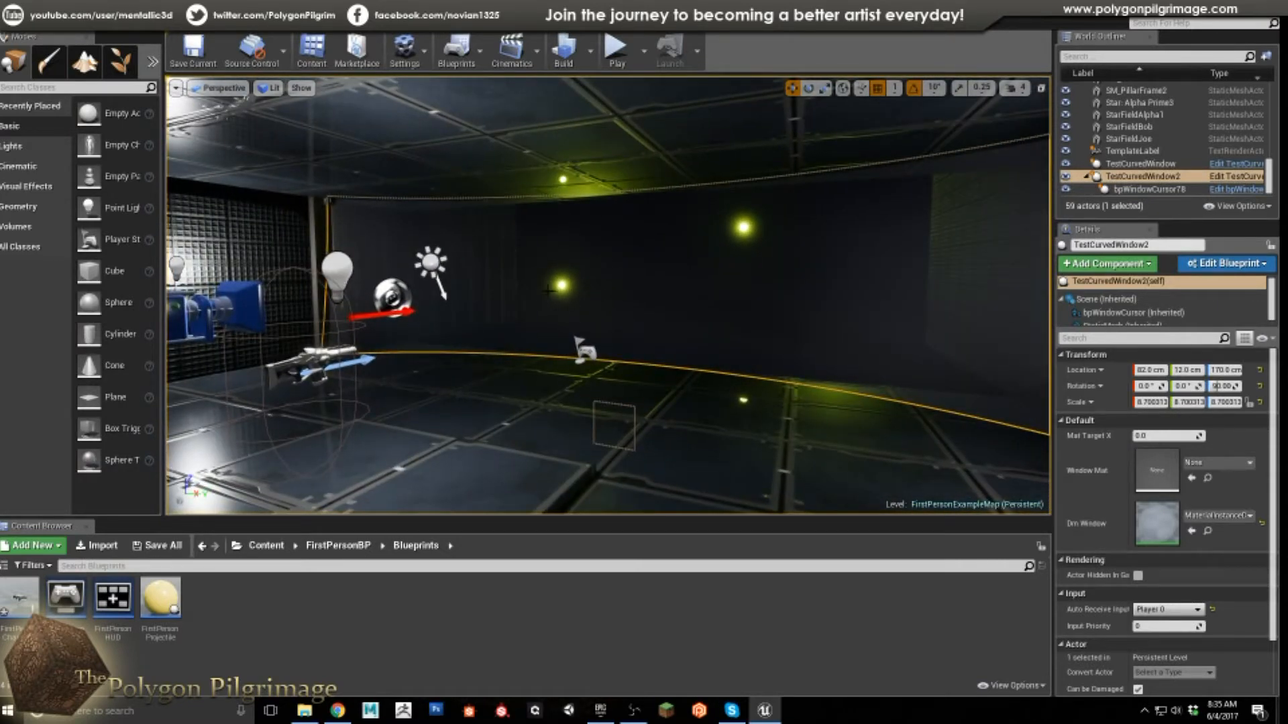
right_click_drag(575, 296, 590, 295)
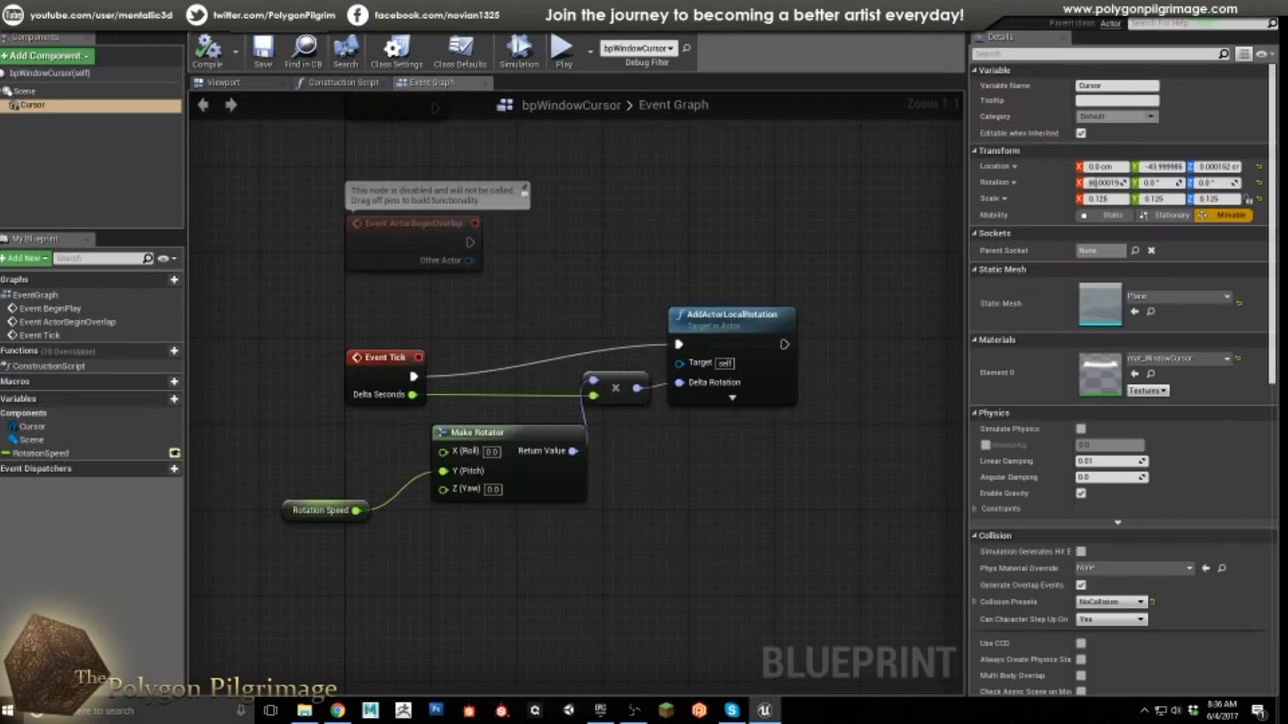
Step: Inspect the Scene and Cursor components of the bpWindowCursor blueprint in its 3D preview, including the Cursor's material and collision settings
left_click(260, 89)
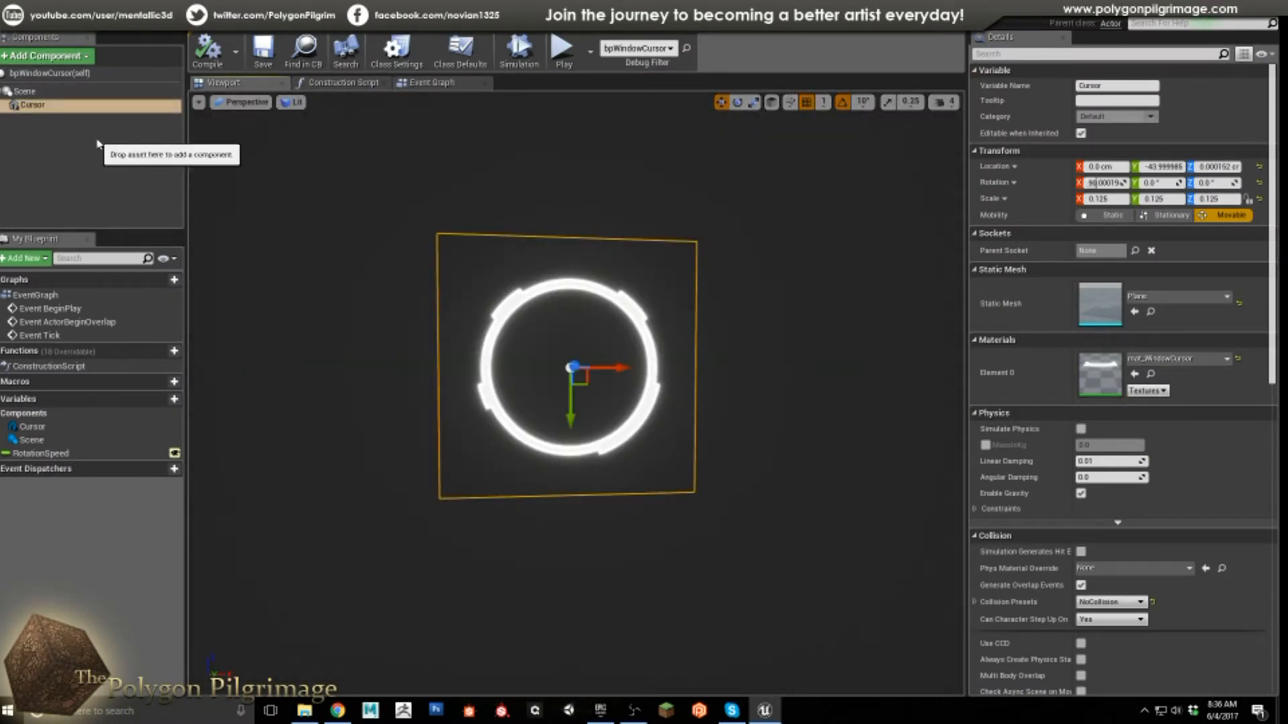
left_click(89, 59)
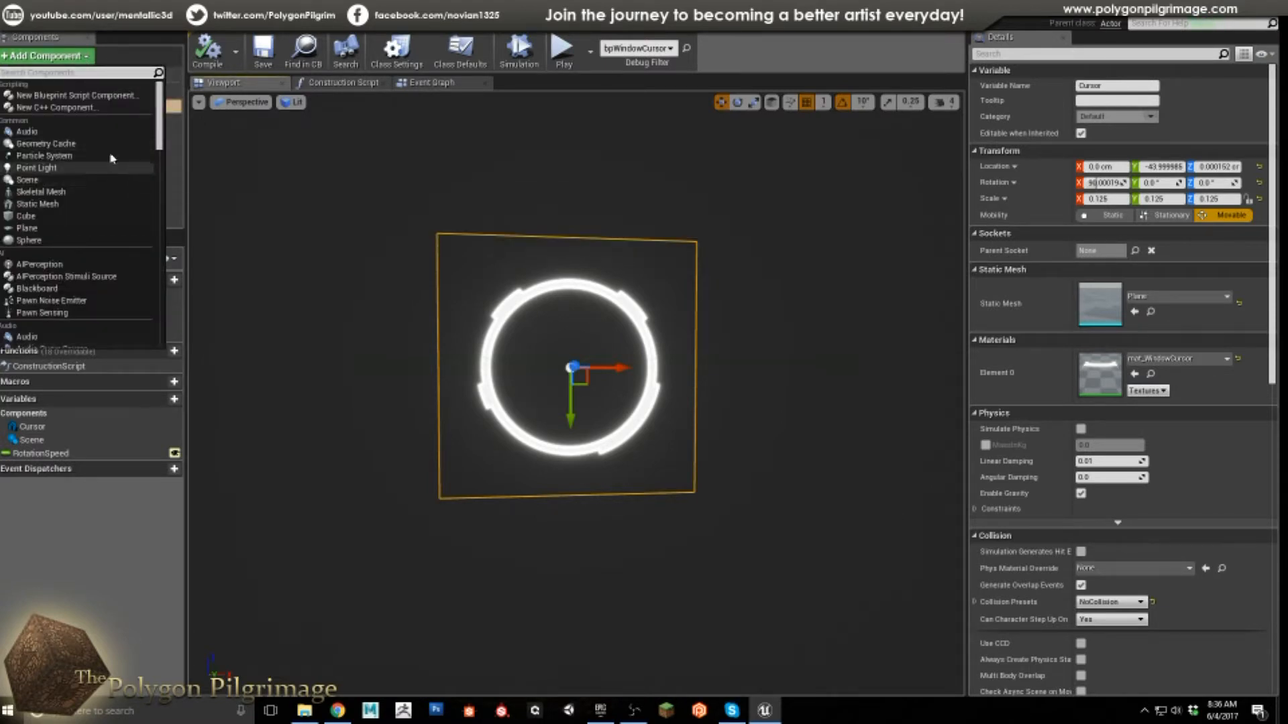
left_click(159, 161)
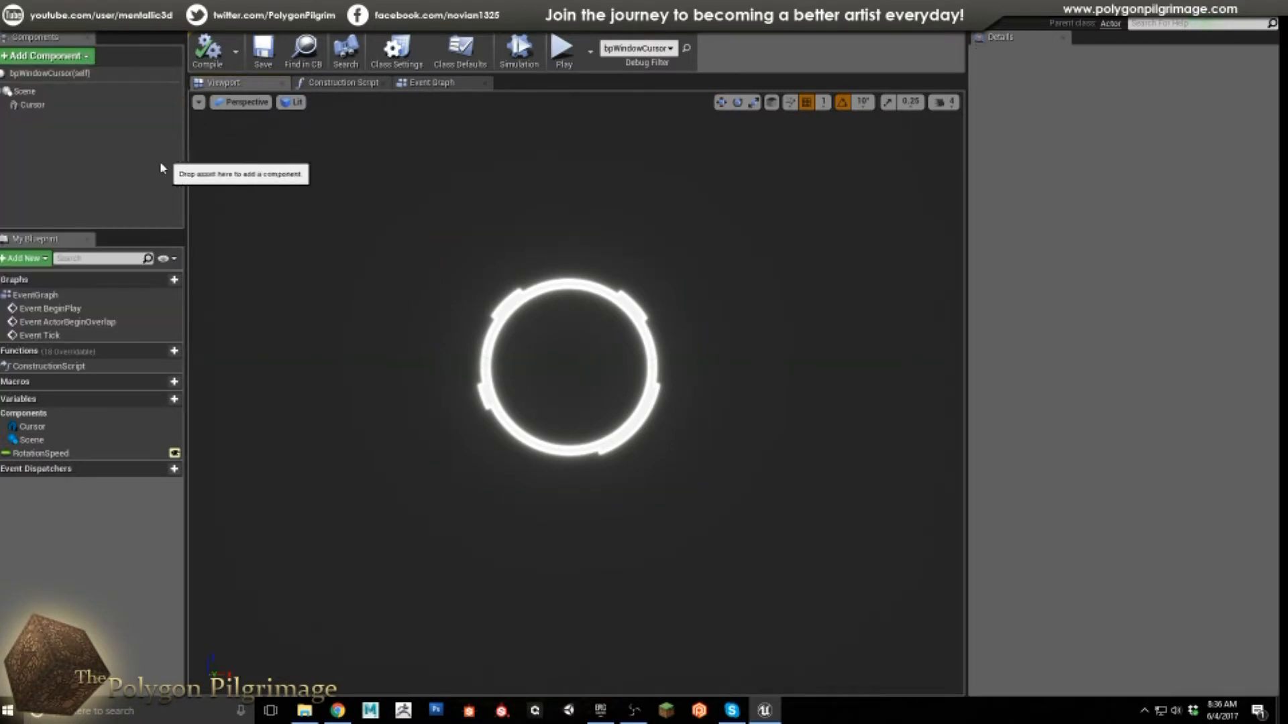
left_click(27, 91)
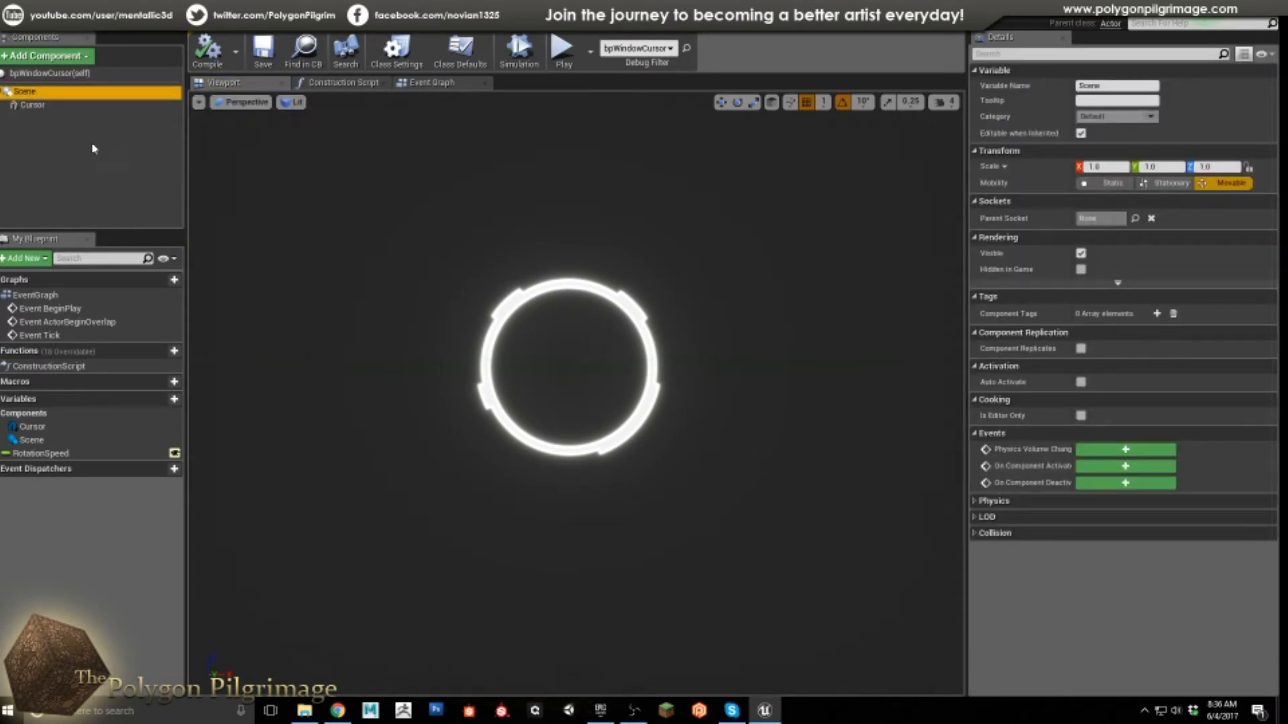
left_click(27, 107)
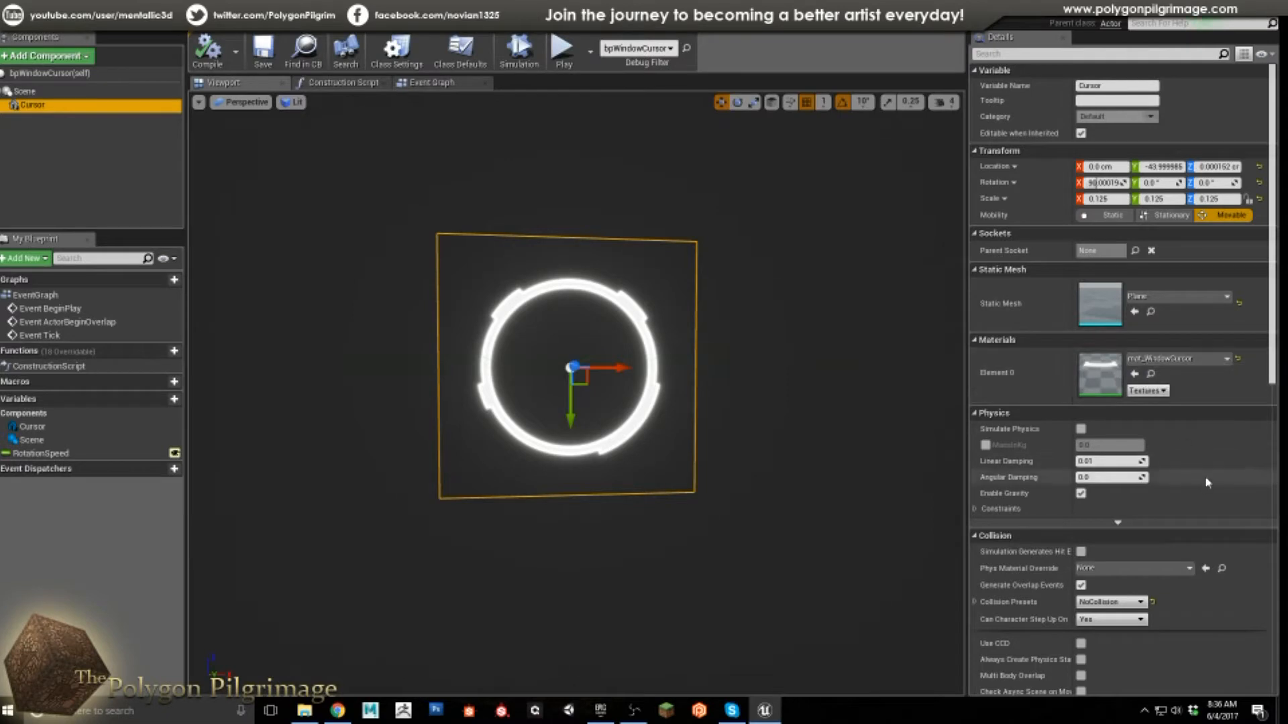
scroll(1204, 476, "down", 3)
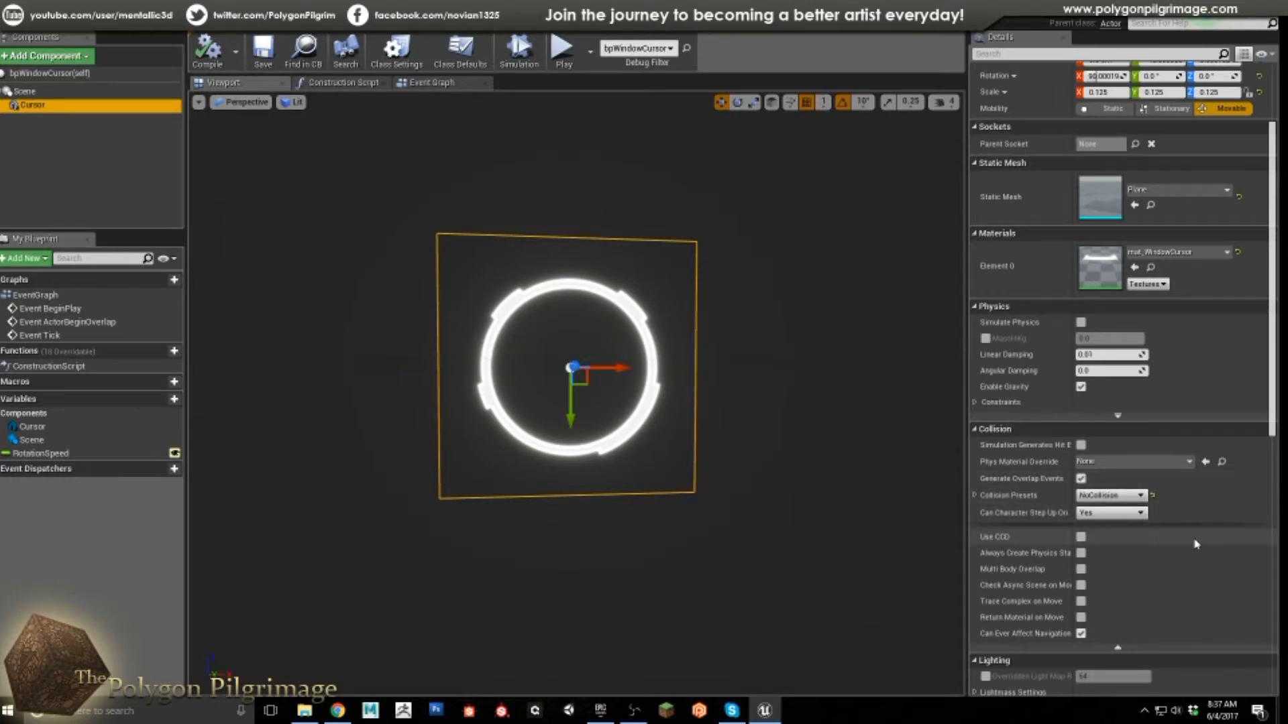
scroll(1196, 545, "up", 3)
Step: Review the blueprint's Construction Script, the Event Tick rotation nodes in the Event Graph, and the Rotation Speed variable's properties
left_click(436, 83)
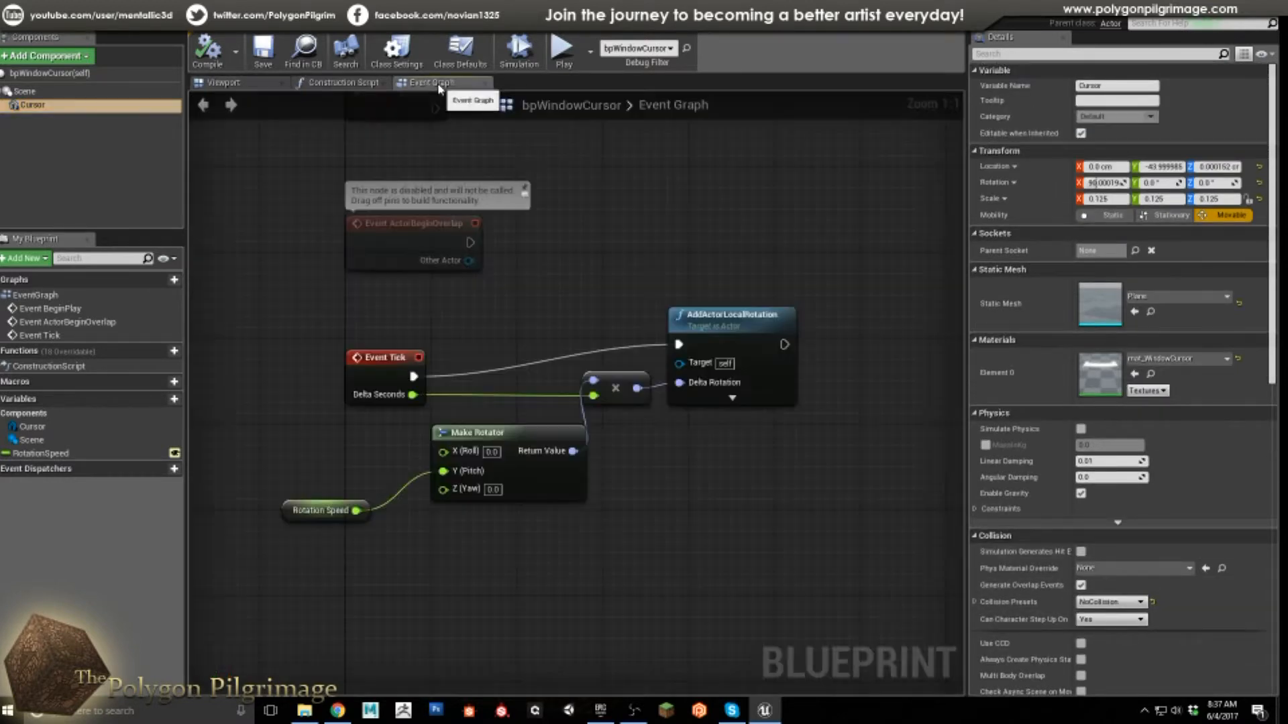
left_click(363, 86)
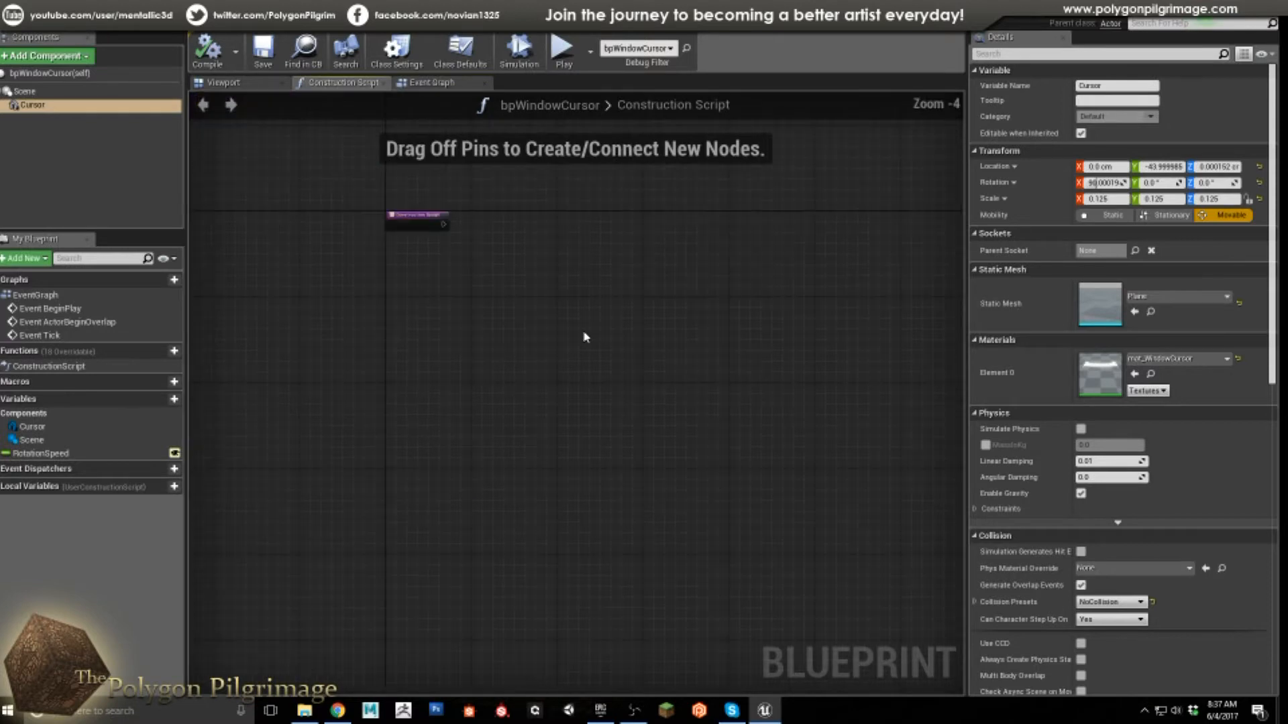
left_click(433, 82)
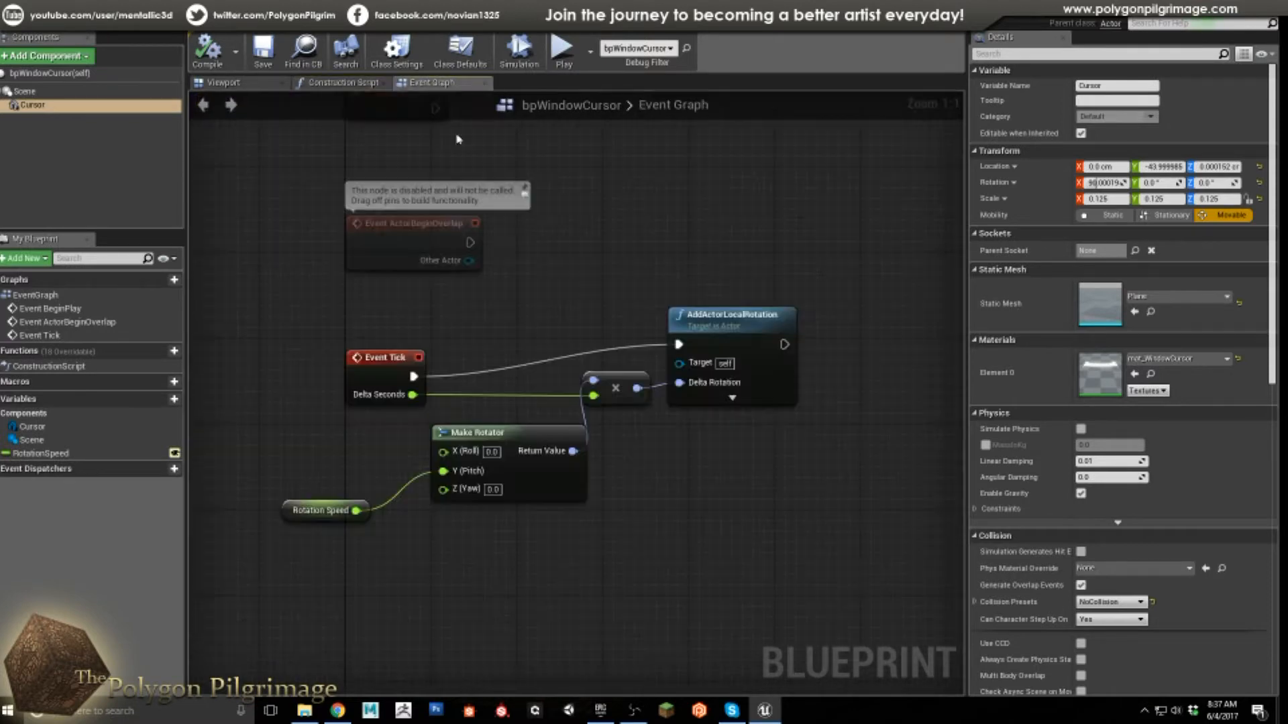
right_click_drag(521, 336, 551, 277)
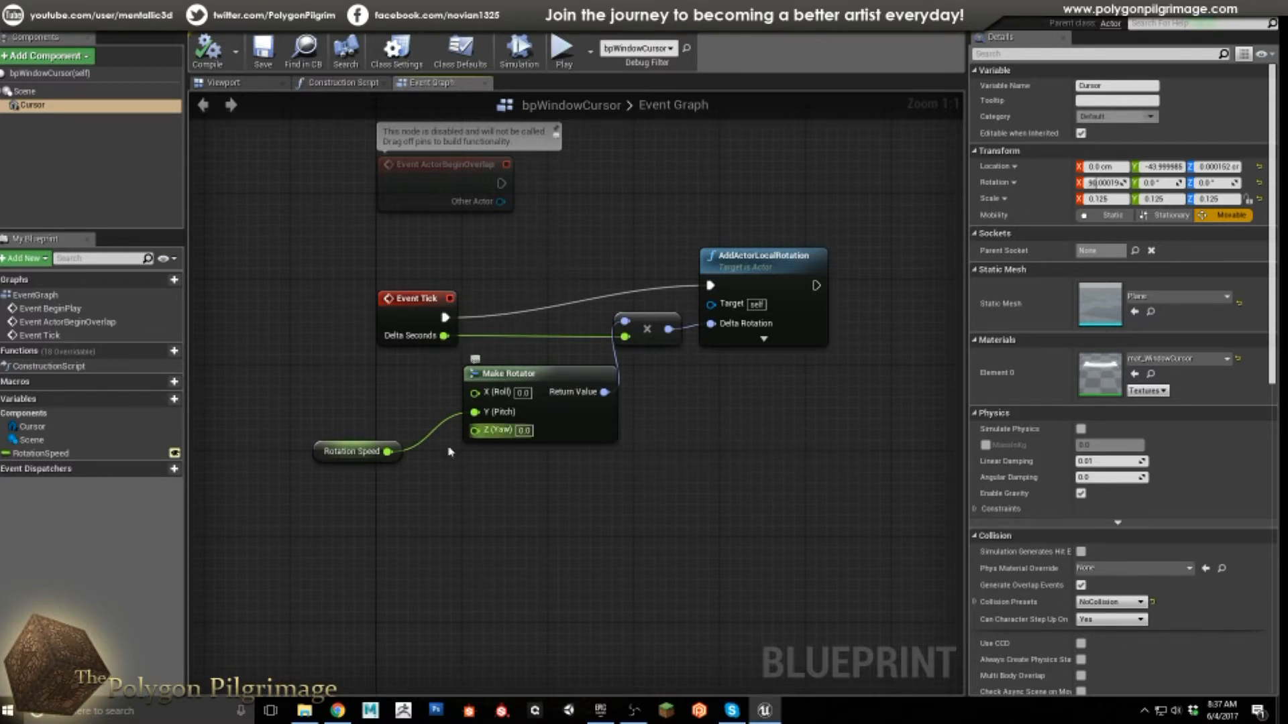
left_click(368, 456)
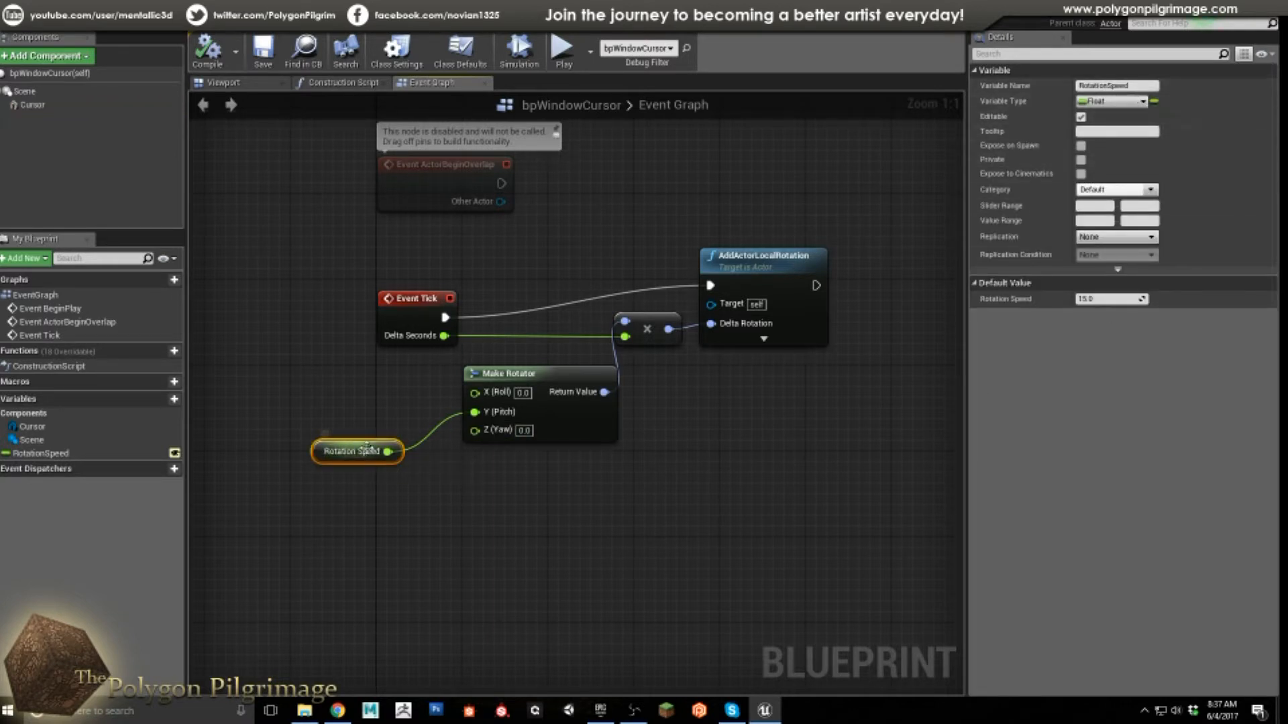
left_click(416, 496)
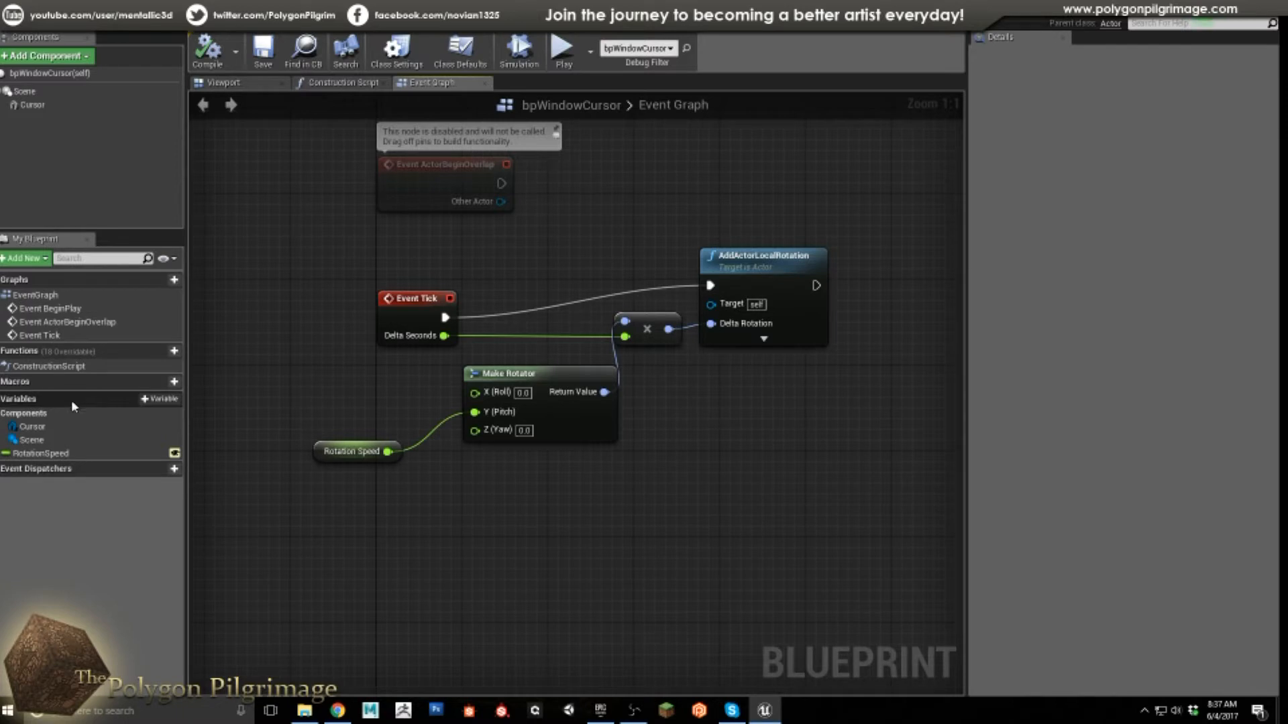
Step: Add a variable named New to the bpWindowCursor blueprint and set its type to Float
left_click(159, 401)
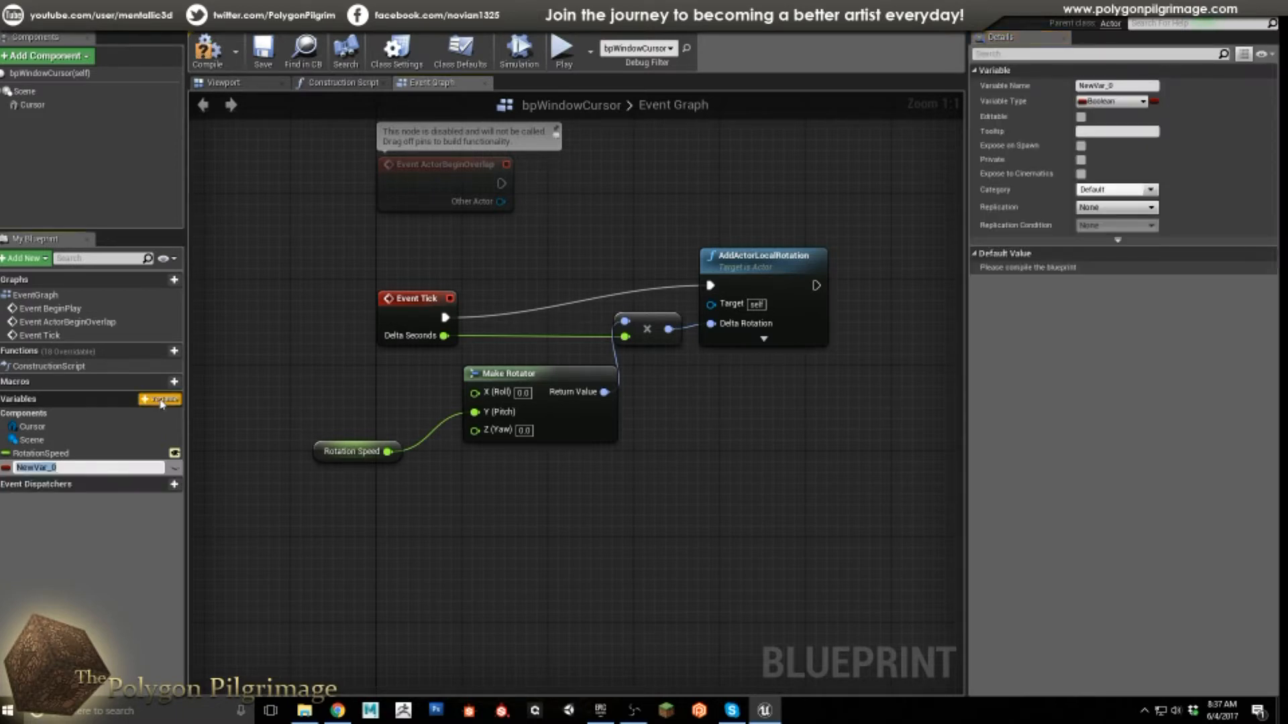
left_click(1120, 85)
type("New")
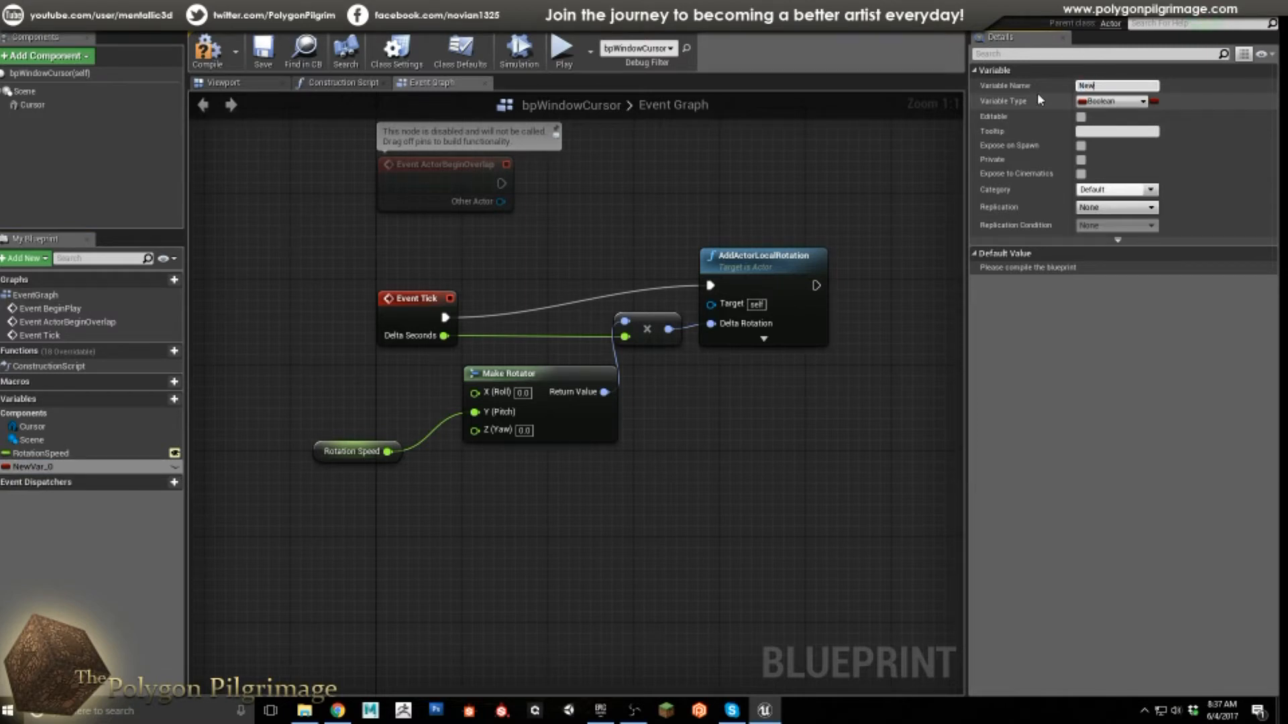
key("Return")
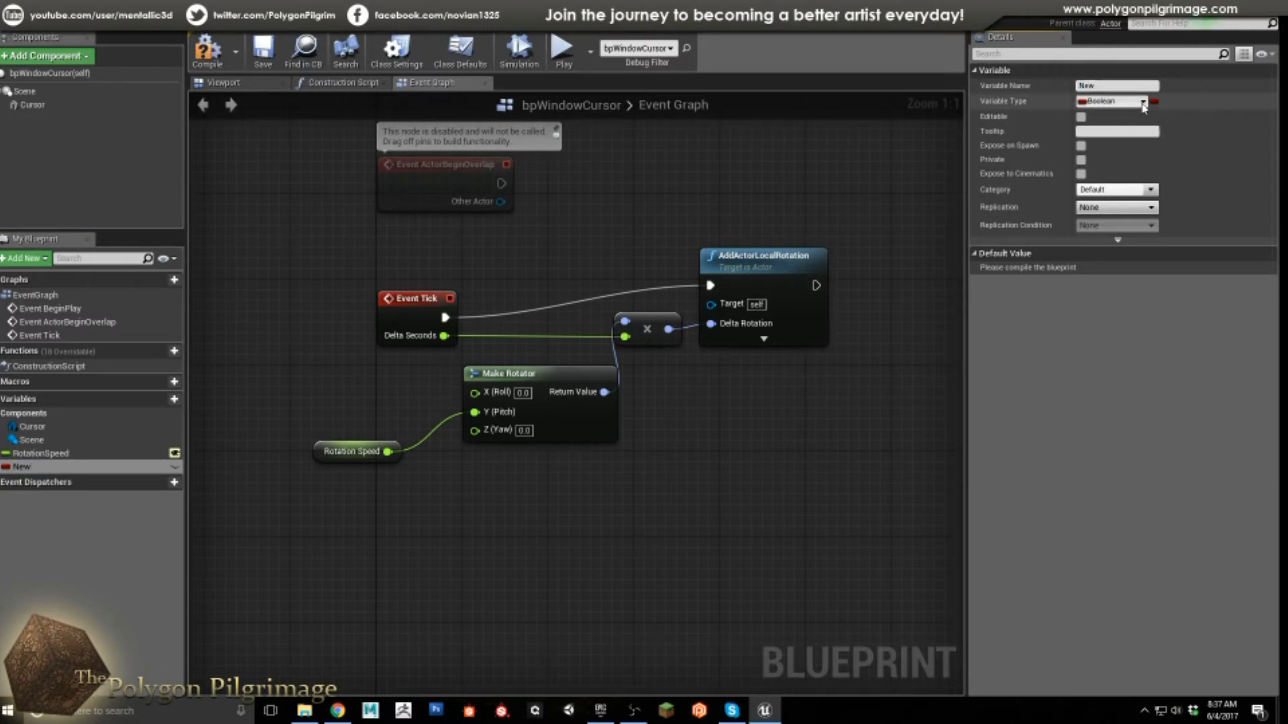
left_click(1142, 102)
left_click(1101, 164)
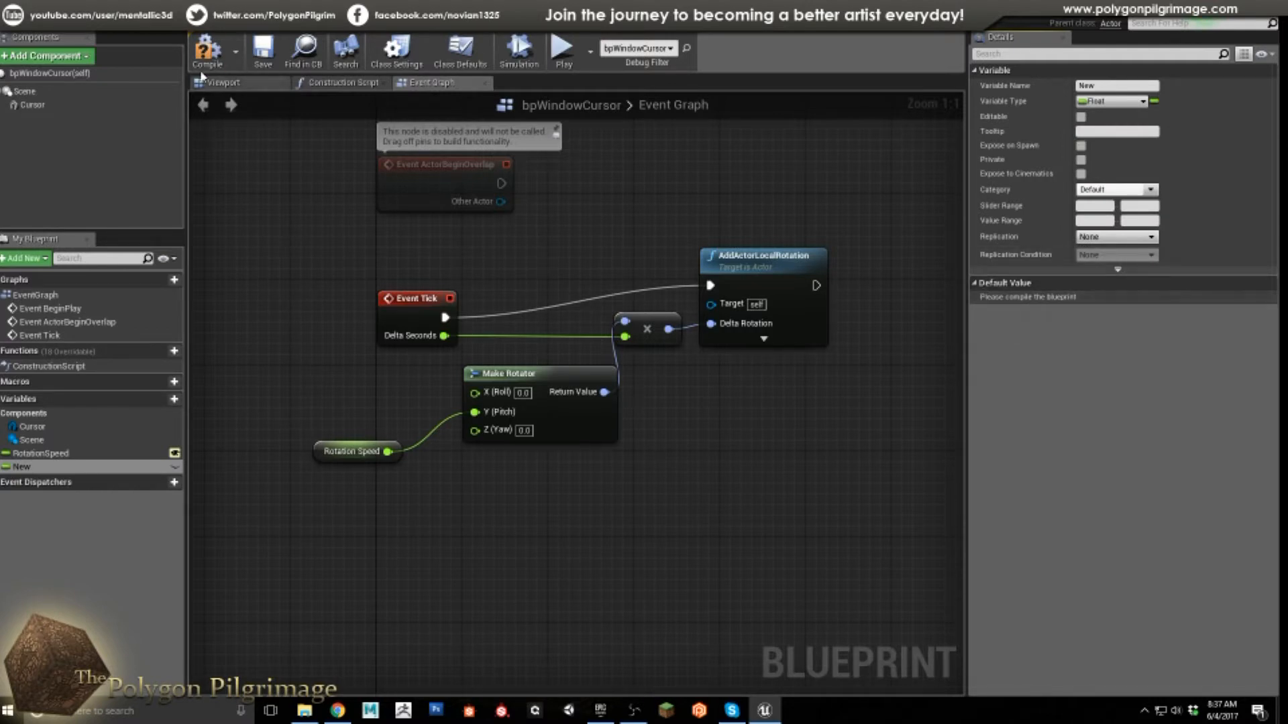
Step: Compile the blueprint and set the New variable's default value to 5
left_click(207, 48)
left_click(1104, 302)
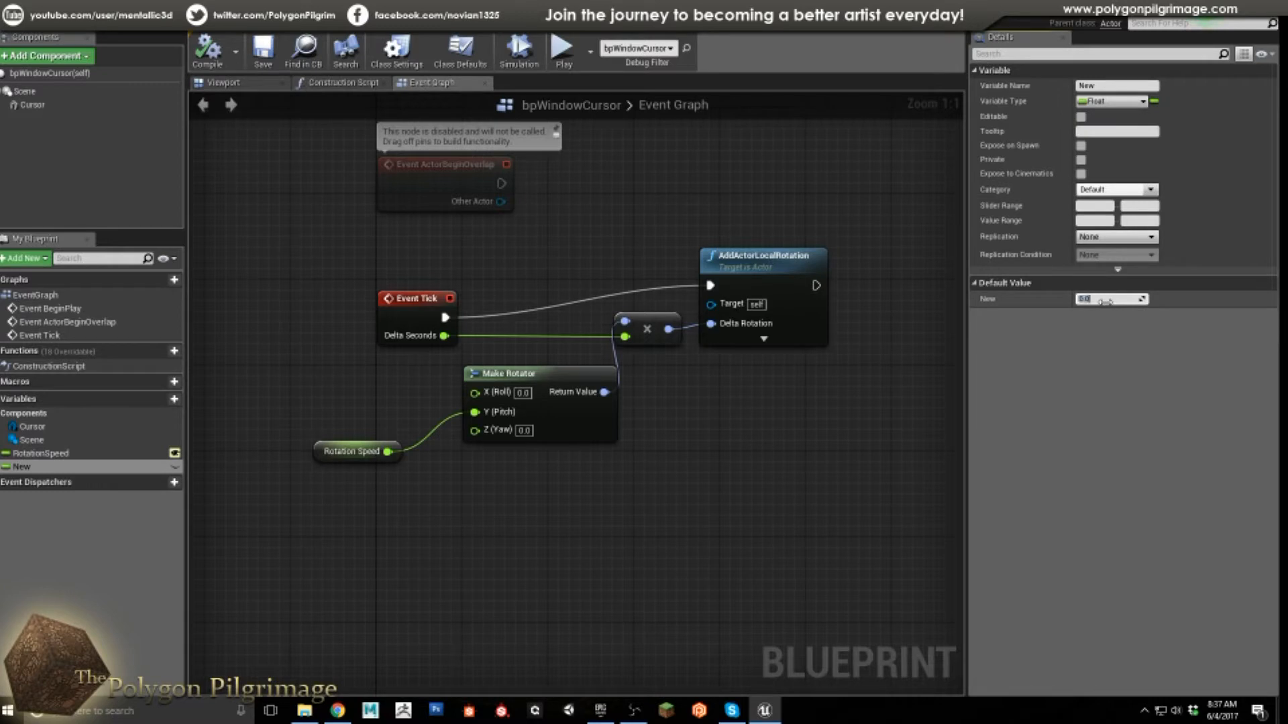
type("5")
key("Return")
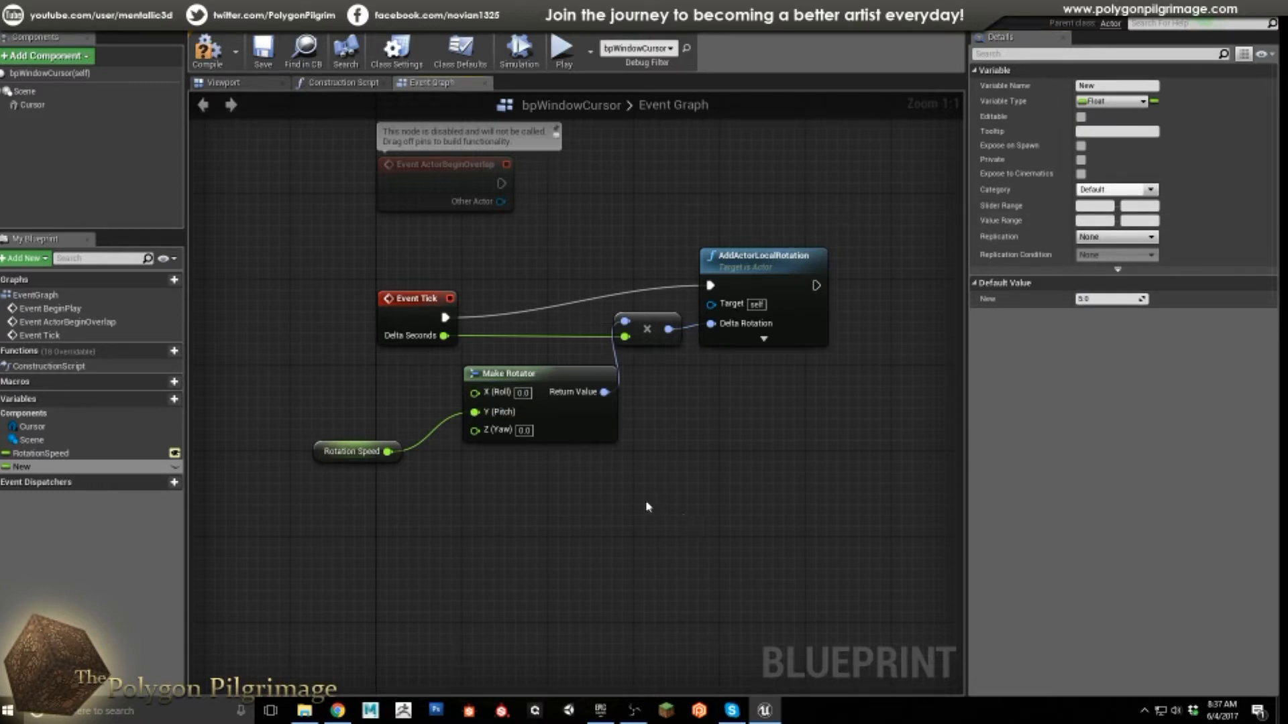
Step: Place a Get node for the New variable below Rotation Speed in the Event Graph and delete it again
left_click_drag(22, 467, 321, 491)
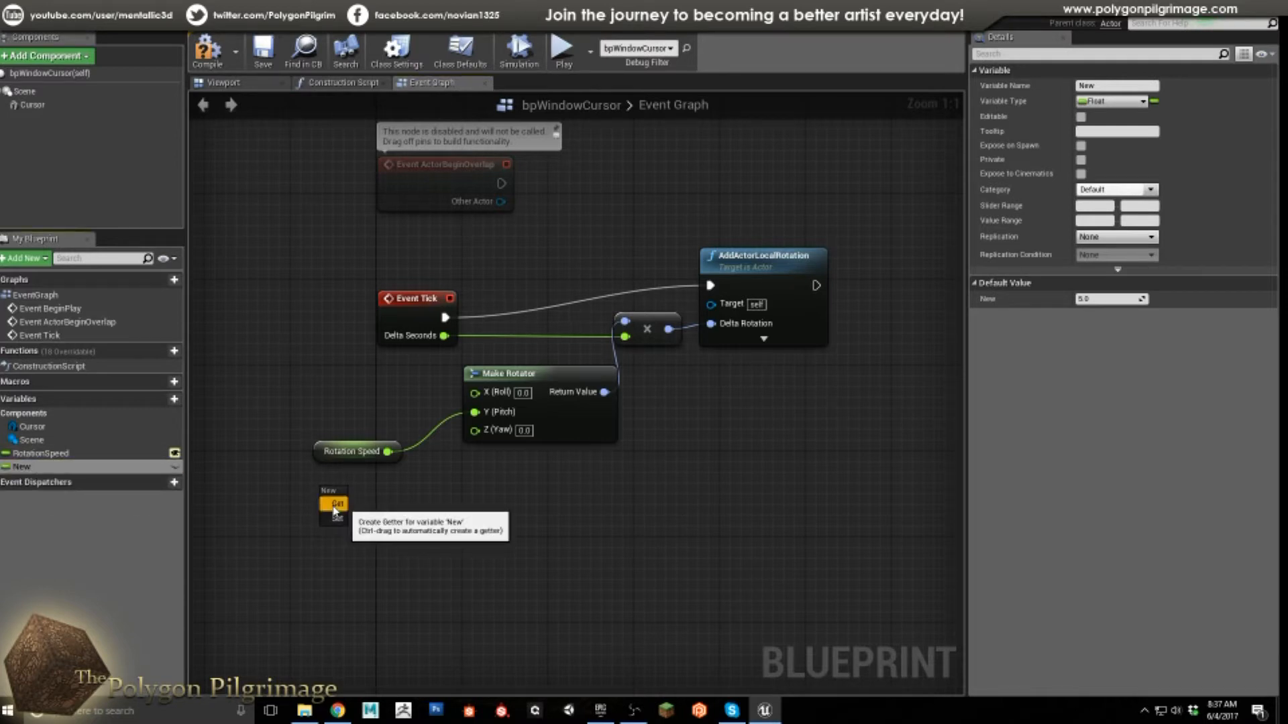
left_click(335, 509)
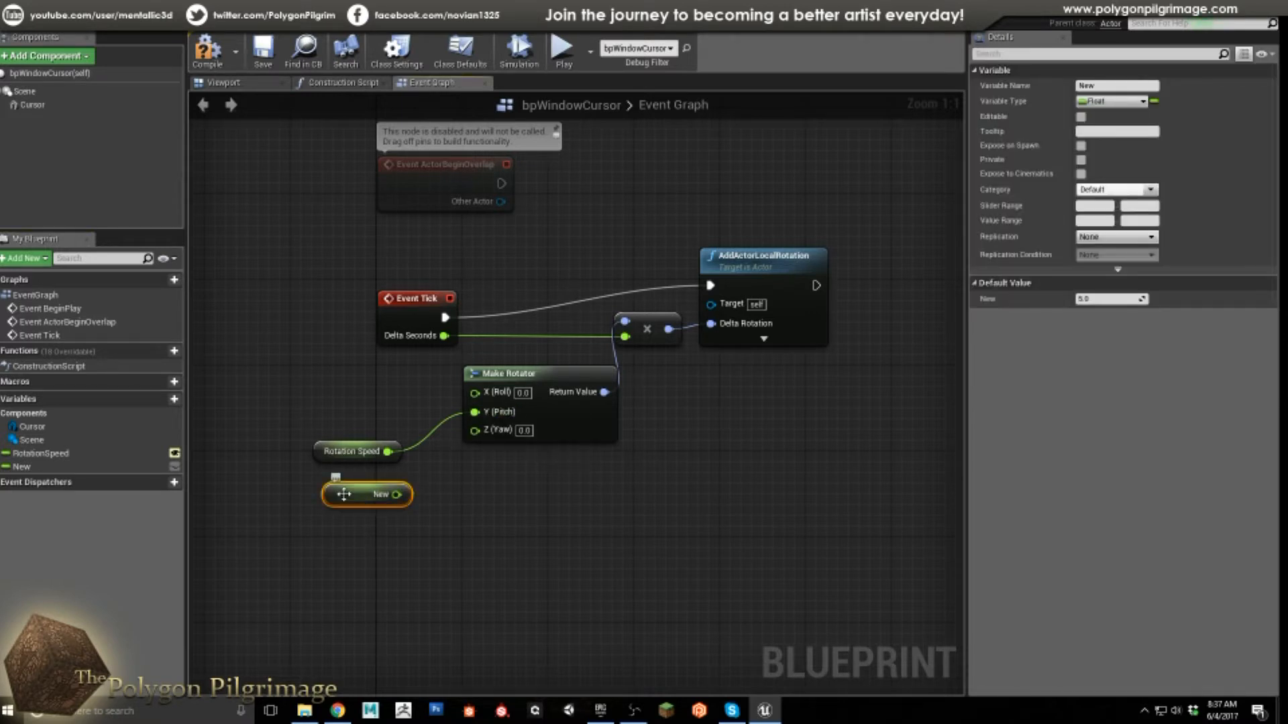
key("Delete")
Step: Review the rotation logic from the Rotation Speed variable and Event Tick through the multiply node to AddActorLocalRotation's Delta Rotation
left_click(353, 451)
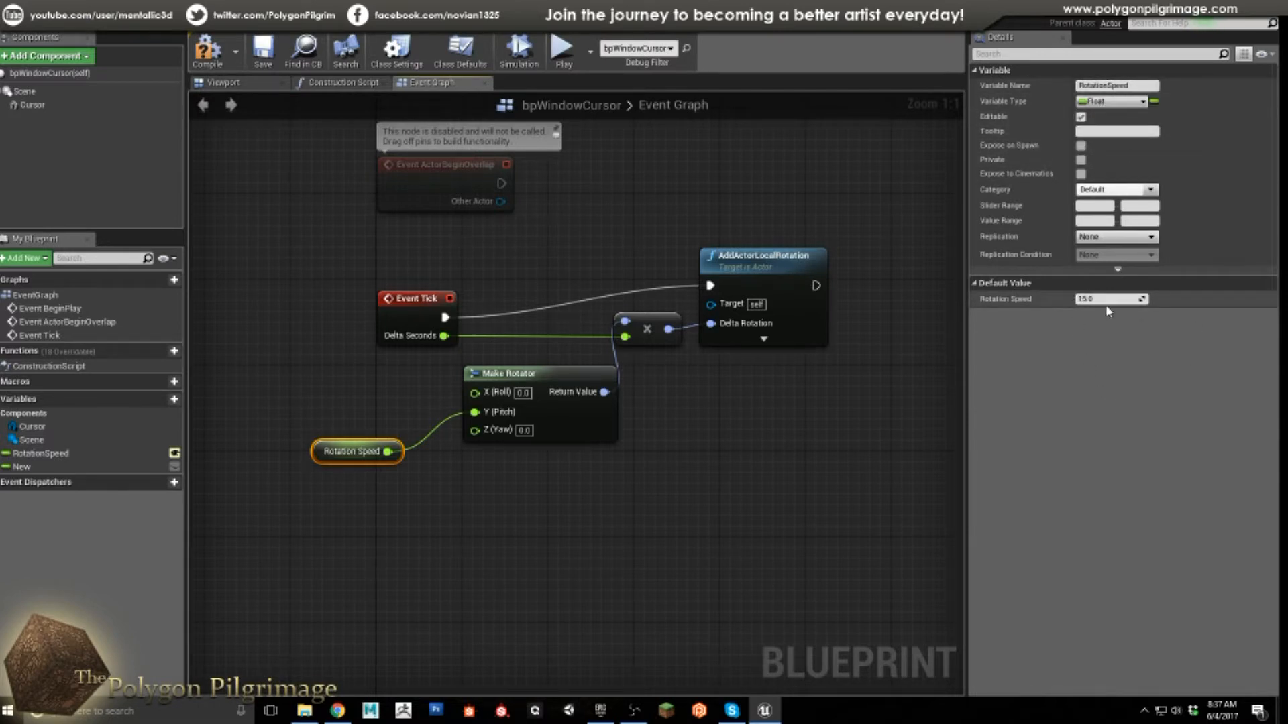
left_click(428, 302)
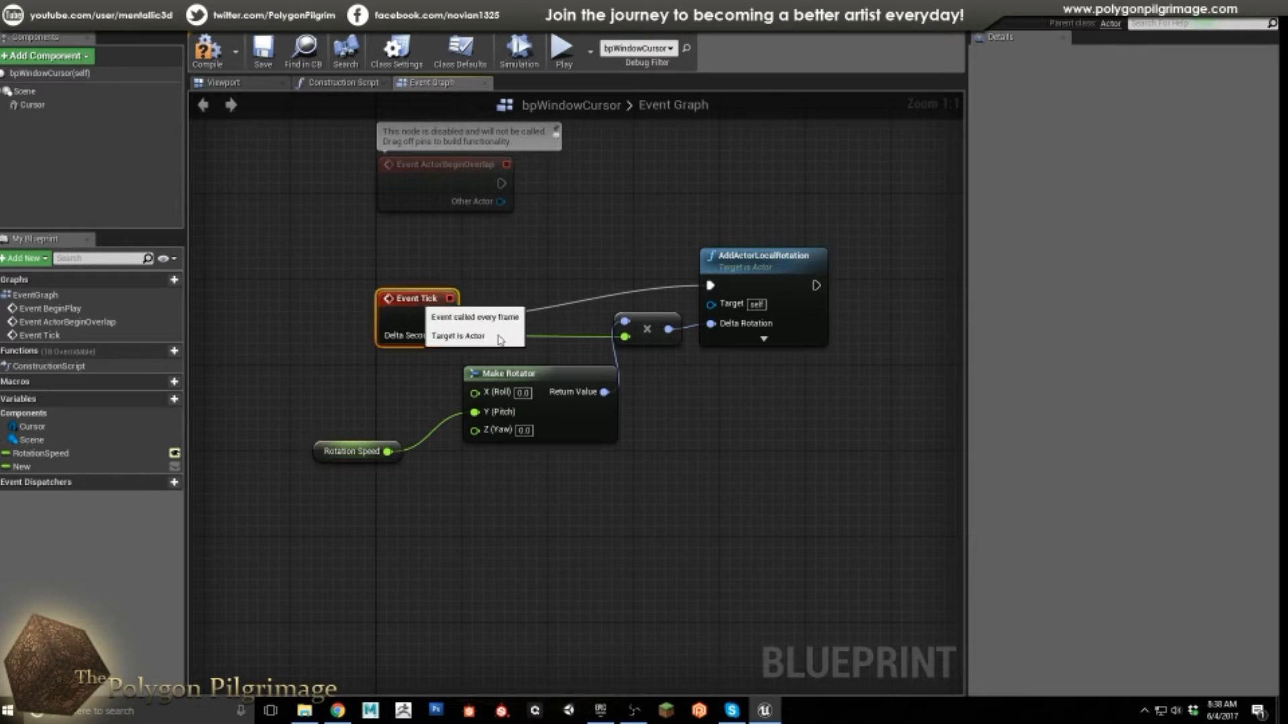
left_click(763, 258)
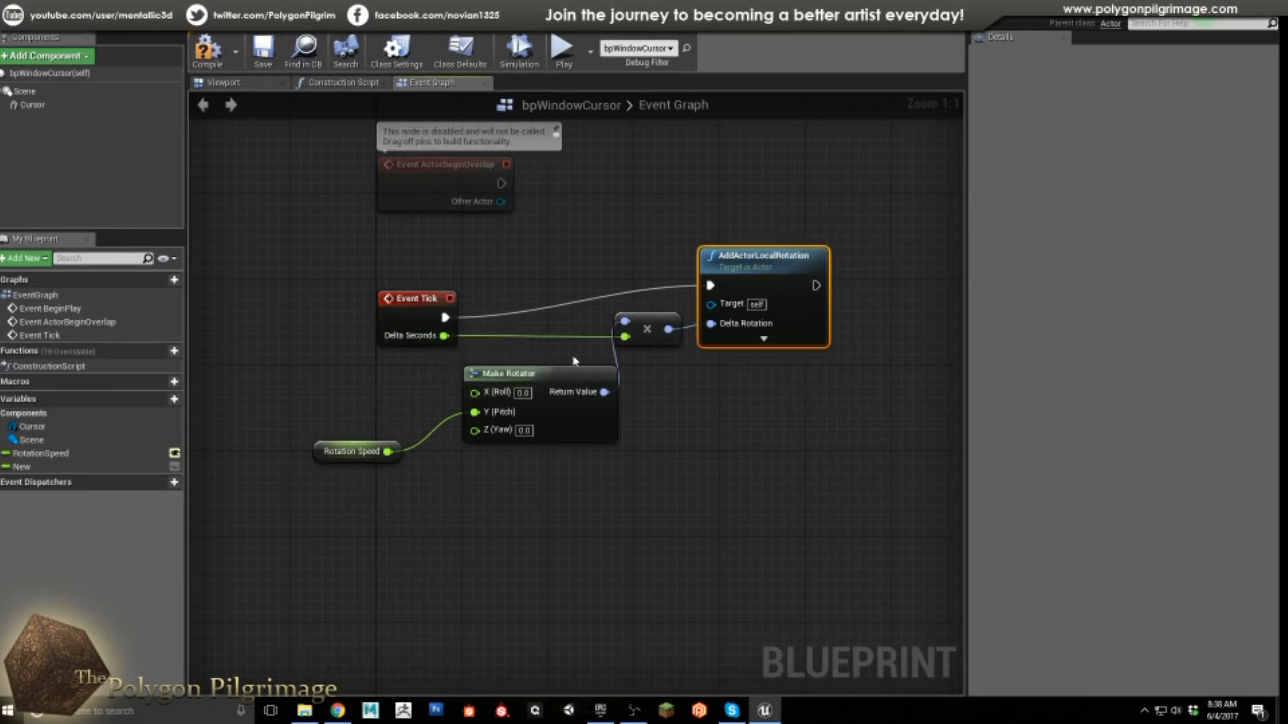
left_click(650, 325)
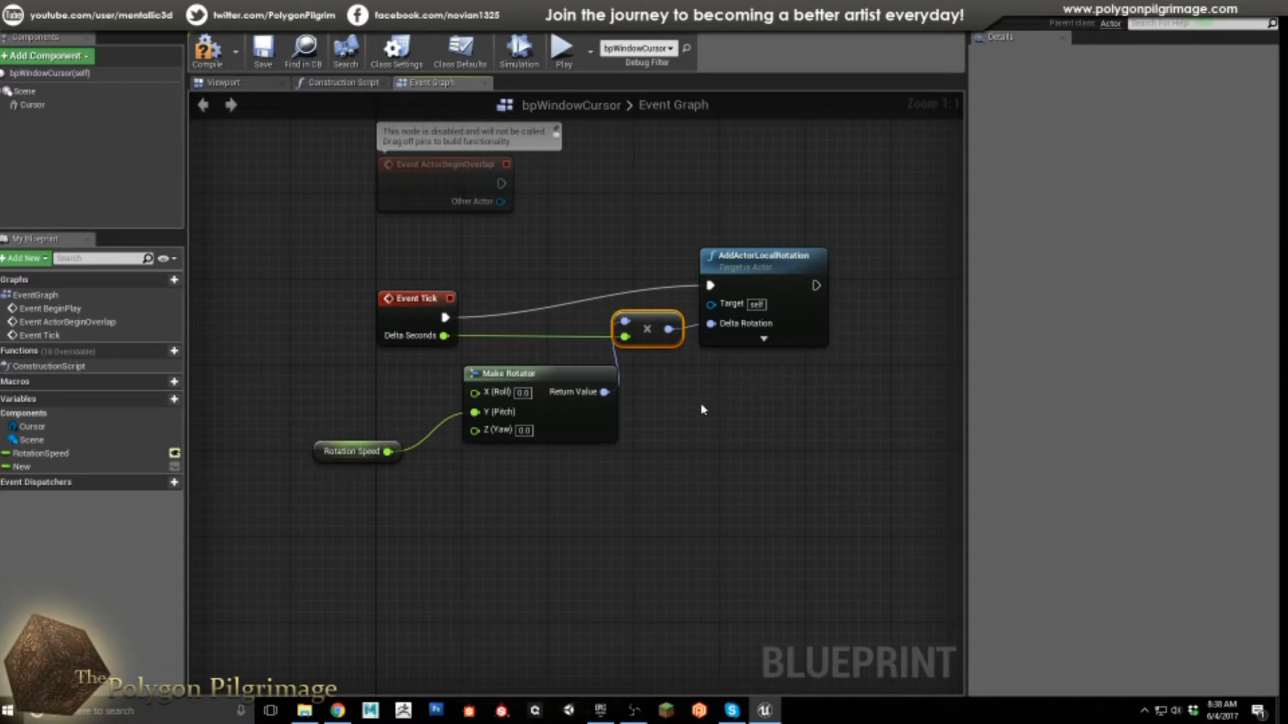
left_click(336, 450)
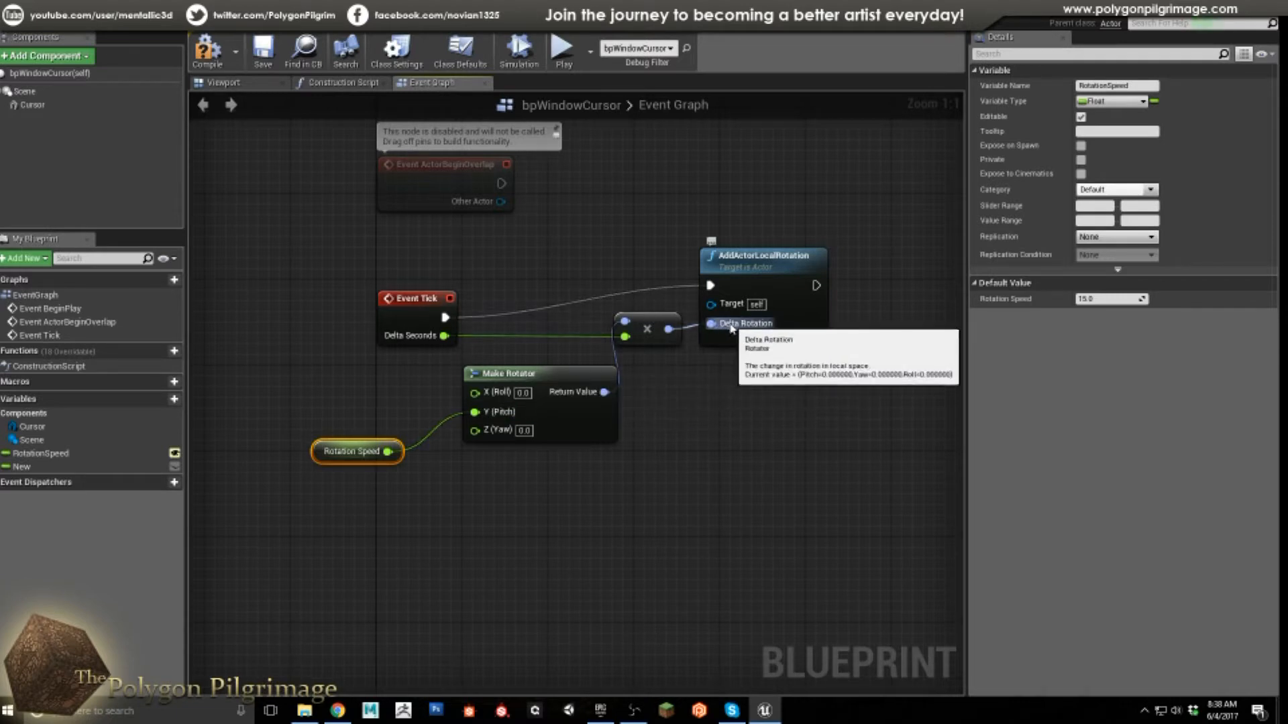
left_click(648, 287)
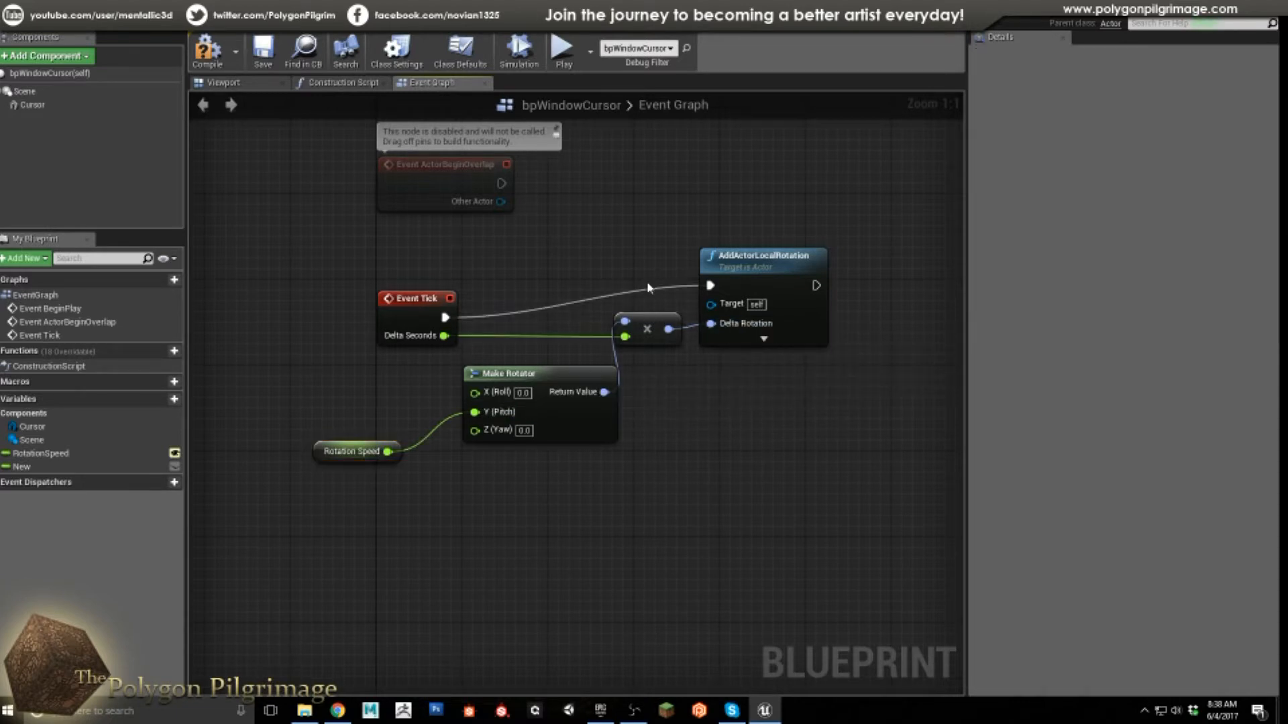
Step: Run the blueprint's simulation in its 3D preview to watch the ring cursor rotate, and stop it
left_click(266, 89)
left_click(518, 48)
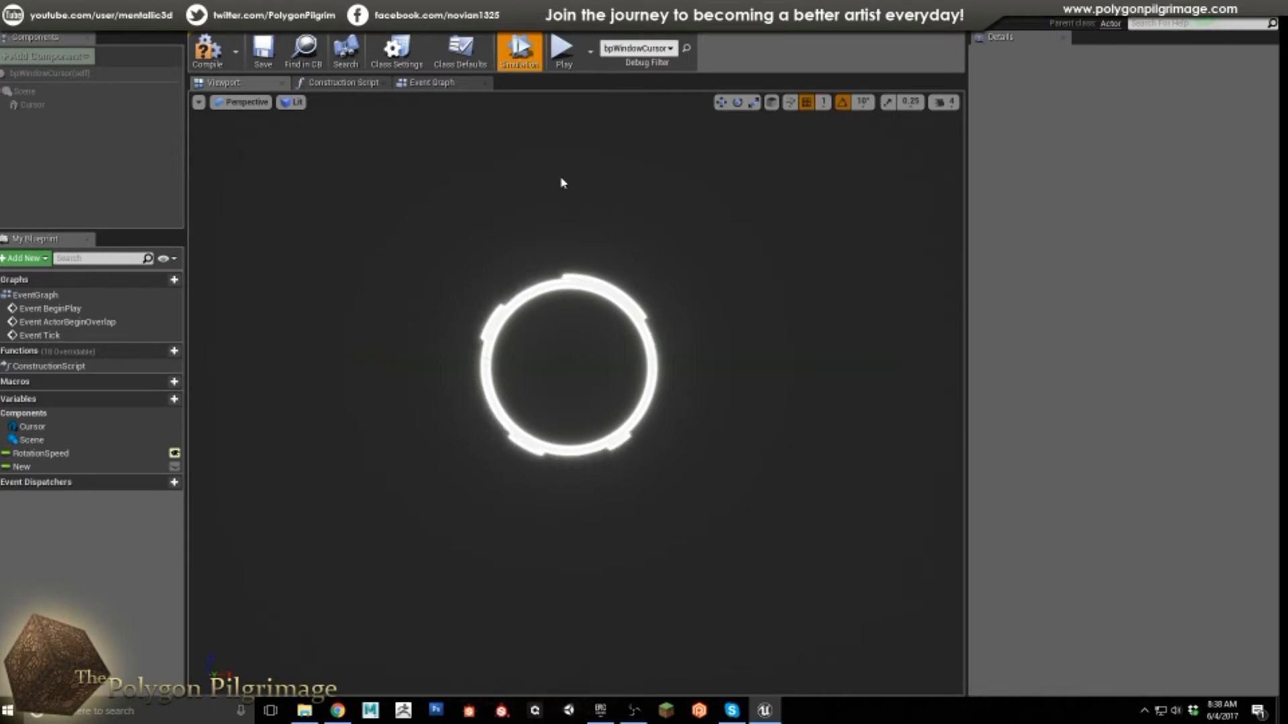
left_click(519, 50)
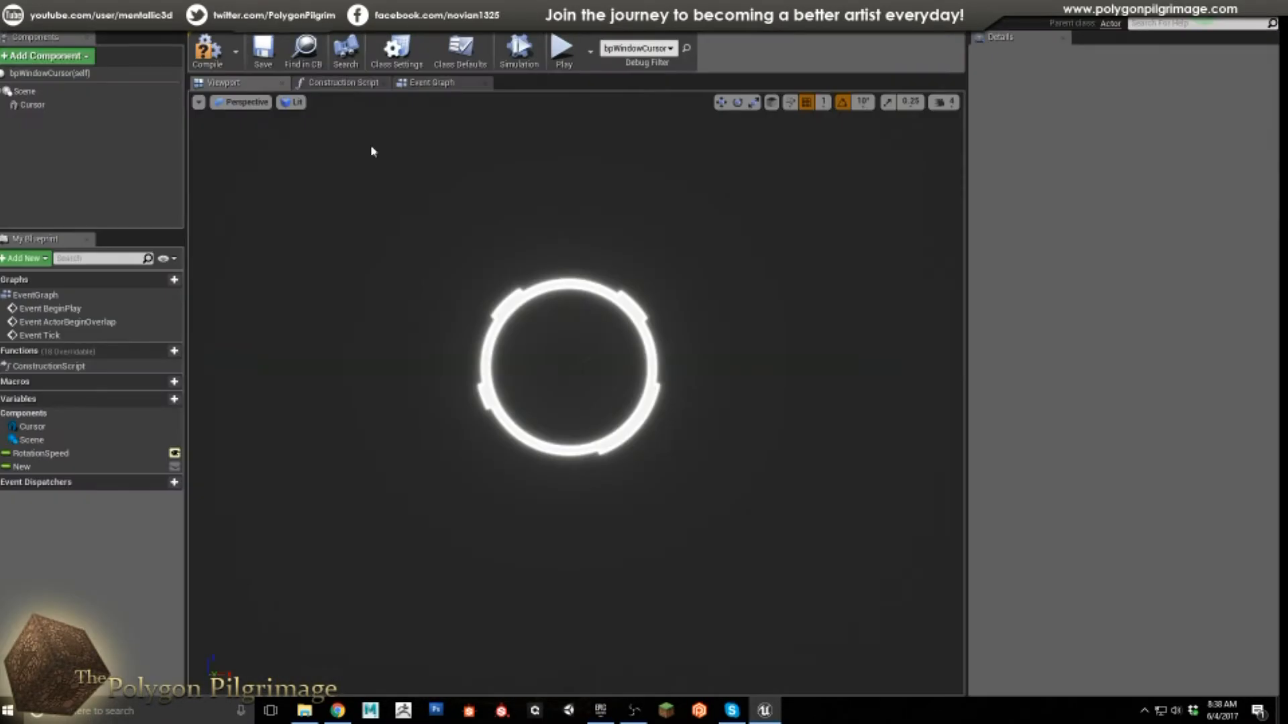
Step: Inspect mat_WindowCursor's Texture Sample and Multiply nodes and its WindowCursor texture, and close the material with its changes applied
left_click(344, 50)
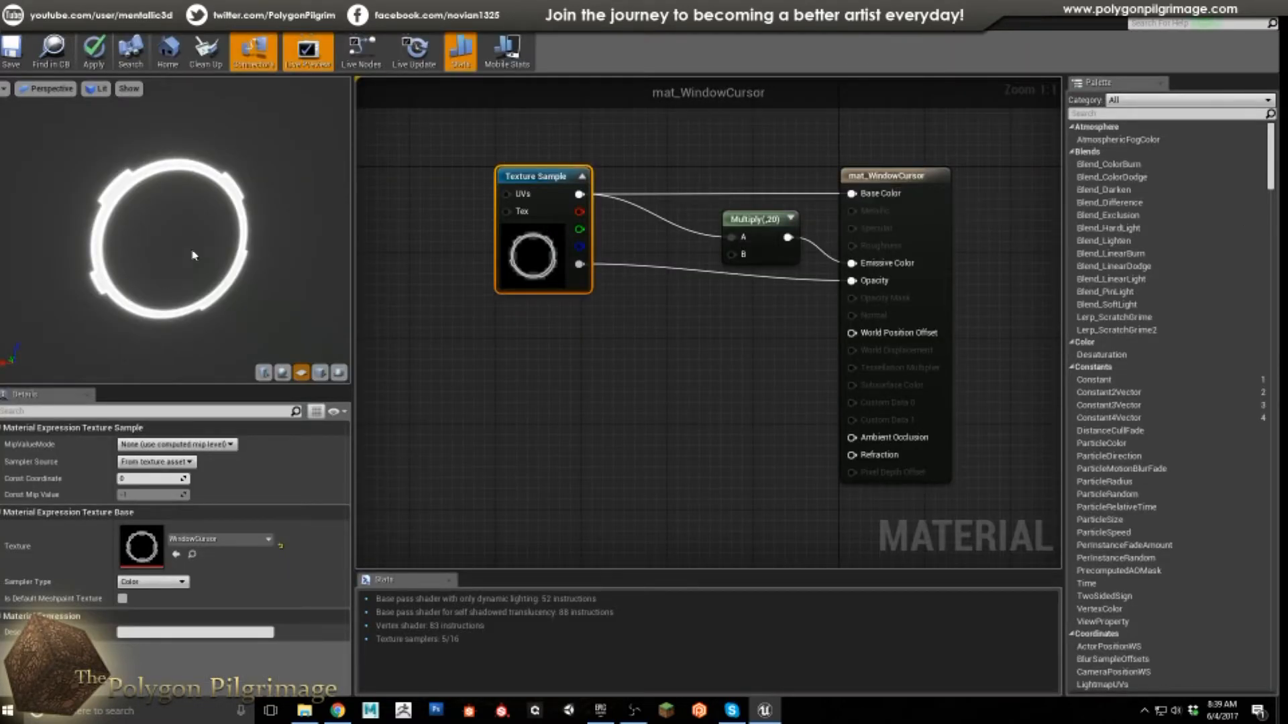
left_click(741, 224)
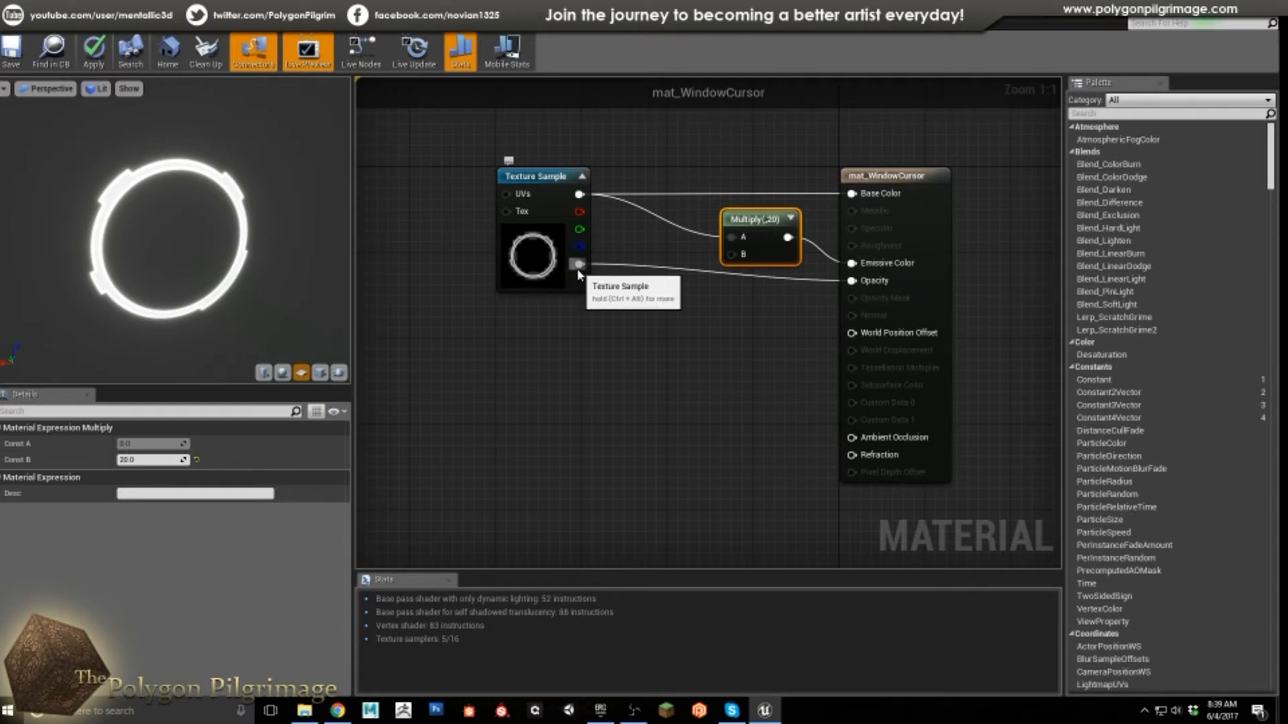
left_click_drag(267, 265, 290, 285)
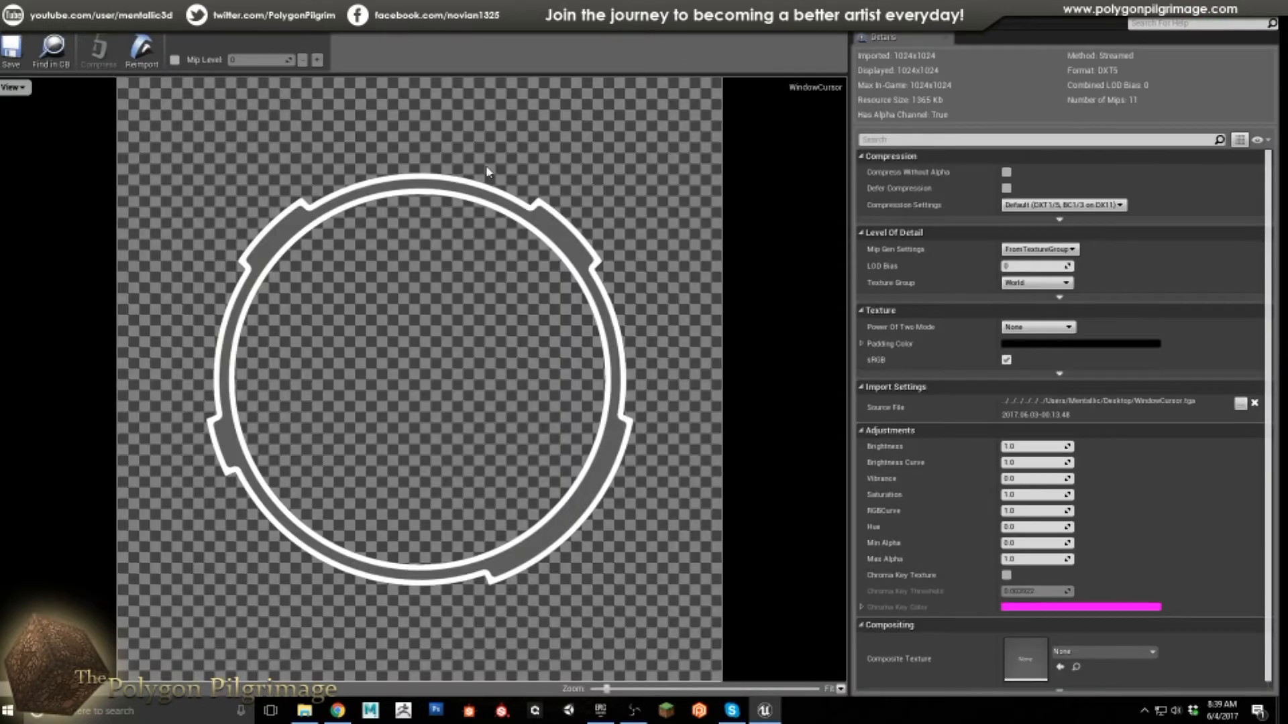
left_click(437, 52)
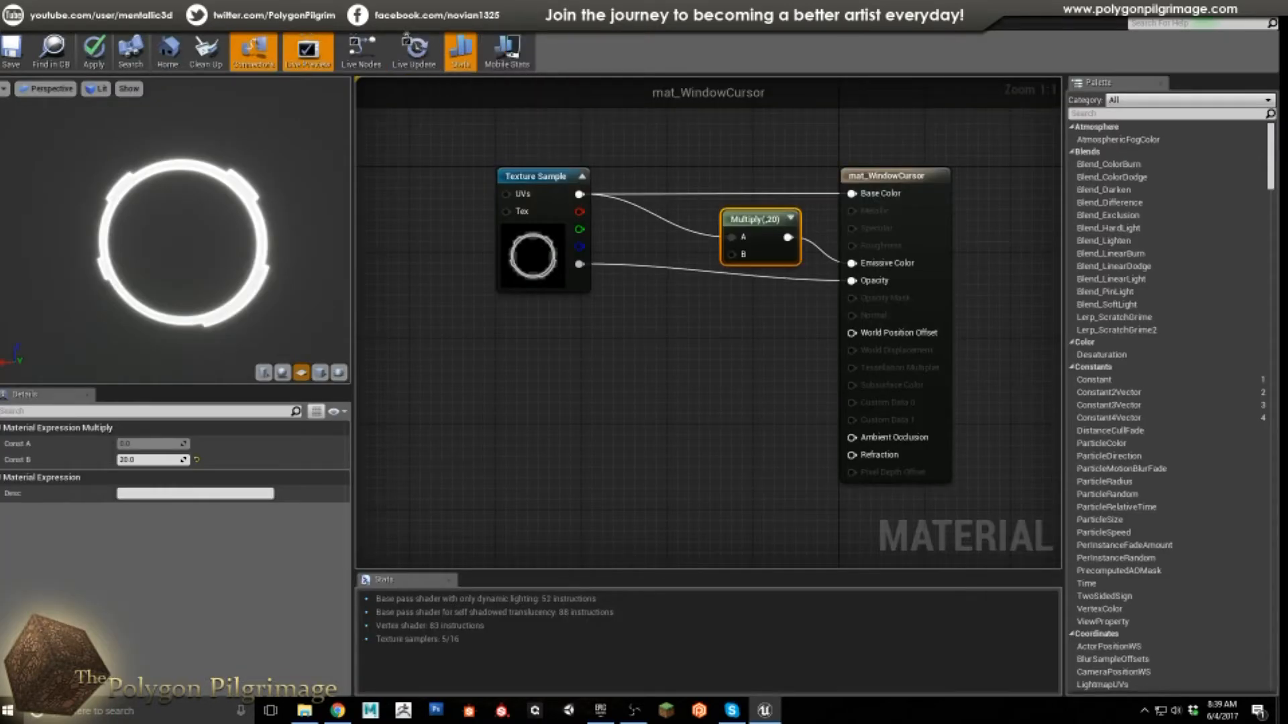
left_click(392, 8)
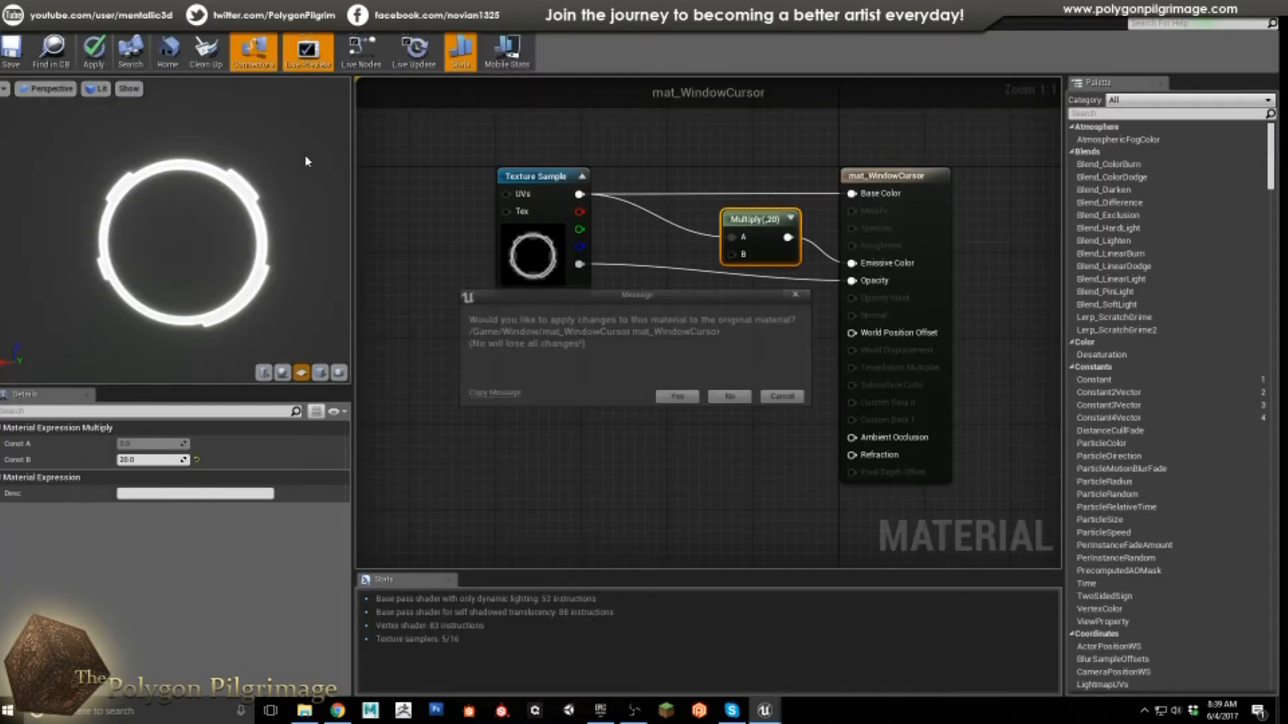
left_click(684, 398)
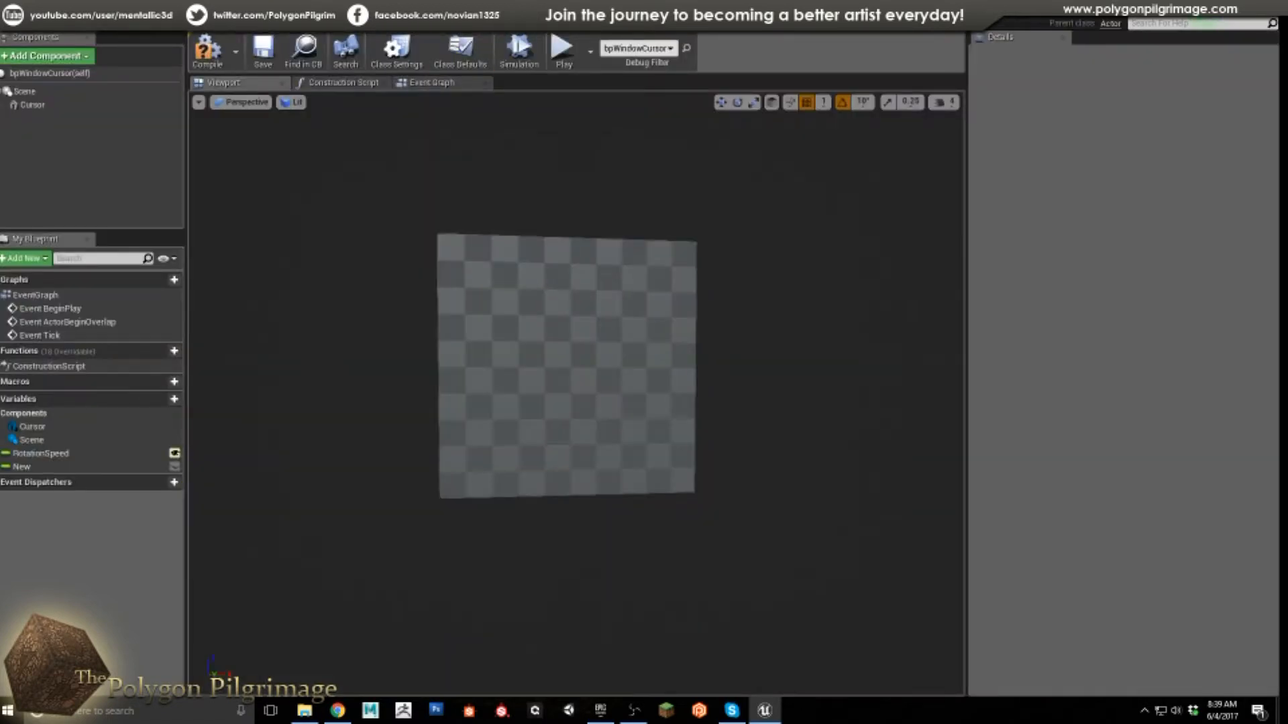
Step: Bring up the curved window's static mesh, view its curvature, and check its UV layout in channel 0
left_click(74, 8)
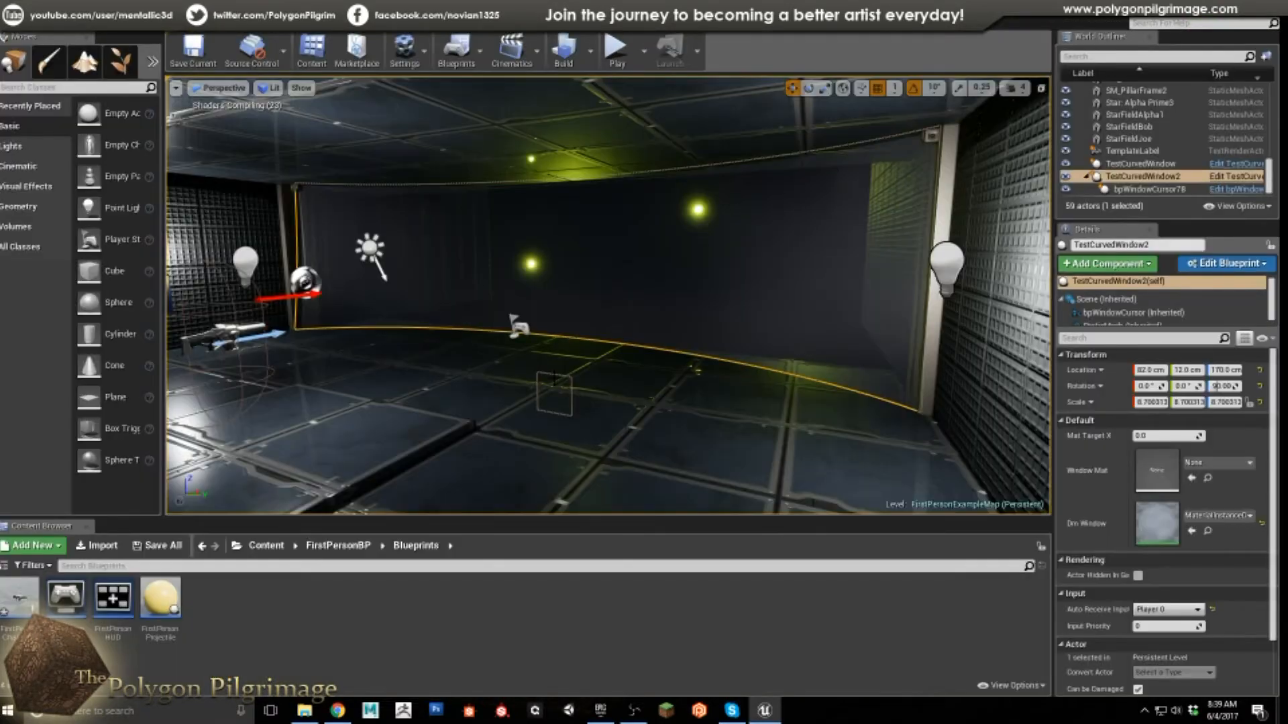
left_click(436, 9)
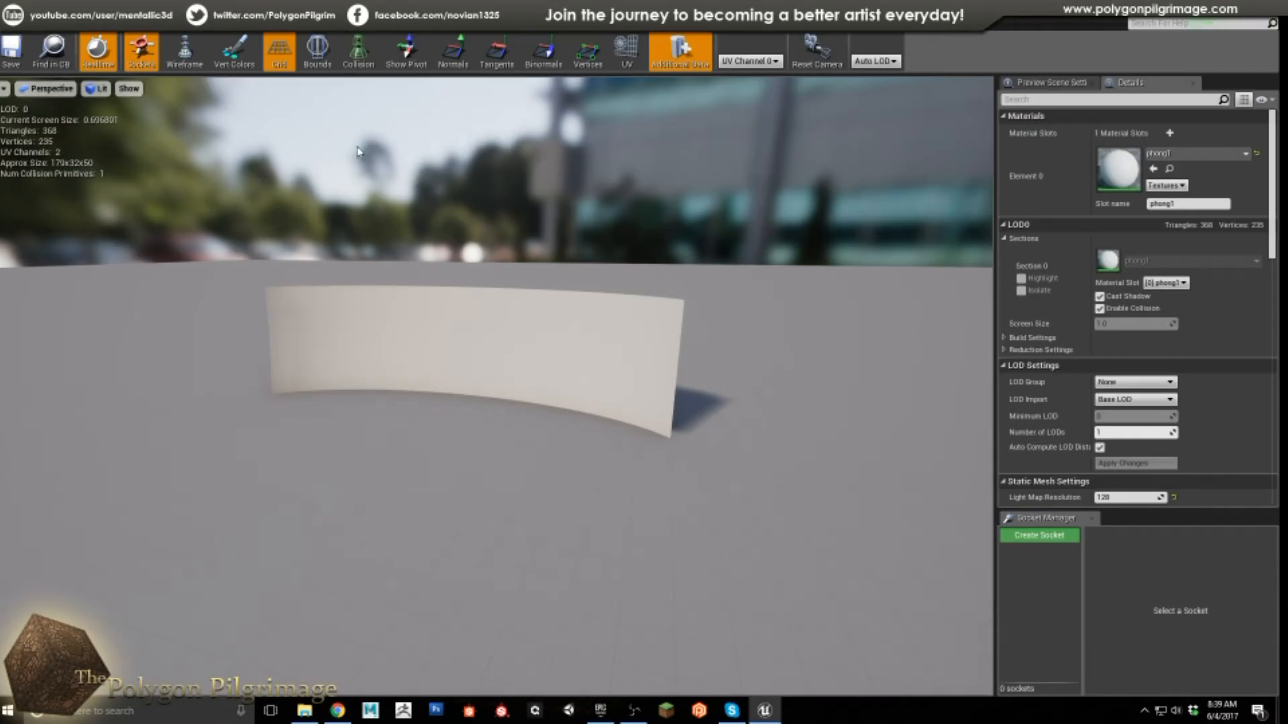
mouse_move(629, 383)
left_mouse_down()
mouse_move(547, 387)
mouse_move(630, 381)
left_mouse_up()
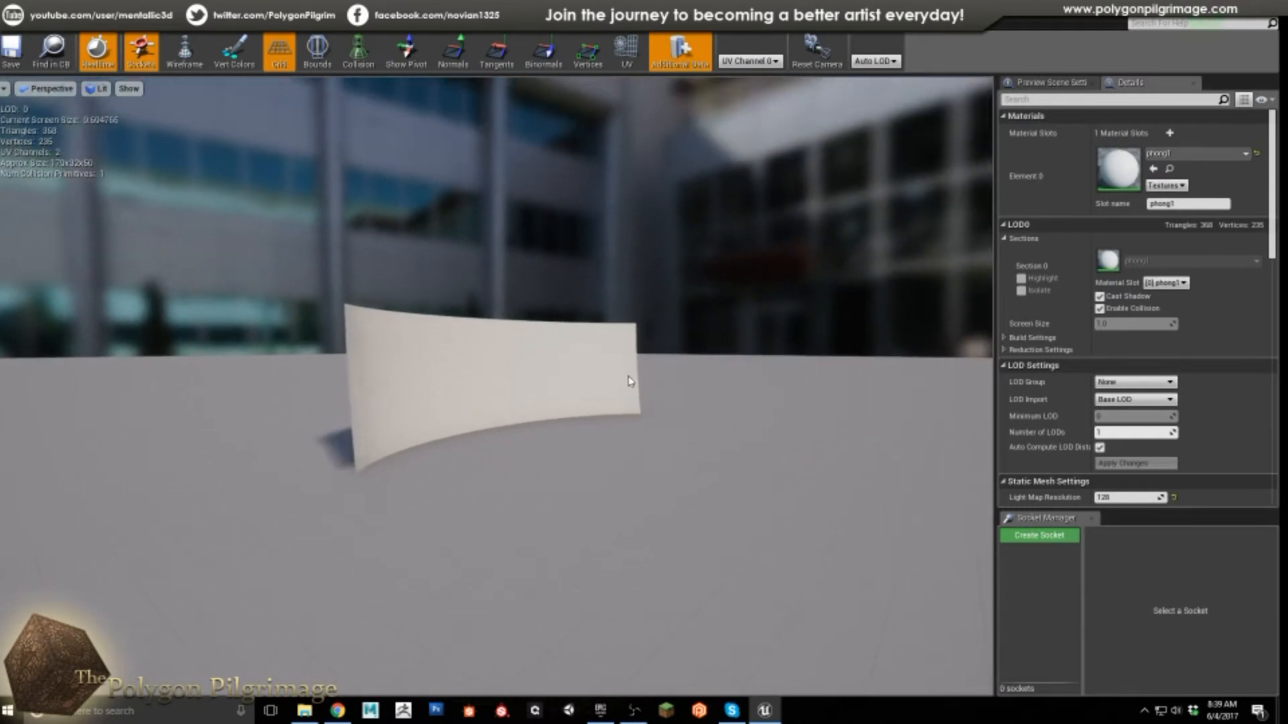
left_click(627, 60)
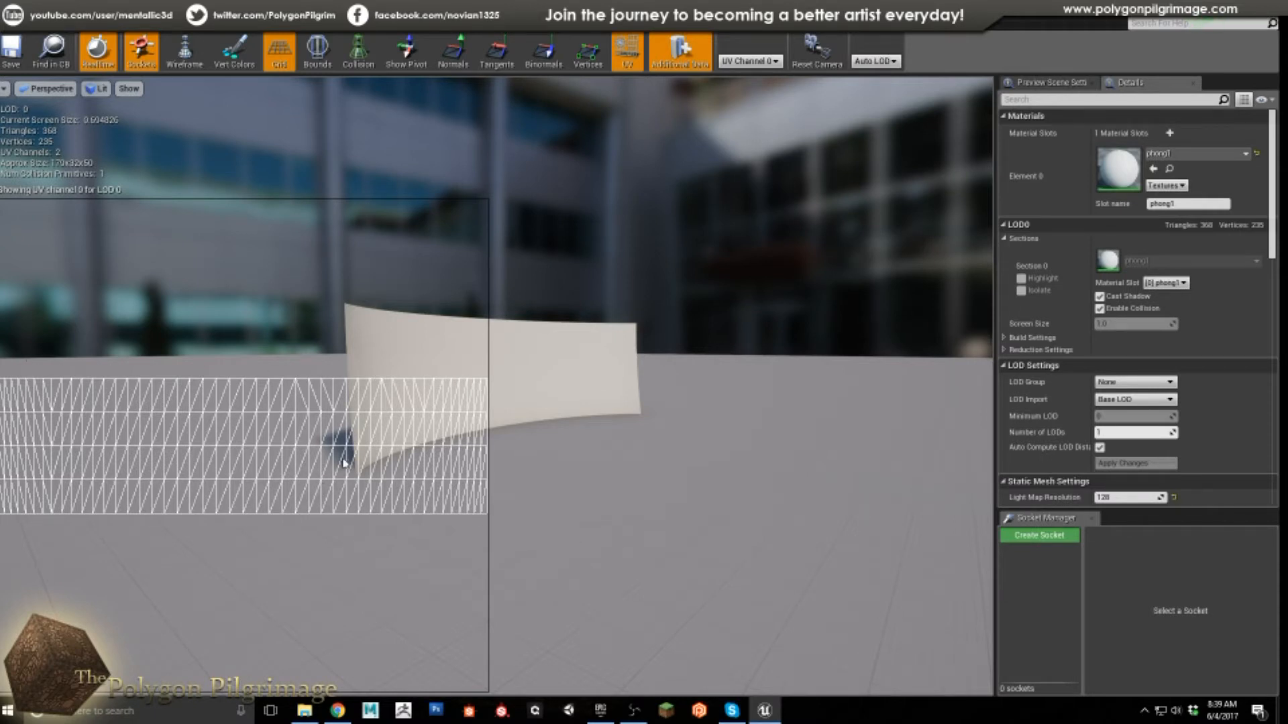
left_click(628, 60)
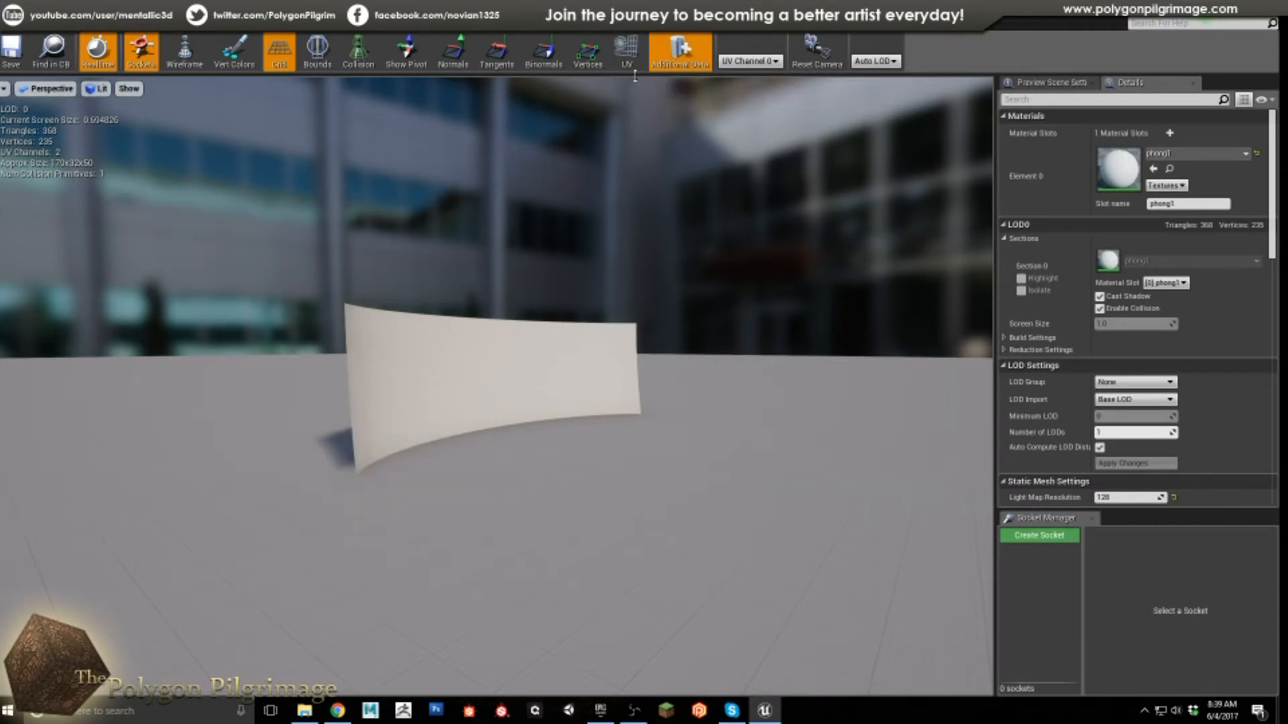
Step: Examine the curved window mesh's wireframe subdivisions and its curved shape from several angles
mouse_move(474, 373)
left_mouse_down()
mouse_move(550, 375)
mouse_move(459, 316)
mouse_move(460, 382)
left_mouse_up()
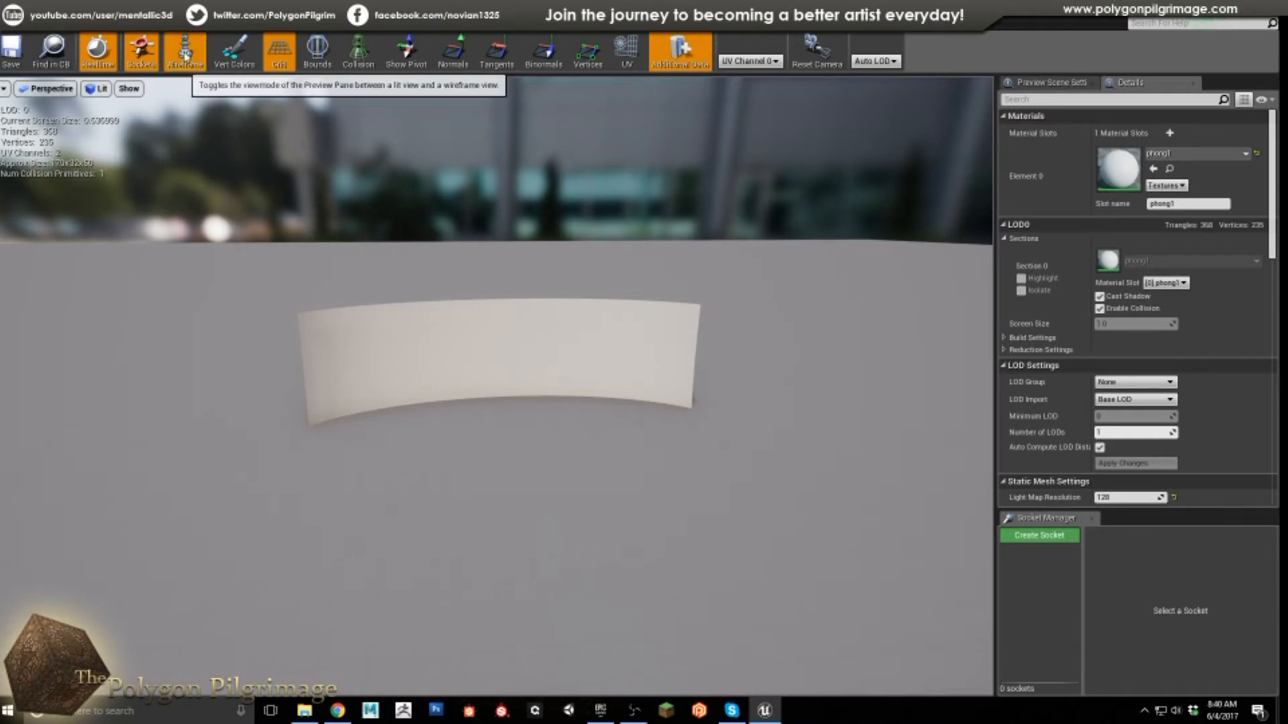
left_click(184, 52)
left_click_drag(463, 365, 543, 366)
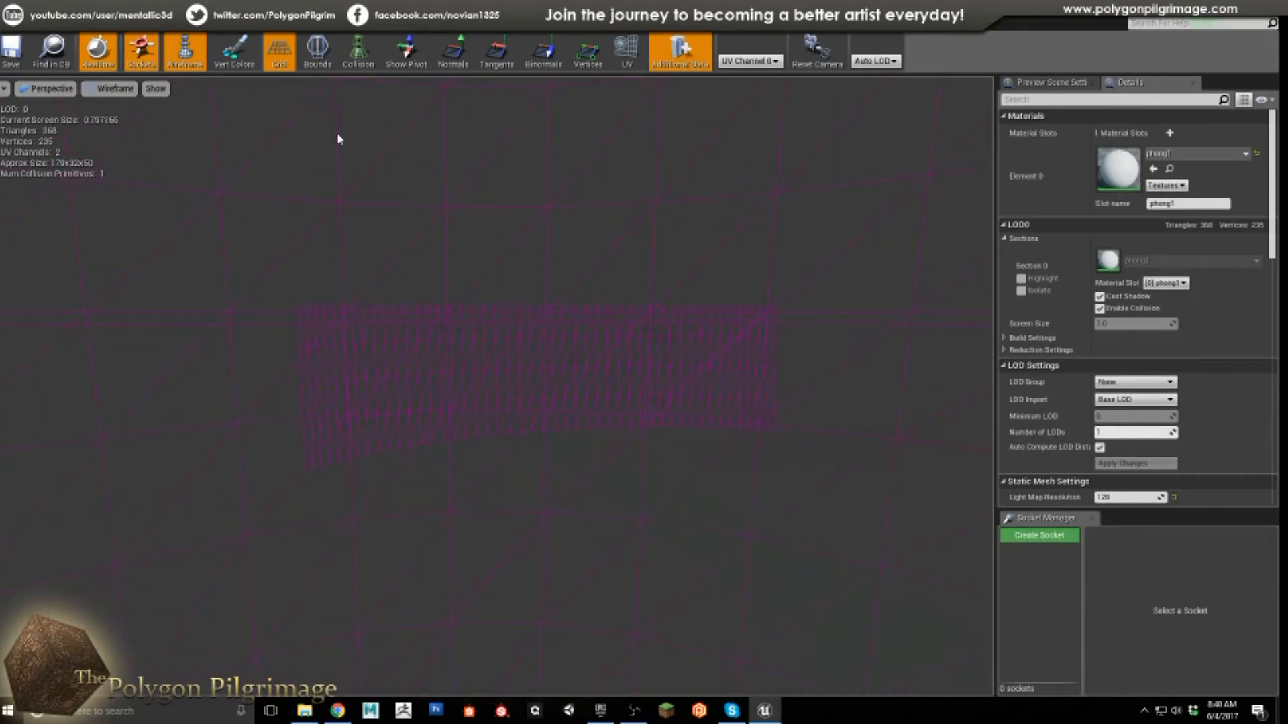
left_click(201, 64)
left_click_drag(612, 347, 818, 347)
right_click_drag(612, 346, 670, 346, "alt")
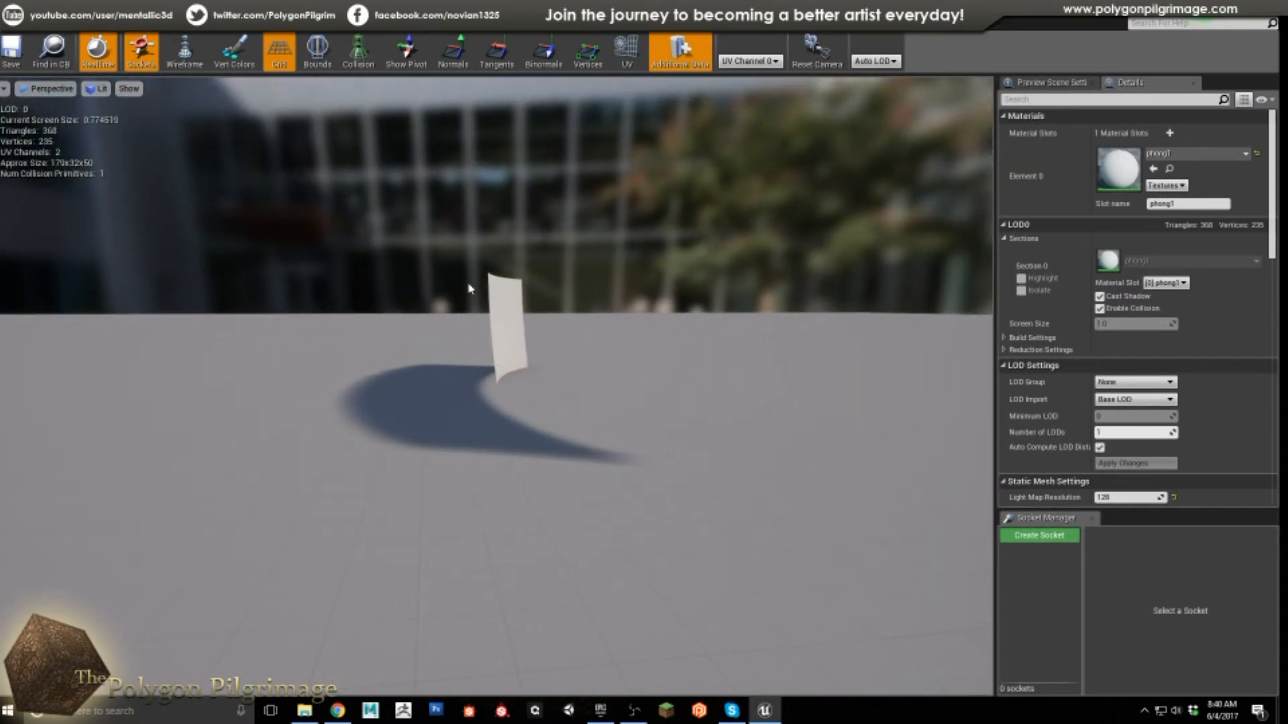
left_click_drag(510, 366, 768, 374)
right_click_drag(612, 424, 678, 394)
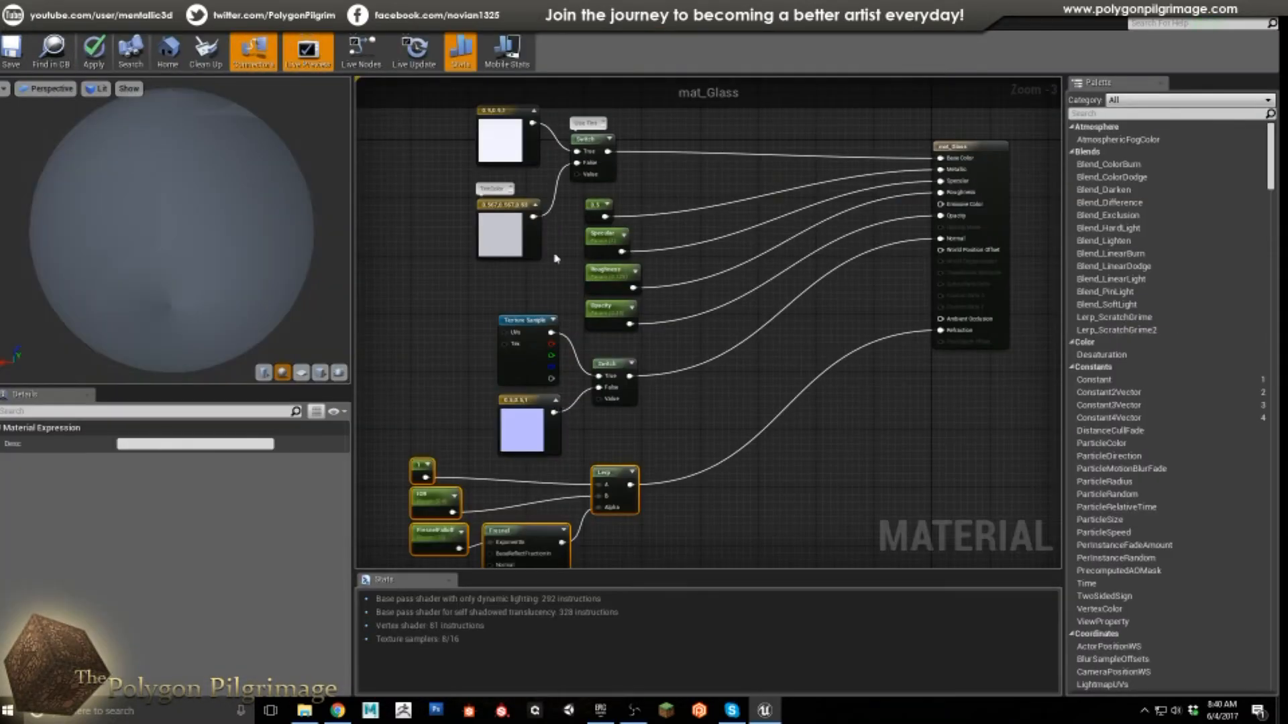
Step: Examine the mat_Glass material's preview sphere and its node graph, from the color and normal switches to the refraction nodes
left_click_drag(130, 241, 232, 245)
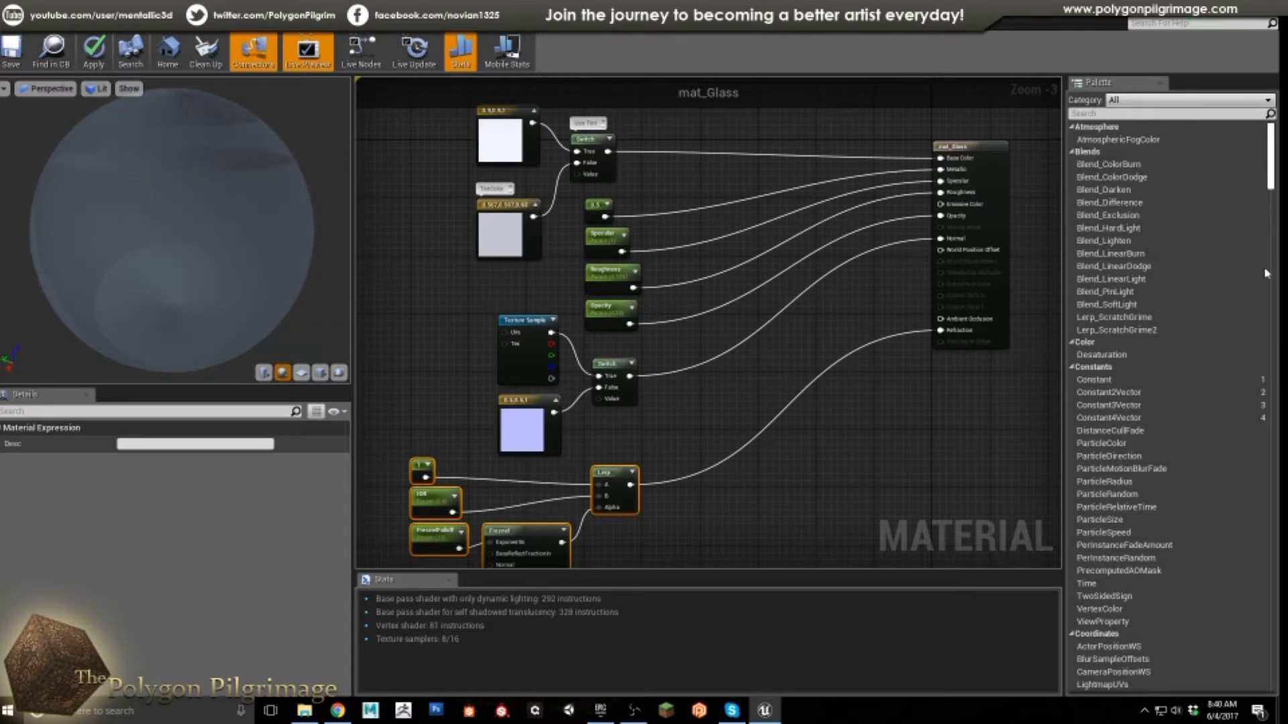
scroll(816, 348, "down", 1)
right_click_drag(788, 353, 751, 353)
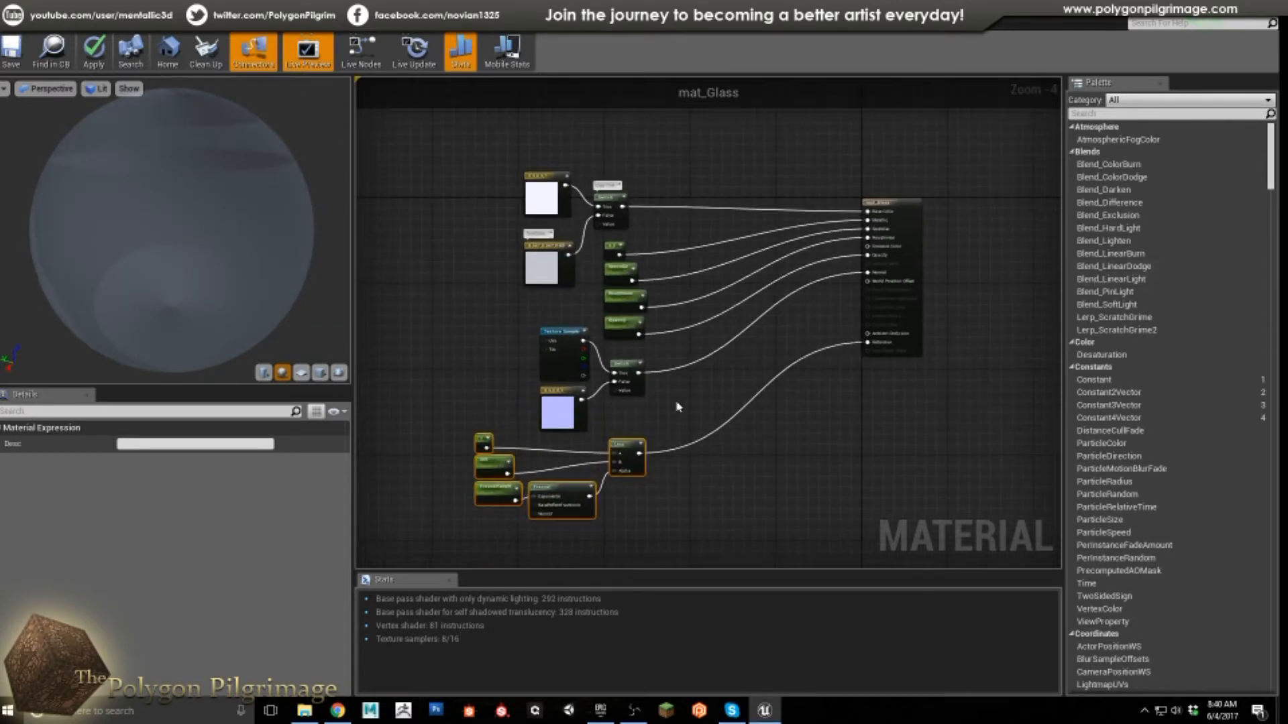
scroll(711, 387, "up", 1)
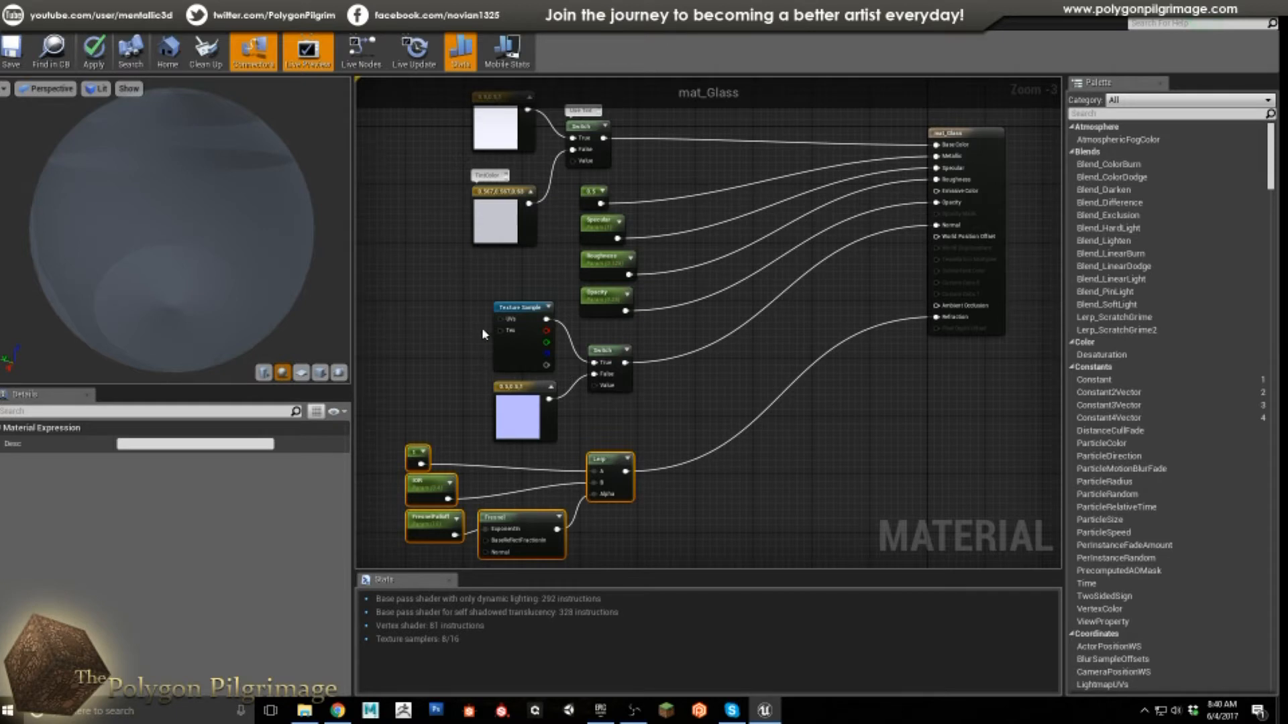
scroll(594, 381, "down", 1)
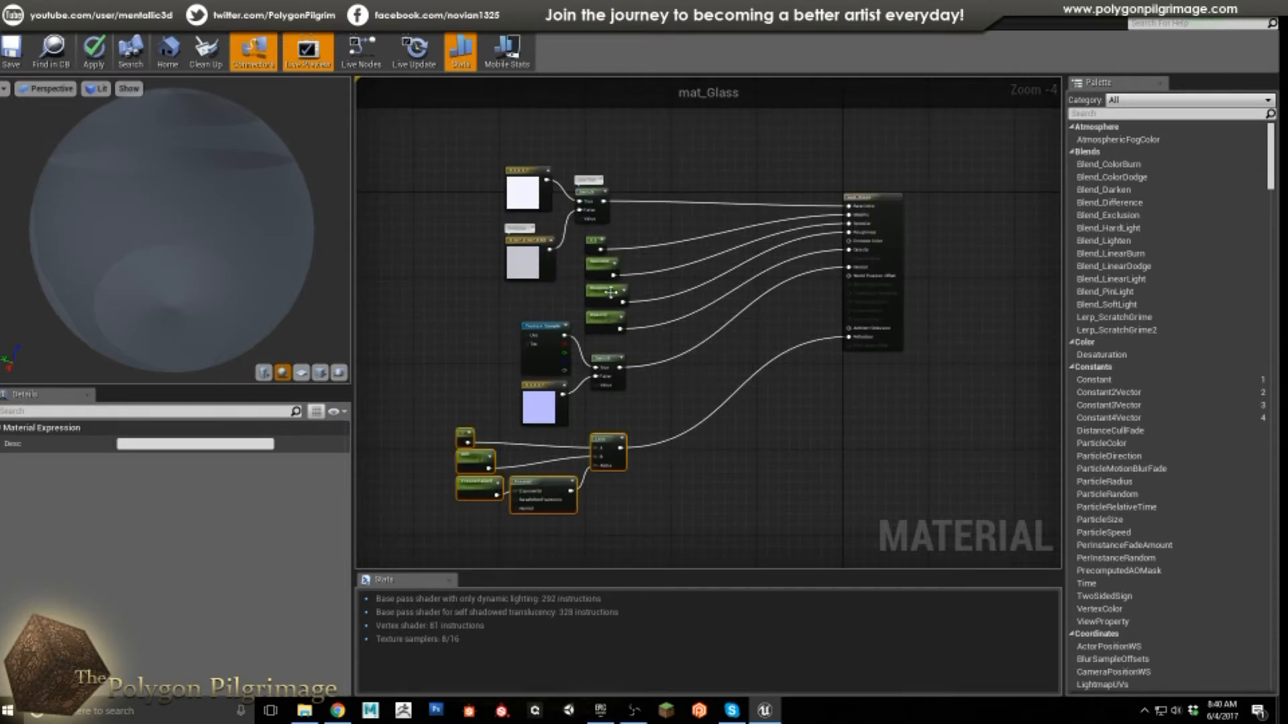
Step: Inspect mat_Glass's IOR parameter and Fresnel node in the refraction group, and view the preview sphere and the rest of the graph
scroll(613, 311, "up", 1)
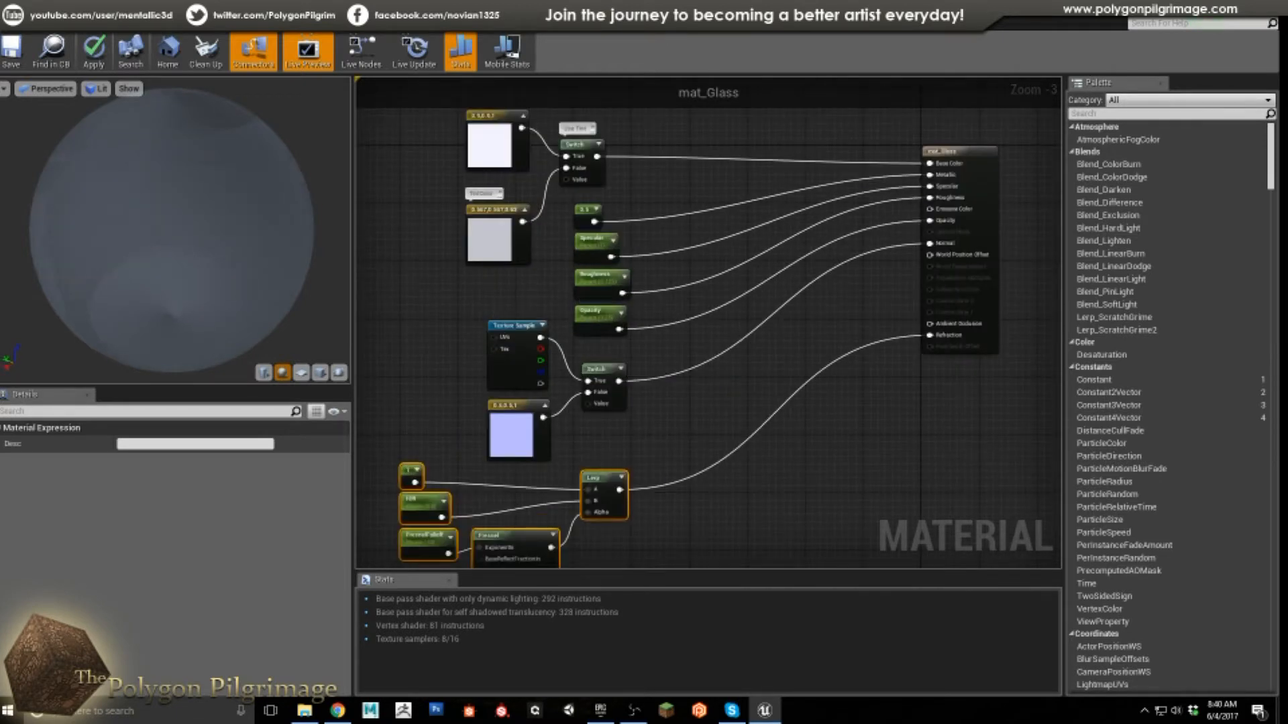
left_click(409, 515)
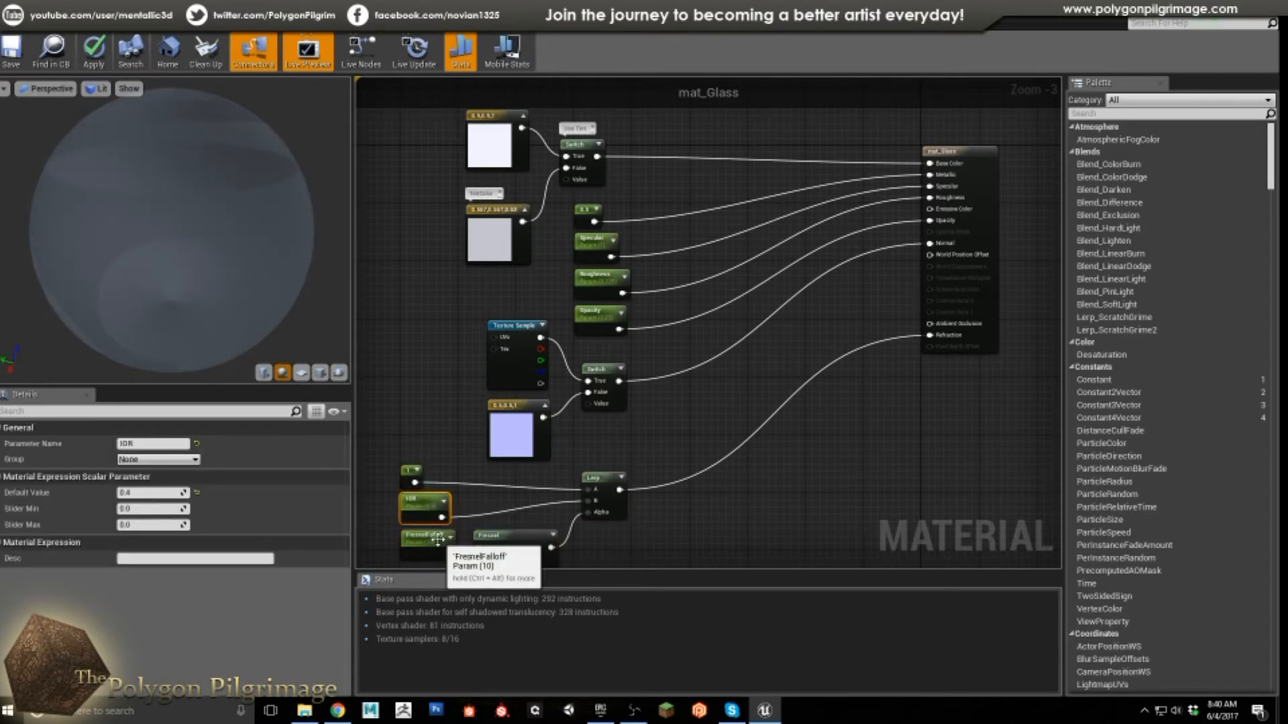
left_click(500, 540)
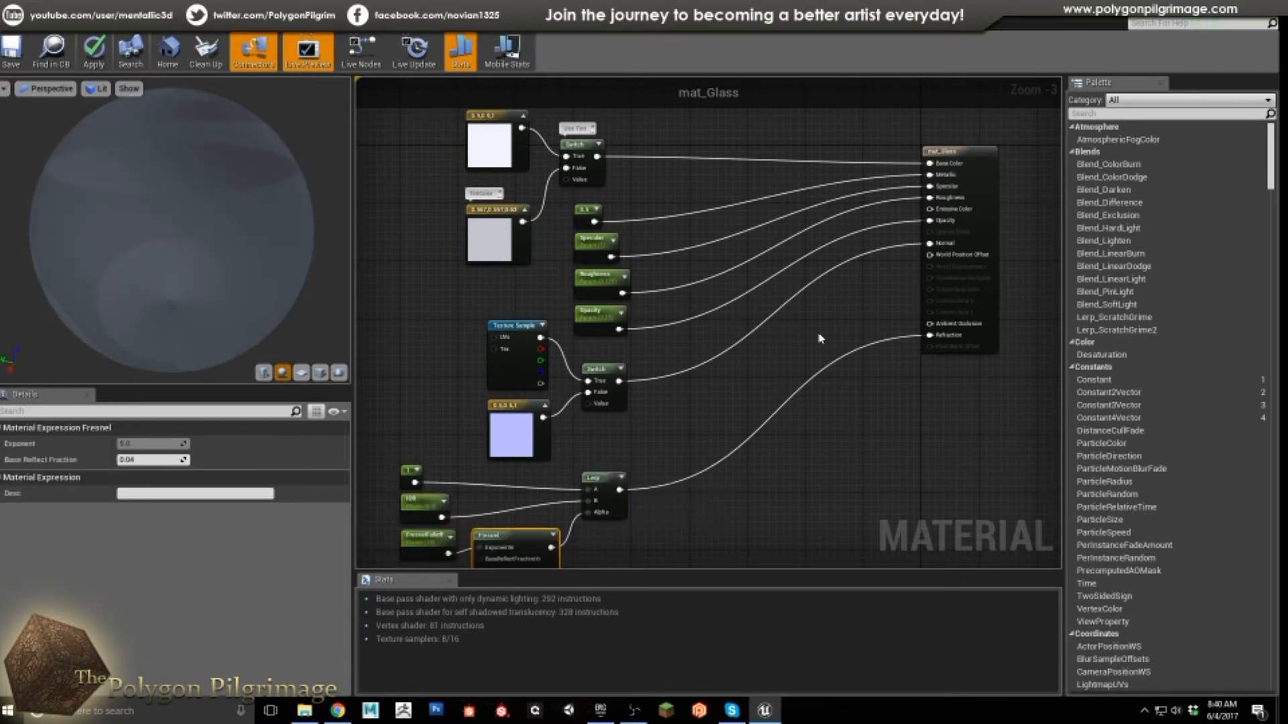
mouse_move(279, 277)
left_mouse_down()
mouse_move(315, 278)
mouse_move(255, 277)
left_mouse_up()
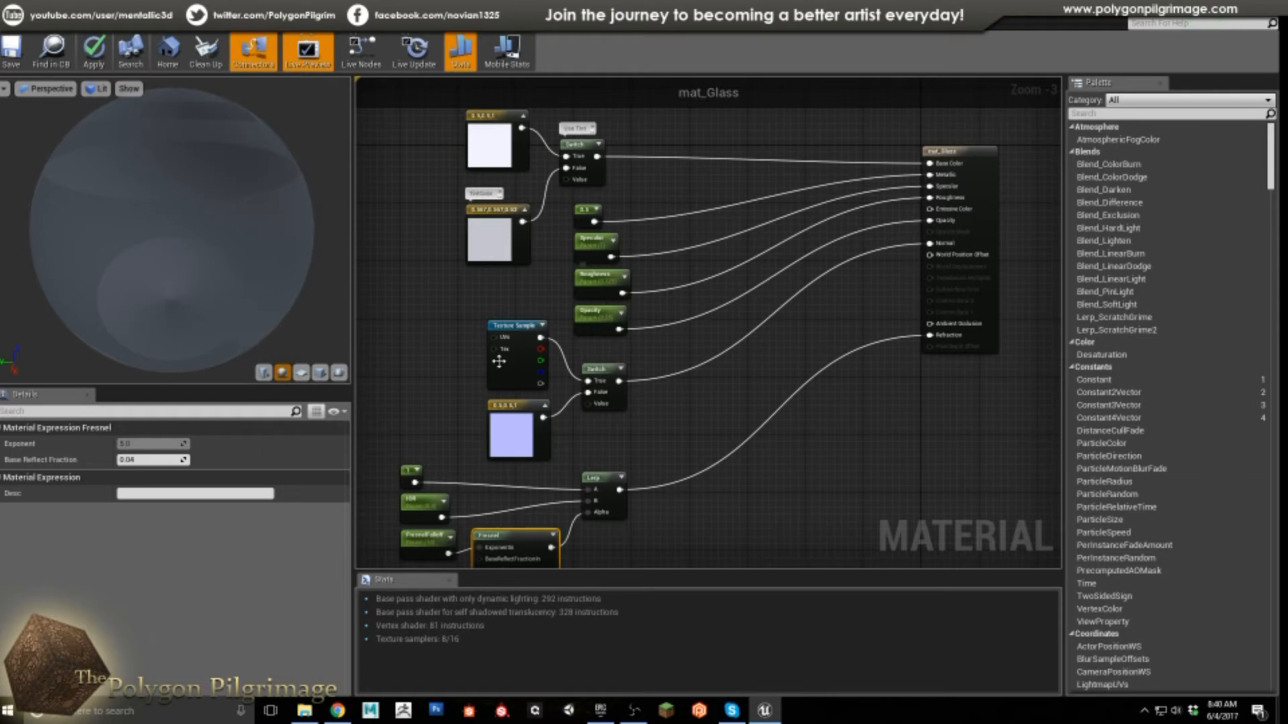
scroll(704, 413, "down", 2)
scroll(703, 412, "up", 2)
right_click_drag(672, 423, 719, 417)
scroll(720, 421, "down", 1)
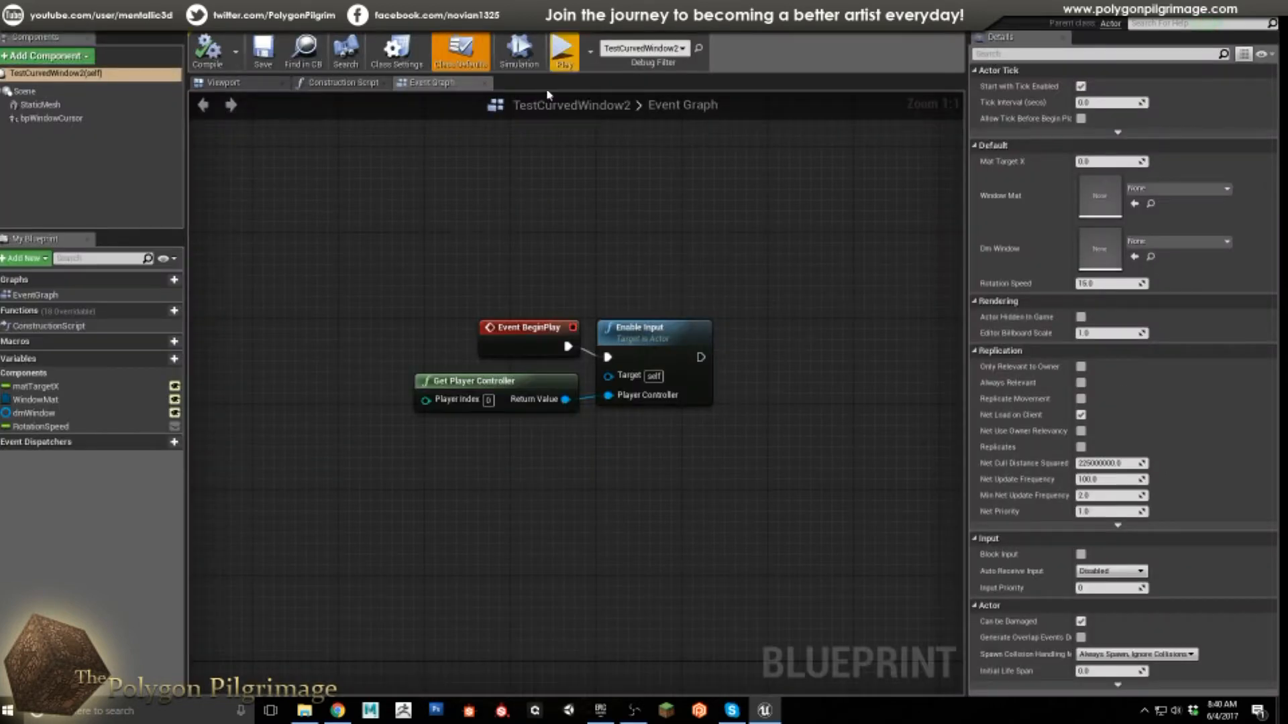
Step: View the TestCurvedWindow2 blueprint's curved window and inspect its Scene and StaticMesh components, down to the StaticMesh collision settings
left_click(228, 83)
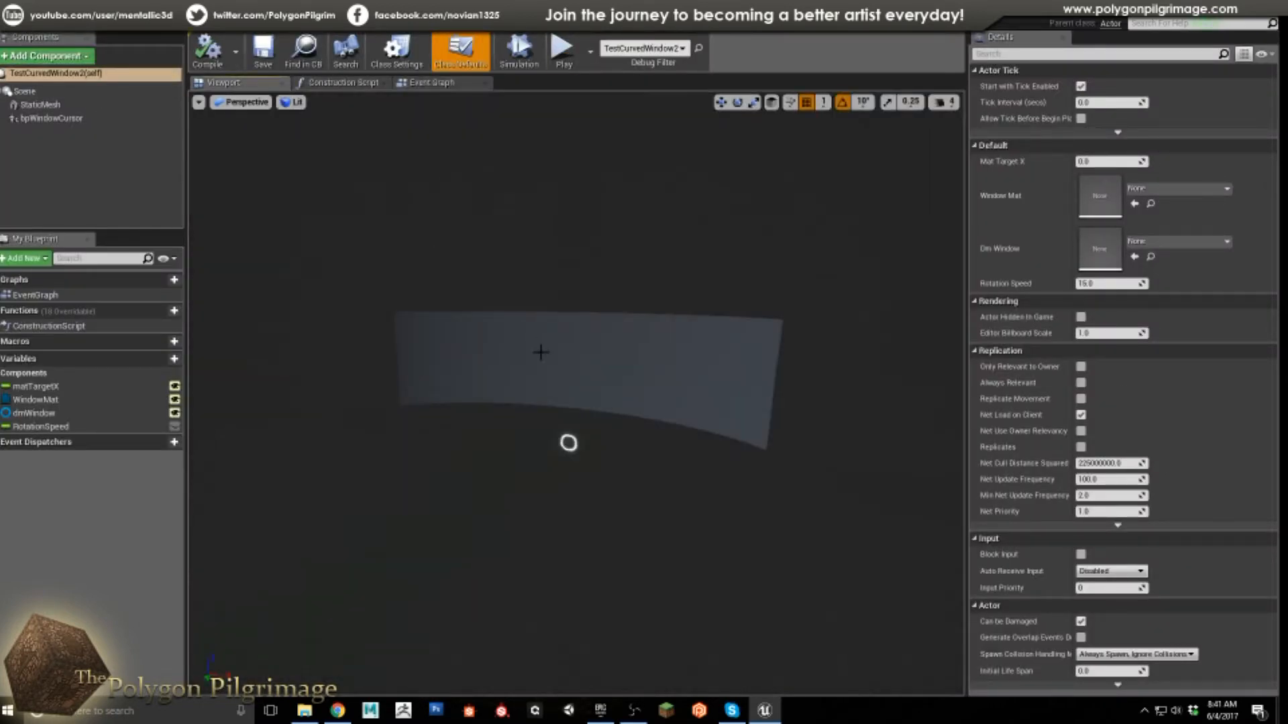
mouse_move(648, 361)
right_mouse_down()
mouse_move(670, 369)
mouse_move(634, 380)
mouse_move(677, 366)
mouse_move(652, 340)
mouse_move(645, 350)
right_mouse_up()
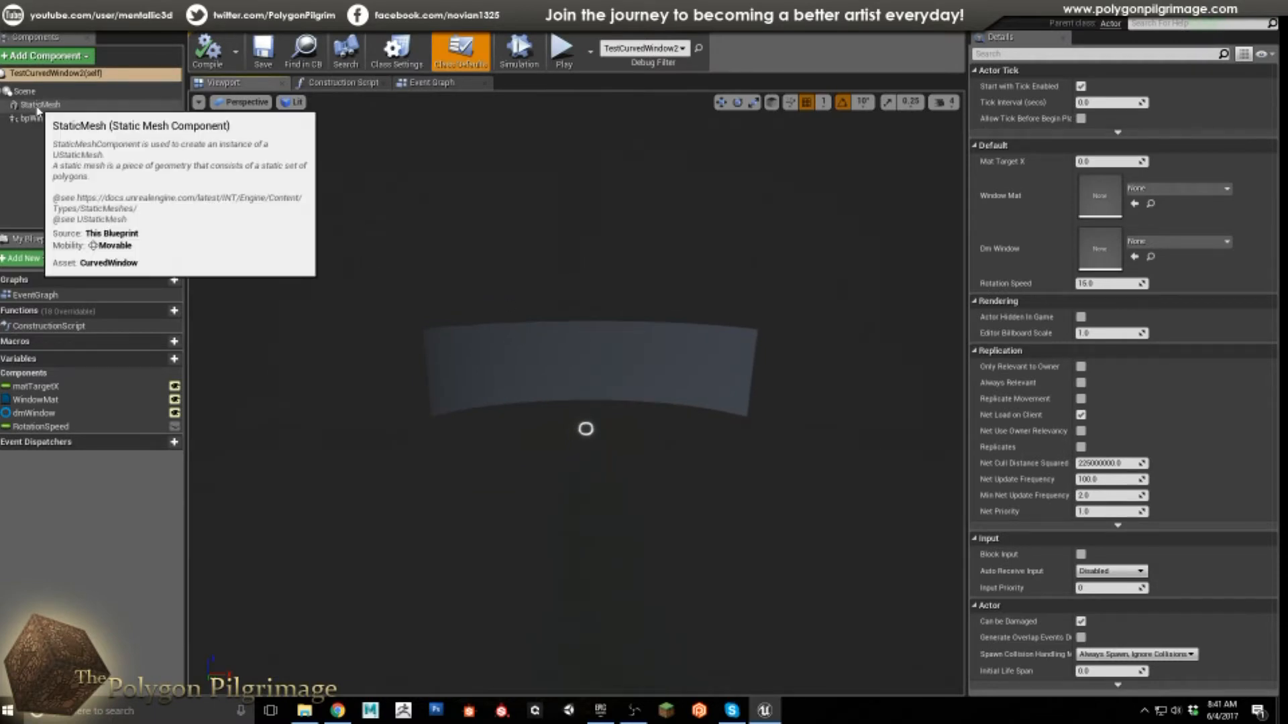
left_click(22, 92)
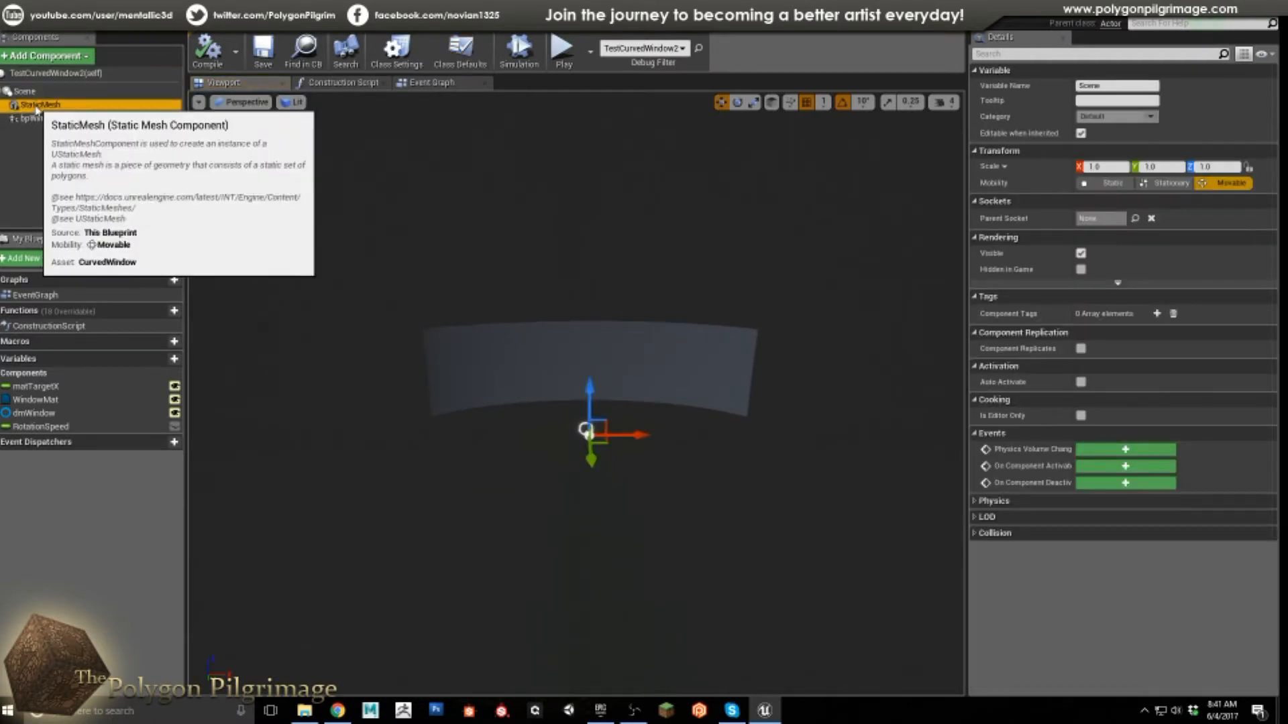
left_click(30, 105)
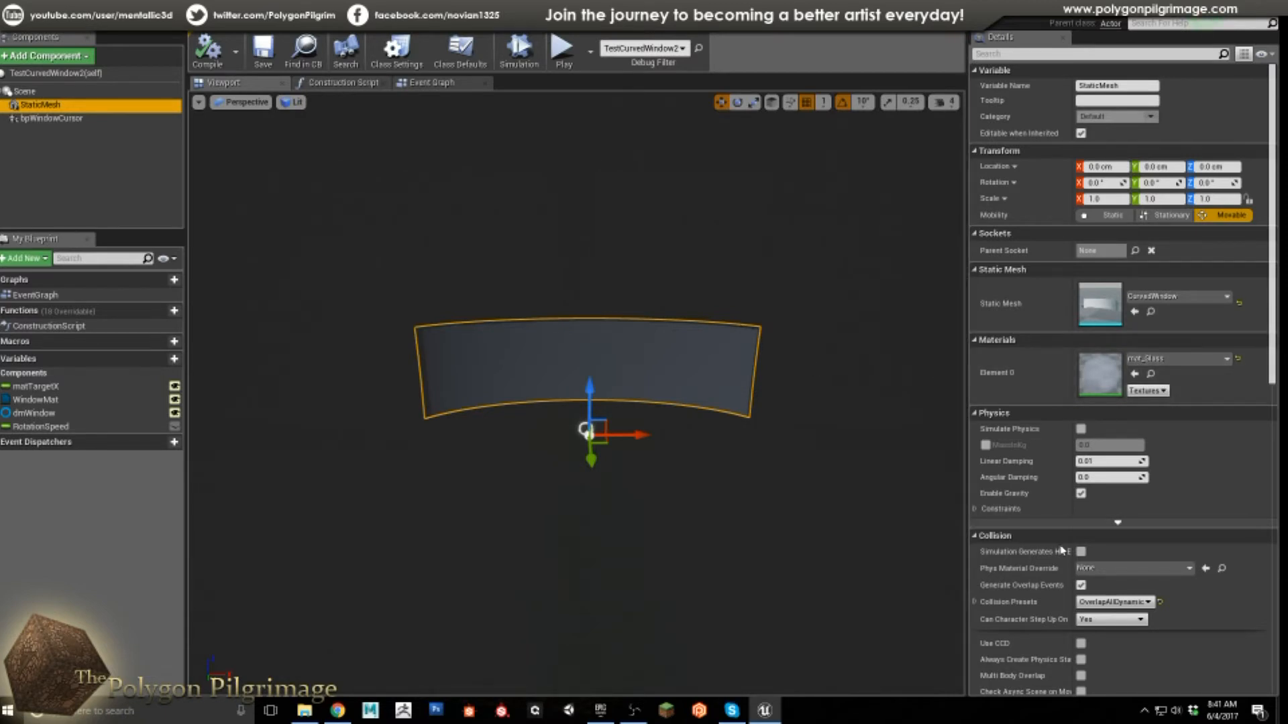
scroll(1148, 602, "down", 6)
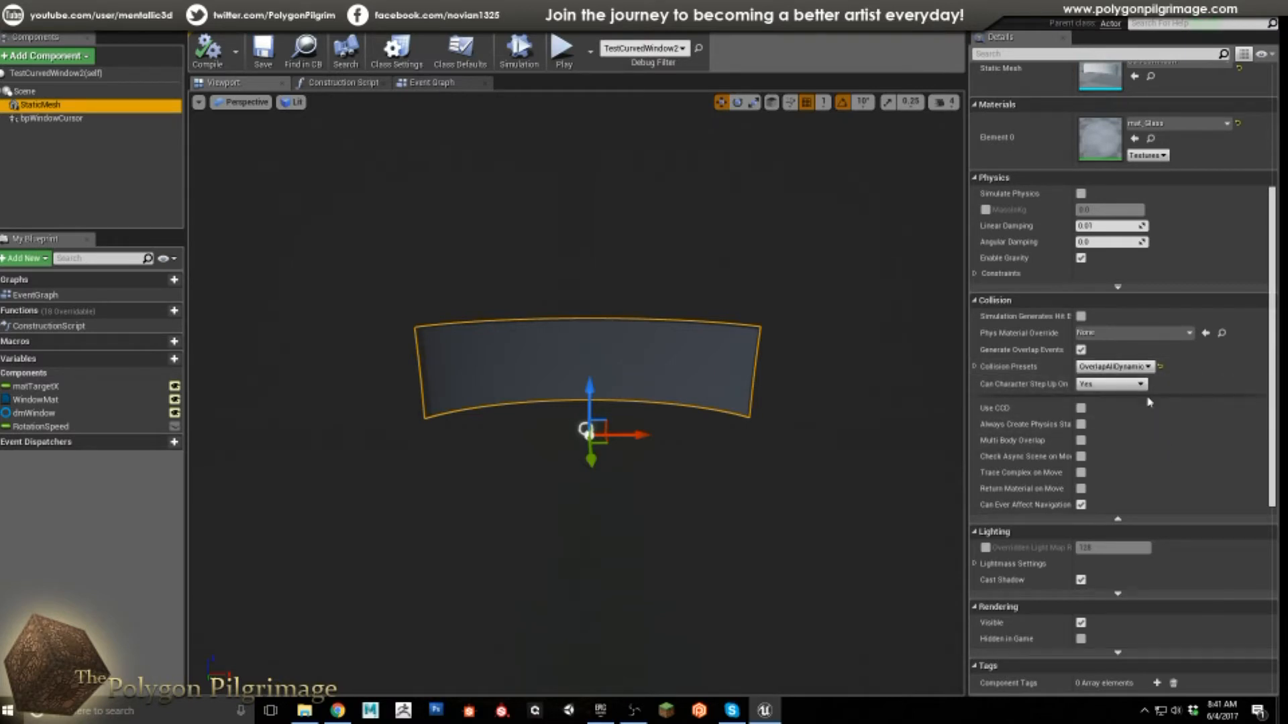
scroll(560, 325, "down", 5)
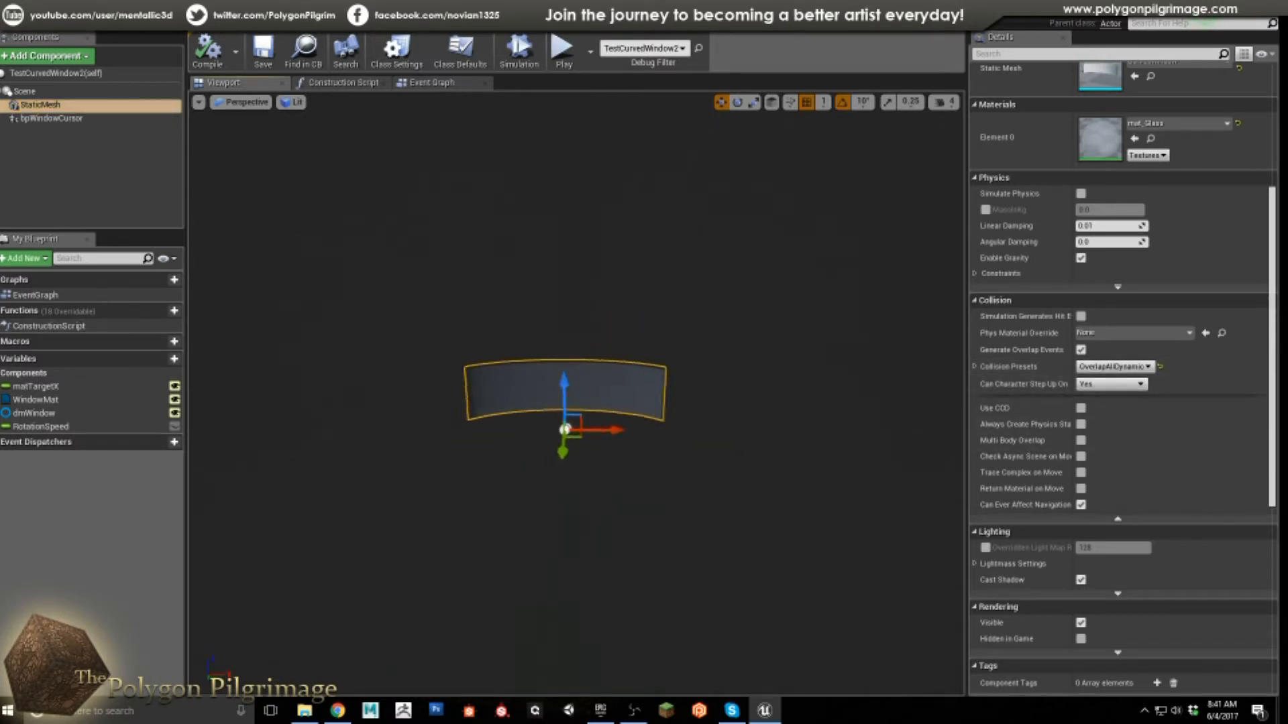
Step: View the curved window in the TestCurvedWindow2 blueprint from another angle and select its bpWindowCursor component
key("a")
right_click_drag(563, 392, 610, 379)
key("w")
key("s")
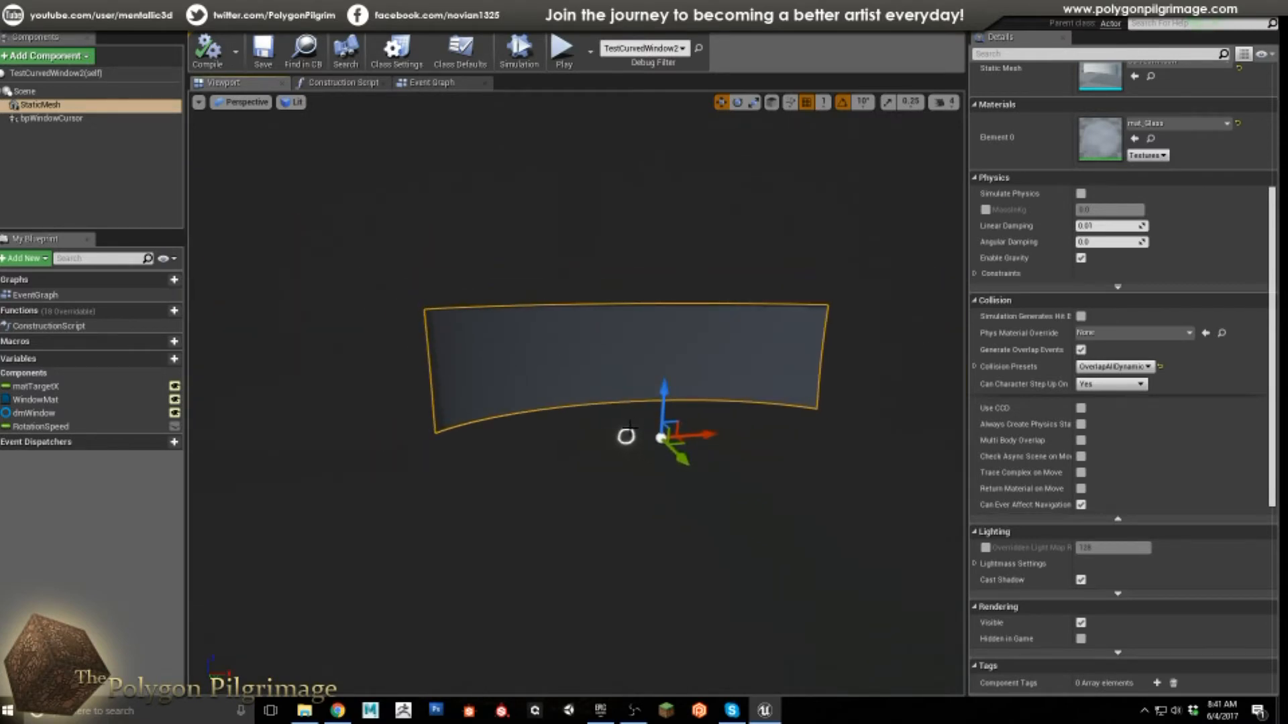
left_click(626, 436)
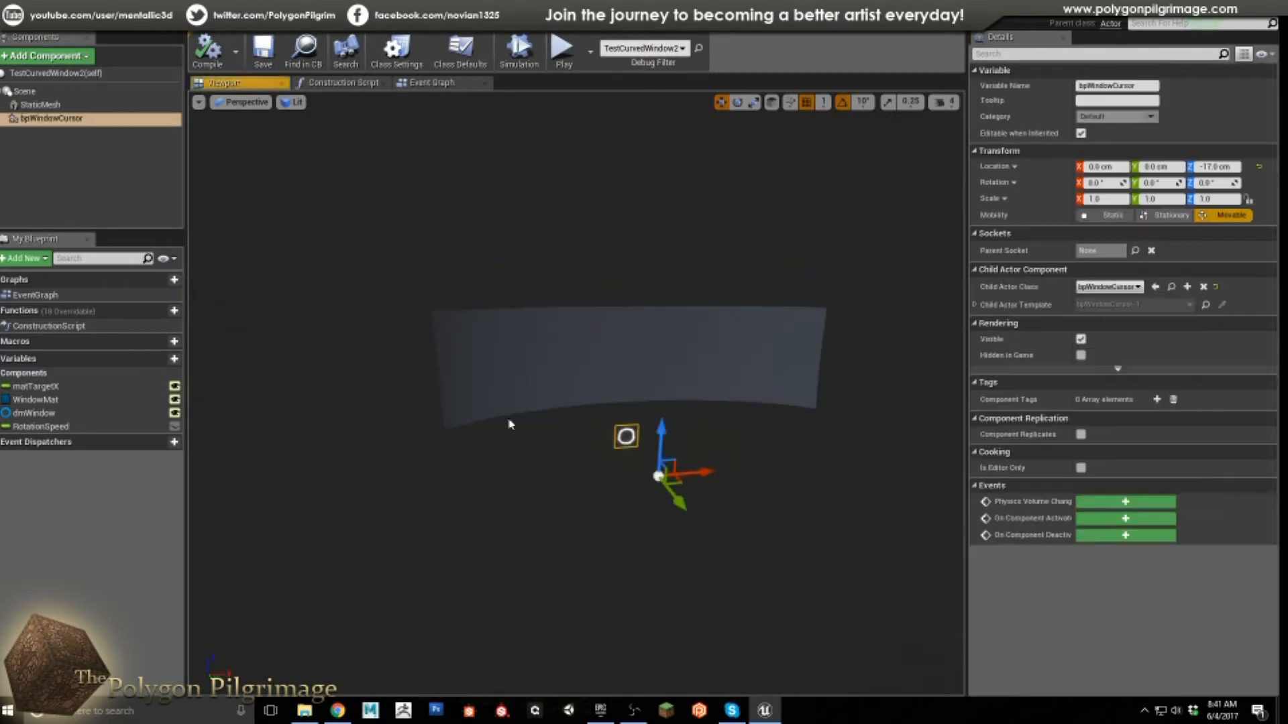
left_click(50, 119)
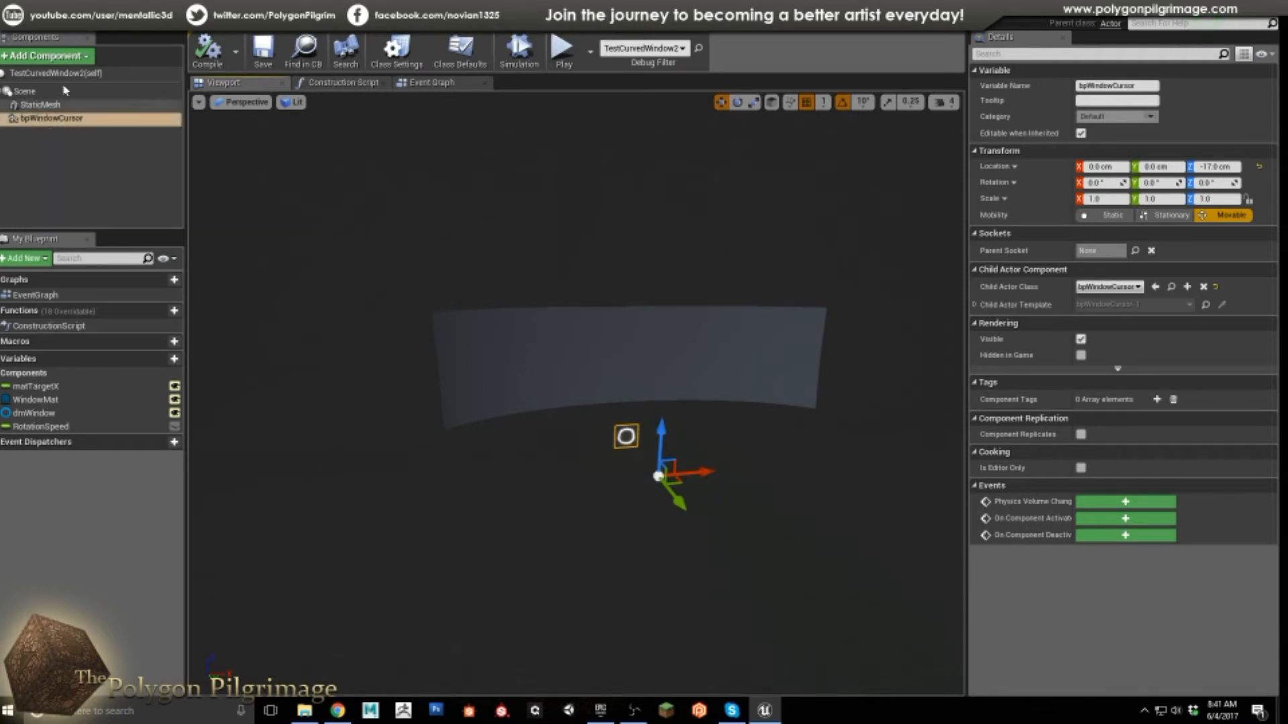
Step: Check the bpWindowCursor blueprint's event graph and cursor ring, and return to the TestCurvedWindow2 blueprint
left_click(322, 9)
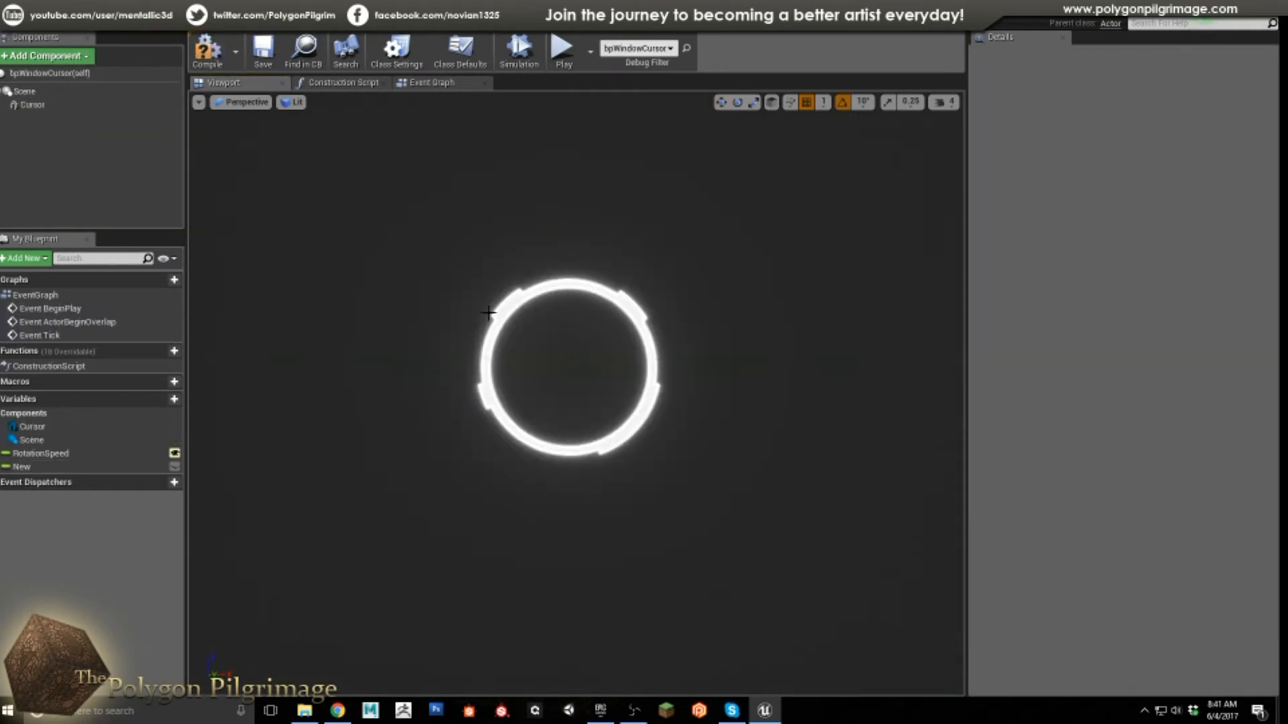
left_click(433, 83)
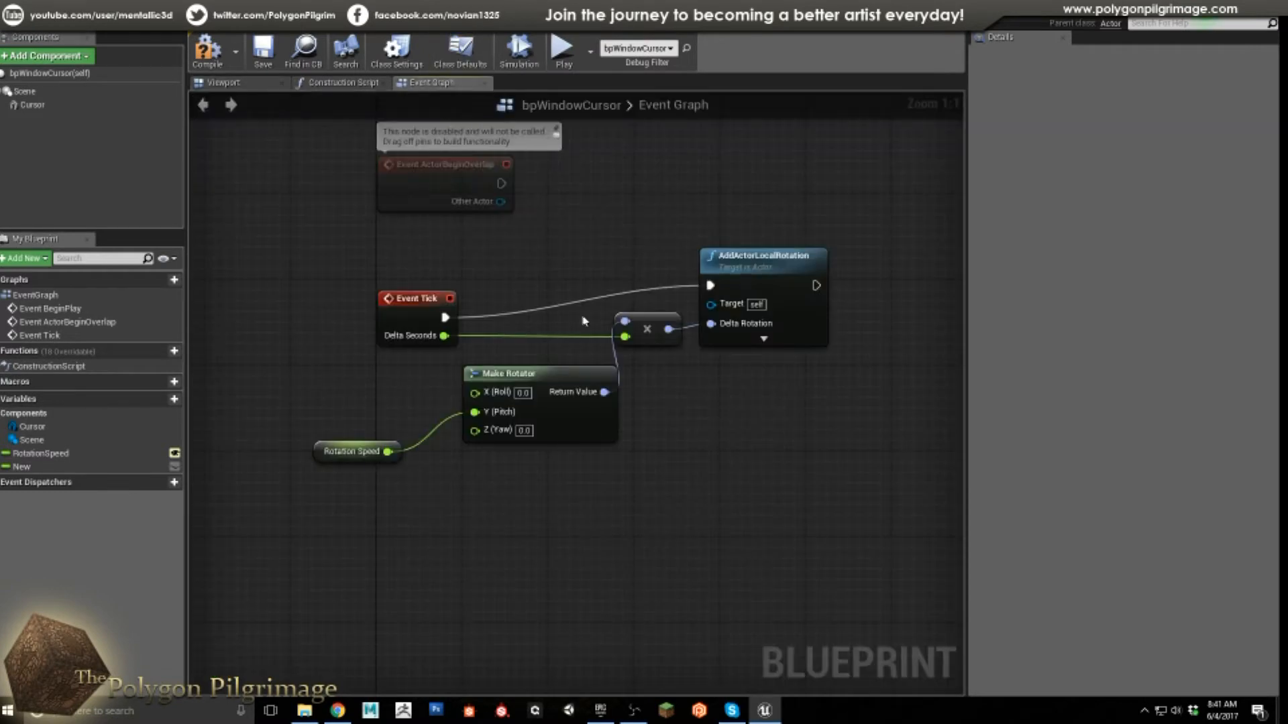
left_click(254, 83)
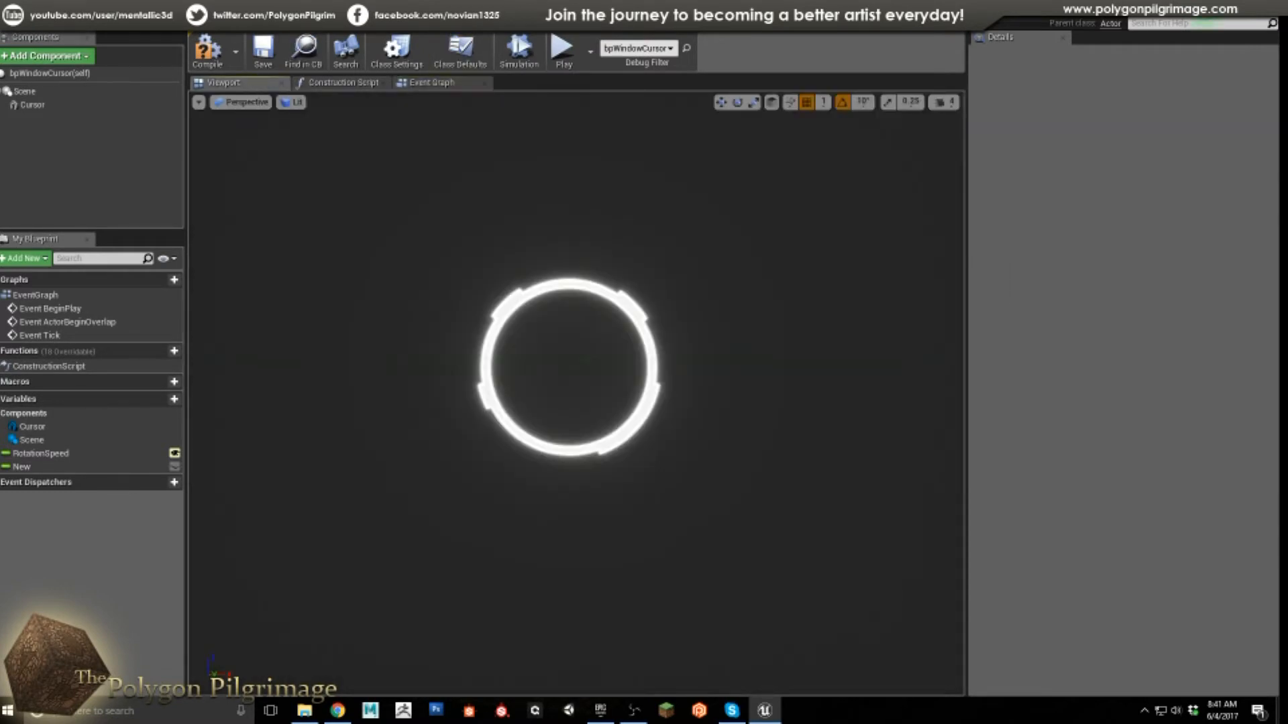
left_click(606, 10)
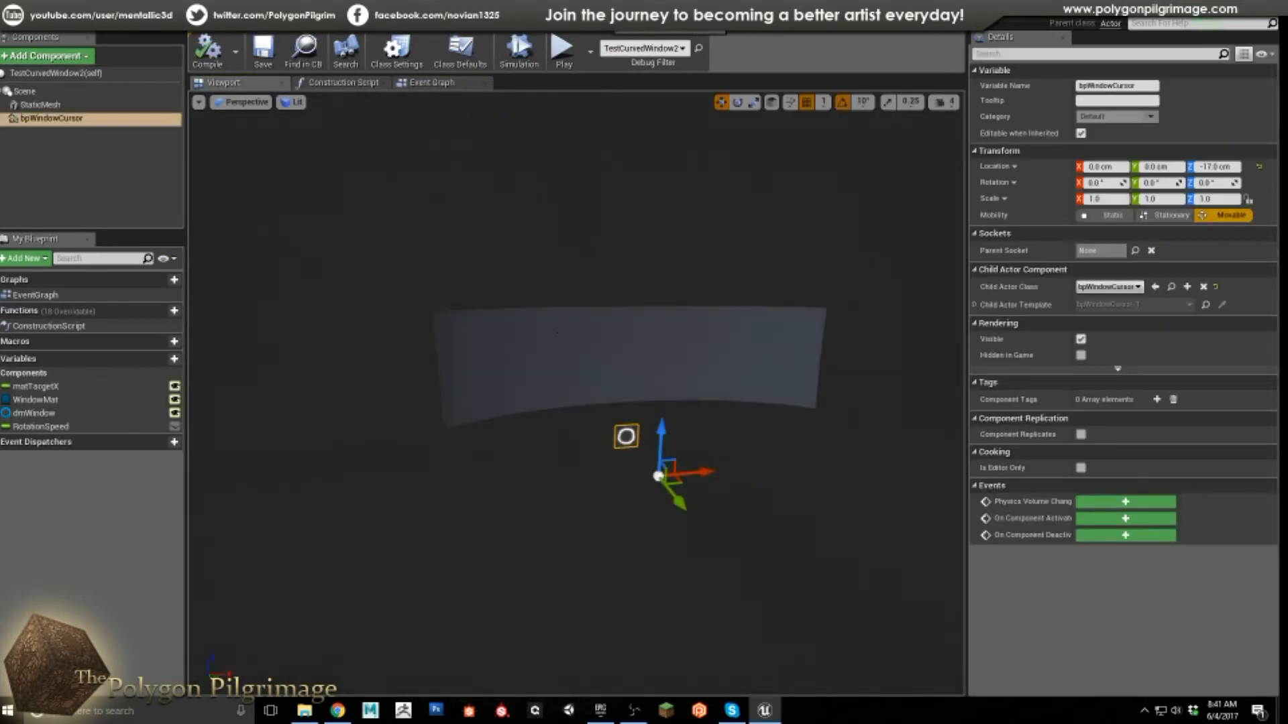
Step: Frame the bpWindowCursor component up close and view its placement and pivot relative to the curved window
left_click(49, 120)
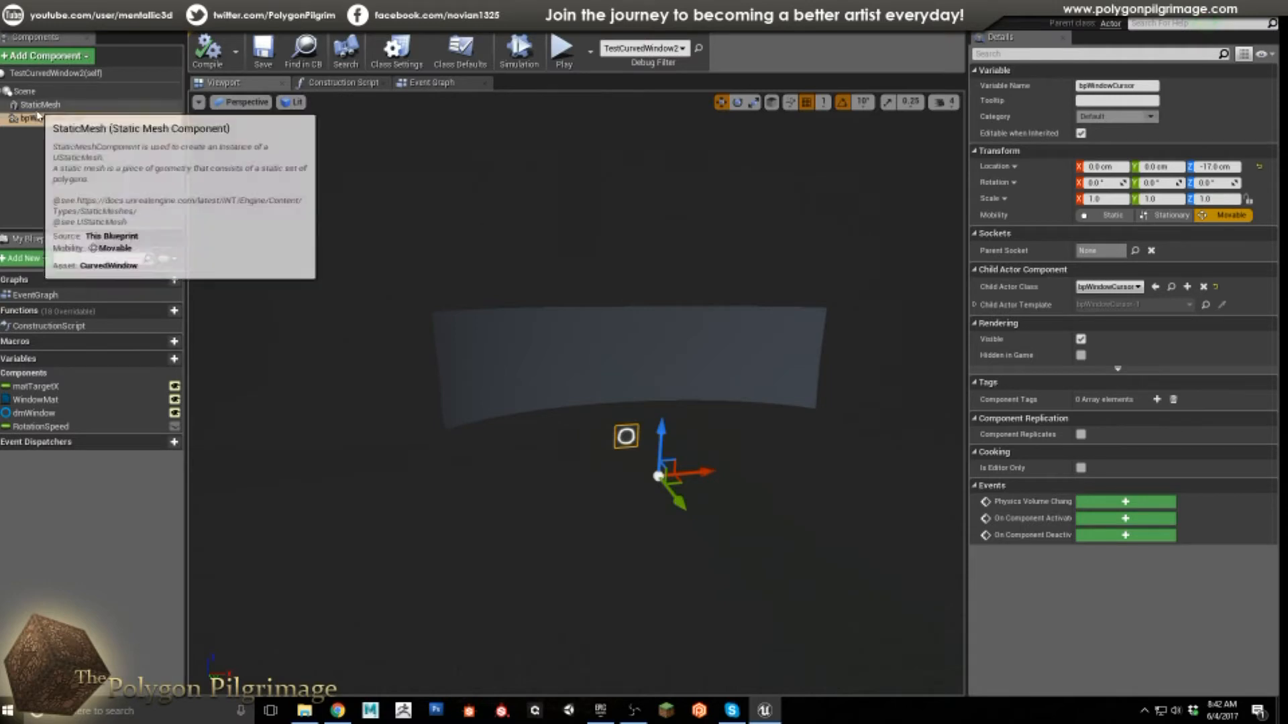
key("f")
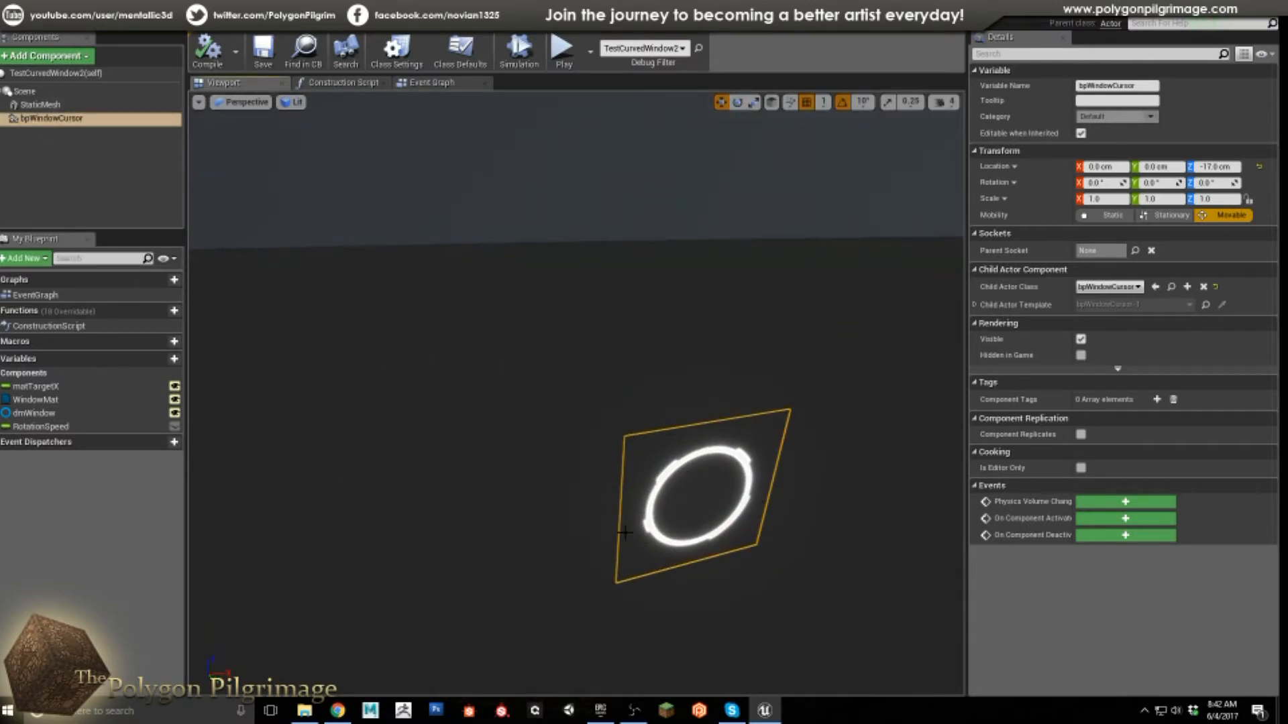
scroll(573, 413, "down", 5)
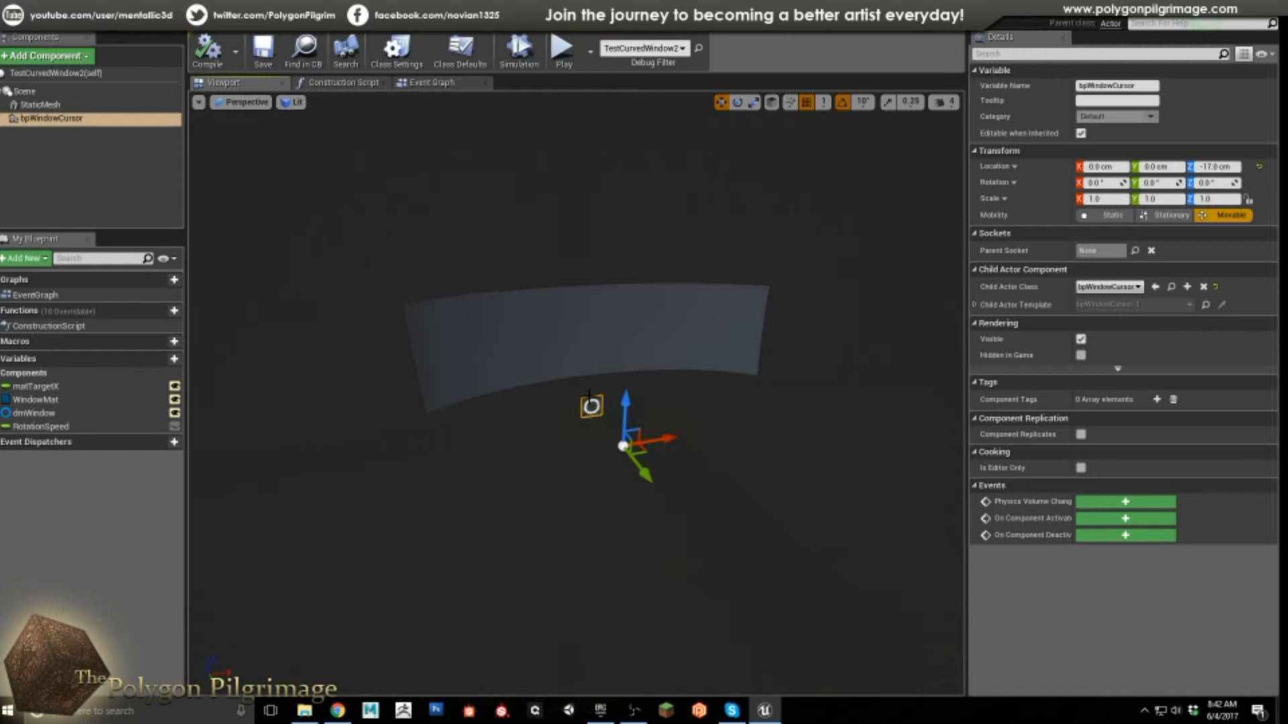
left_click(39, 119)
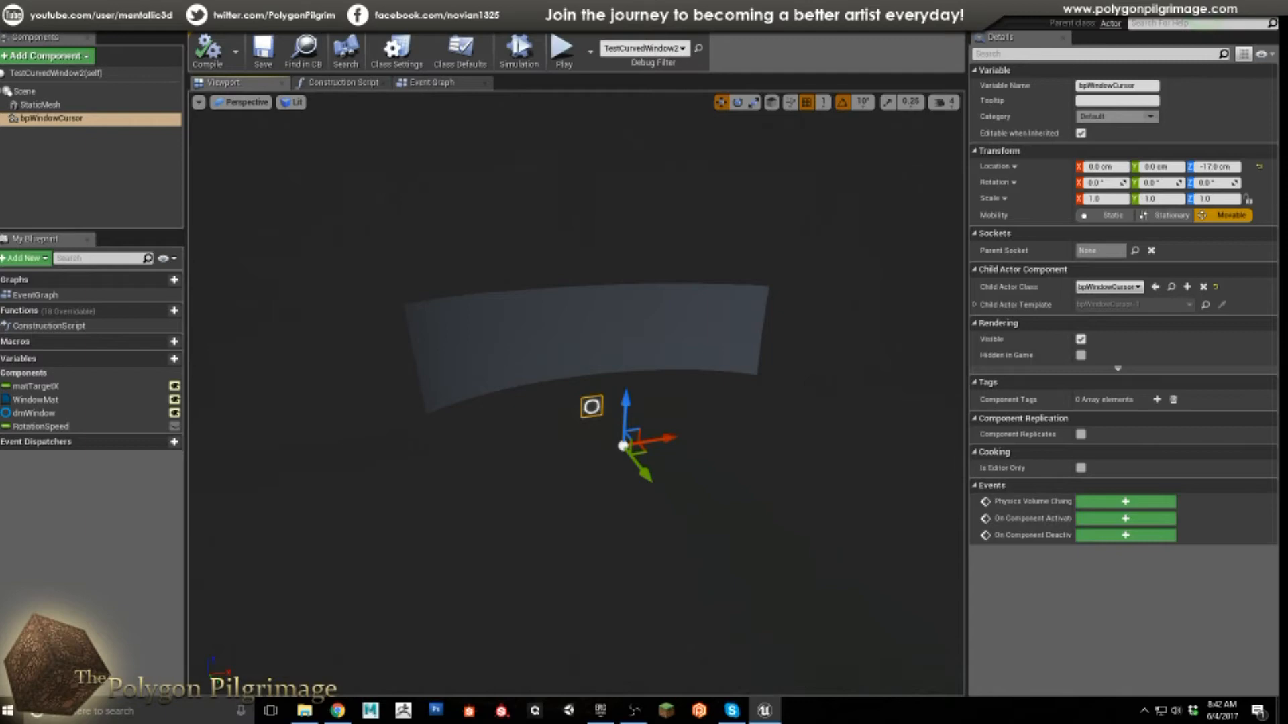
Step: Switch to the level editor and look around the room at the placed TestCurvedWindow2 and the stars behind it
key("alt+Tab")
right_click_drag(642, 279, 681, 276)
key("s")
key("w")
key("a")
key("d")
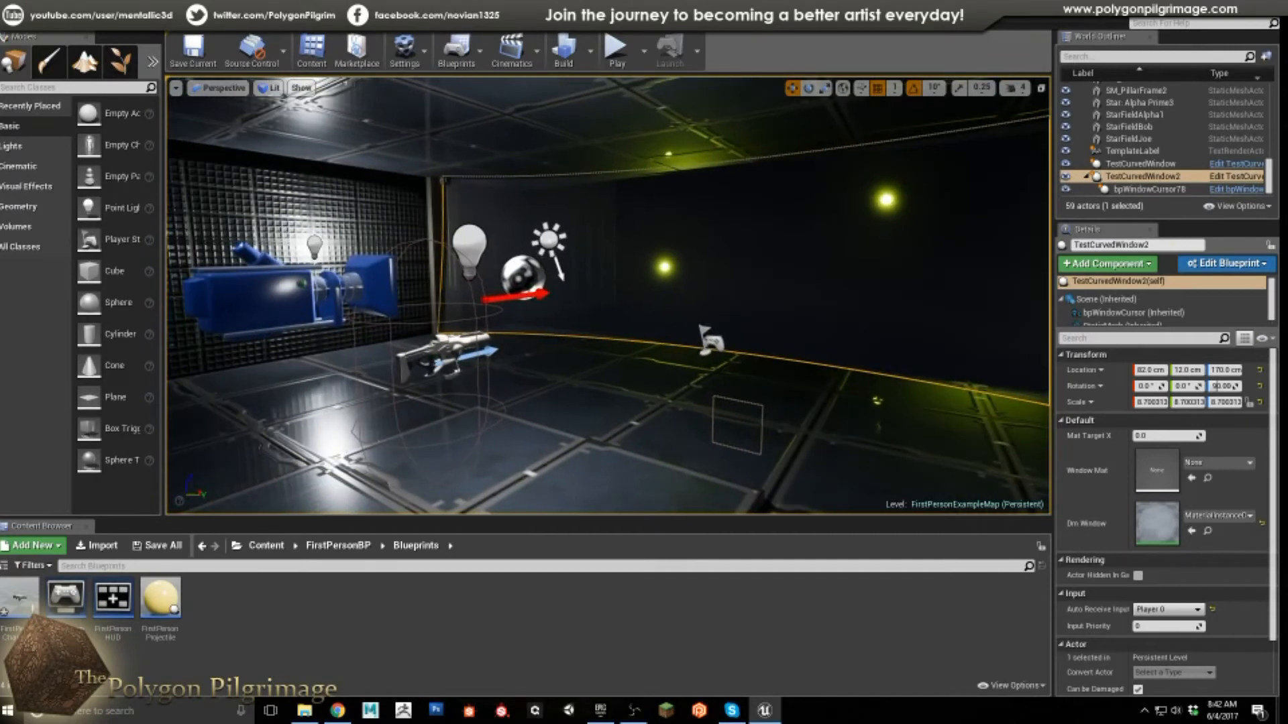
right_click_drag(681, 276, 741, 275)
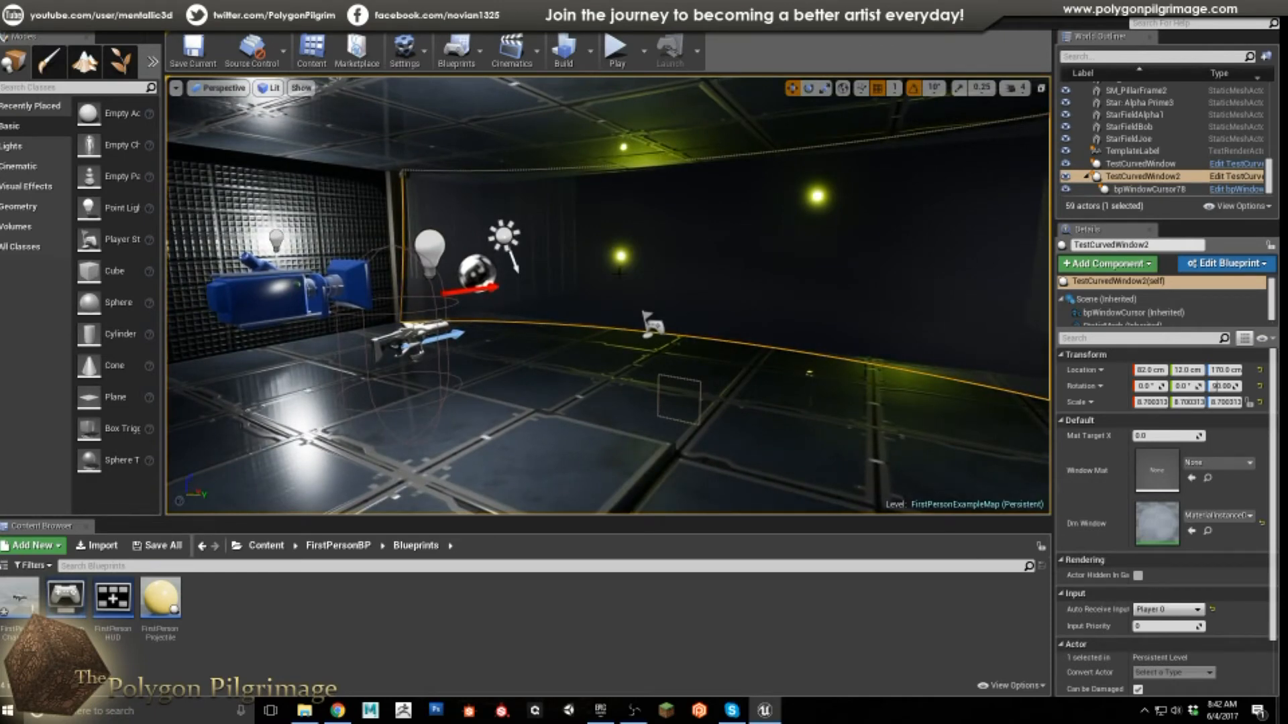
right_click_drag(742, 275, 724, 275)
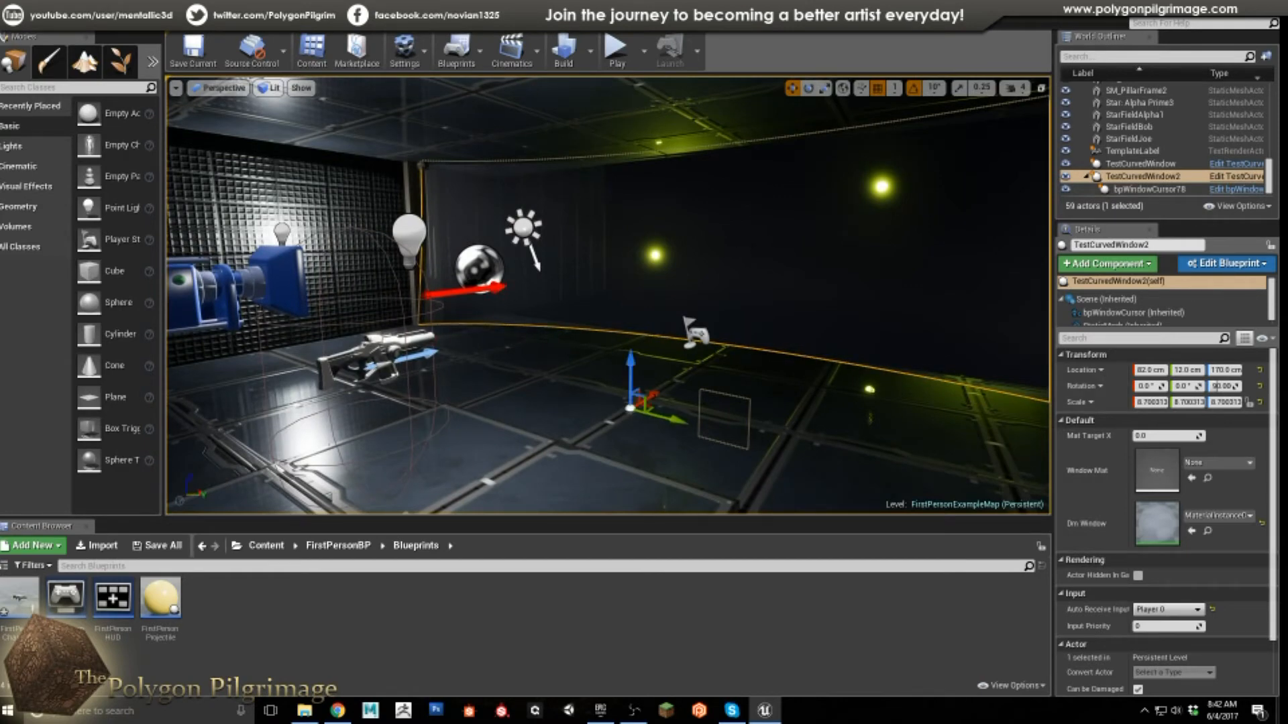
Step: Fly through the curved window to the stars outside and select StarFieldBob
key("w")
right_click_drag(738, 261, 794, 191)
left_click(794, 190)
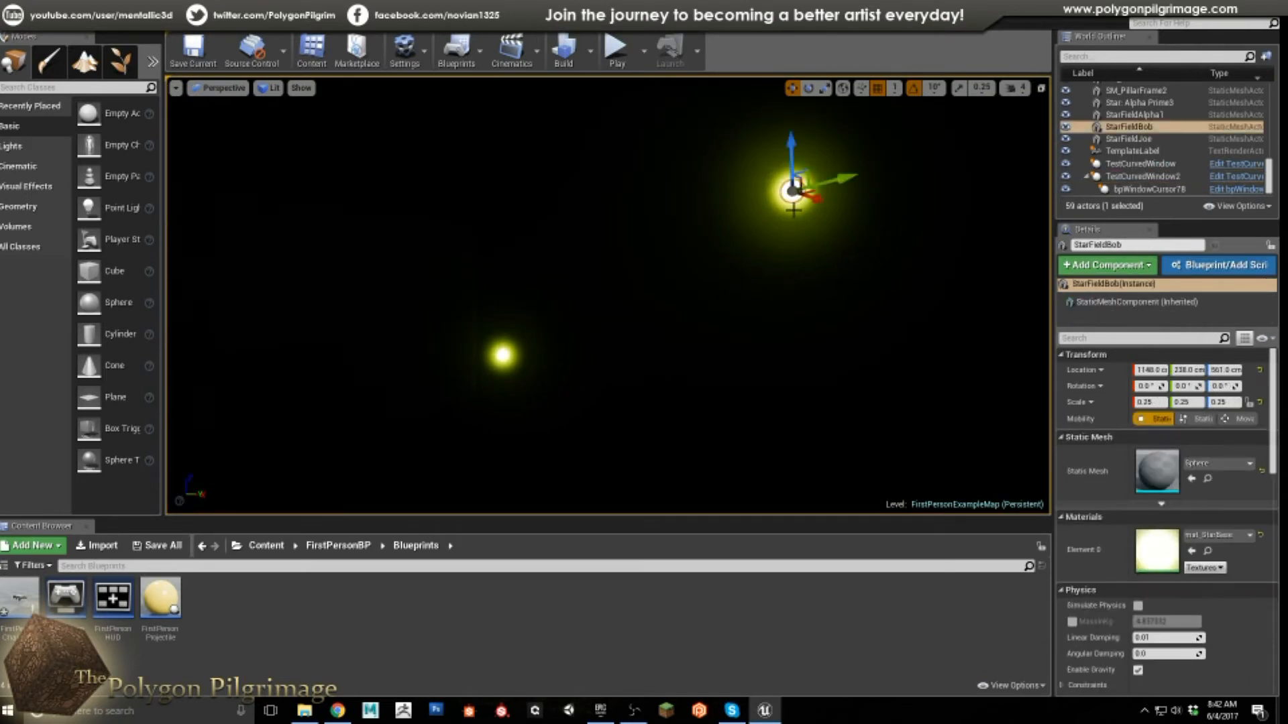
right_click_drag(780, 257, 611, 260)
key("w")
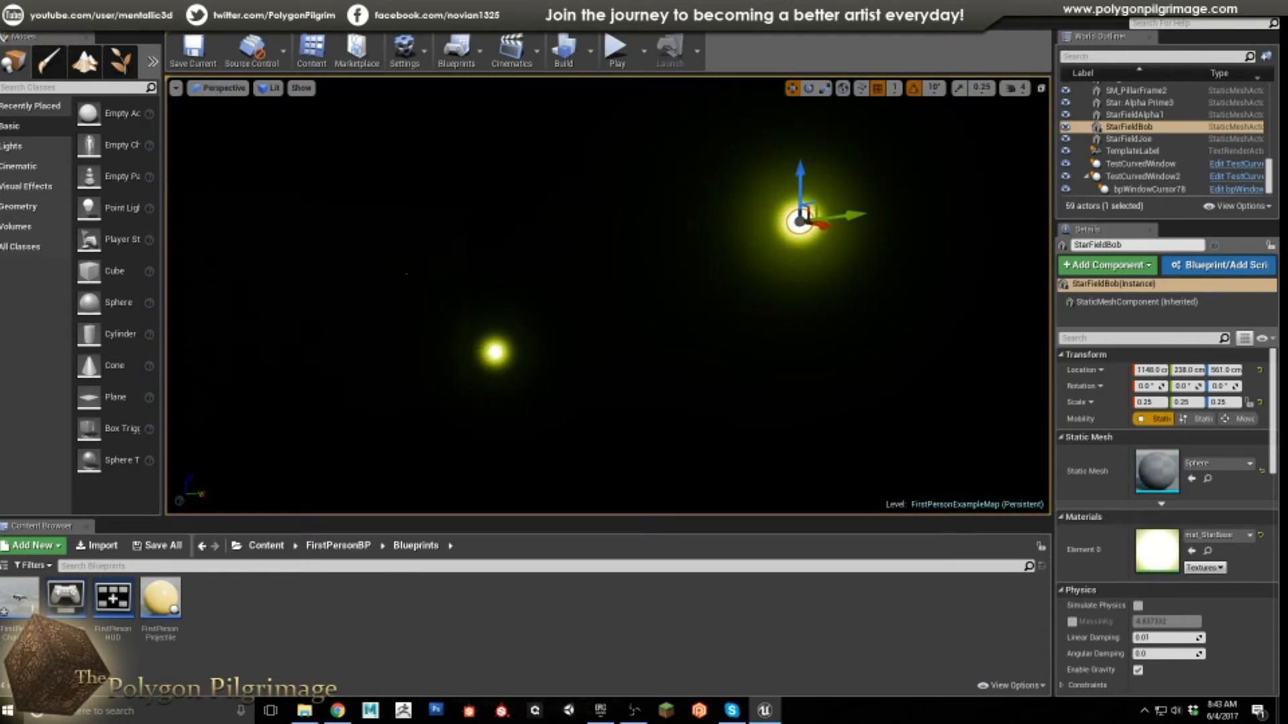
Step: Compare the two star spheres outside the window and check StarFieldBob's name in the level's actor list
left_click(498, 354)
left_click(803, 229)
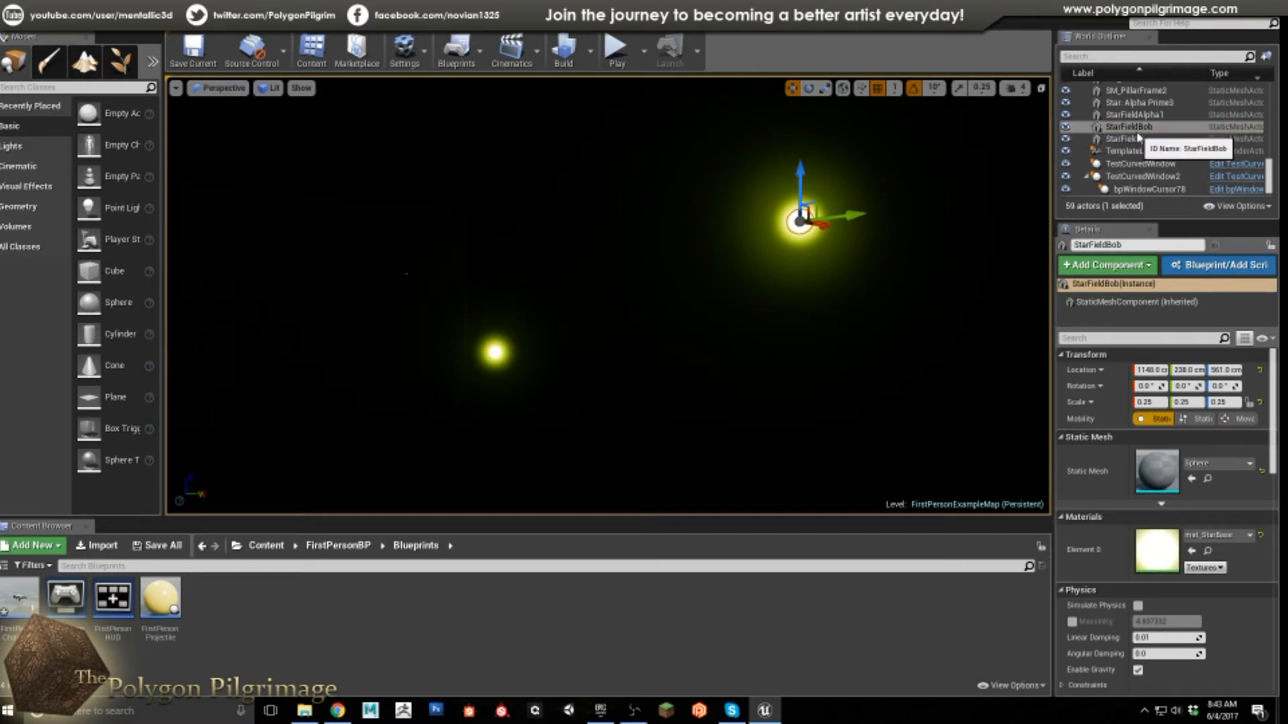
left_click(1136, 131)
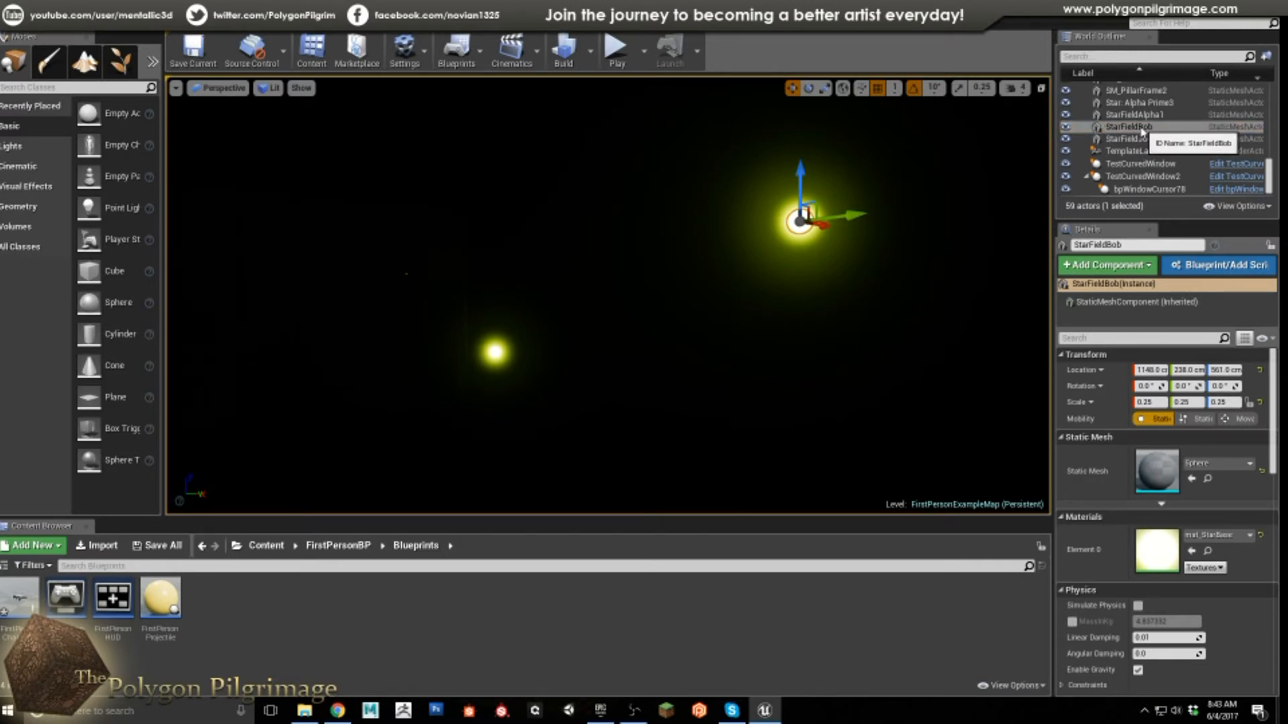
left_click(1140, 128)
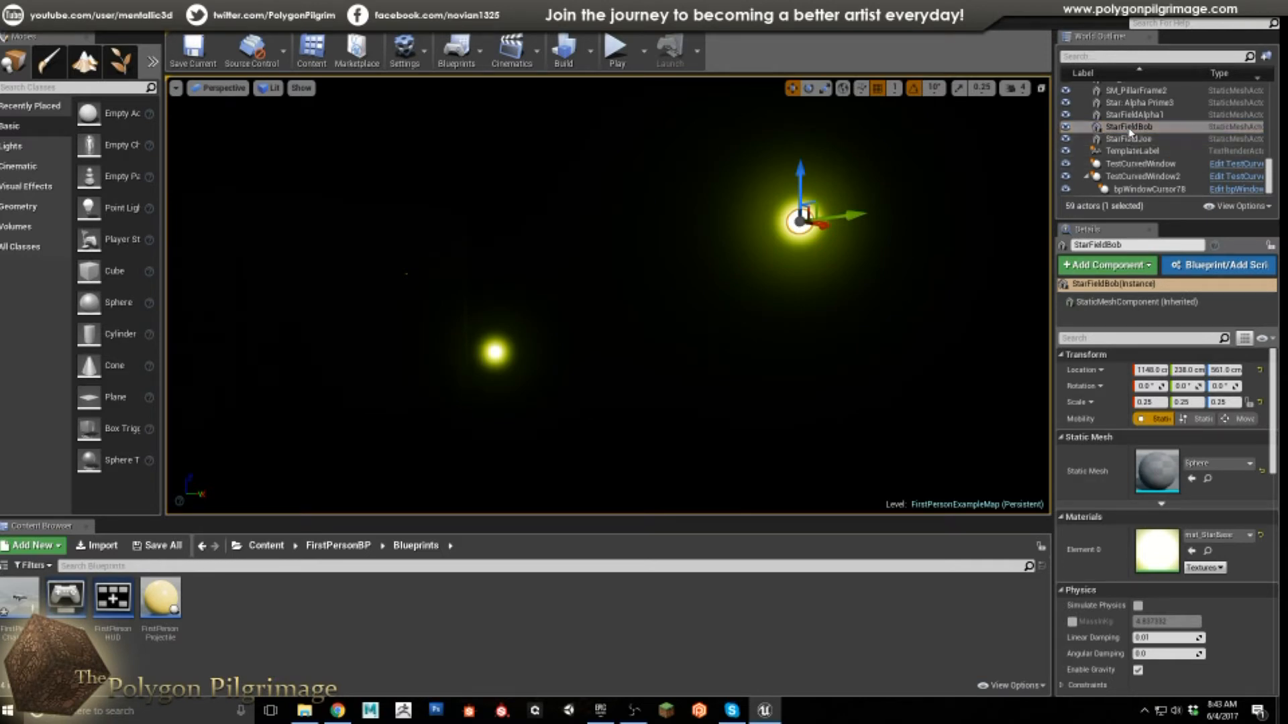
left_click(494, 352)
left_click(800, 221)
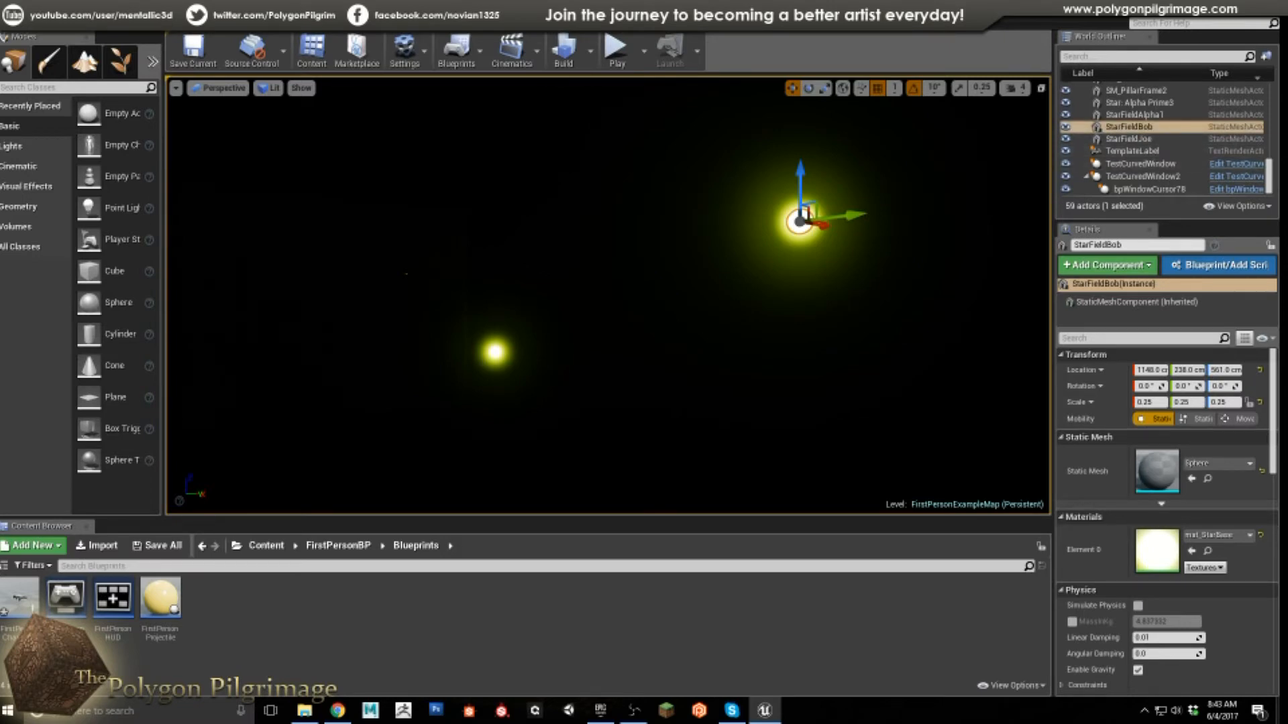
Step: Select the StarFieldJoe star and view it through the curved window from several angles inside the room
left_click(494, 350)
key("f")
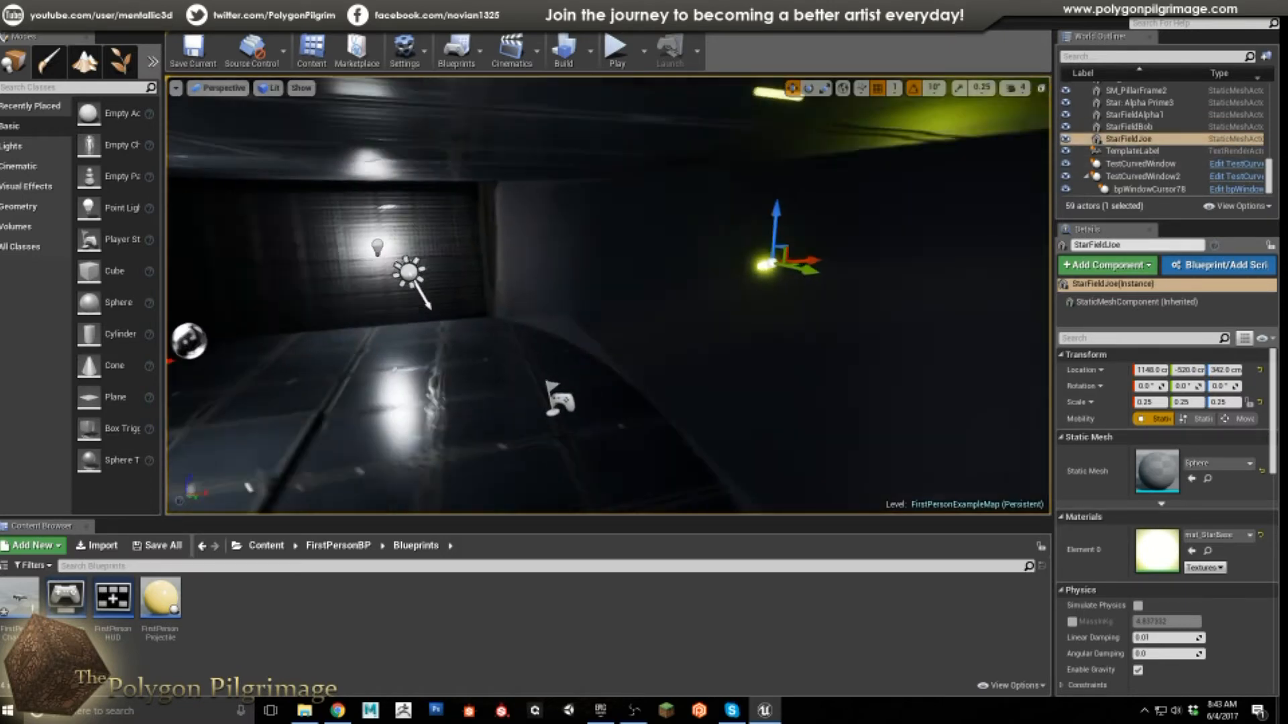
right_click_drag(494, 351, 436, 402)
right_click_drag(671, 409, 671, 346)
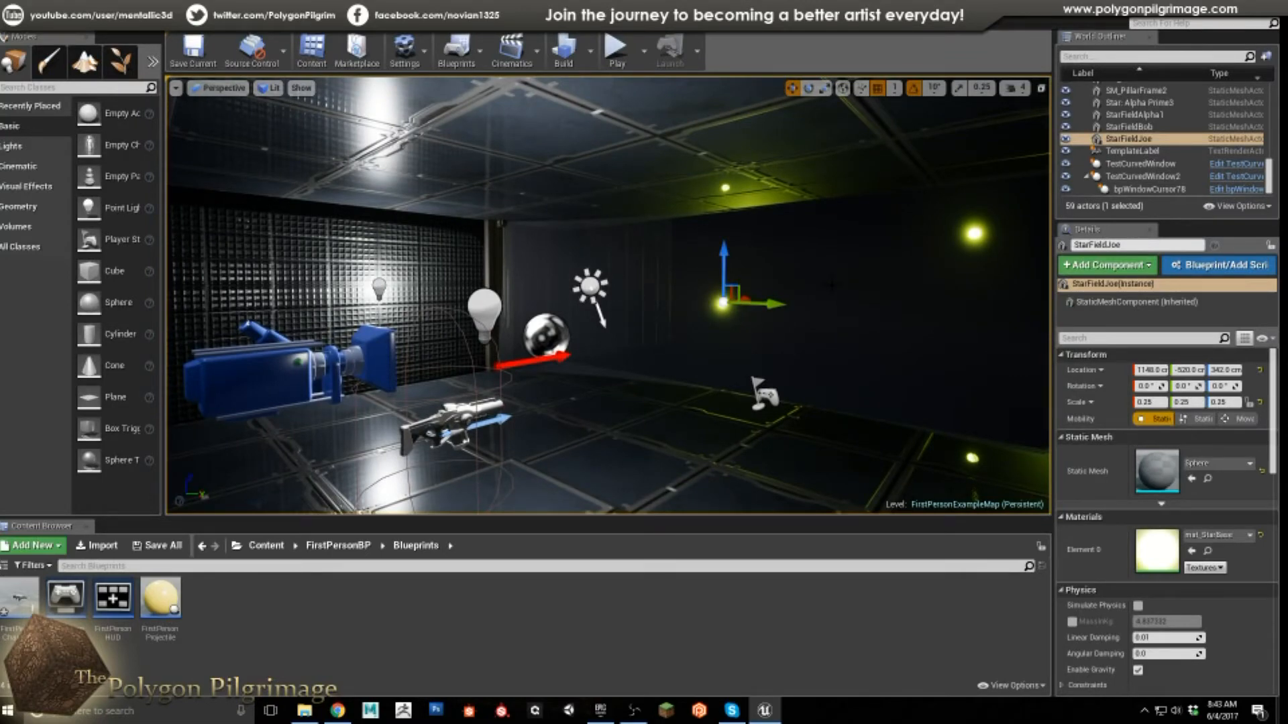
right_click_drag(511, 349, 891, 346)
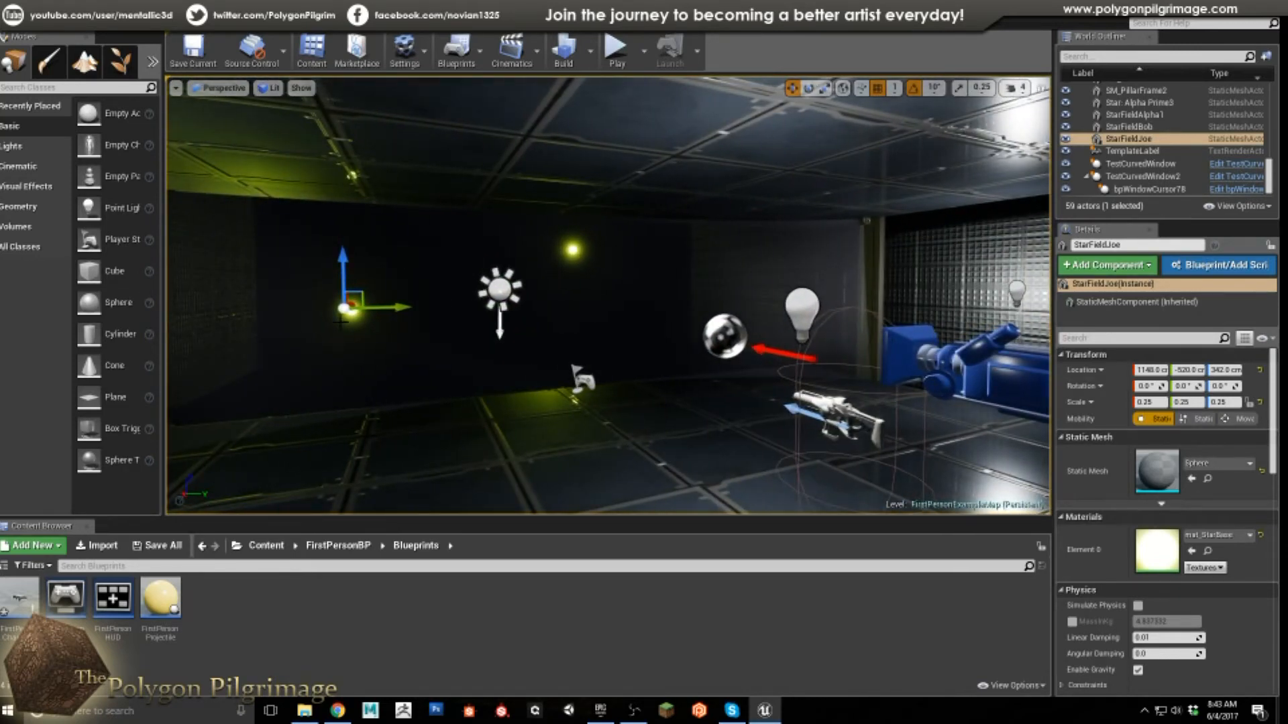
right_click_drag(509, 335, 513, 367)
key("a")
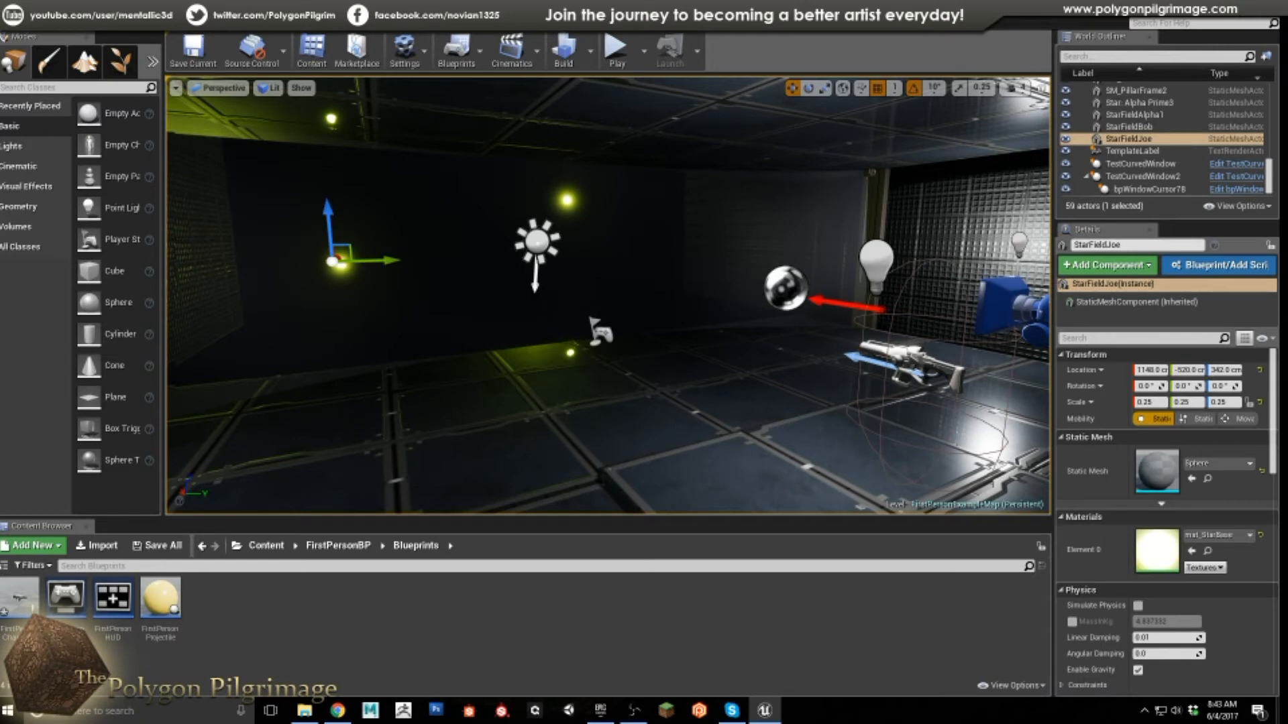
Step: Select TestCurvedWindow2 in the room and look at the stars behind it from several angles
right_click_drag(607, 295, 550, 268)
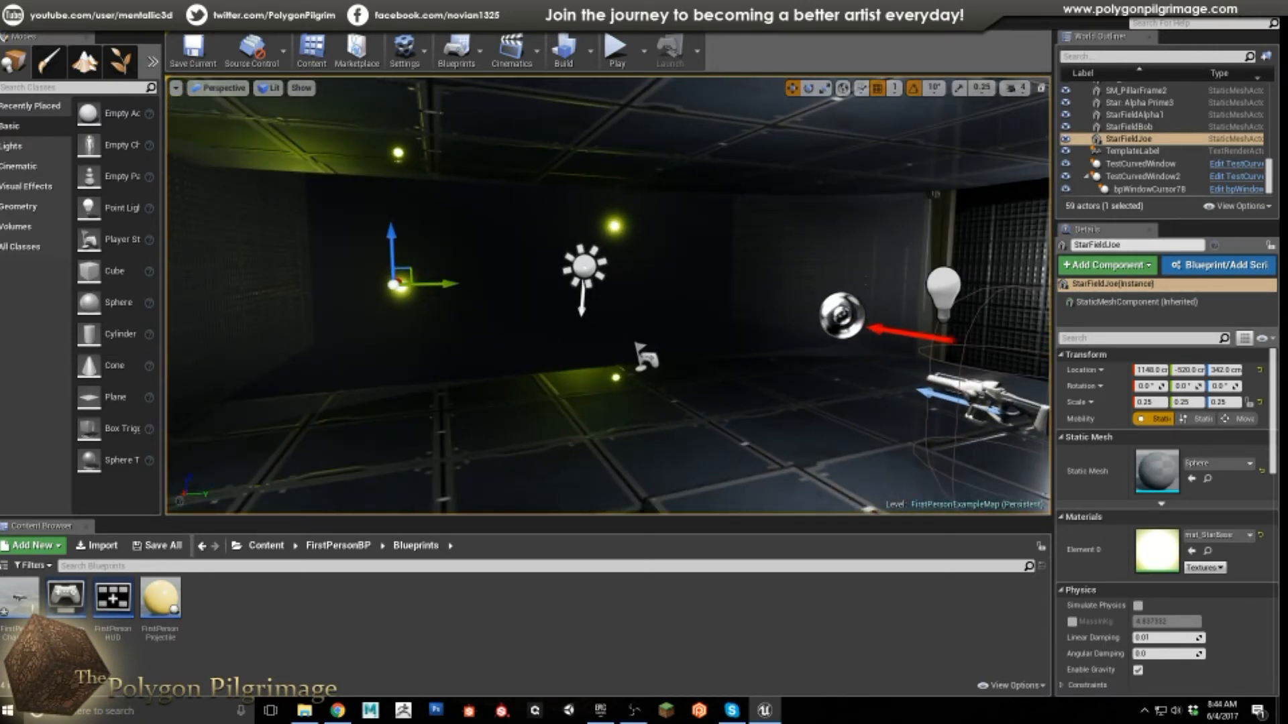
right_click_drag(607, 295, 704, 287)
left_click(711, 272)
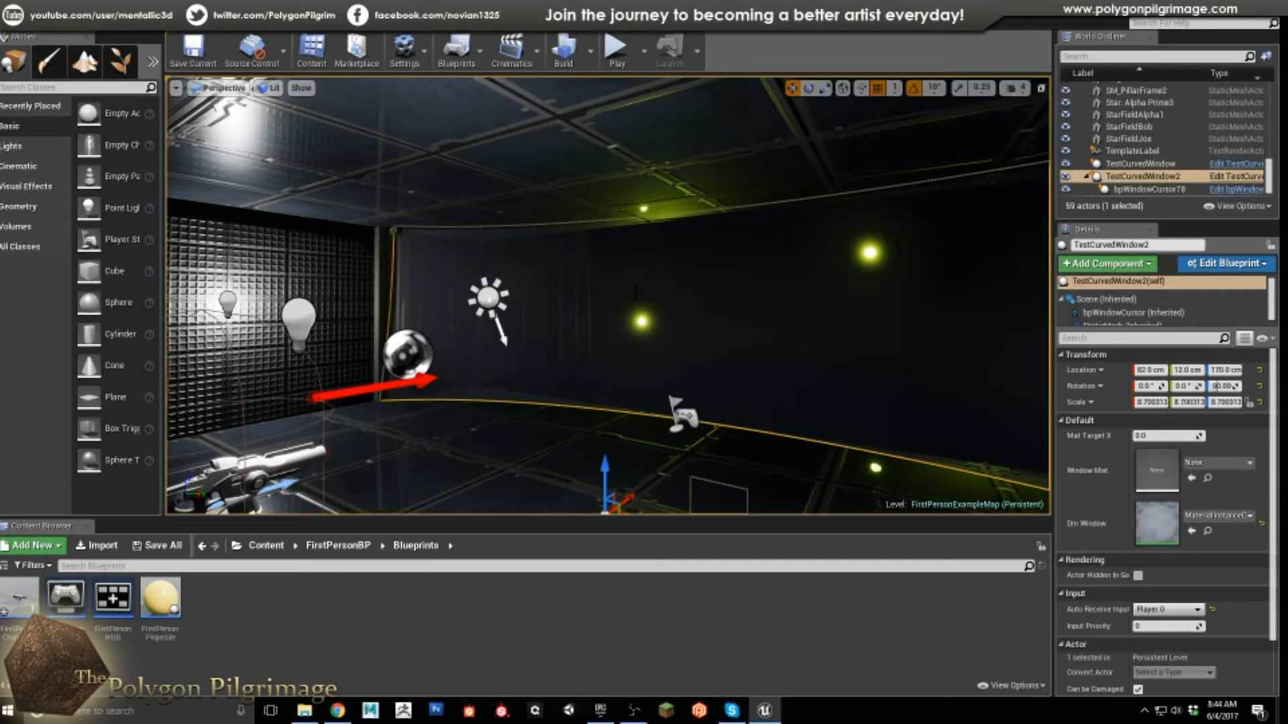
mouse_move(632, 298)
right_mouse_down()
mouse_move(587, 300)
mouse_move(620, 303)
mouse_move(593, 285)
mouse_move(579, 304)
mouse_move(579, 292)
mouse_move(607, 294)
right_mouse_up()
key("w")
key("s")
key("s")
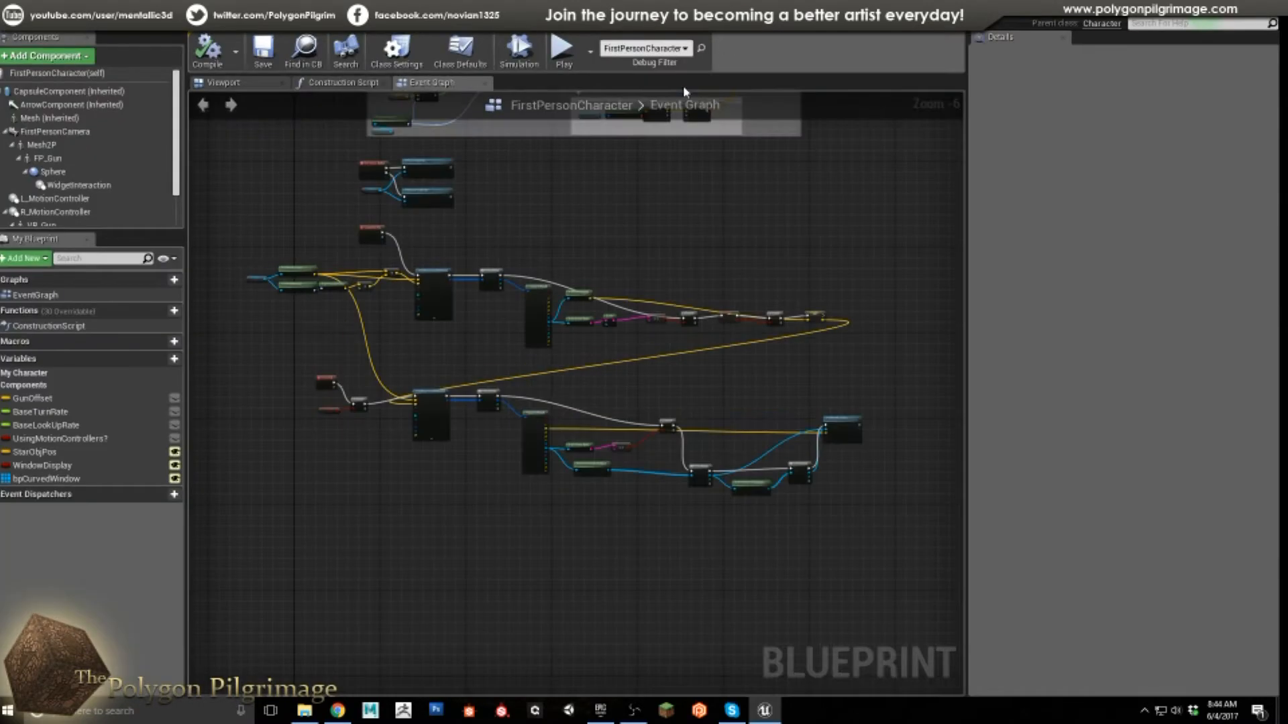
Step: Switch to the FirstPersonCharacter event graph and examine the InputAction Fire event and the MultiLineTraceByChannel node it triggers
right_click_drag(591, 238, 621, 232)
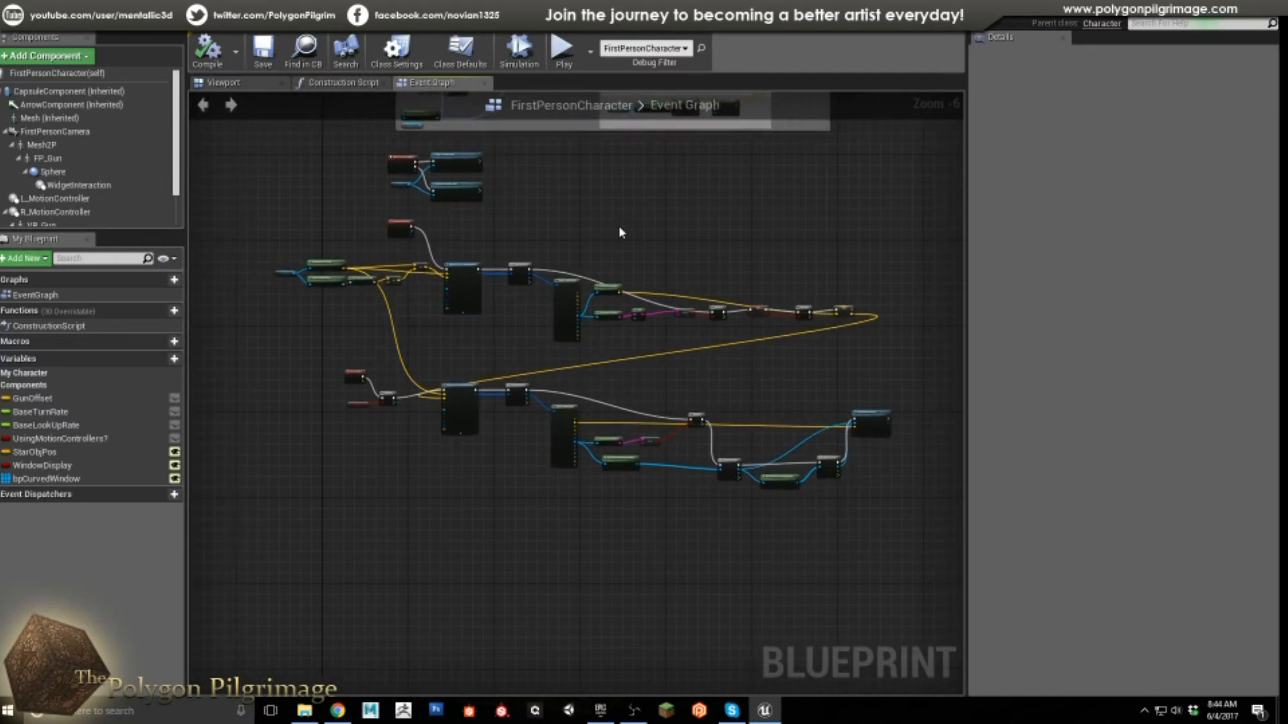
right_click_drag(496, 245, 543, 250)
scroll(460, 247, "up", 3)
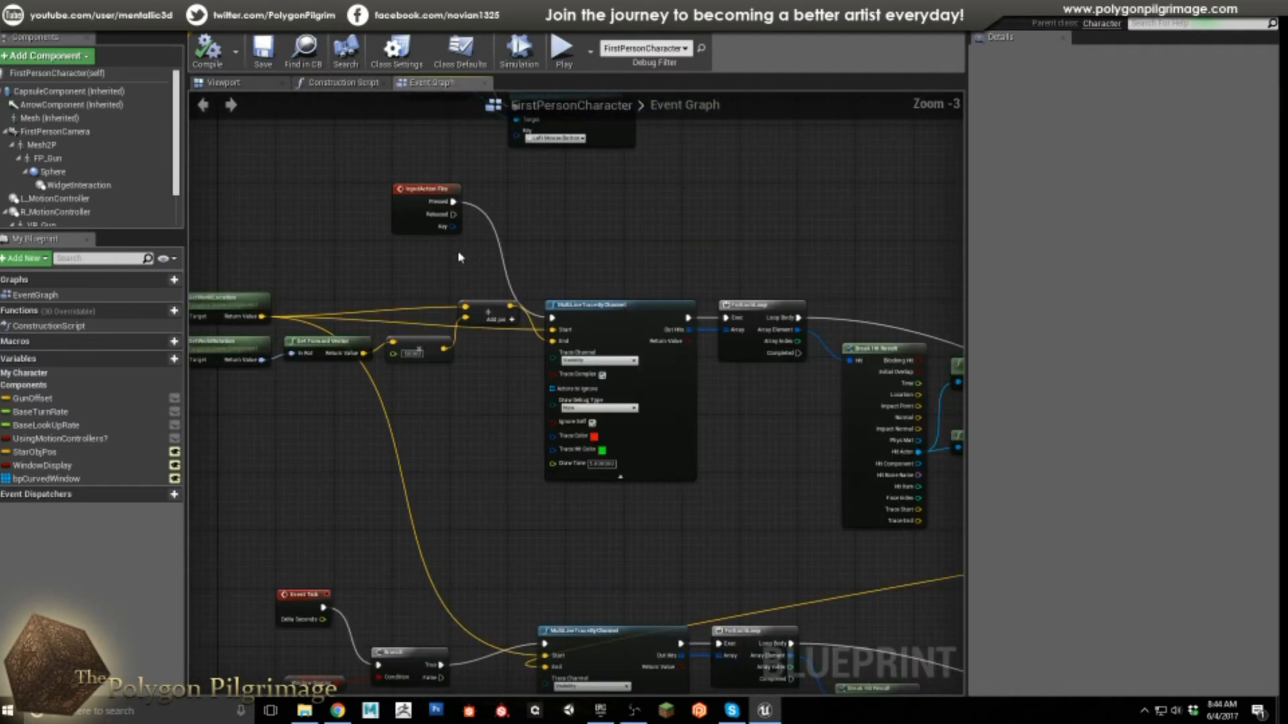
right_click_drag(438, 260, 588, 249)
scroll(716, 272, "up", 1)
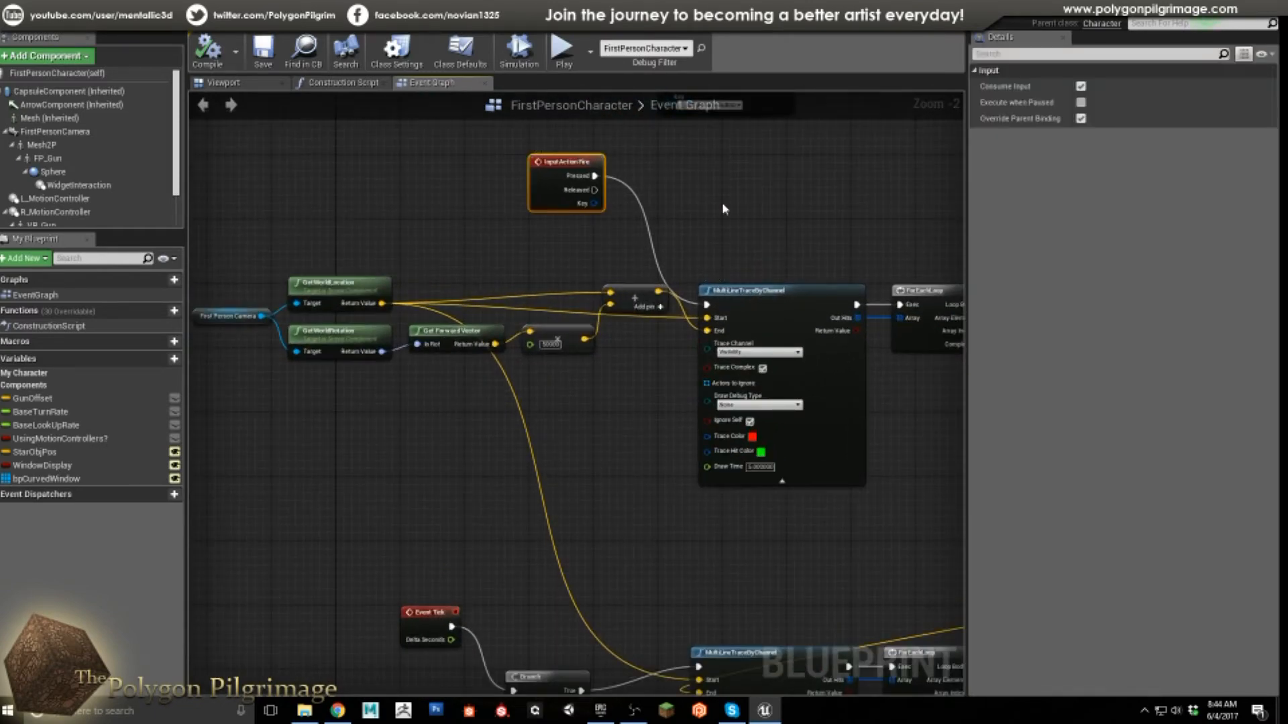
right_click_drag(739, 230, 674, 206)
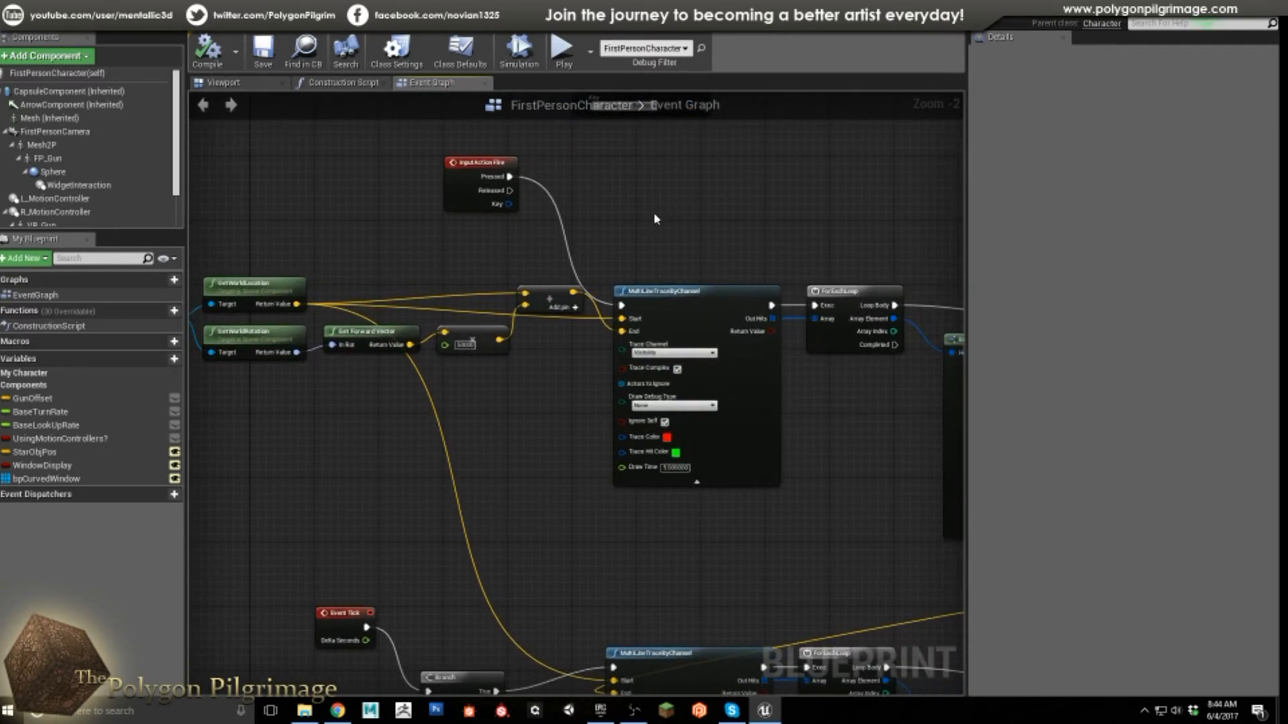
scroll(698, 234, "up", 1)
left_click(715, 255)
Step: Examine how the First Person Camera's location and multiplied forward vector feed the line trace's start and end
right_click_drag(753, 200, 886, 176)
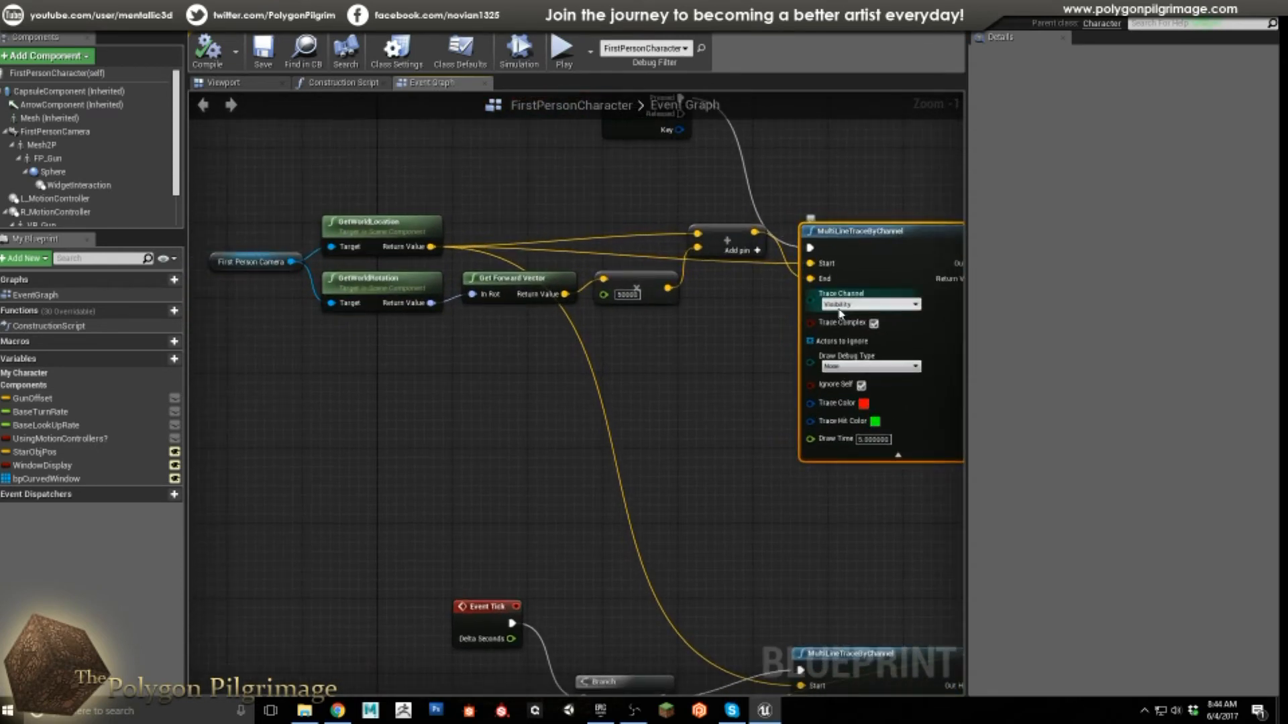
left_click(285, 264)
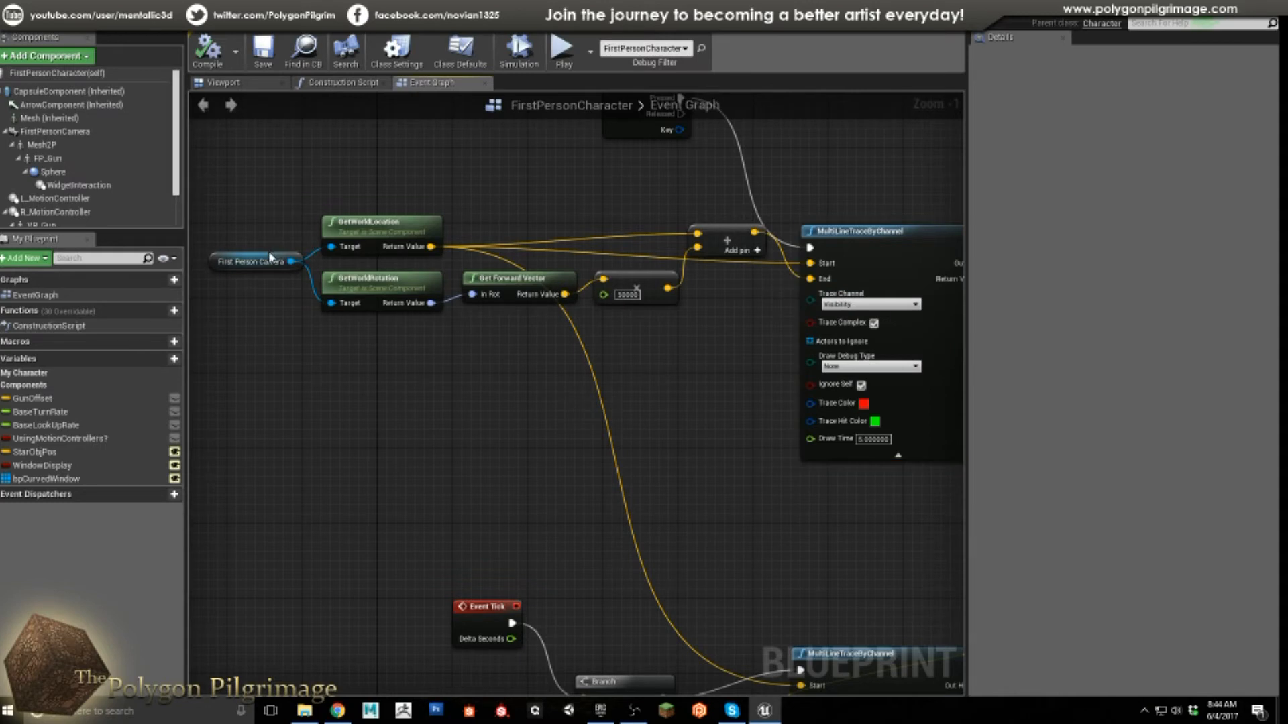
left_click(648, 286)
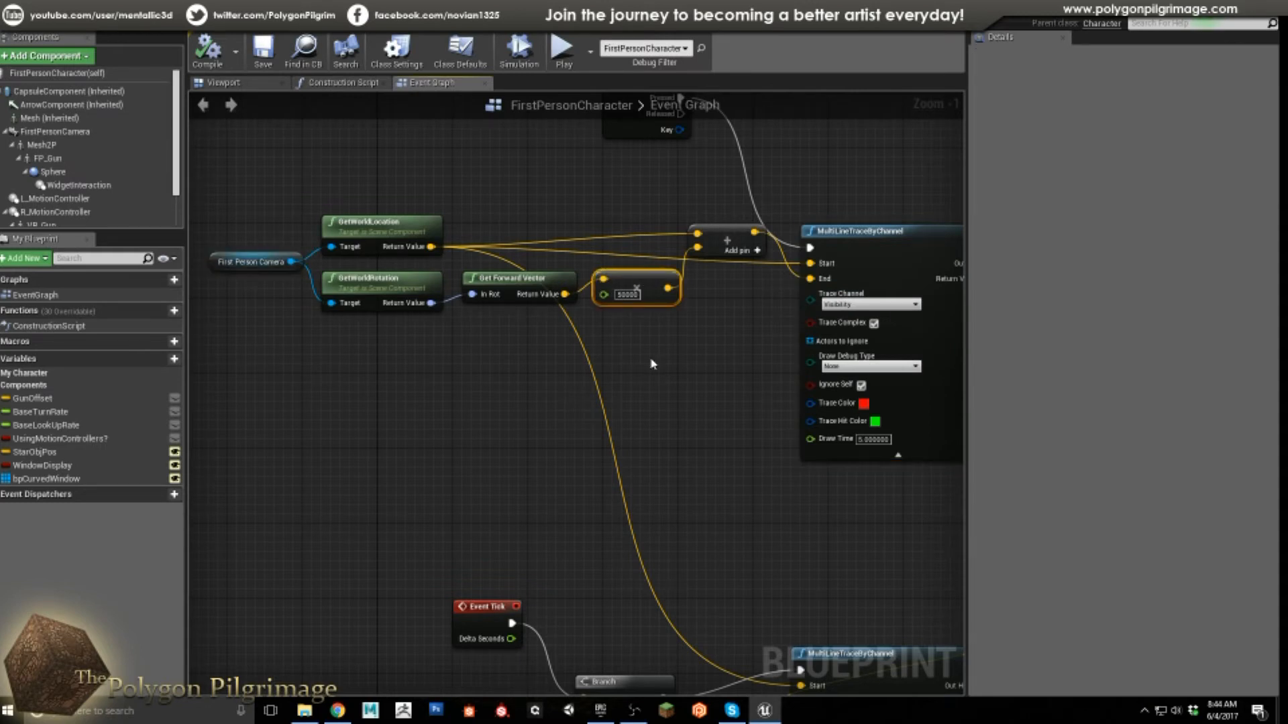
left_click(661, 347)
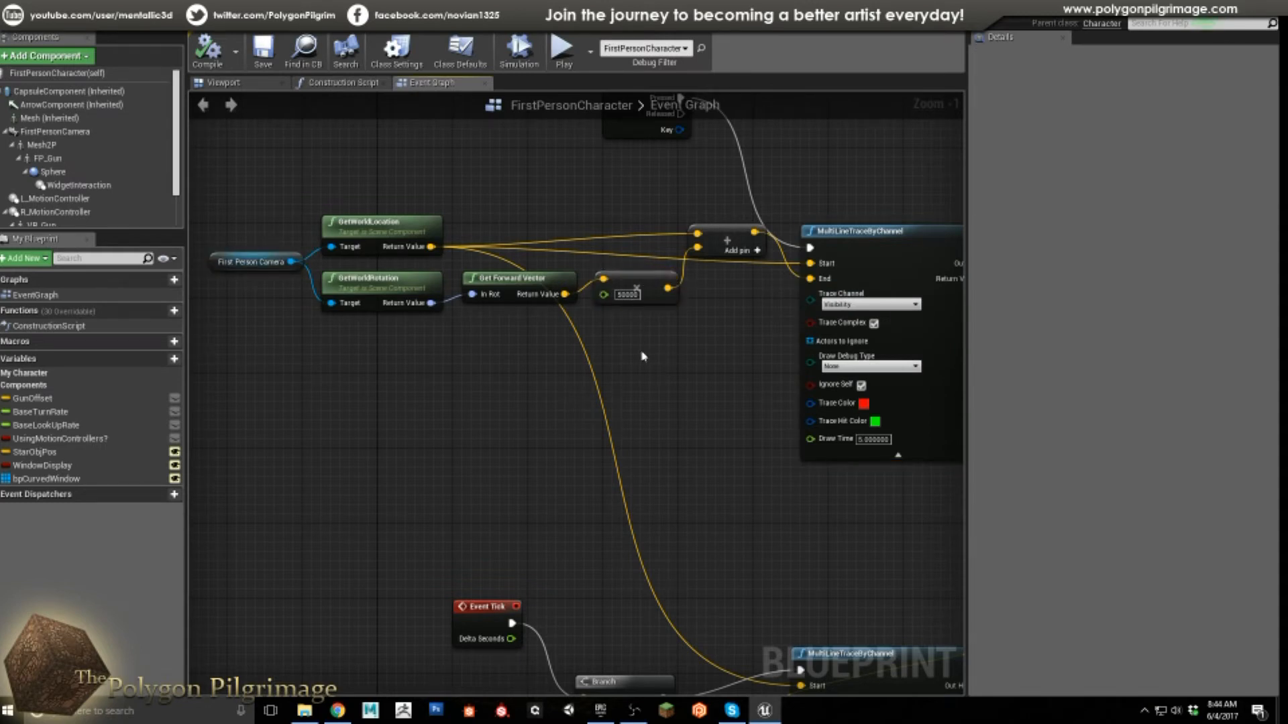
right_click_drag(667, 349, 651, 346)
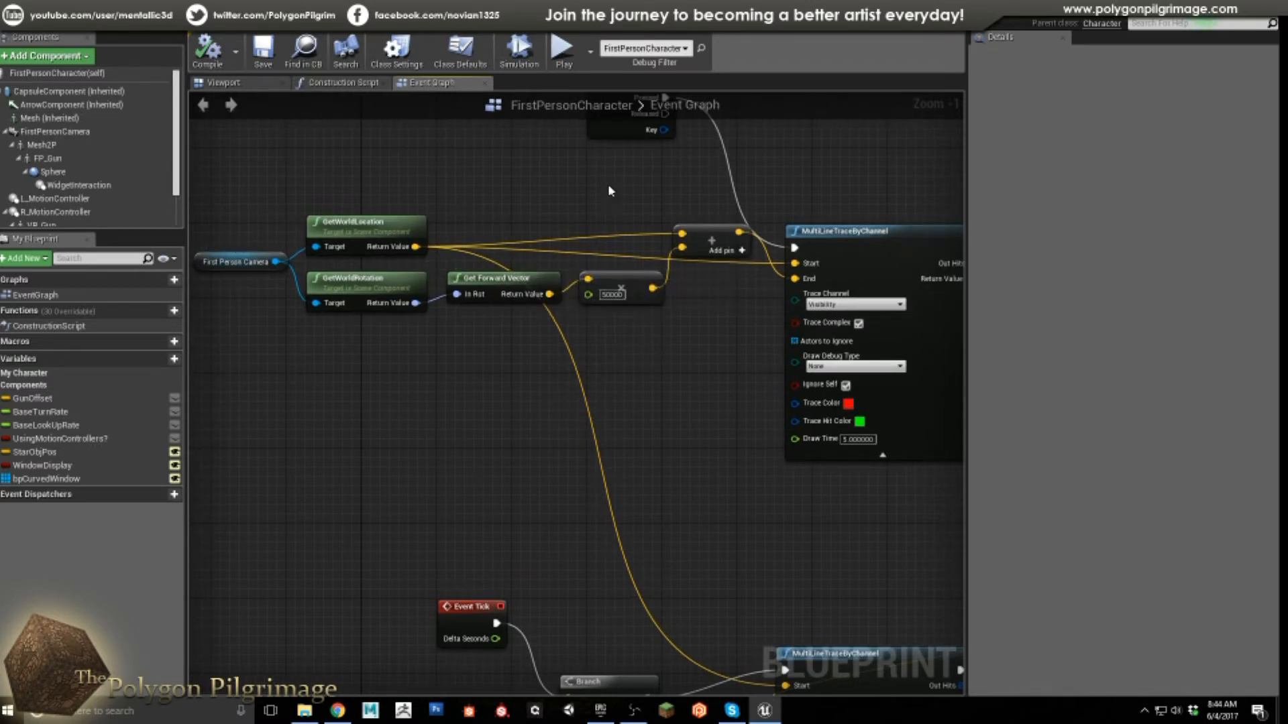
Step: Follow the trace hits through the ForEachLoop and Break Hit Result nodes to the hit actor's Get Display Name node
right_click_drag(959, 196, 573, 196)
right_click_drag(707, 198, 463, 176)
right_click_drag(573, 269, 505, 230)
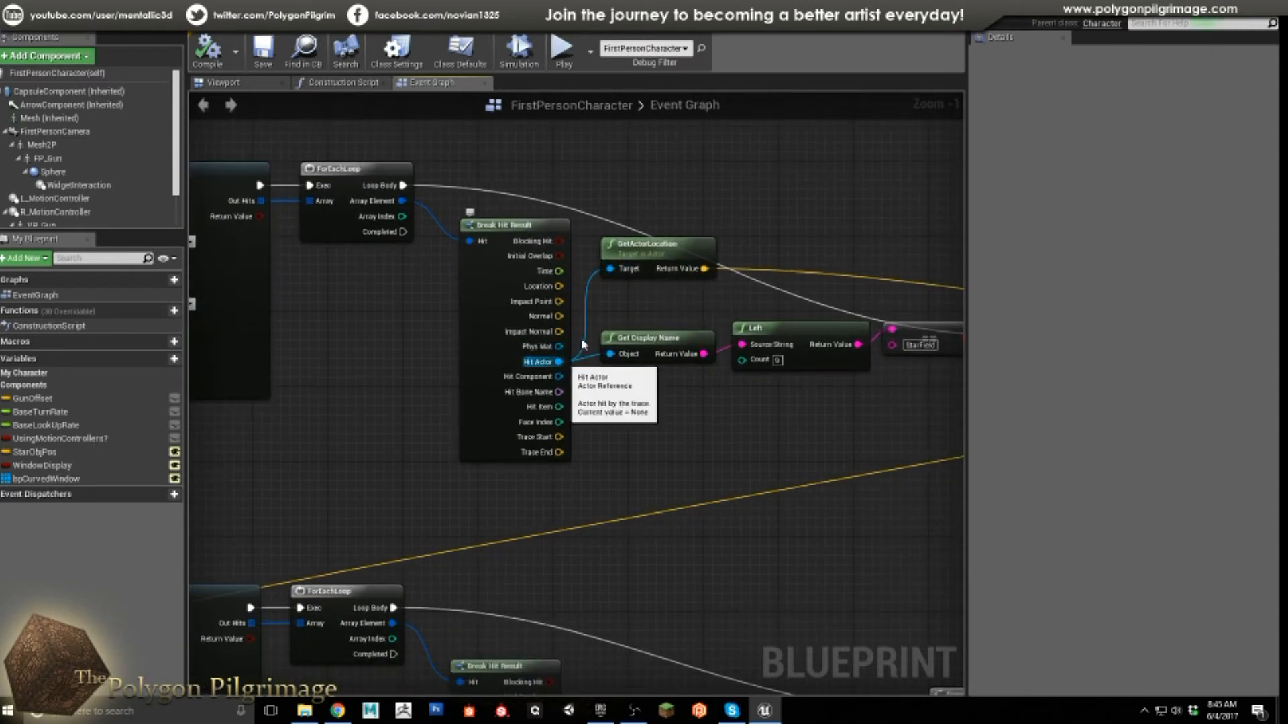
right_click_drag(772, 204, 638, 201)
scroll(496, 207, "down", 1)
scroll(513, 285, "up", 1)
left_click(513, 285)
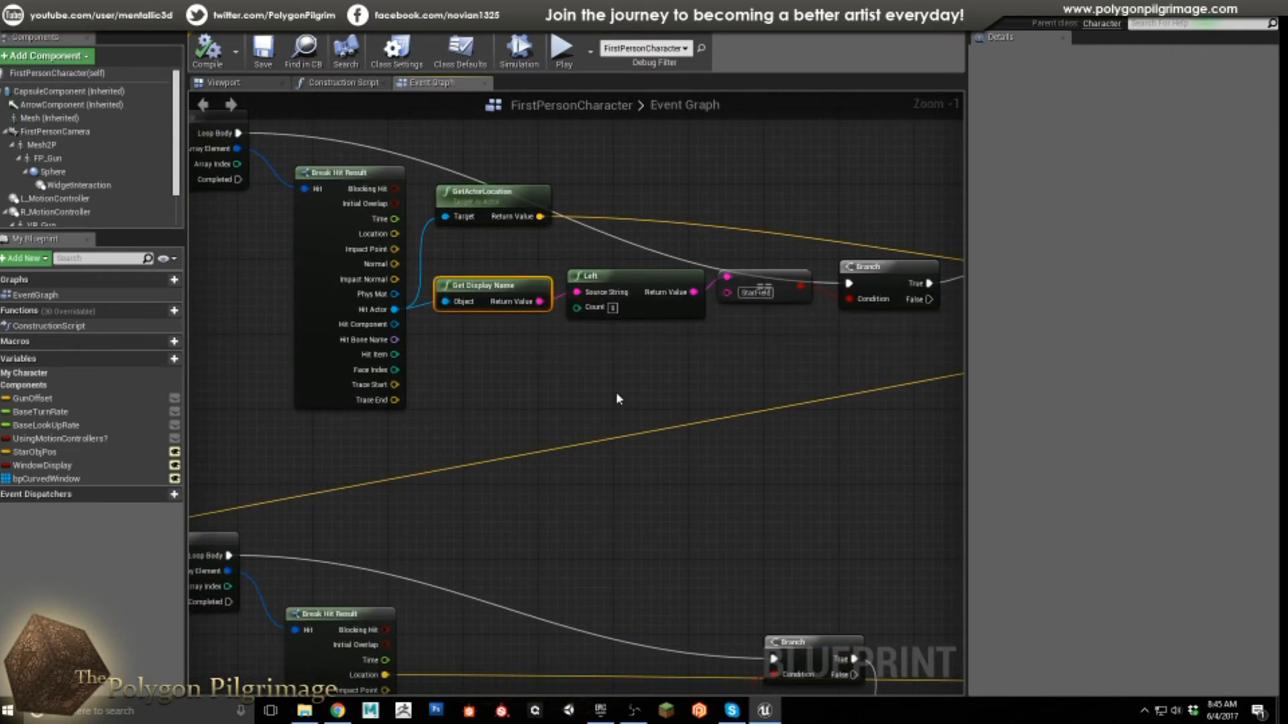
Step: Inspect the Left node, the StarField name comparison and the branch it controls
left_click(637, 310)
scroll(642, 343, "up", 1)
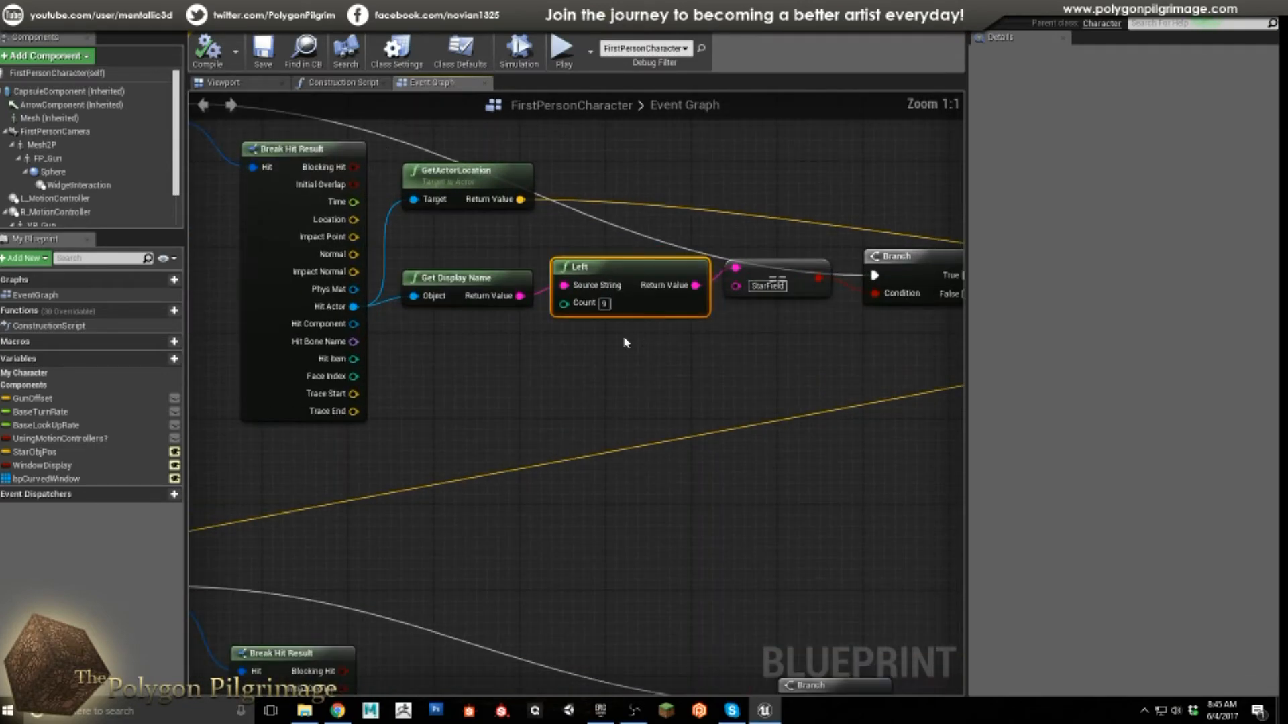
right_click_drag(645, 355, 549, 382)
left_click(684, 307)
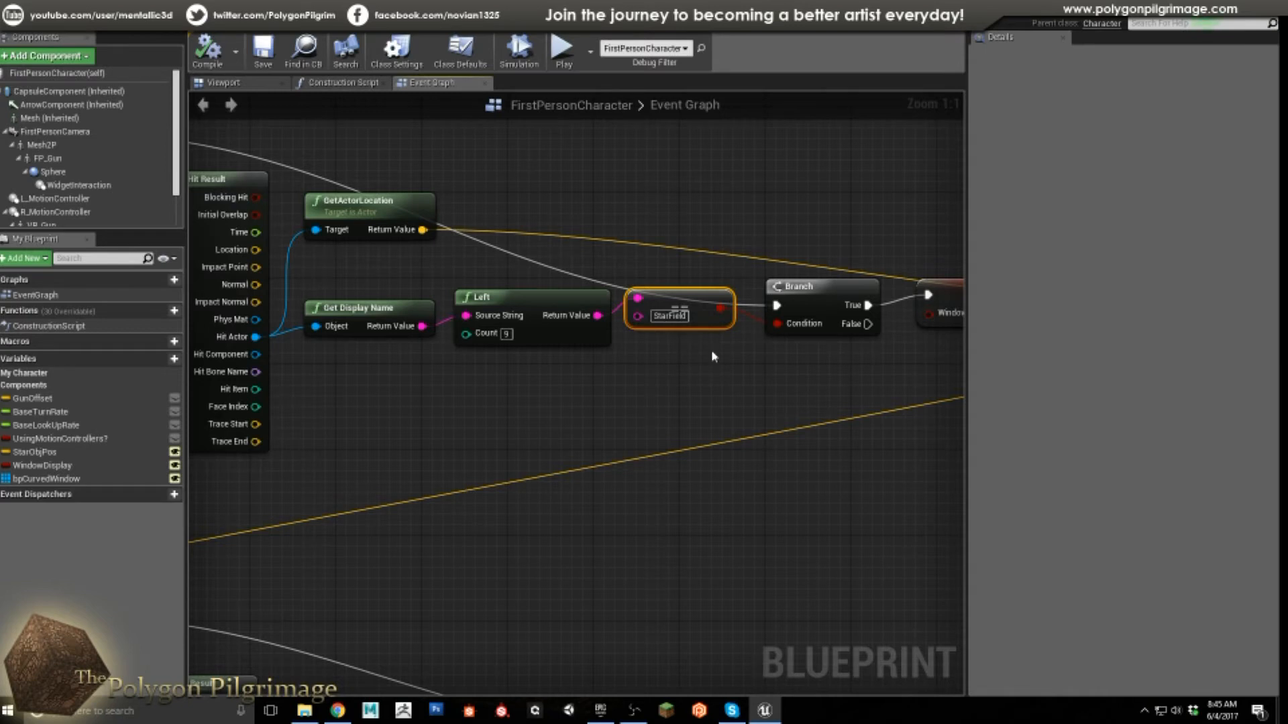
scroll(711, 352, "down", 1)
right_click_drag(776, 312, 453, 309)
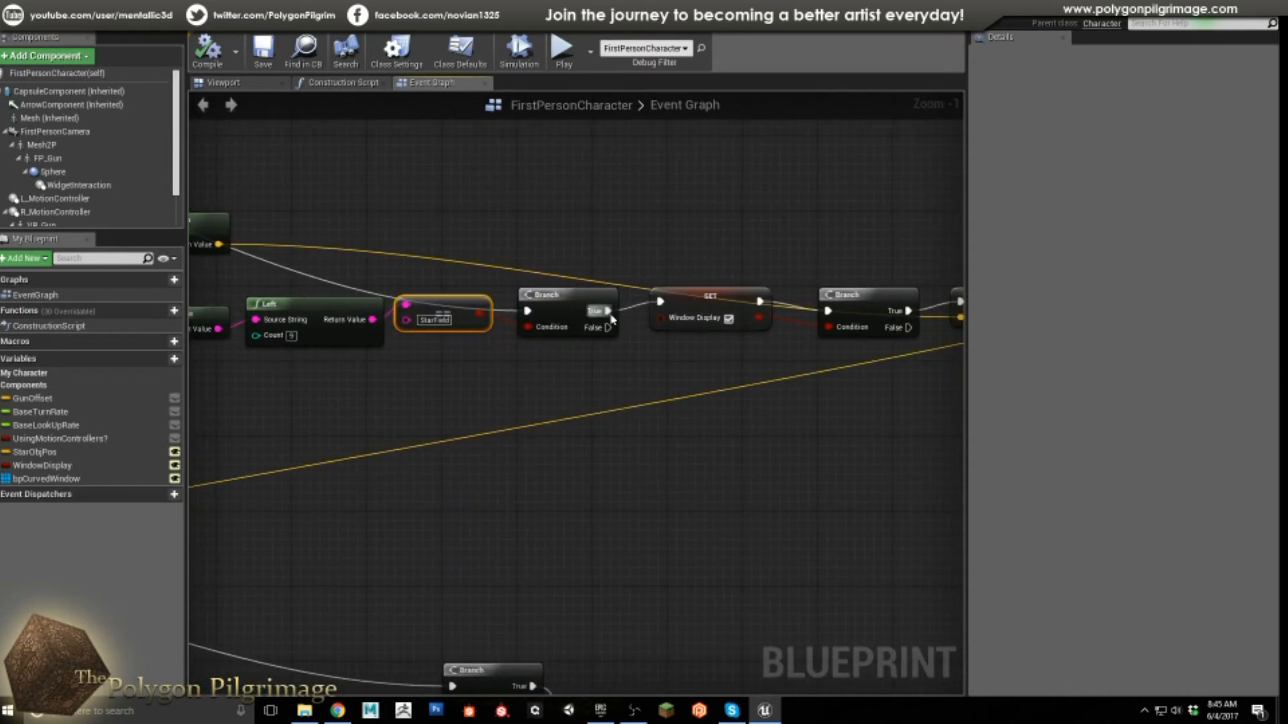
scroll(719, 312, "up", 1)
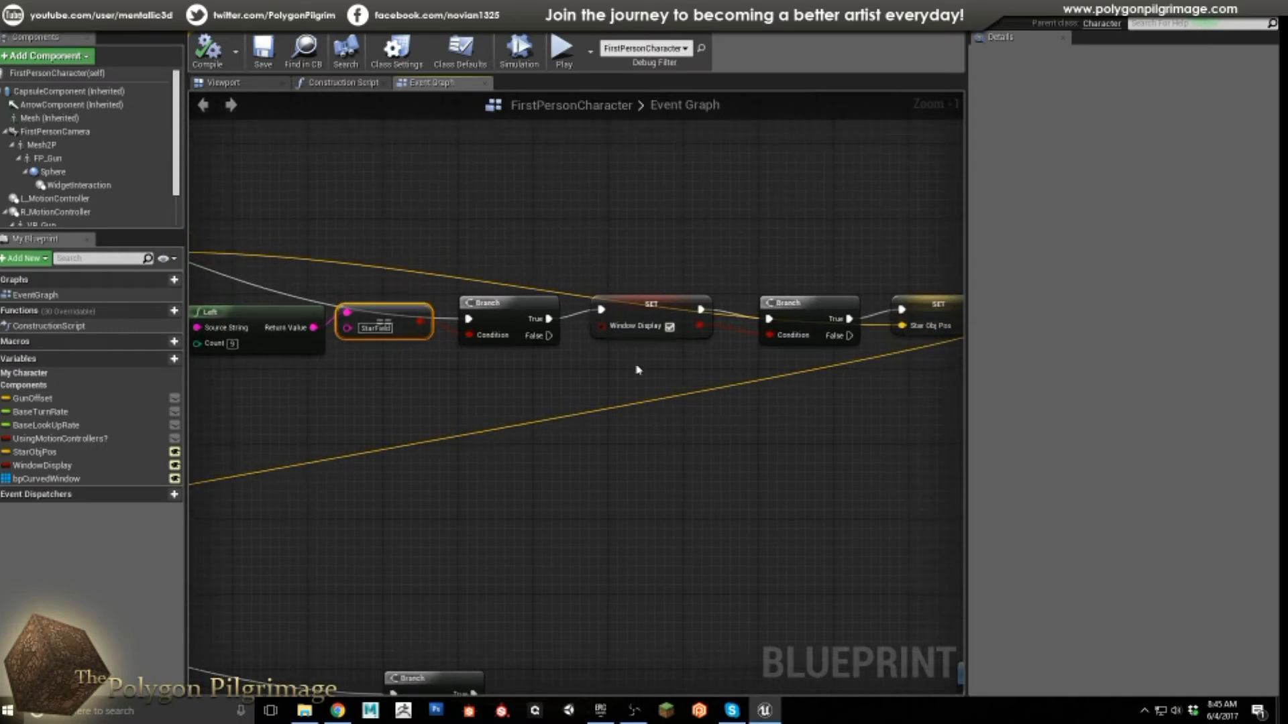
Step: Inspect the Window Display setter, nudge the Branch node after it, and move the Star Obj Pos setter up clear of the wires
left_click(667, 295)
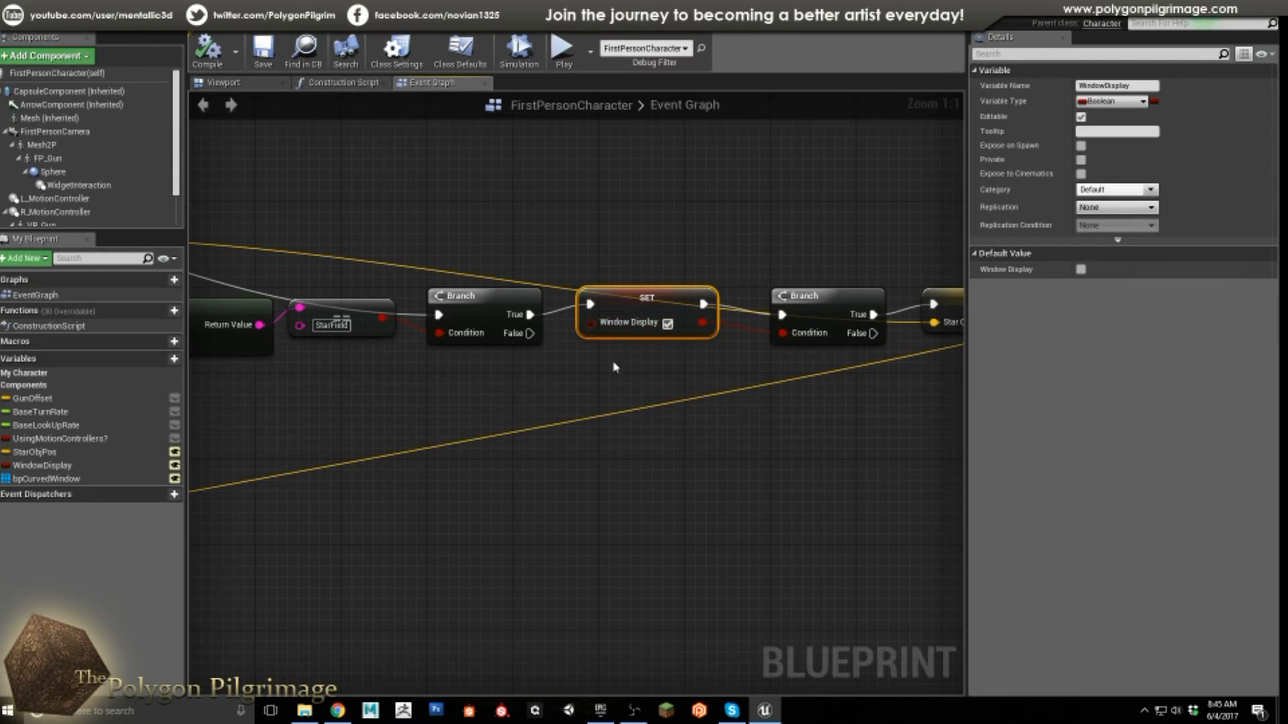
scroll(622, 362, "down", 1)
left_click_drag(785, 301, 783, 300)
right_click_drag(922, 303, 716, 304)
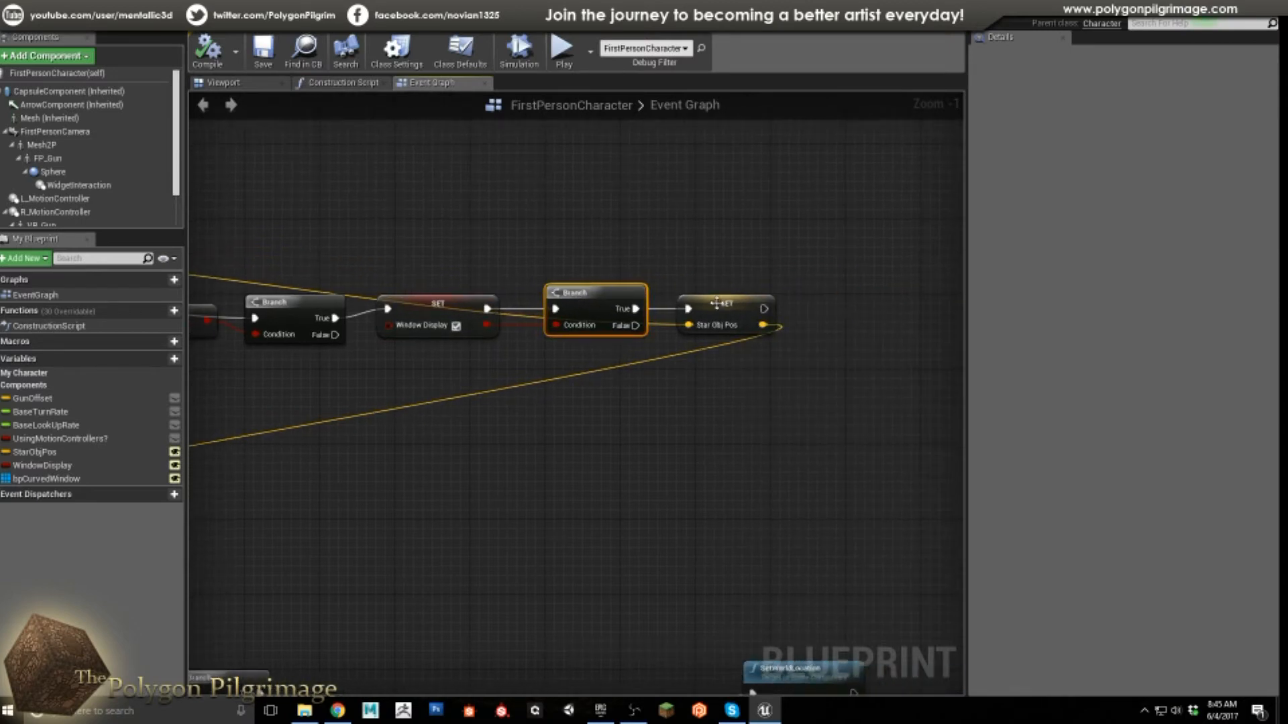
left_click_drag(724, 307, 735, 257)
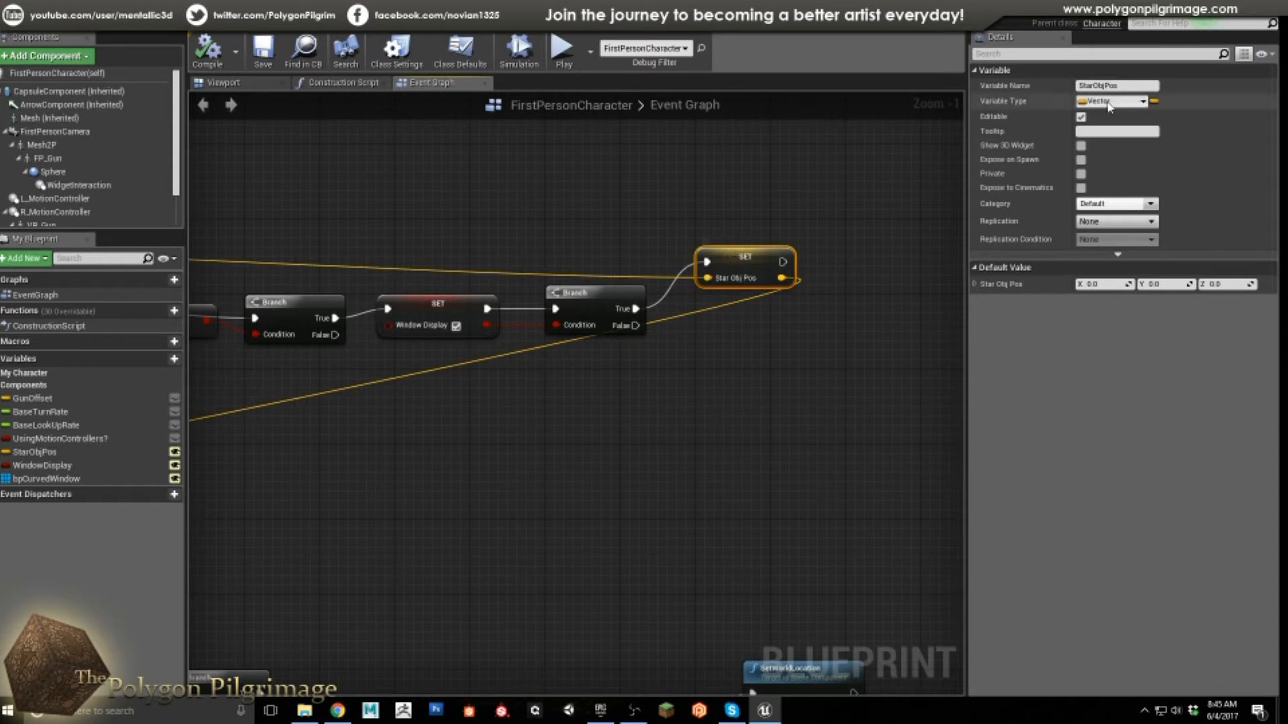
Step: Retrace the Fire chain from the line trace through its hit result to the GetActorLocation and Get Display Name nodes
scroll(670, 254, "down", 4)
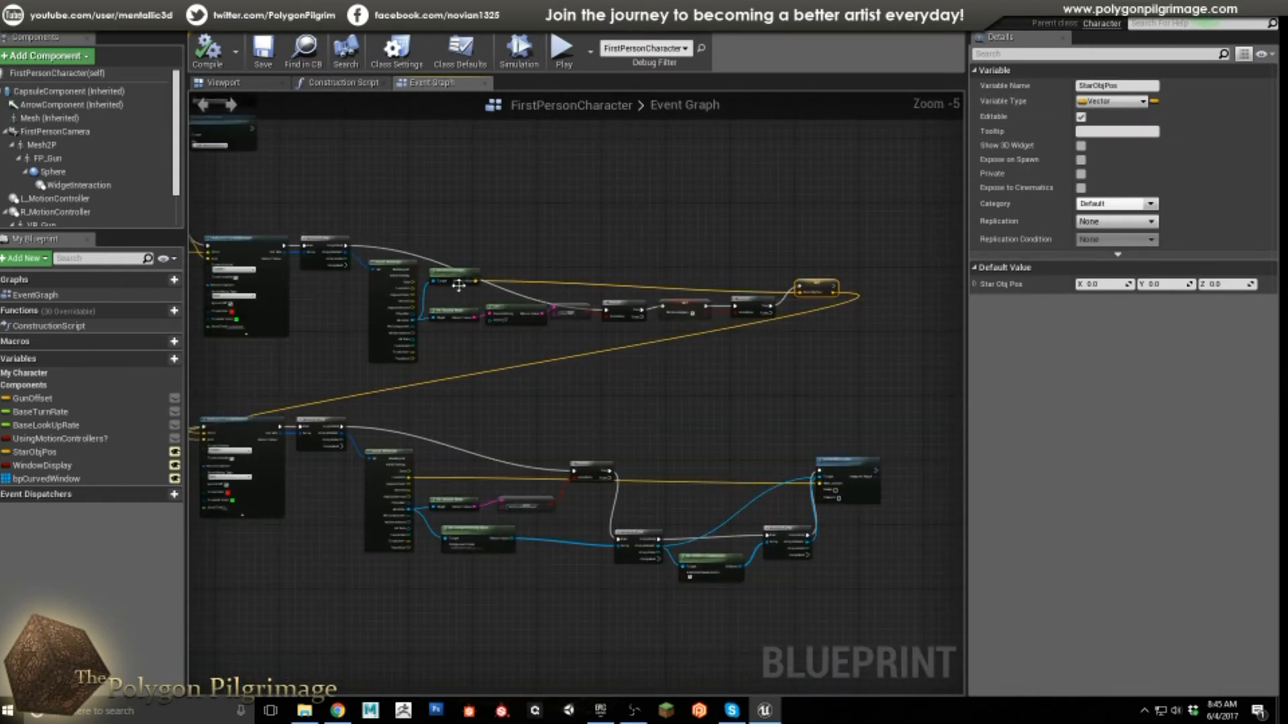
scroll(458, 285, "up", 3)
mouse_move(601, 229)
right_mouse_down()
mouse_move(635, 204)
mouse_move(448, 216)
mouse_move(593, 207)
right_mouse_up()
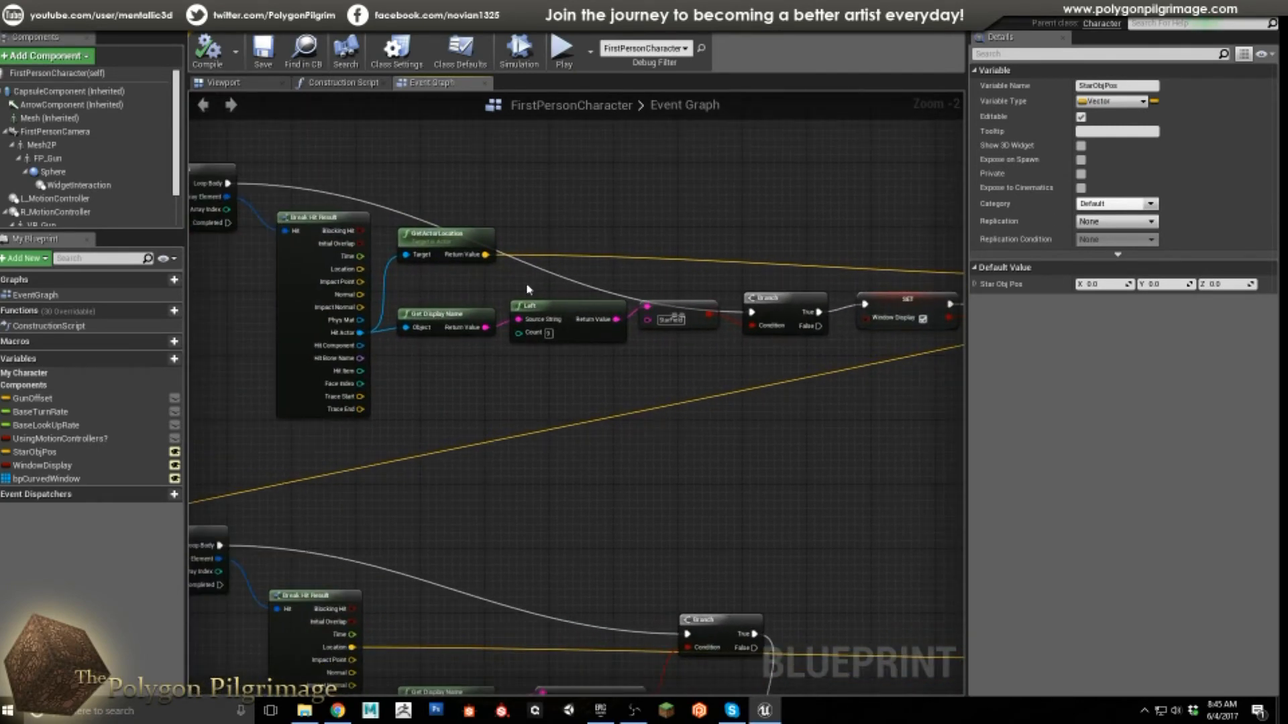
right_click_drag(405, 333, 370, 347)
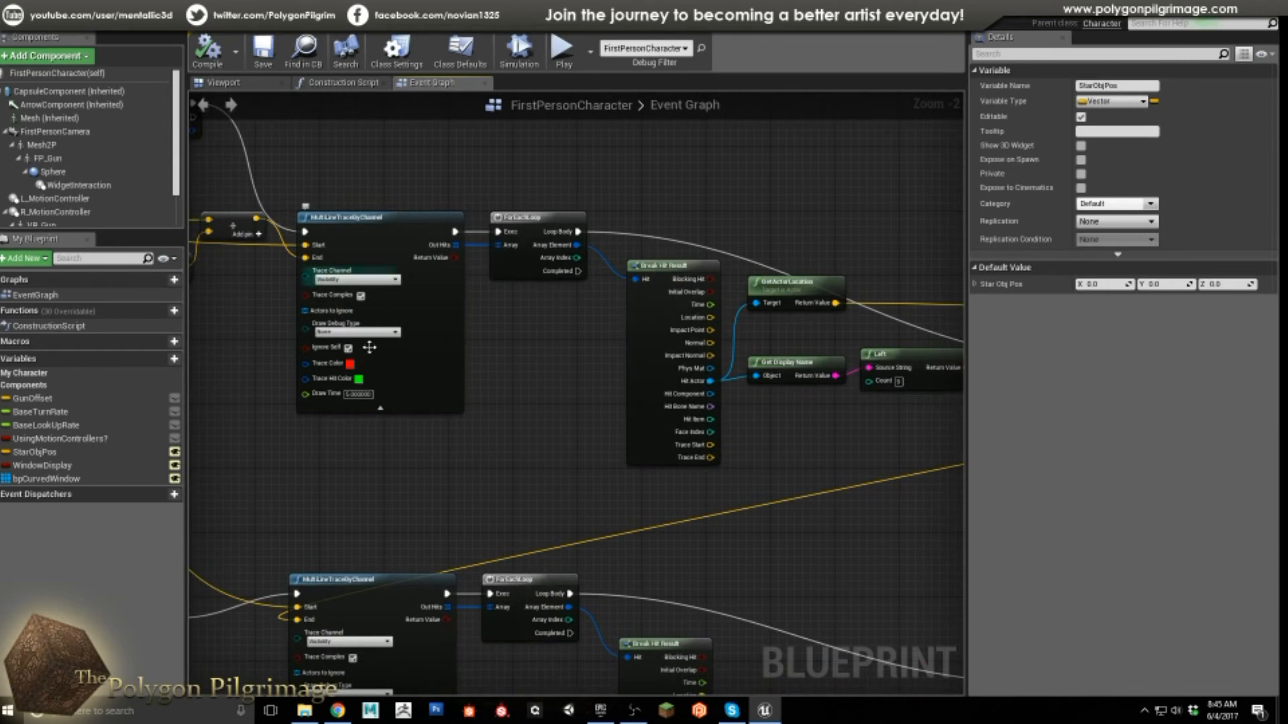
right_click_drag(767, 201, 527, 179)
right_click_drag(599, 400, 458, 380)
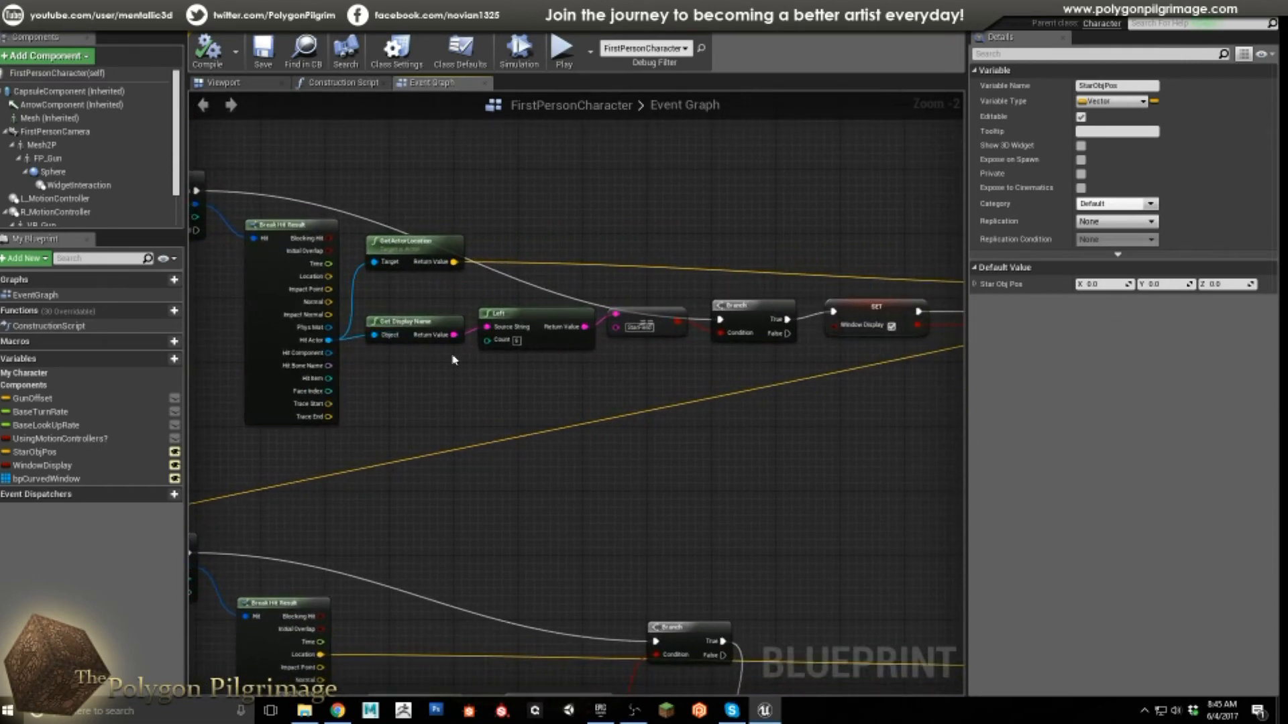
Step: Review the StarField comparison, the Window Display setter and the Branch node that follows it
left_click(569, 322)
left_click(658, 317)
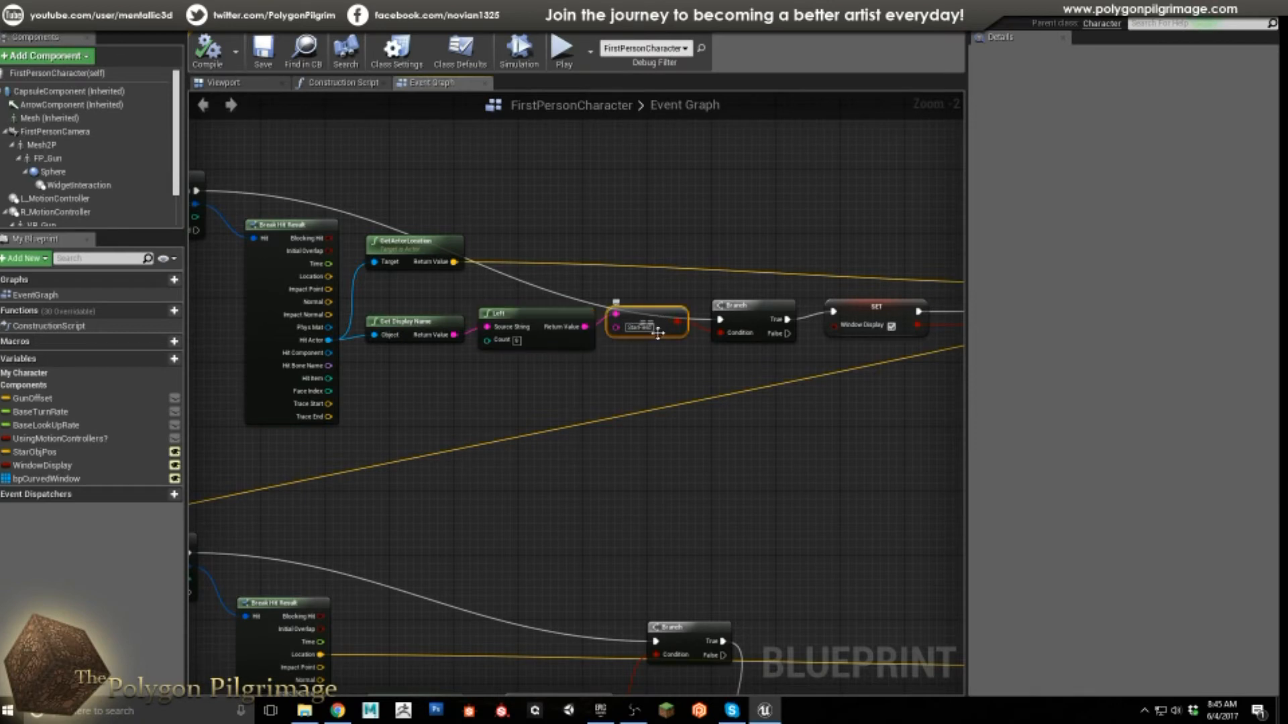
scroll(656, 329, "up", 1)
right_click_drag(720, 351, 572, 349)
right_click_drag(657, 368, 598, 367)
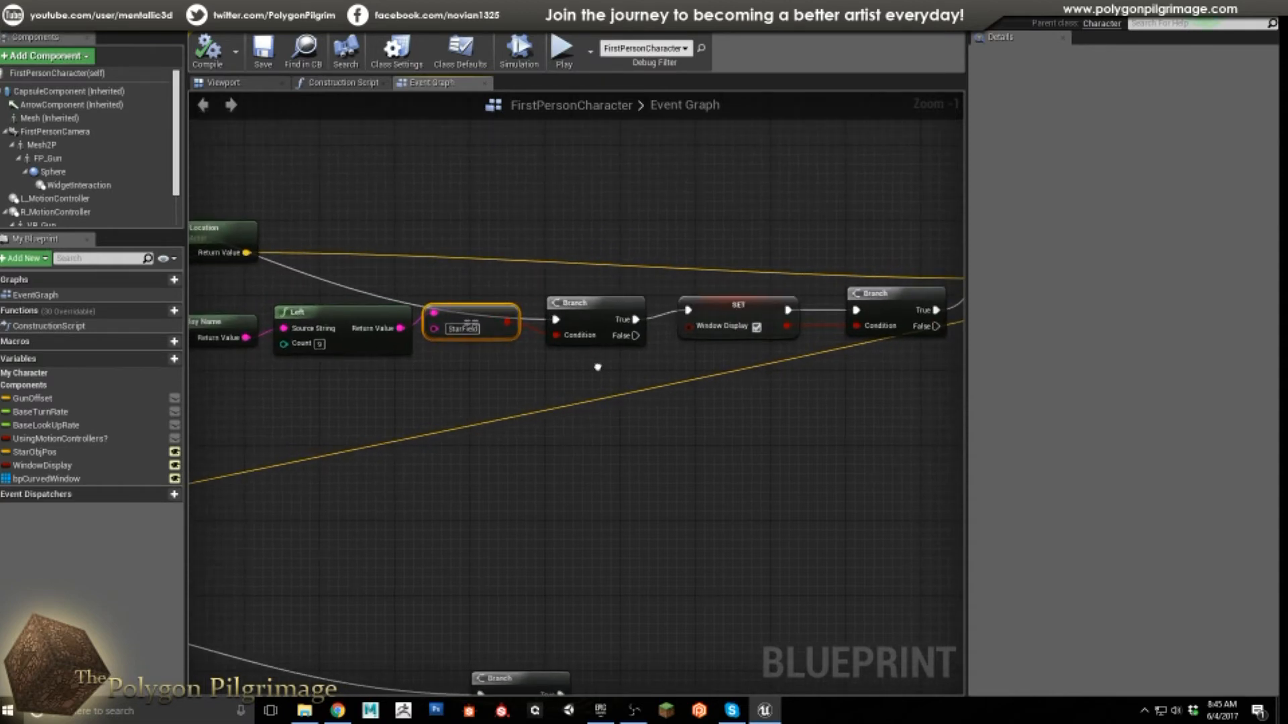
left_click(723, 332)
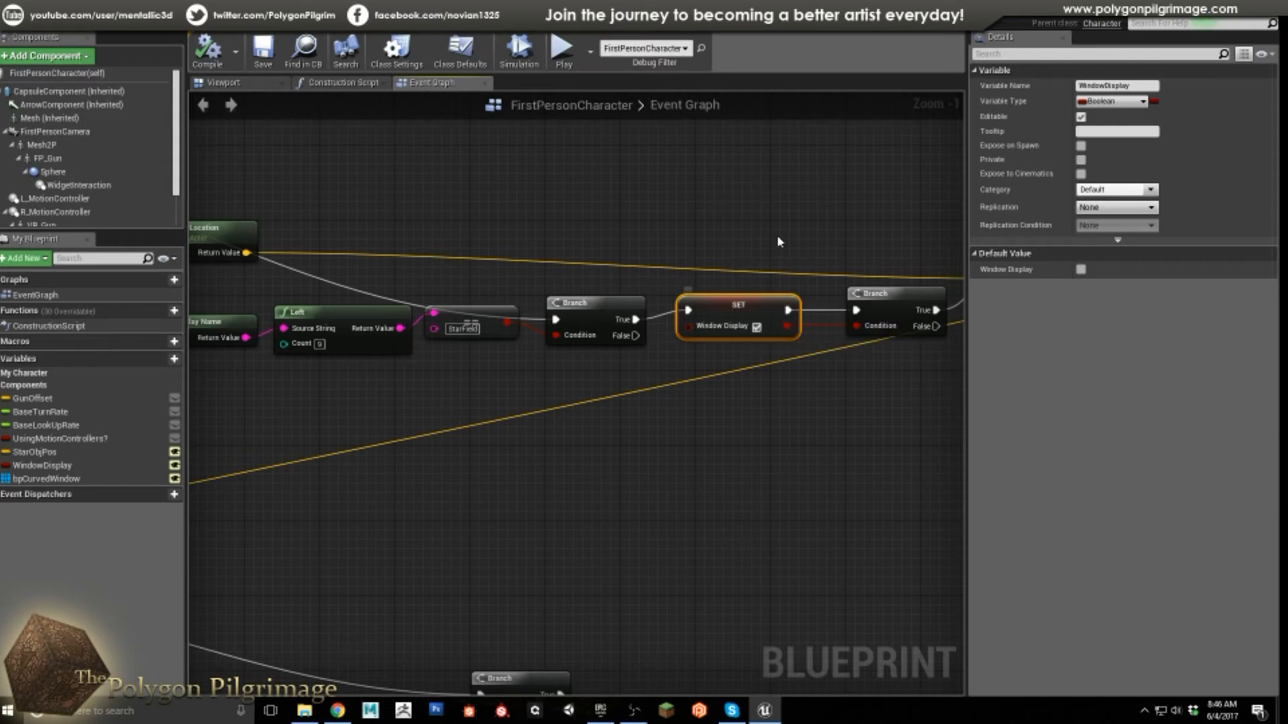
right_click_drag(778, 241, 549, 243)
left_click(647, 295)
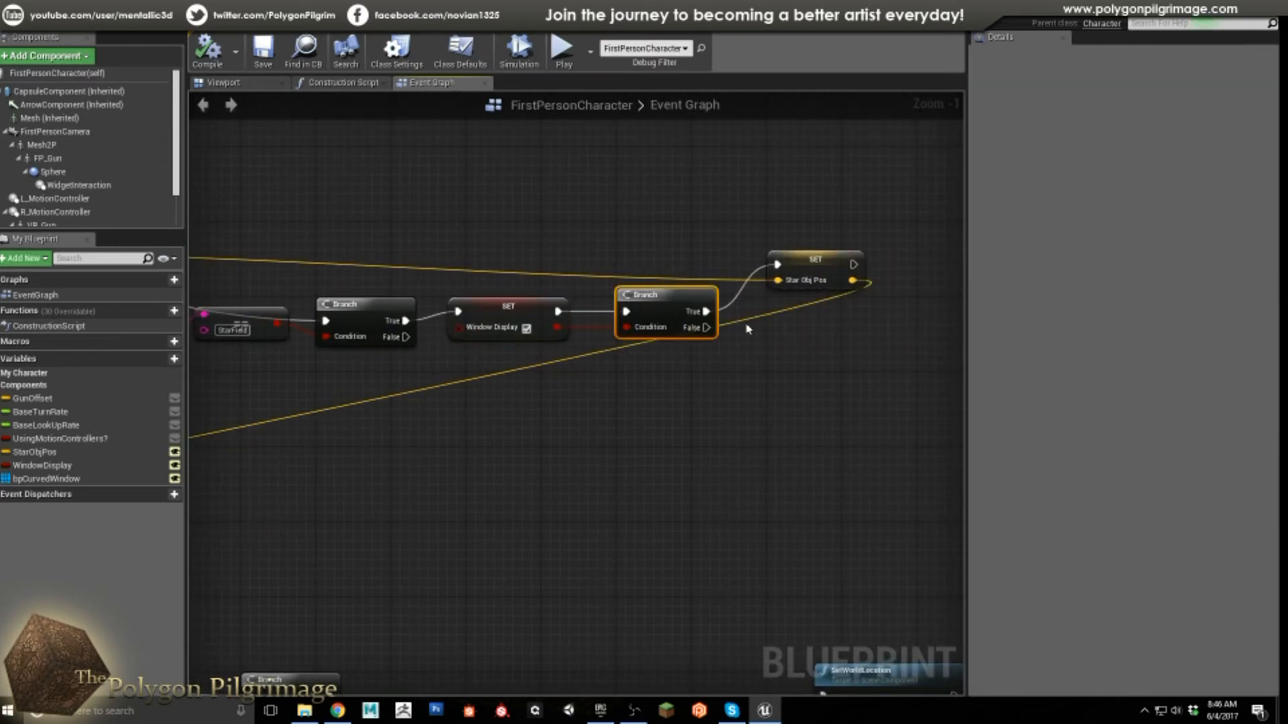
Step: Follow the GetActorLocation value along its wire to the Star Obj Pos setter
scroll(735, 223, "down", 3)
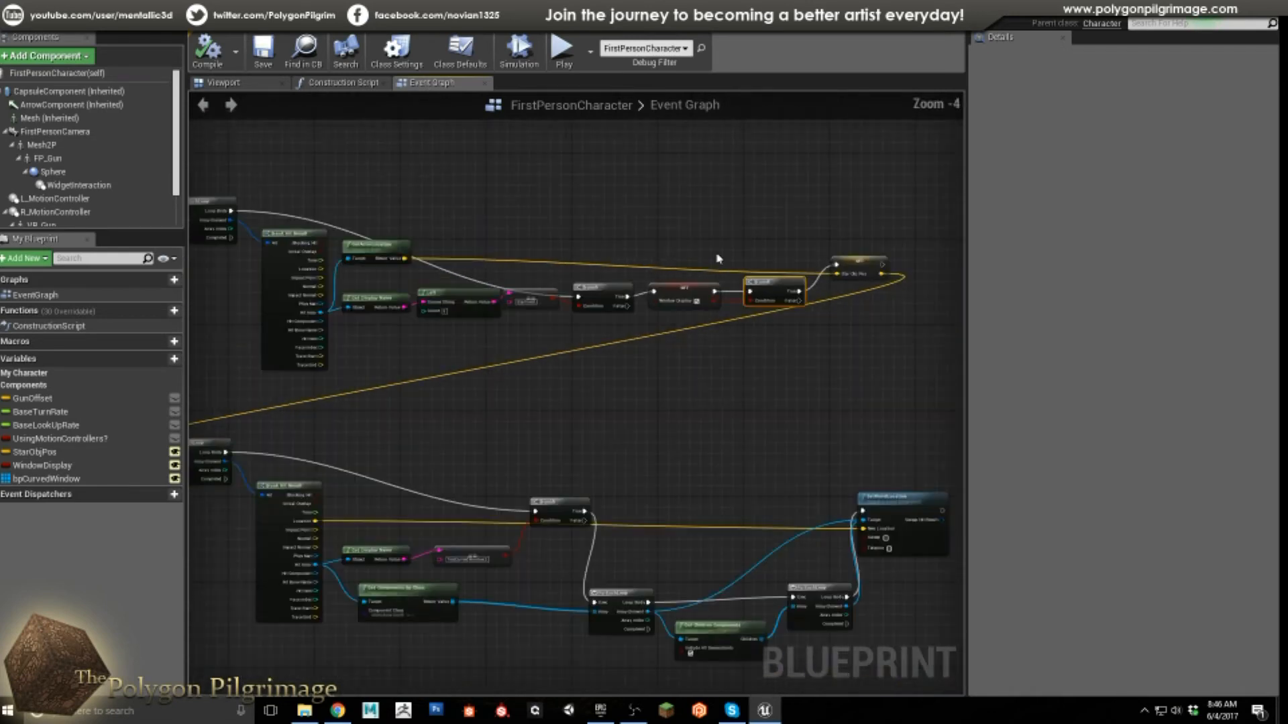
scroll(309, 258, "up", 2)
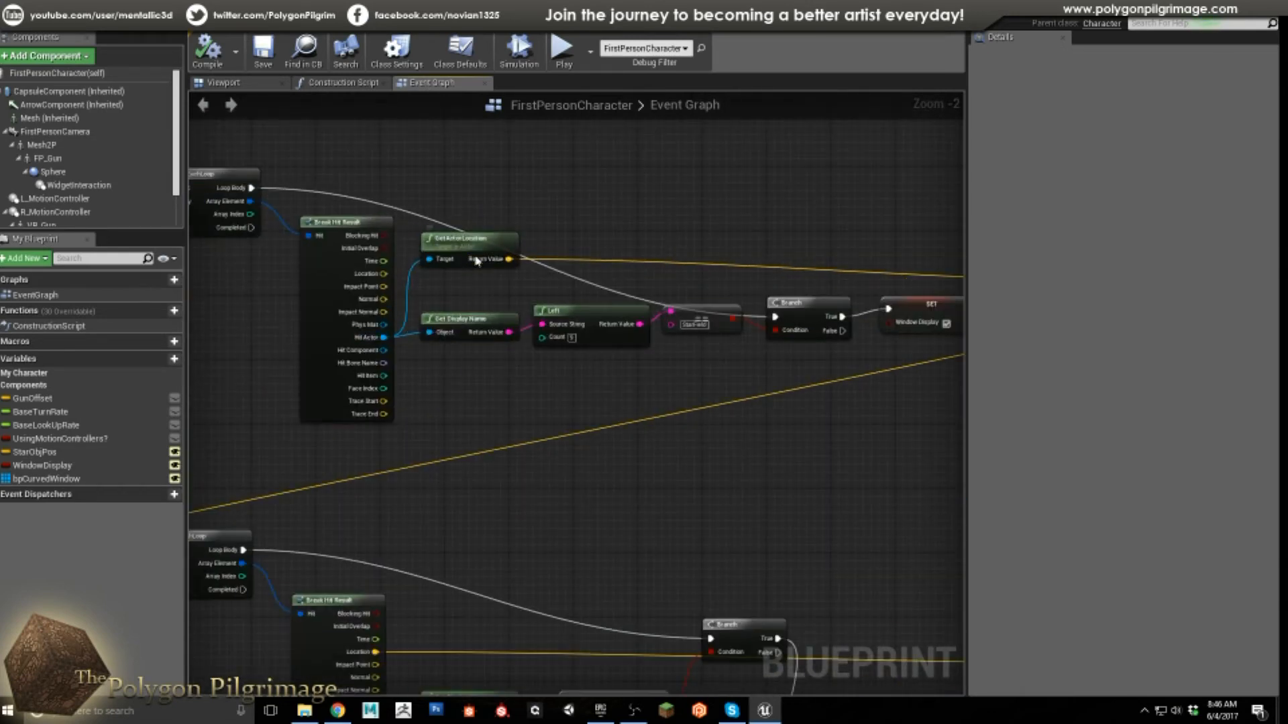
right_click_drag(748, 212, 628, 186)
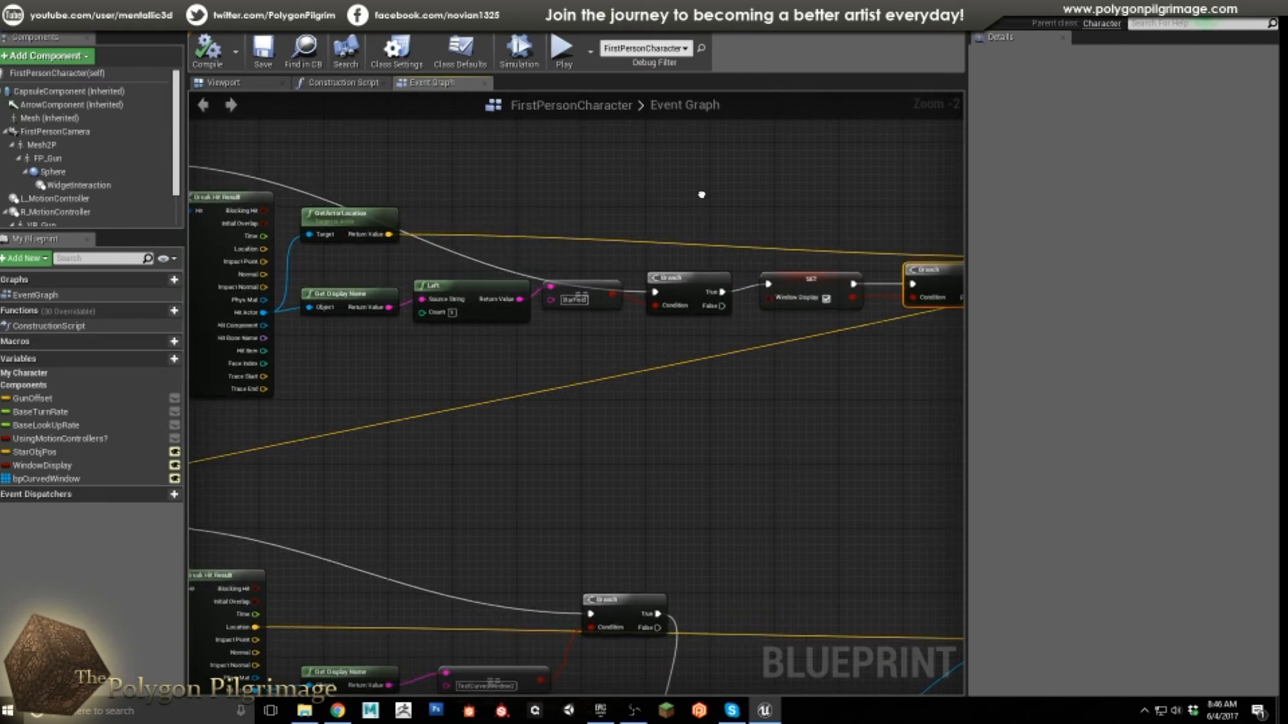
right_click_drag(703, 199, 440, 217)
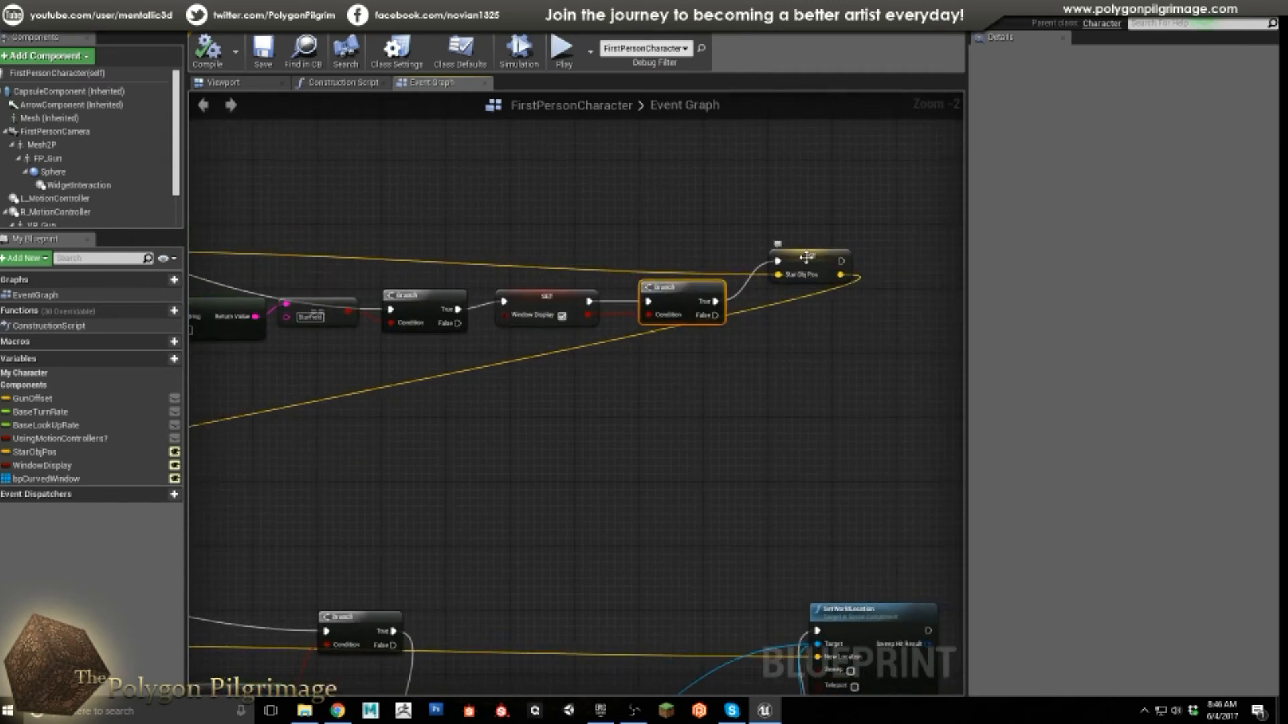
Step: Examine the Event Tick chain, where Window Display feeds the condition of the Branch node
right_click_drag(612, 247, 572, 232)
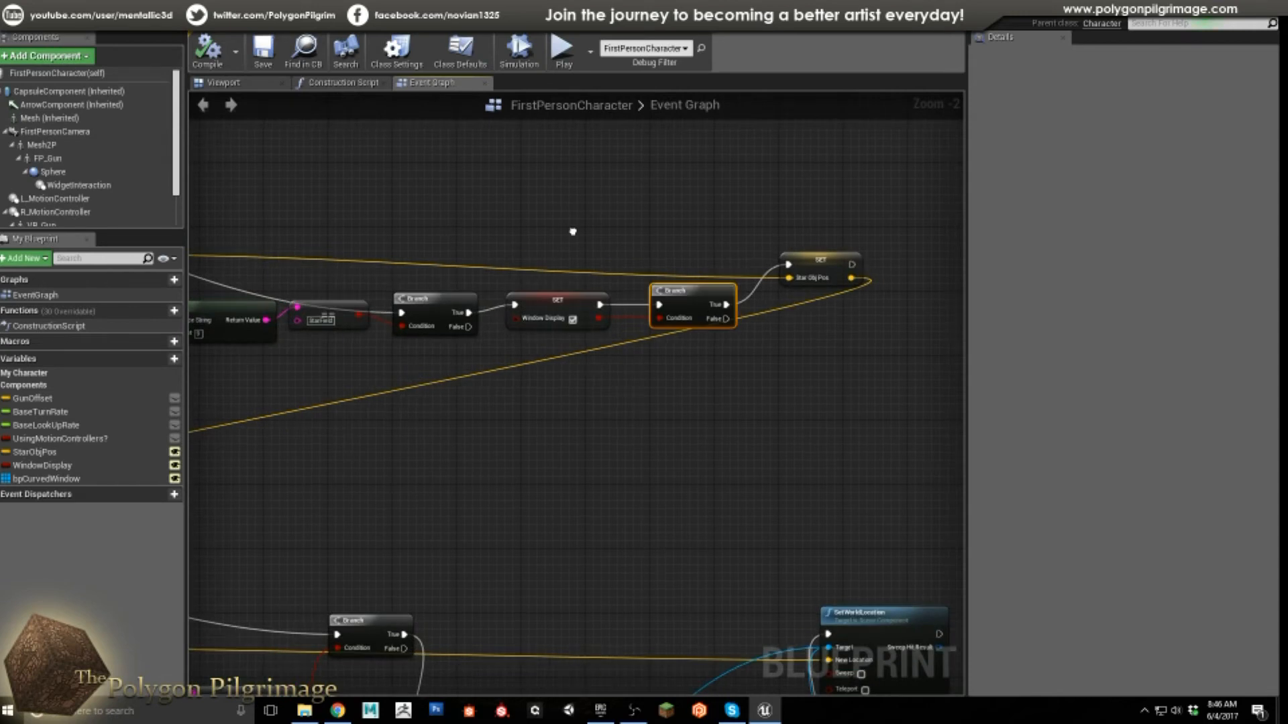
right_click_drag(504, 365, 749, 269)
right_click_drag(382, 389, 676, 349)
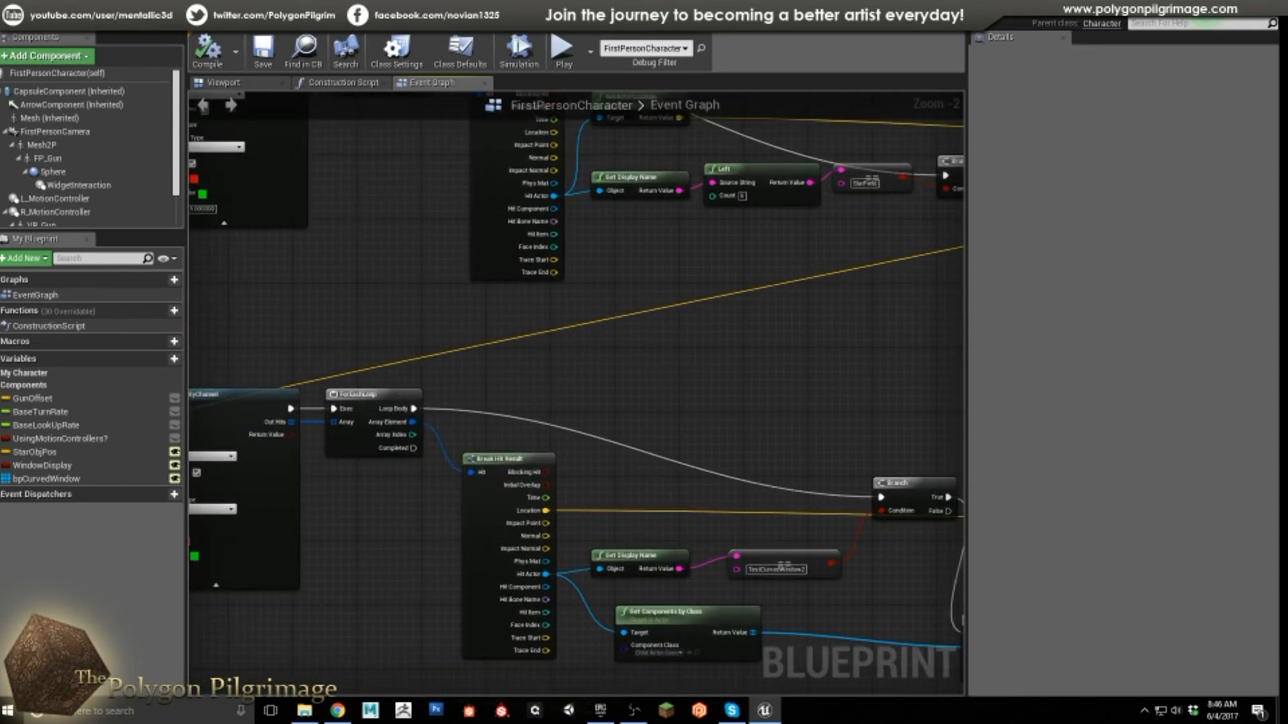
right_click_drag(463, 384, 842, 336)
right_click_drag(474, 299, 582, 289)
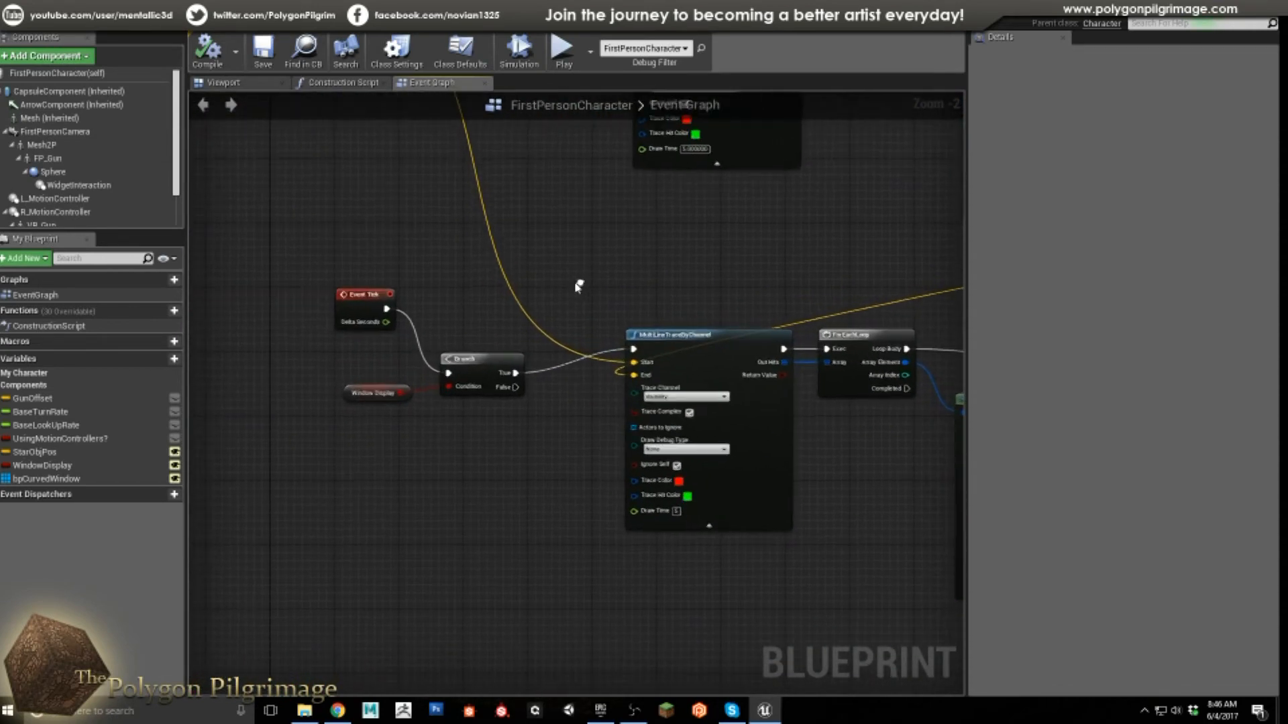
scroll(552, 424, "up", 1)
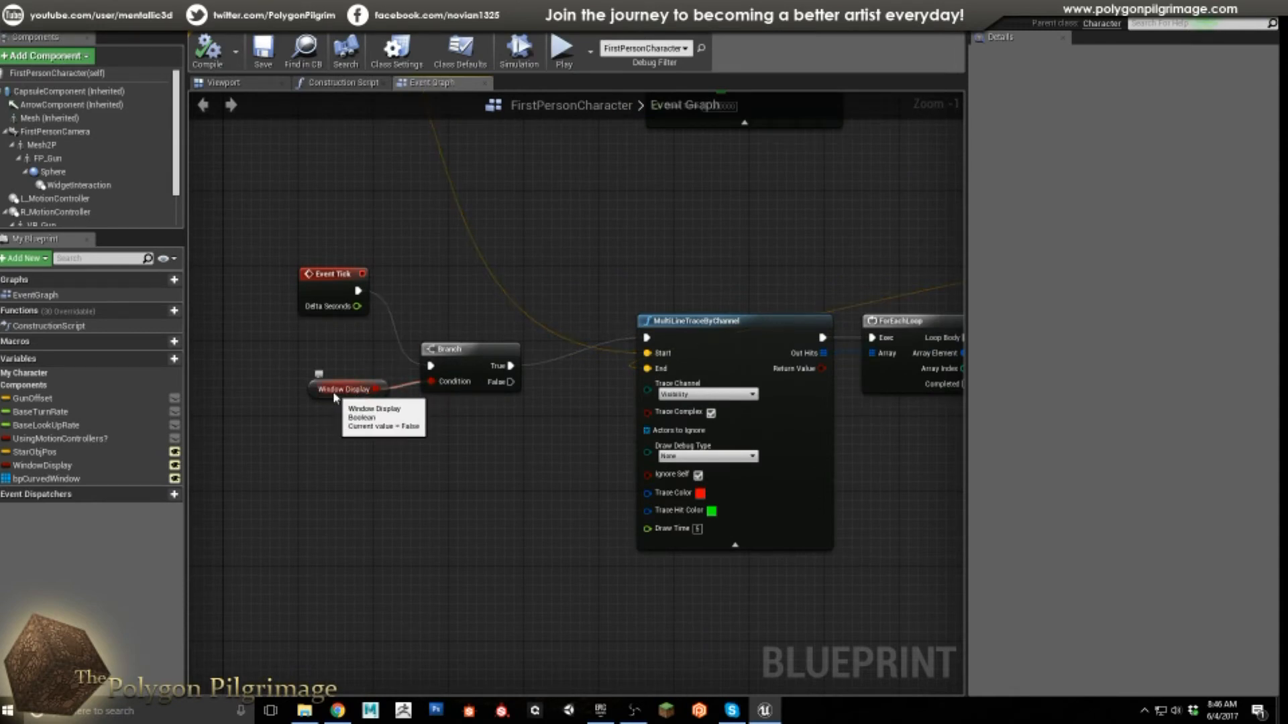
left_click(321, 278)
left_click(472, 348)
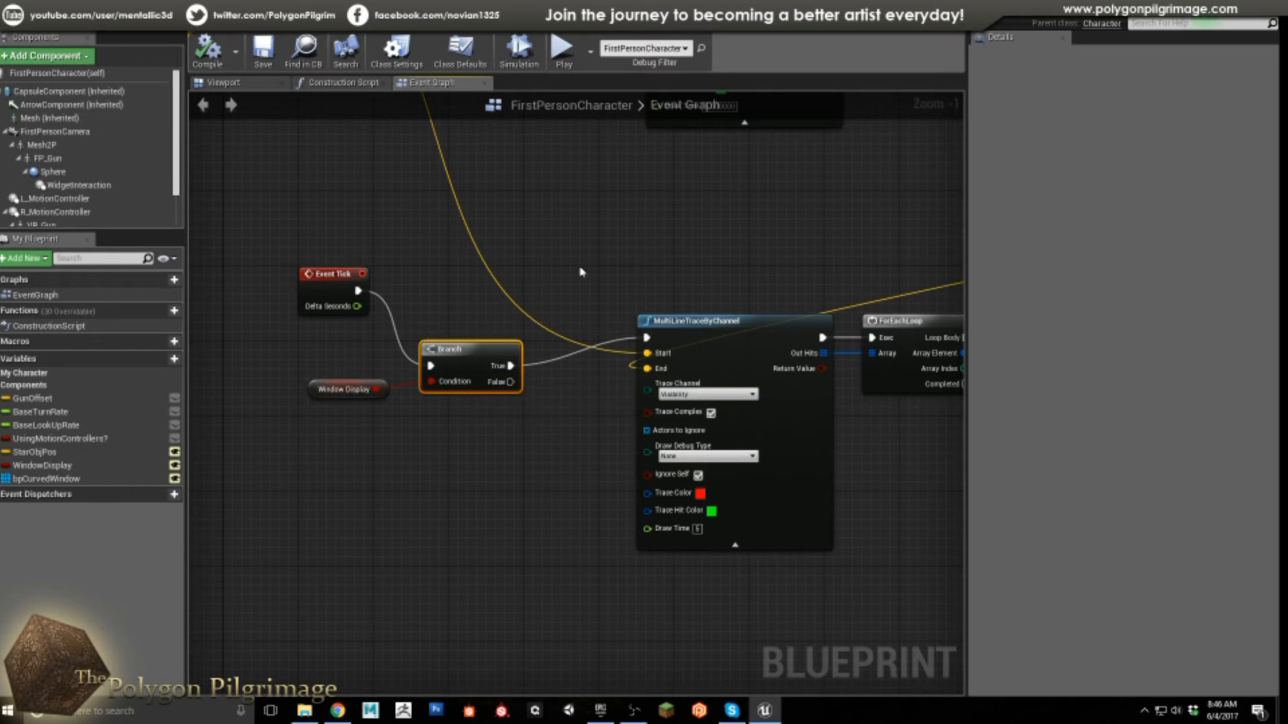
Step: Inspect the MultiLineTraceByChannel node on the tick chain and trace its Start and End wires
right_click_drag(580, 272, 422, 271)
left_click(546, 329)
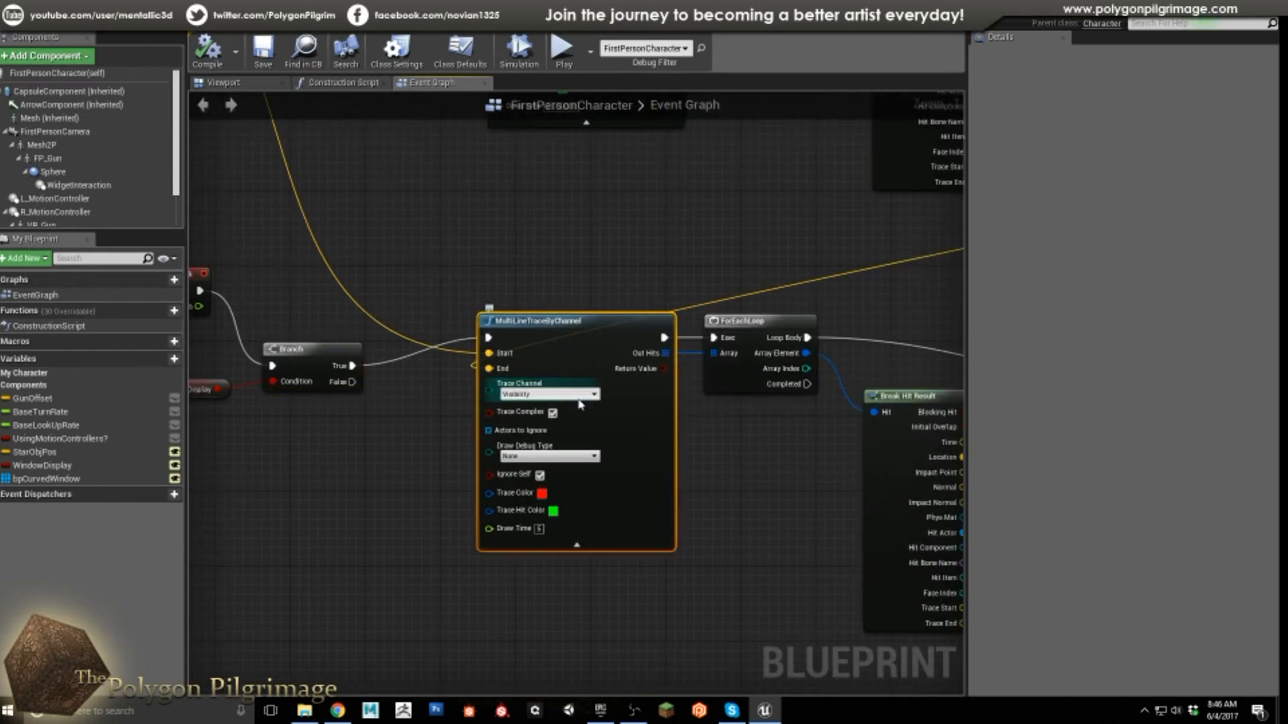
scroll(557, 322, "down", 4)
scroll(563, 317, "up", 1)
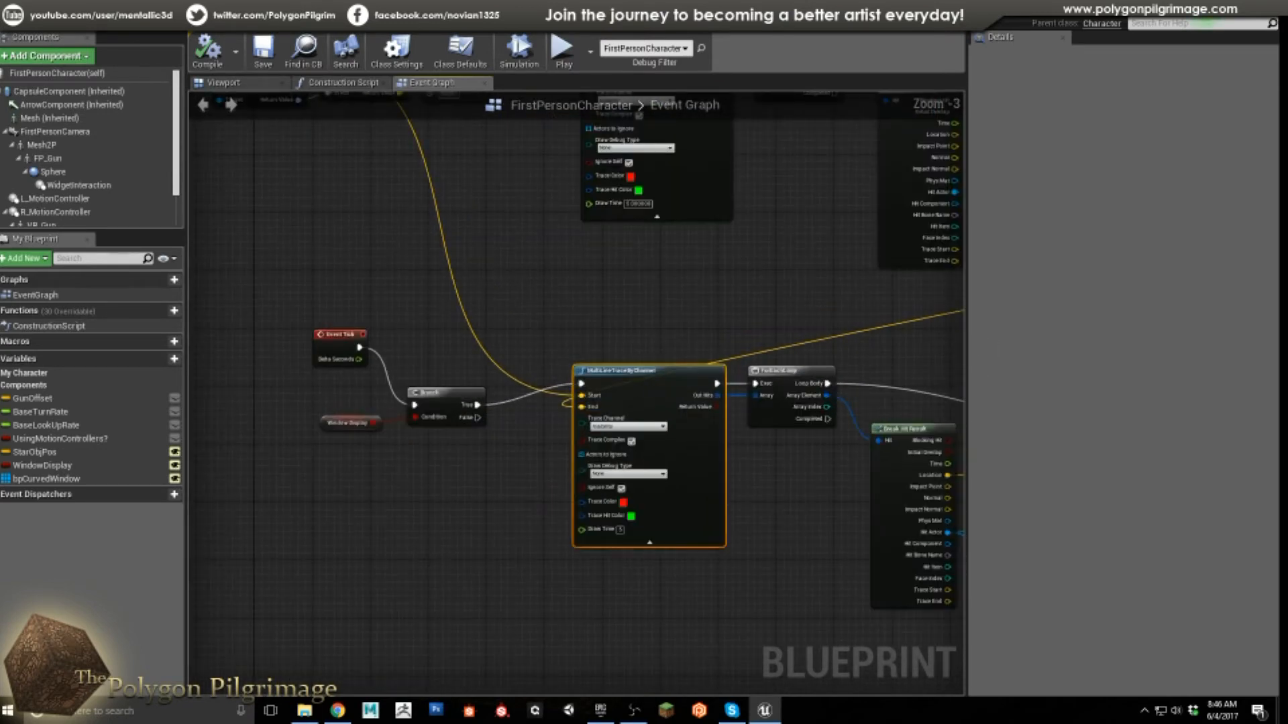
right_click_drag(403, 155, 514, 265)
right_click_drag(659, 396, 451, 317)
right_click_drag(663, 336, 478, 343)
scroll(484, 410, "up", 1)
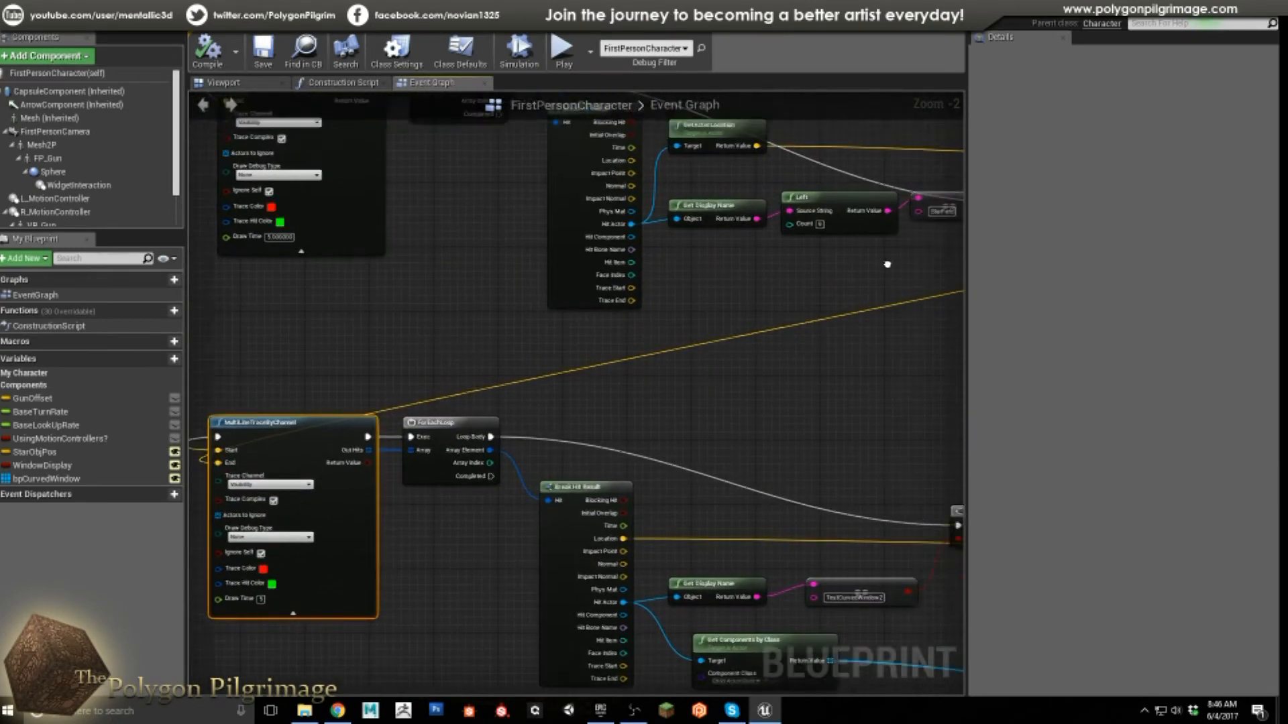
Step: Follow the trace's End wire to the Star Obj Pos setter and show that variable's details
right_click_drag(886, 264, 473, 303)
right_click_drag(740, 291, 459, 324)
left_click(748, 230)
right_click_drag(607, 346, 794, 341)
scroll(327, 271, "up", 1)
scroll(731, 373, "down", 2)
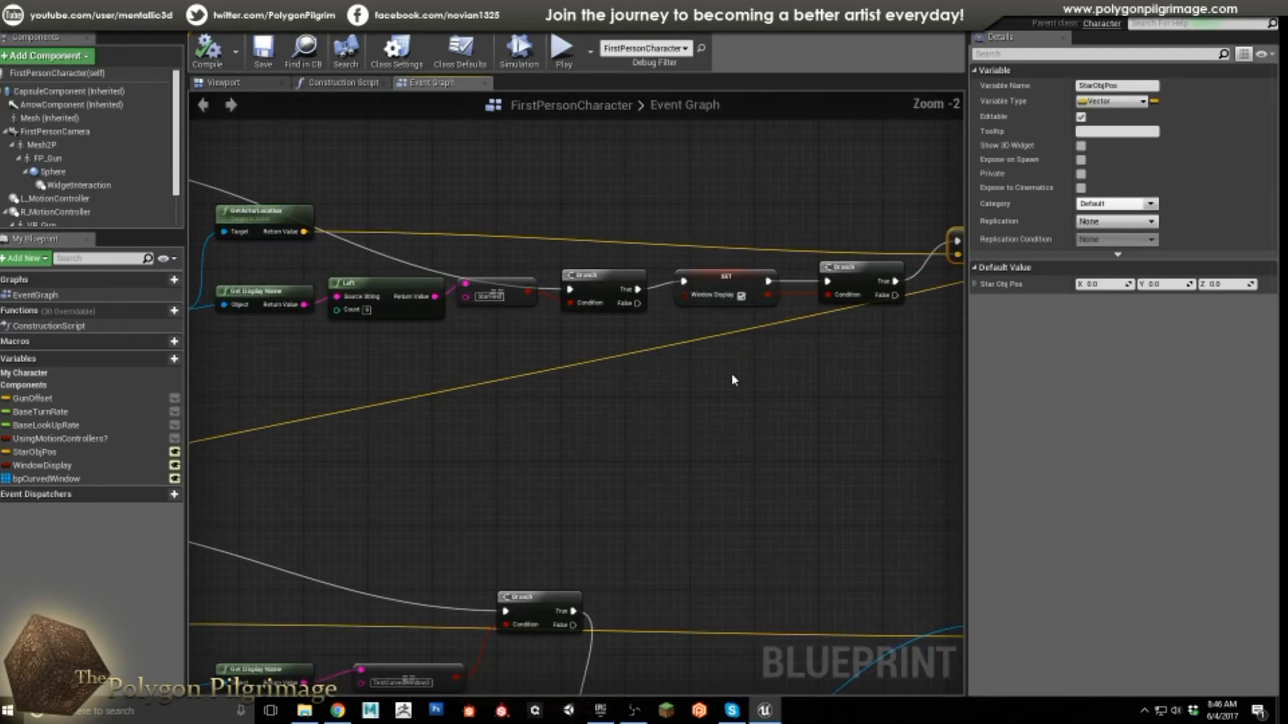
scroll(635, 392, "down", 1)
mouse_move(635, 392)
right_mouse_down()
mouse_move(718, 329)
mouse_move(799, 309)
right_mouse_up()
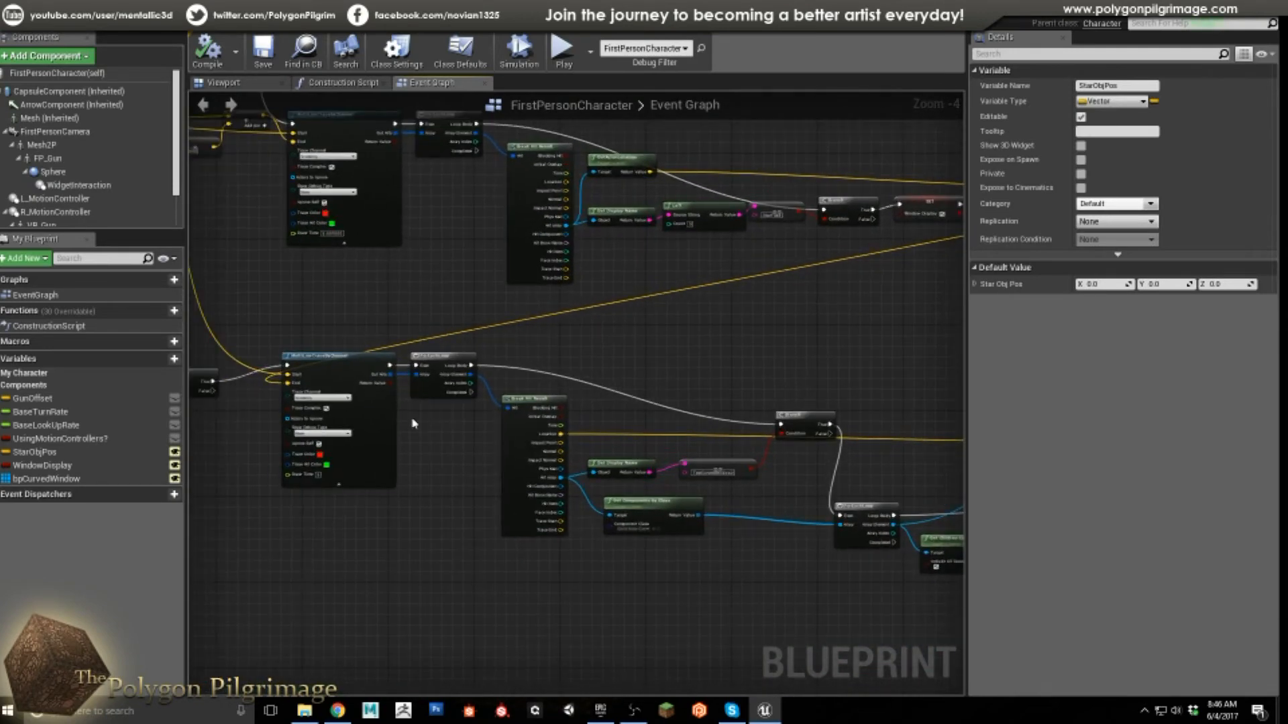
Step: Follow the tick trace through ForEachLoop and Break Hit Result to the Hit Actor's Get Display Name node
scroll(412, 421, "up", 2)
right_click_drag(426, 433, 497, 396)
scroll(500, 395, "up", 1)
right_click_drag(602, 404, 511, 442)
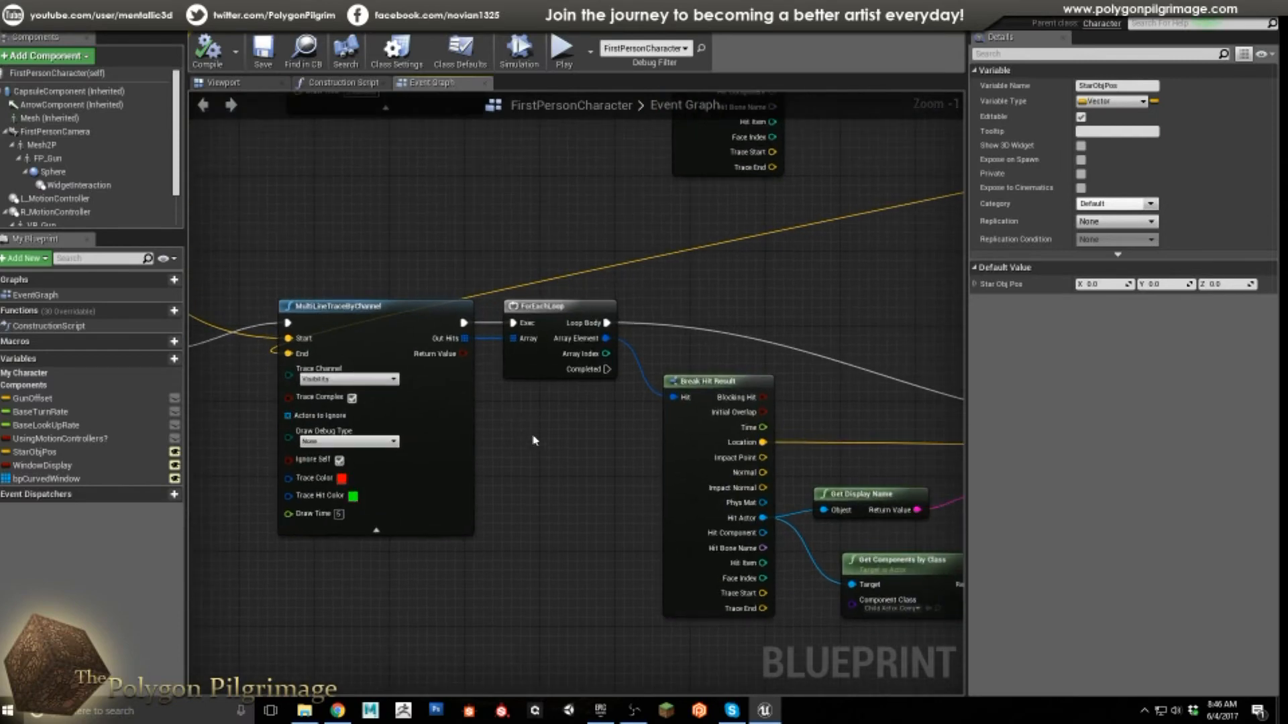
right_click_drag(586, 425, 484, 374)
right_click_drag(575, 330, 409, 282)
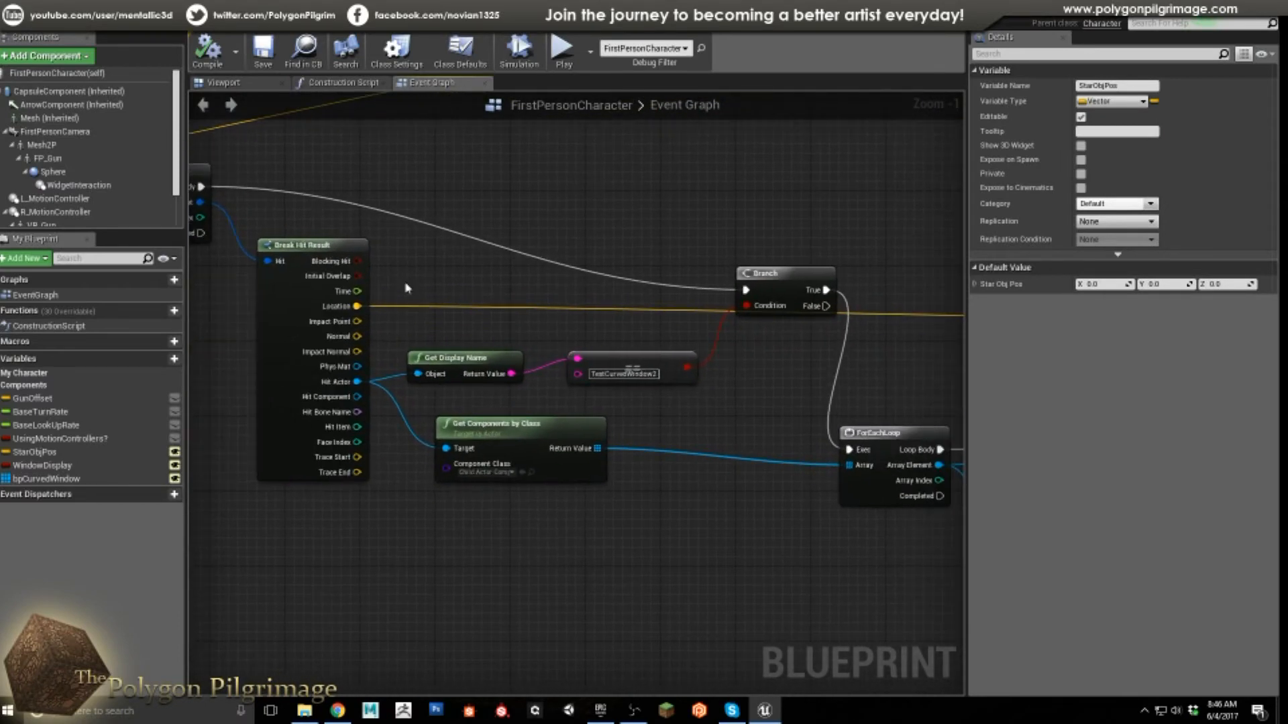
scroll(407, 284, "down", 1)
scroll(383, 366, "up", 1)
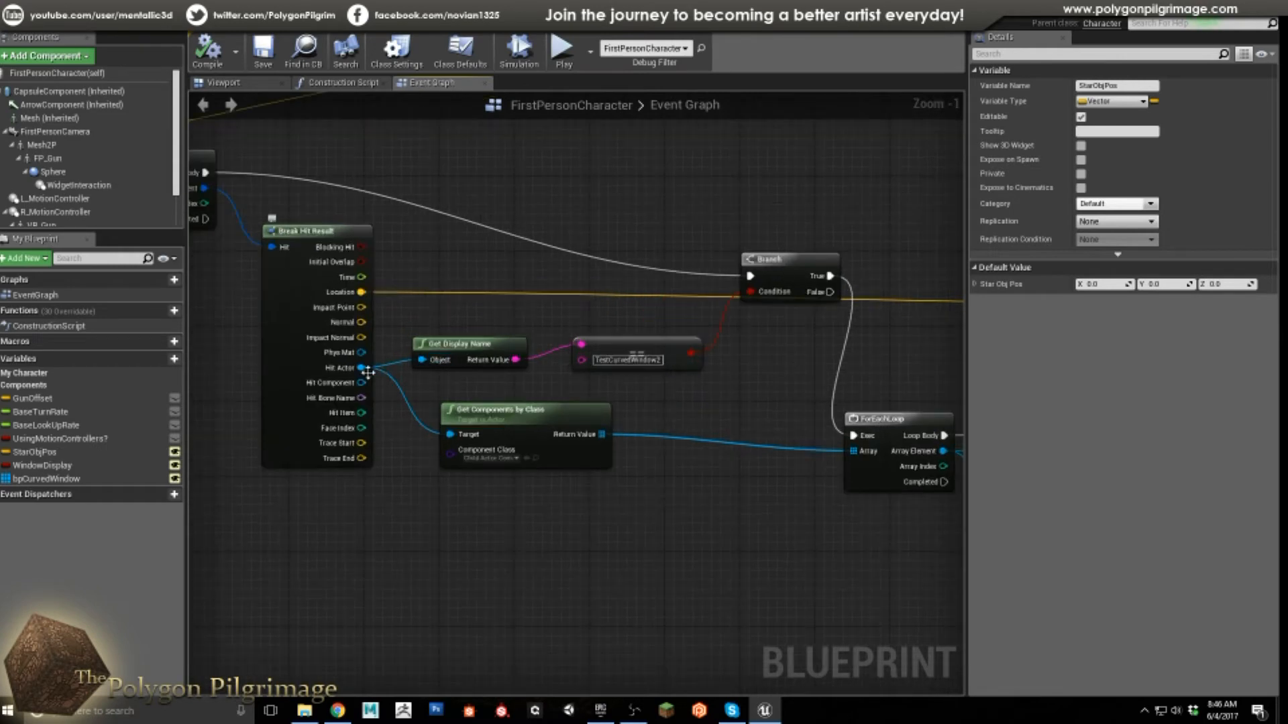
left_click(487, 351)
left_click(549, 327)
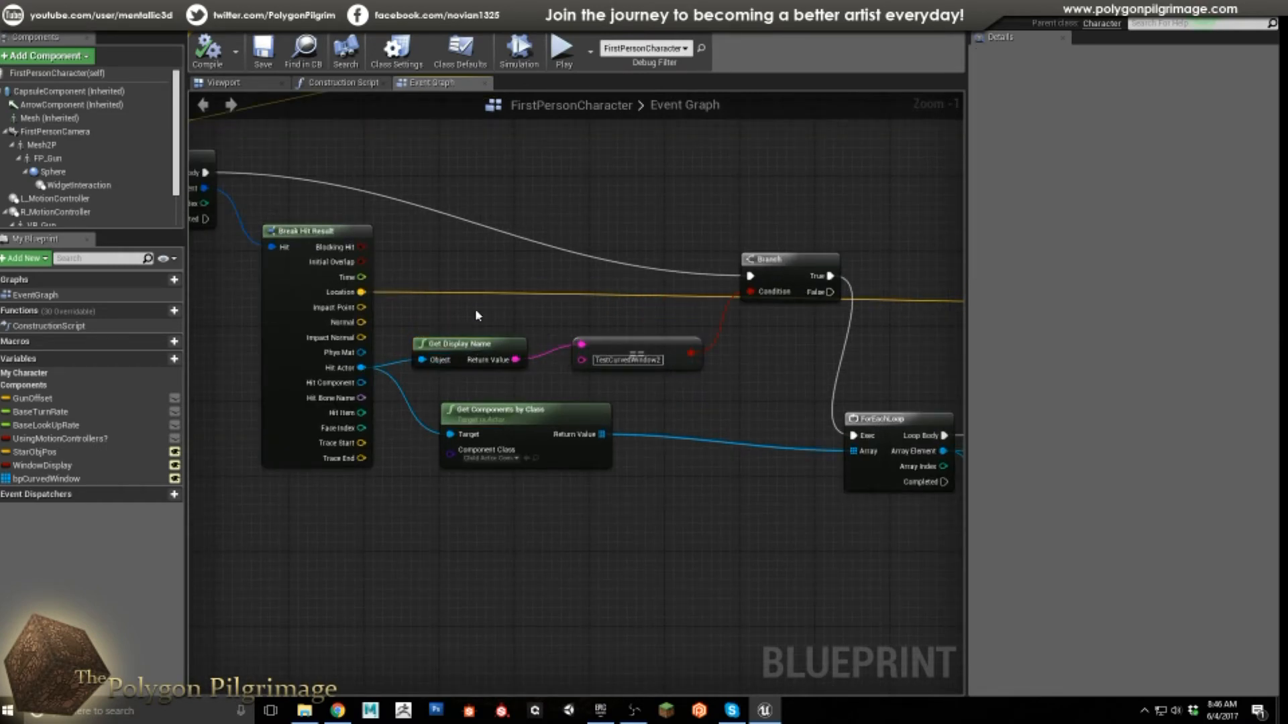
Step: Retrace the chain from MultiLineTraceByChannel to the TestCurvedWindow2 name comparison and its Branch node
right_click_drag(261, 313, 597, 324)
right_click_drag(377, 316, 304, 338)
right_click_drag(402, 345, 577, 388)
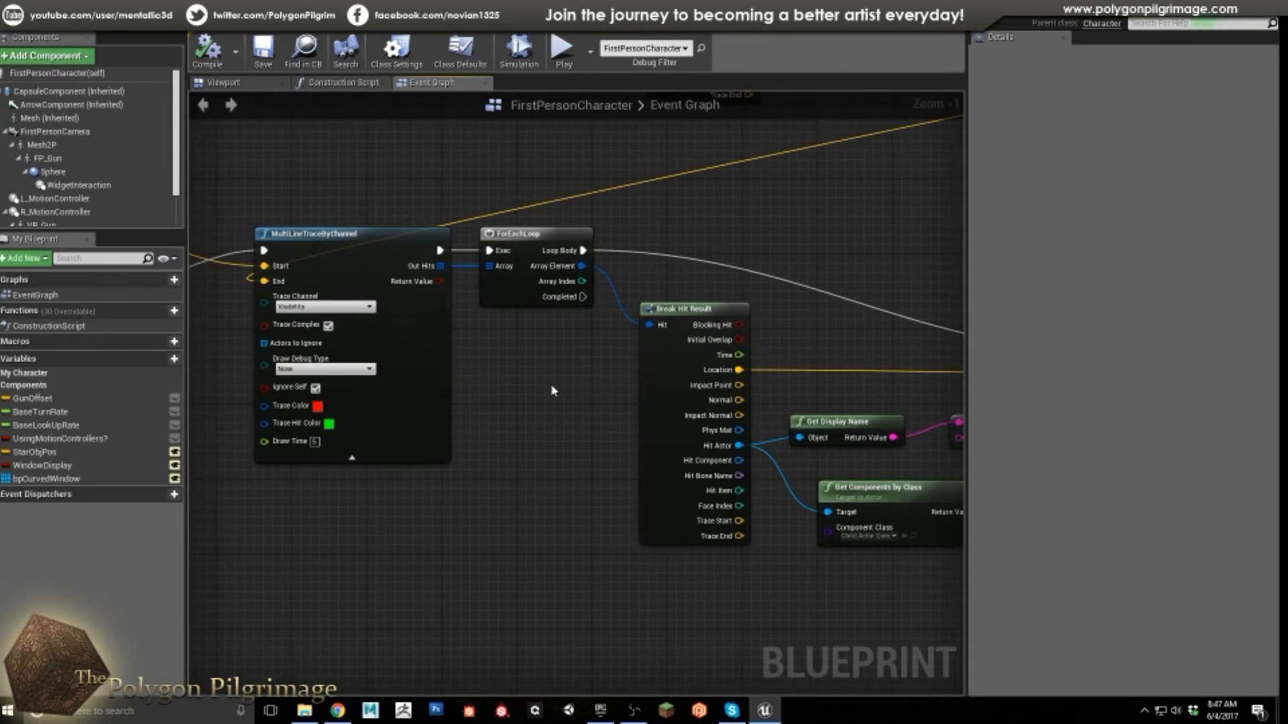
right_click_drag(552, 388, 553, 374)
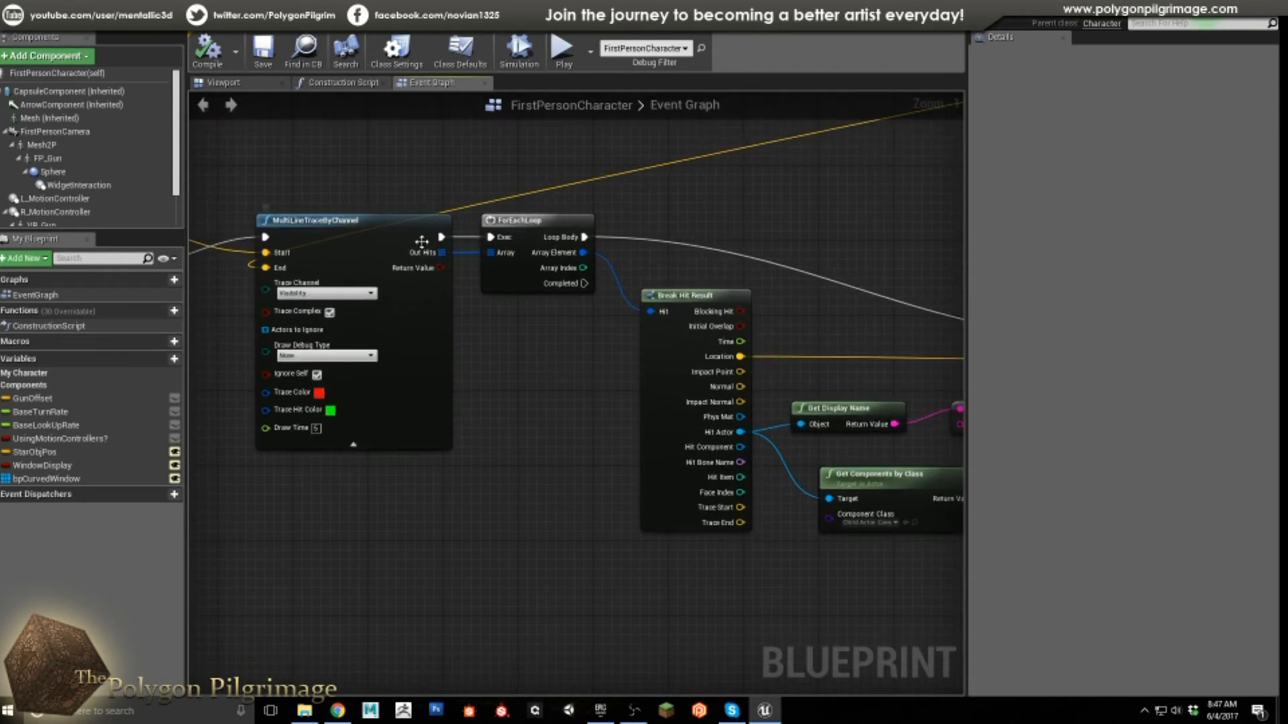
right_click_drag(629, 300, 451, 249)
right_click_drag(670, 283, 481, 212)
left_click_drag(494, 305, 597, 297)
right_click_drag(789, 324, 749, 320)
left_click(723, 218)
right_click_drag(817, 297, 671, 264)
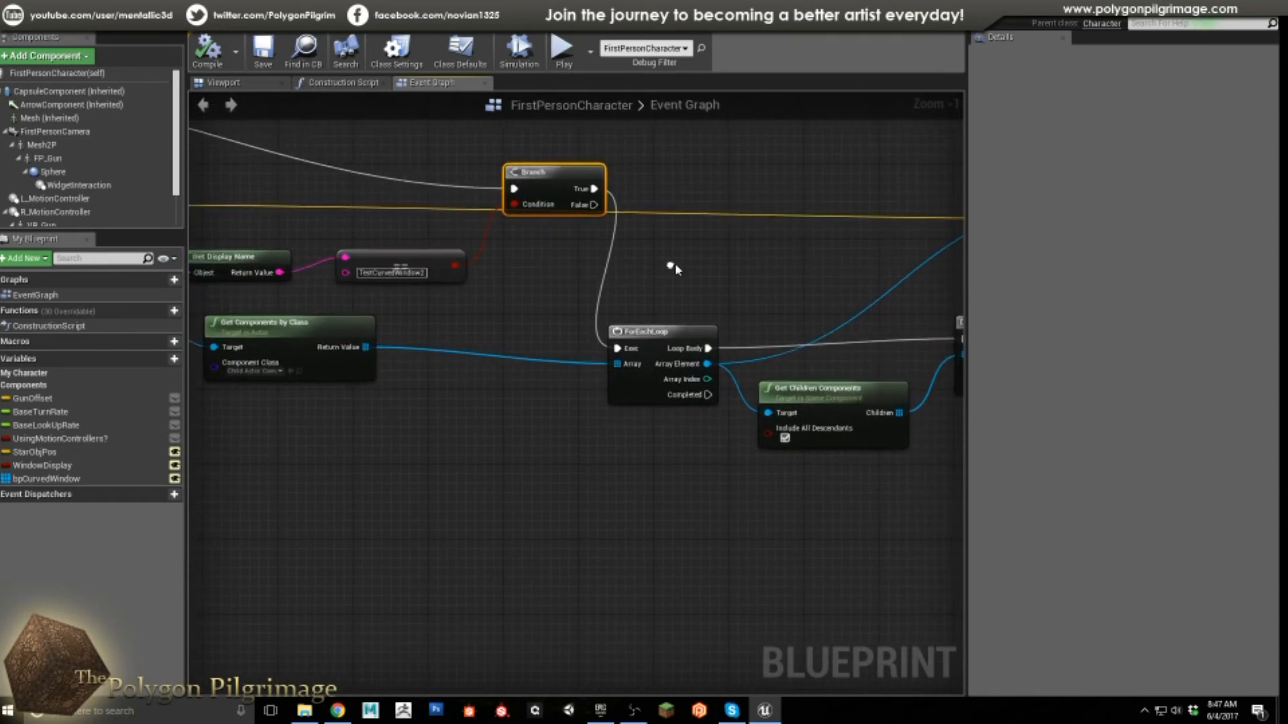
Step: Examine how Hit Actor feeds both Get Components by Class and the display name comparison
right_click_drag(263, 355, 491, 365)
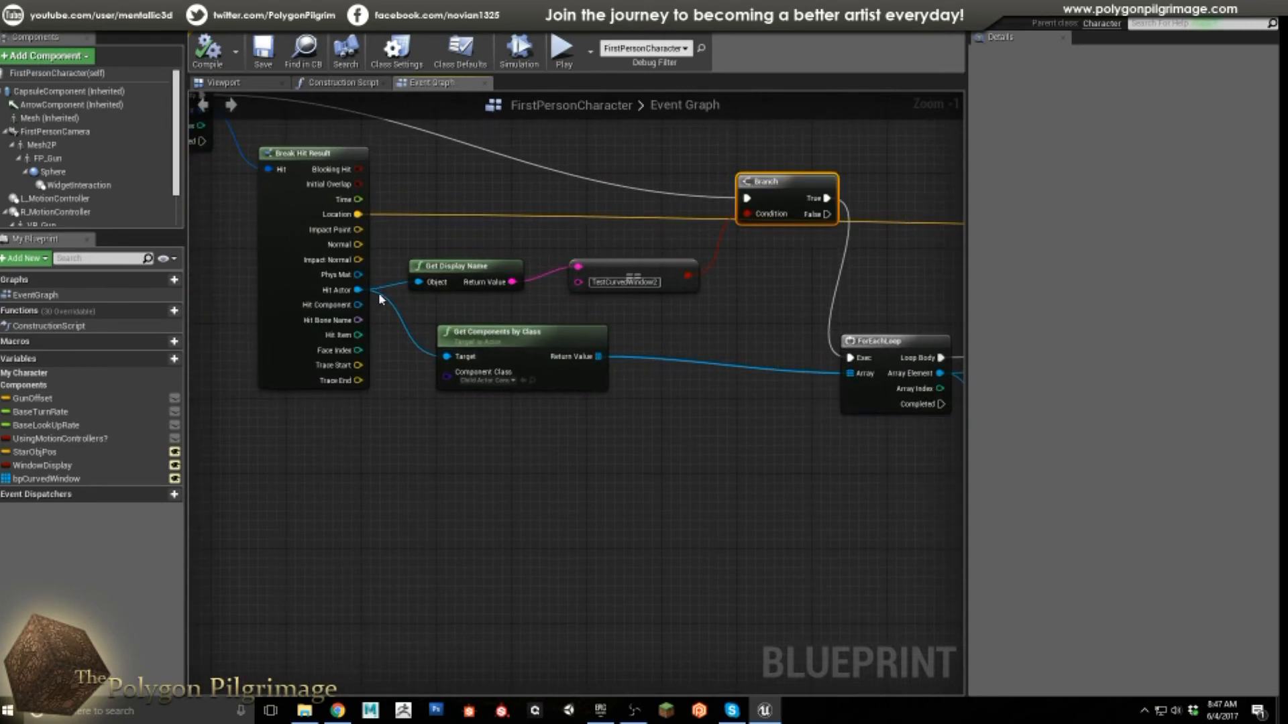
left_click(499, 378)
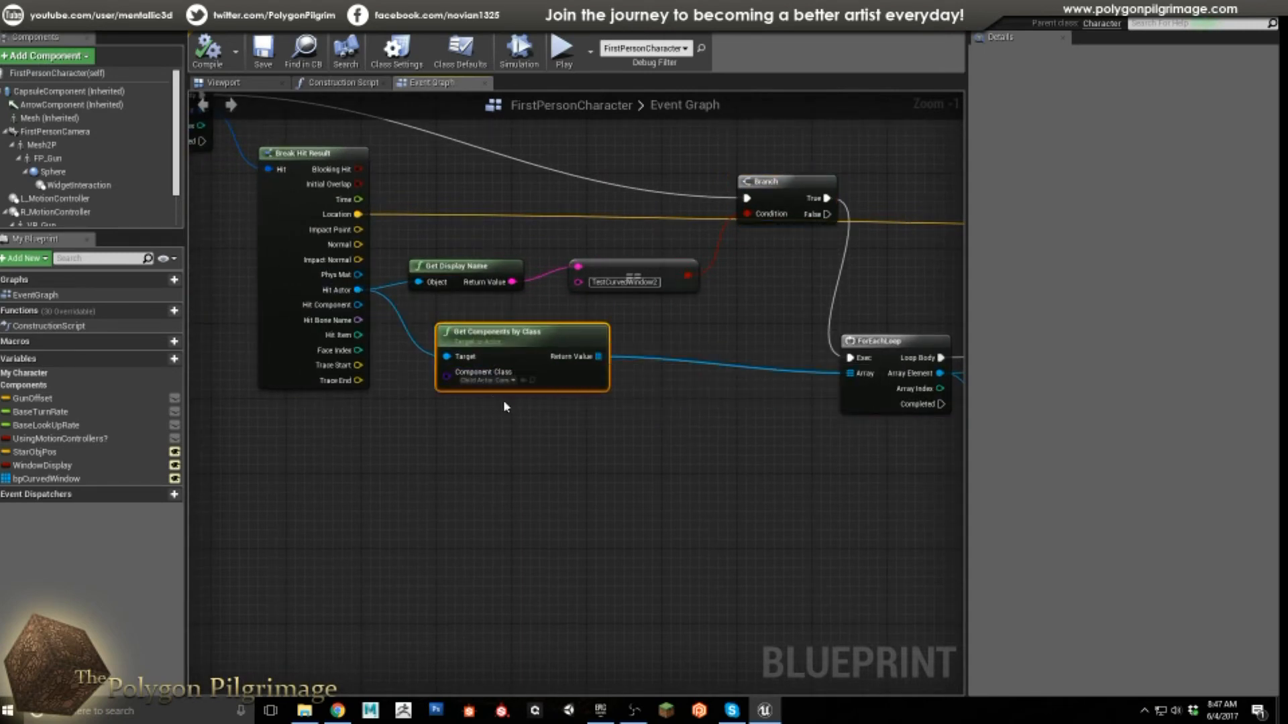
right_click_drag(661, 315, 554, 336)
left_click(410, 293)
left_click(501, 289)
Step: Inspect the ForEachLoop that runs through the components returned by Get Components by Class
right_click_drag(669, 200, 513, 148)
left_click(625, 374)
right_click_drag(661, 362, 783, 358)
right_click_drag(608, 424, 305, 433)
right_click_drag(817, 255, 972, 287)
right_click_drag(384, 446, 543, 443)
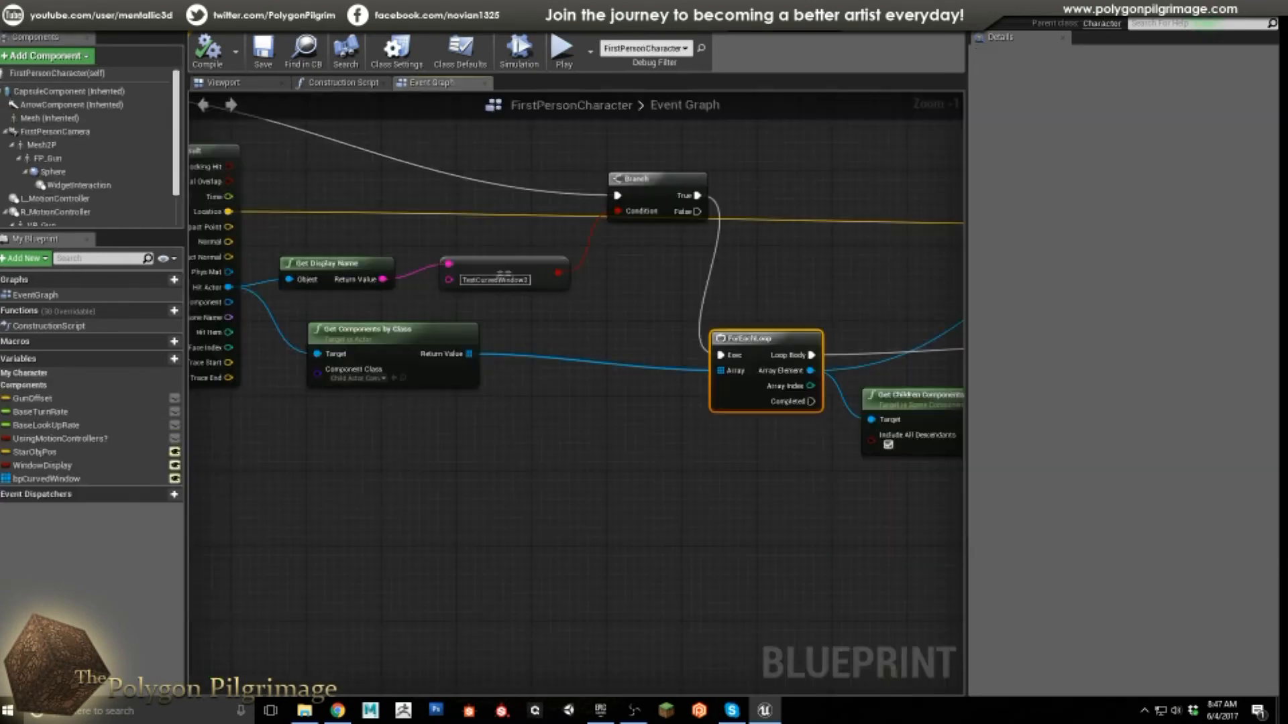
Step: Check the Get Components by Class node, then view the bpWindowCursor child actor component in the TestCurvedWindow2 blueprint
right_click_drag(515, 358, 567, 368)
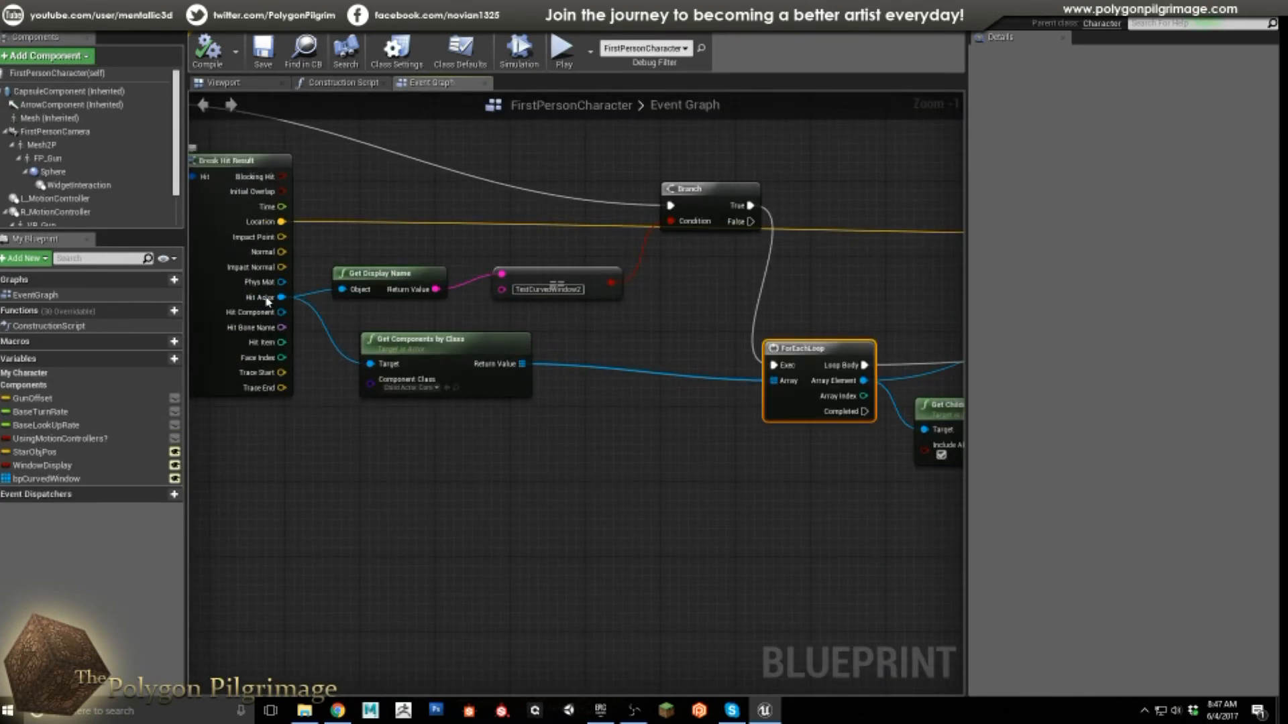
left_click(421, 391)
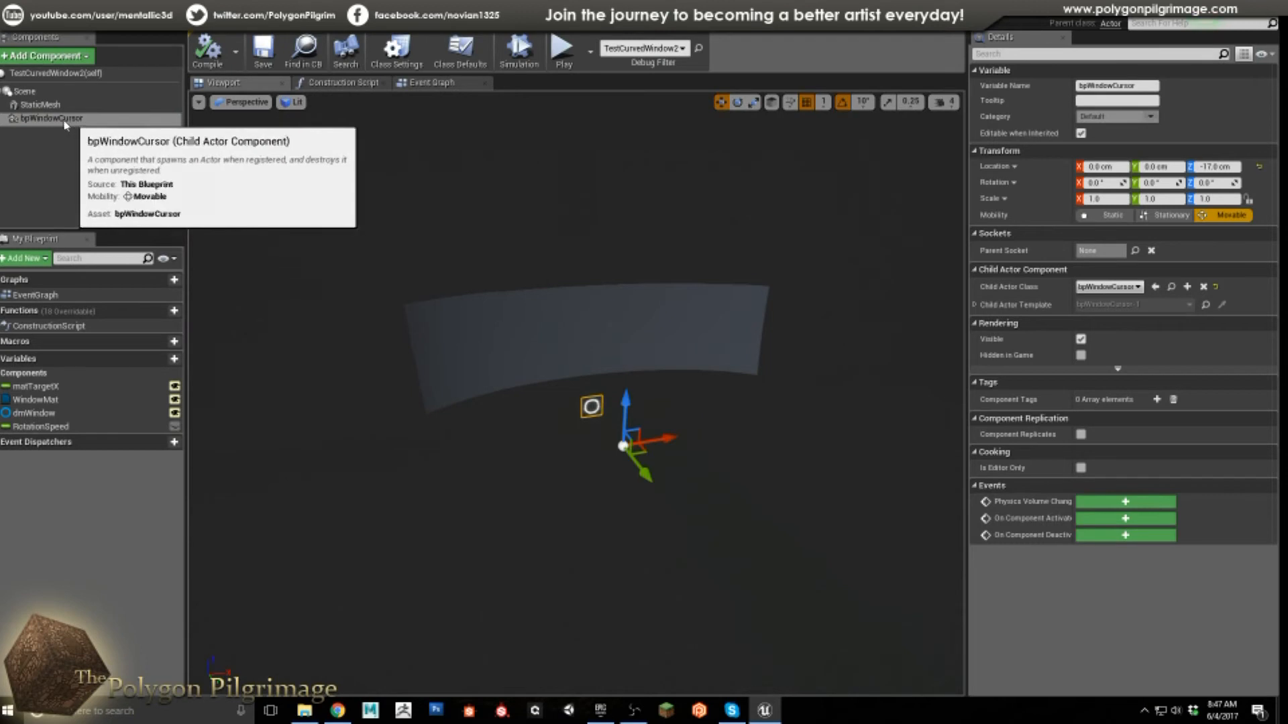
left_click(65, 120)
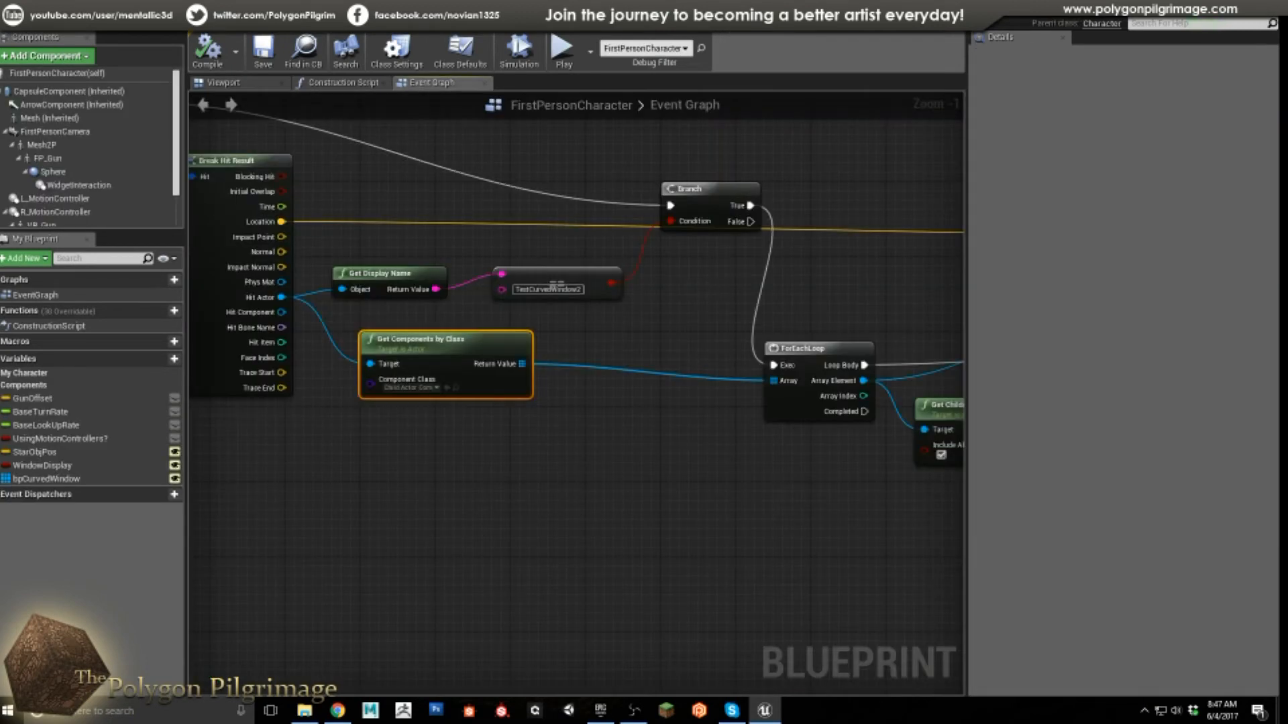
Step: Back in the FirstPersonCharacter graph, follow the component loop through Get Children Components to the second ForEachLoop
right_click_drag(708, 291, 438, 265)
left_click(570, 318)
right_click_drag(663, 308, 631, 258)
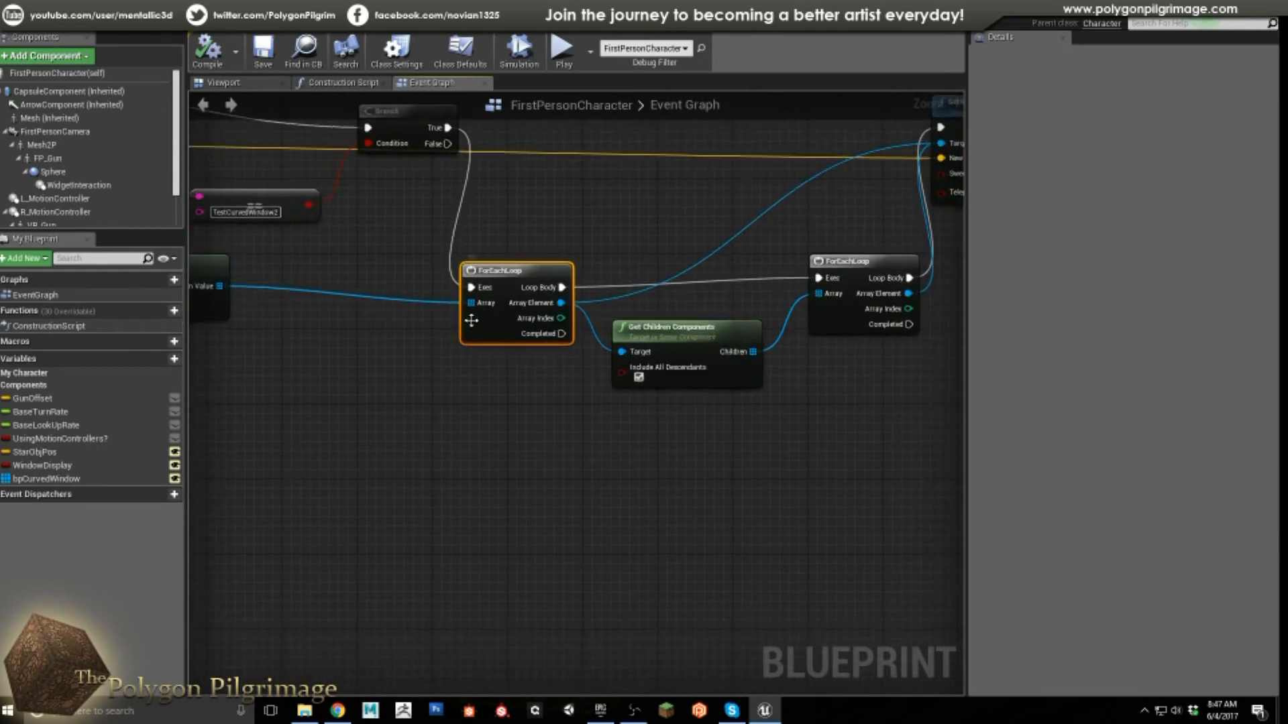
right_click_drag(626, 402, 499, 405)
left_click(502, 328)
right_click_drag(569, 382, 546, 418)
left_click(711, 301)
Step: Nudge the SetWorldLocation node slightly farther from the second ForEachLoop
right_click_drag(808, 397, 705, 439)
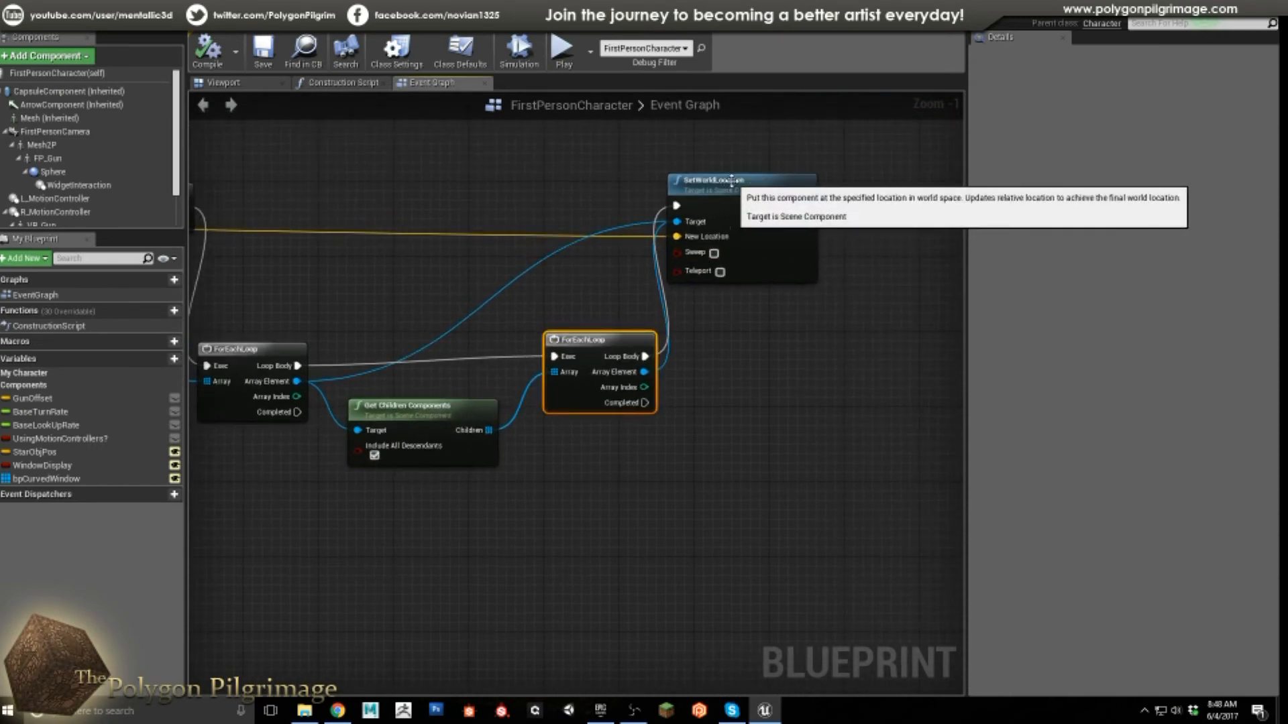
left_click_drag(671, 256, 713, 256)
right_click_drag(577, 440, 635, 432)
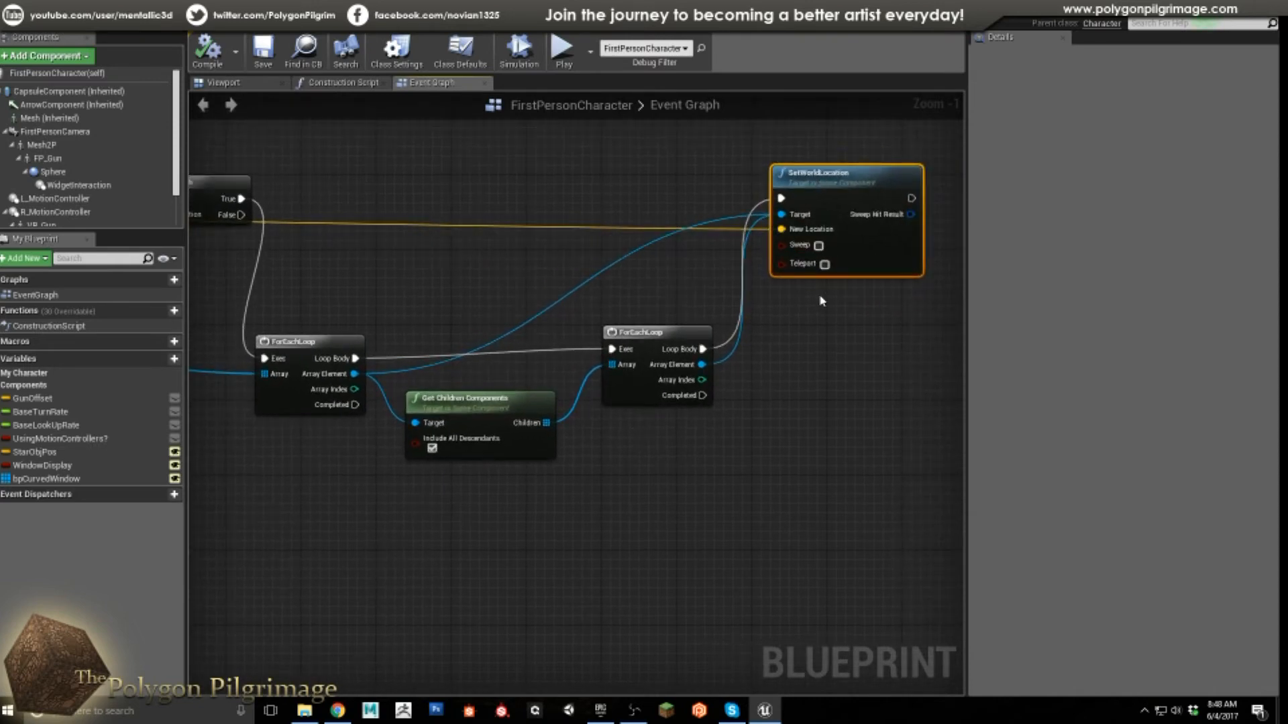
Step: Review the trace hit chain from Break Hit Result through the TestCurvedWindow2 comparison, Branch and Hit Actor output
right_click_drag(469, 296, 652, 298)
scroll(593, 296, "down", 2)
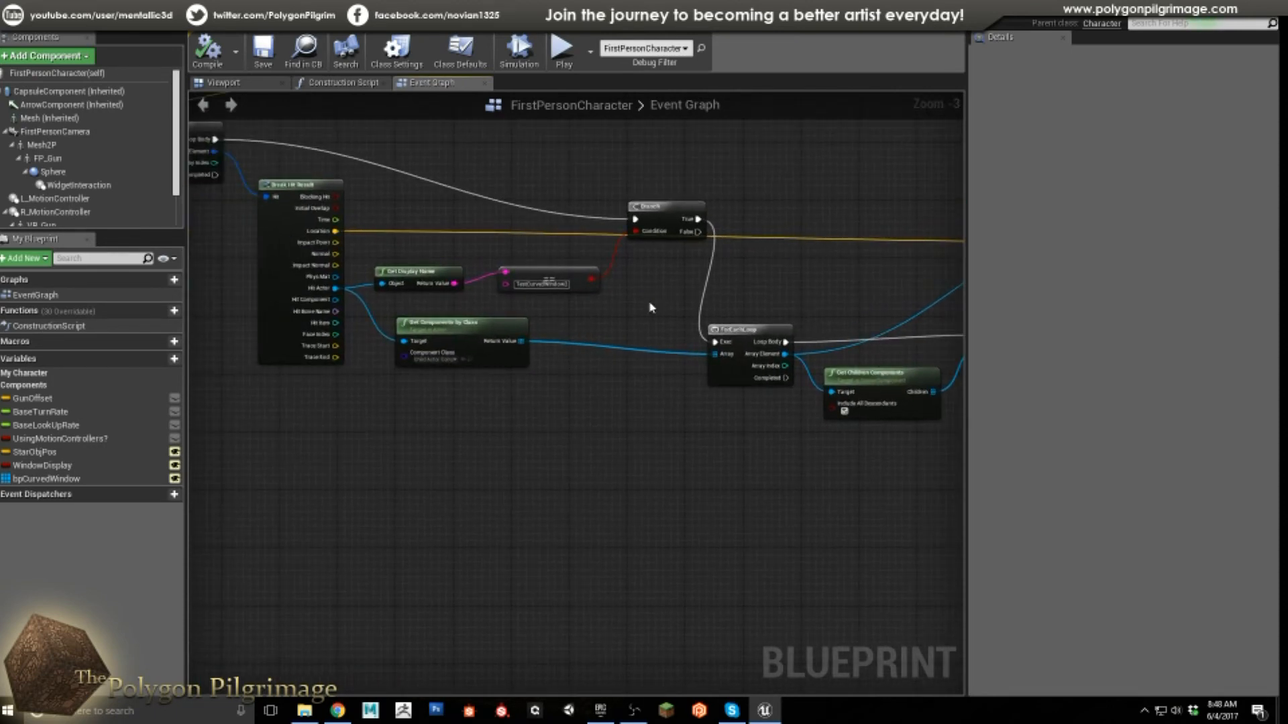
right_click_drag(221, 251, 375, 267)
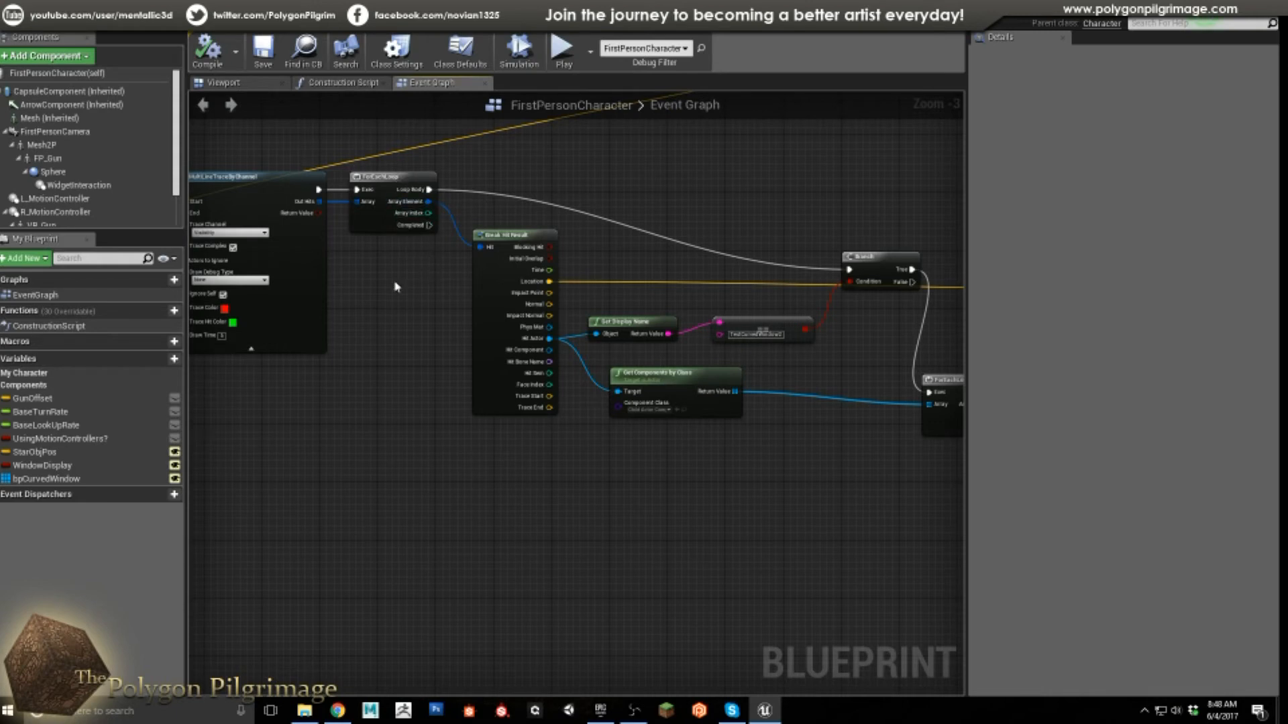
right_click_drag(599, 269, 465, 221)
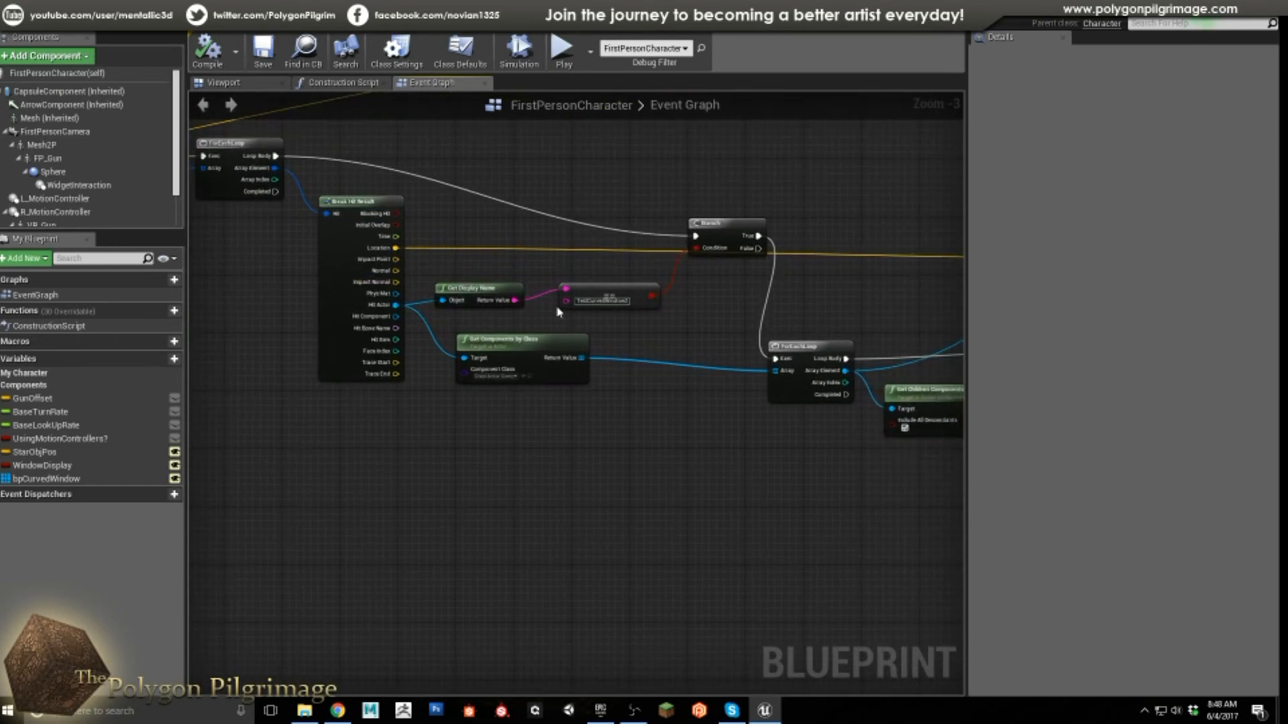
left_click(607, 292)
right_click_drag(695, 309, 583, 300)
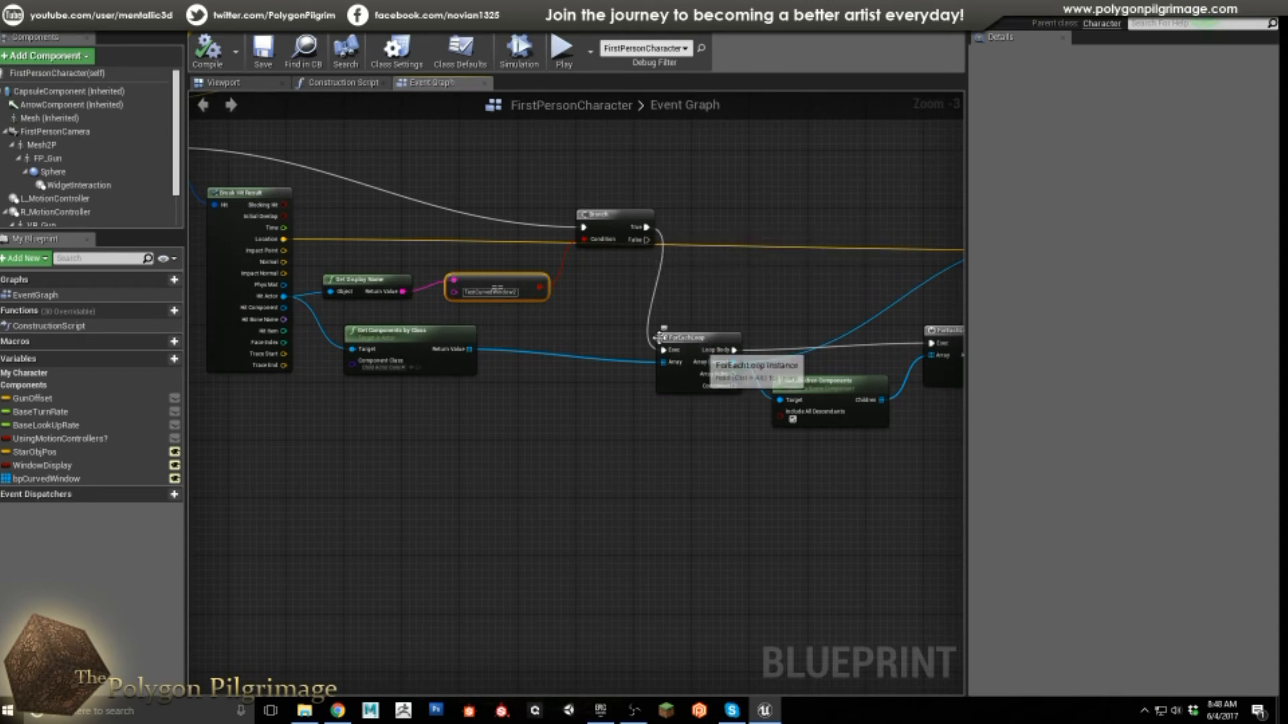
right_click_drag(591, 310, 663, 294)
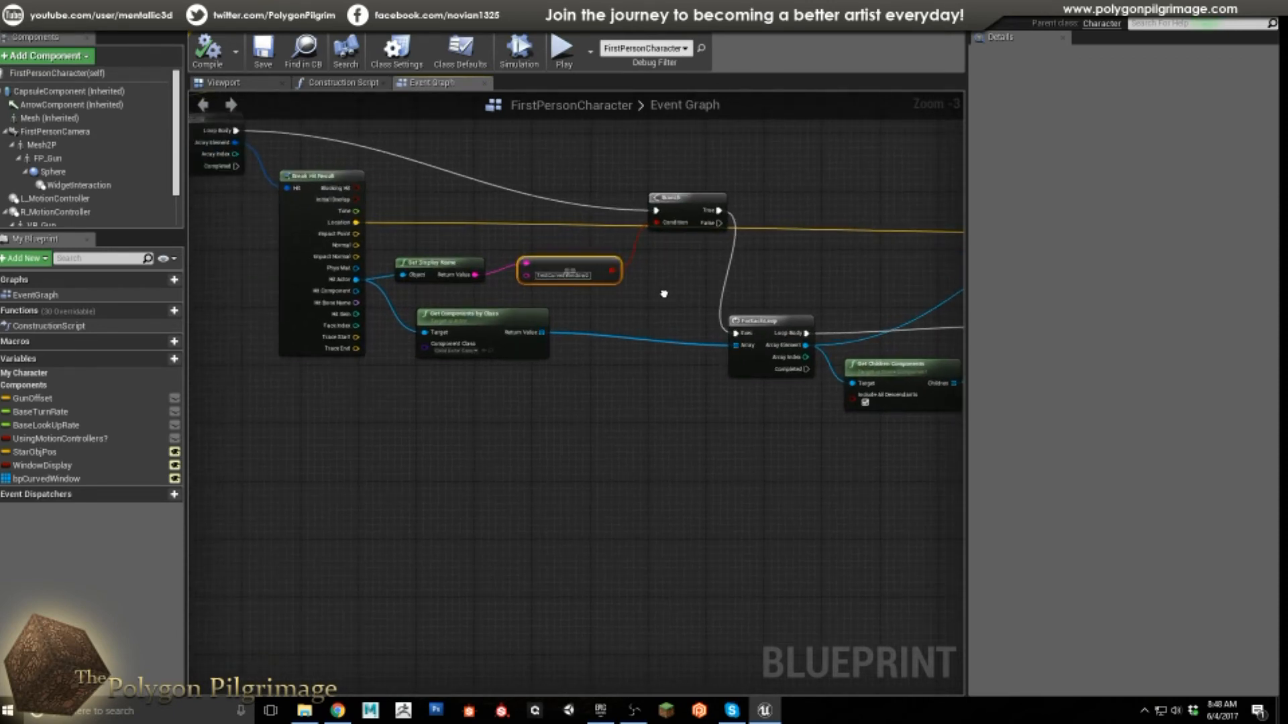
scroll(483, 324, "up", 1)
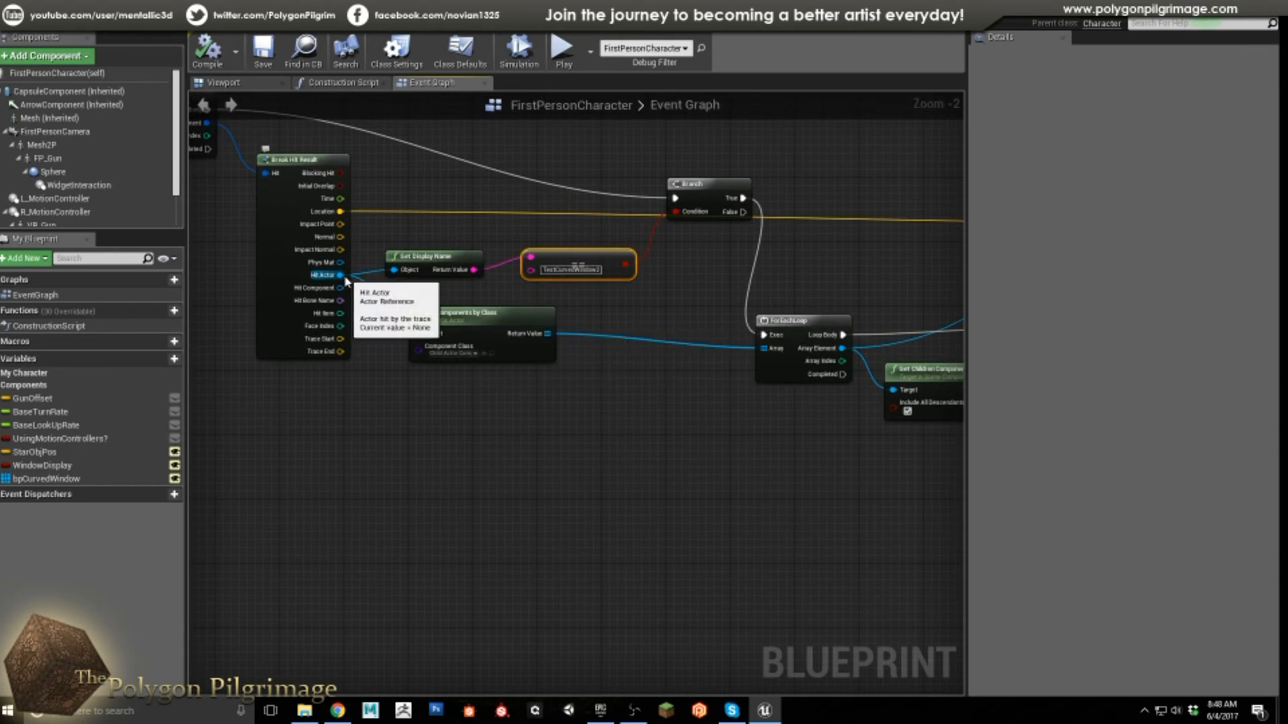
Step: Review how Get Children Components and the second ForEachLoop lead into the SetWorldLocation node
right_click_drag(540, 387, 354, 397)
right_click_drag(603, 287, 499, 266)
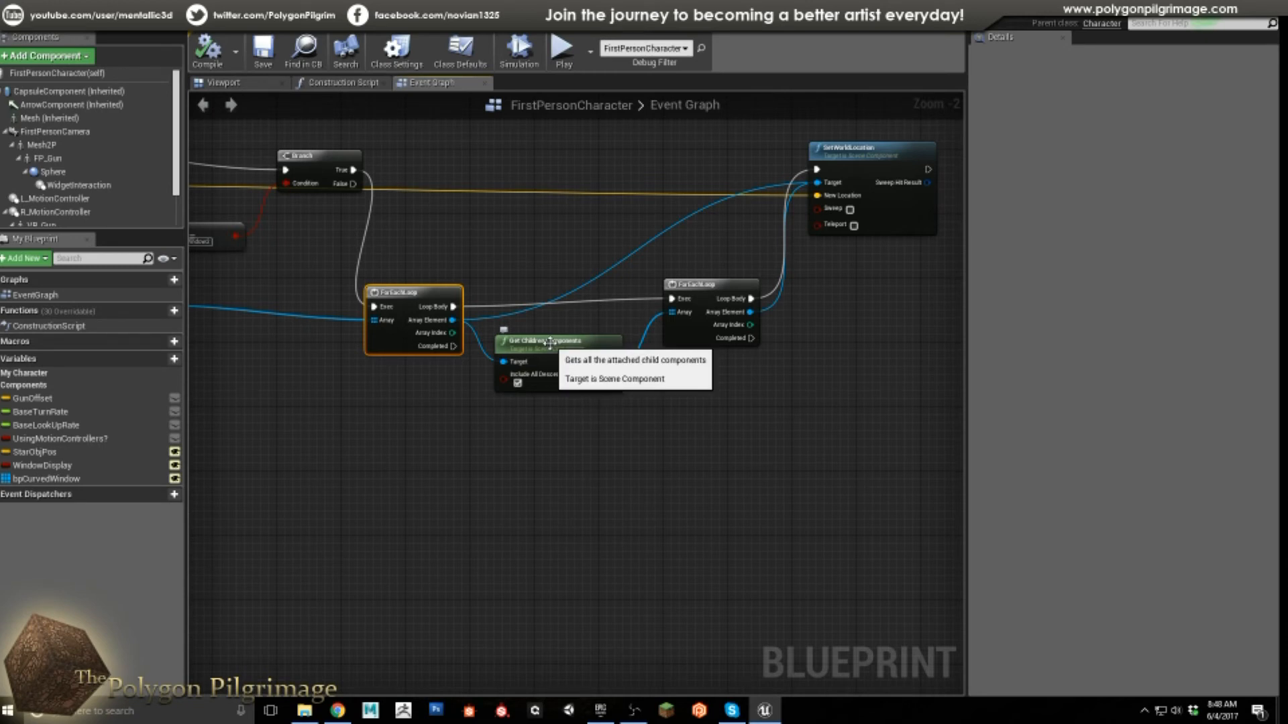
right_click_drag(665, 434, 620, 478)
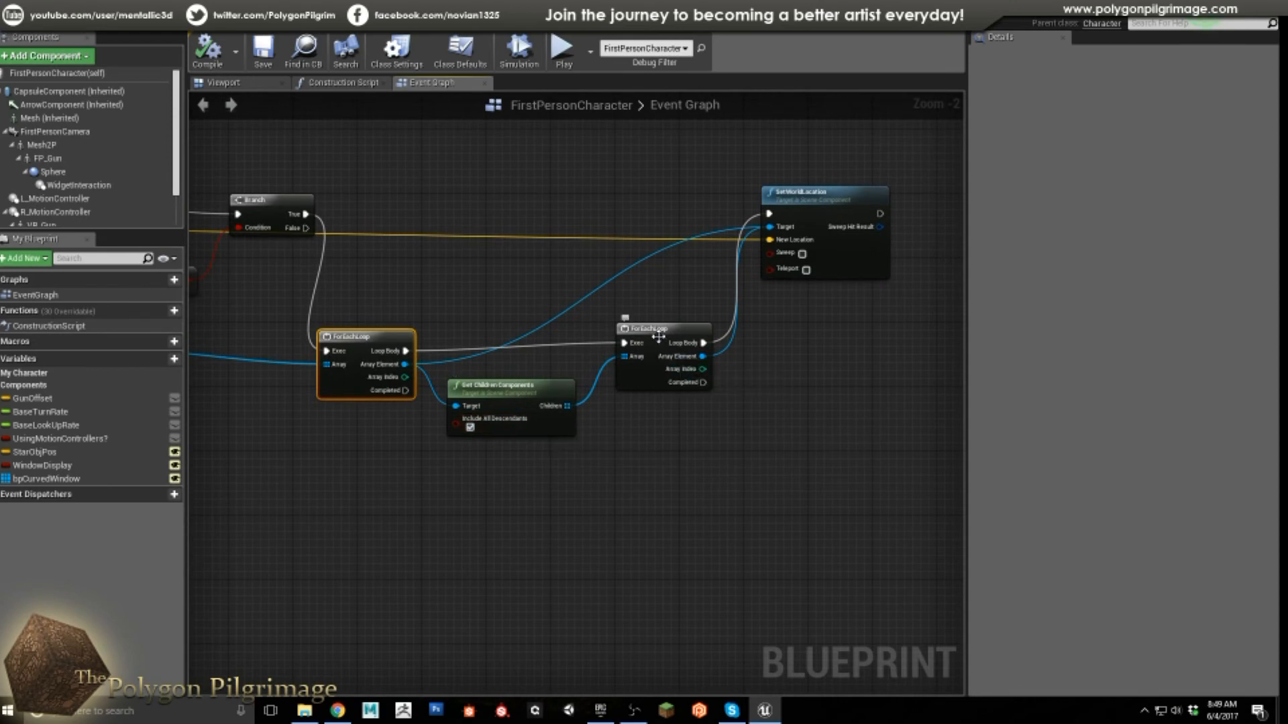
left_click(620, 365)
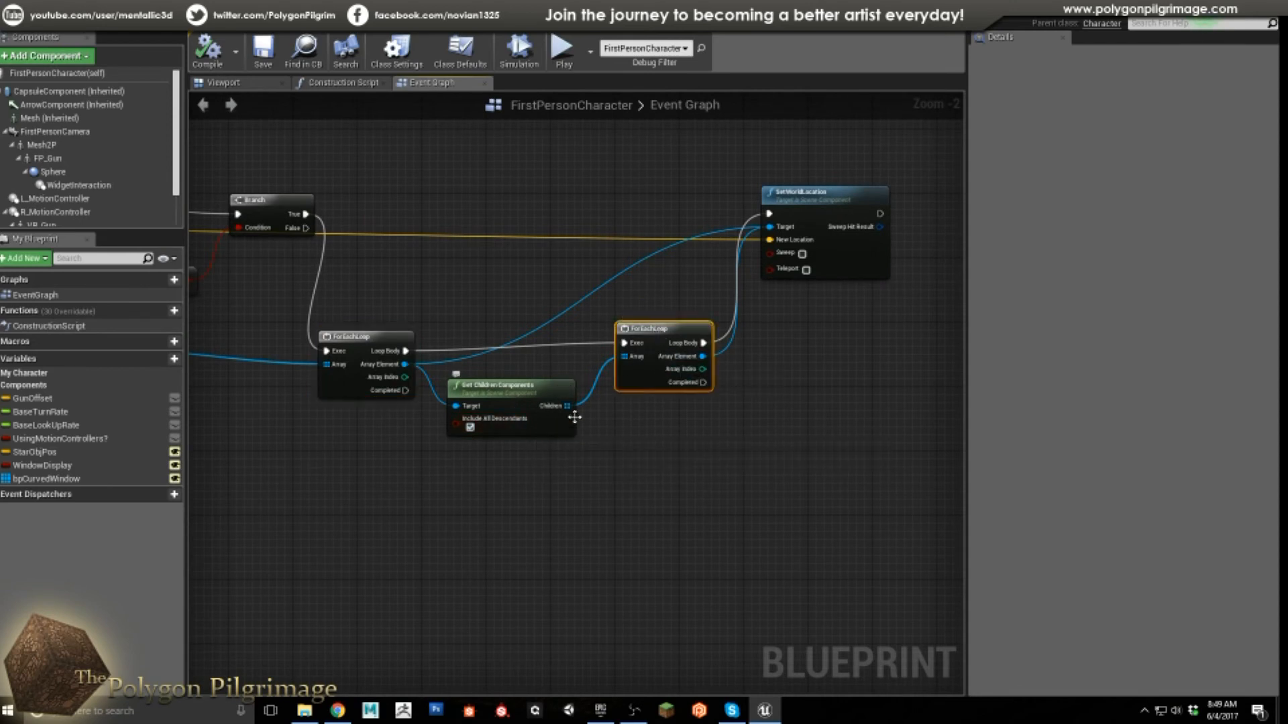
Step: Review the wiring from Break Hit Result and Get Components by Class through both ForEachLoops to the SetWorldLocation node
right_click_drag(434, 283, 705, 269)
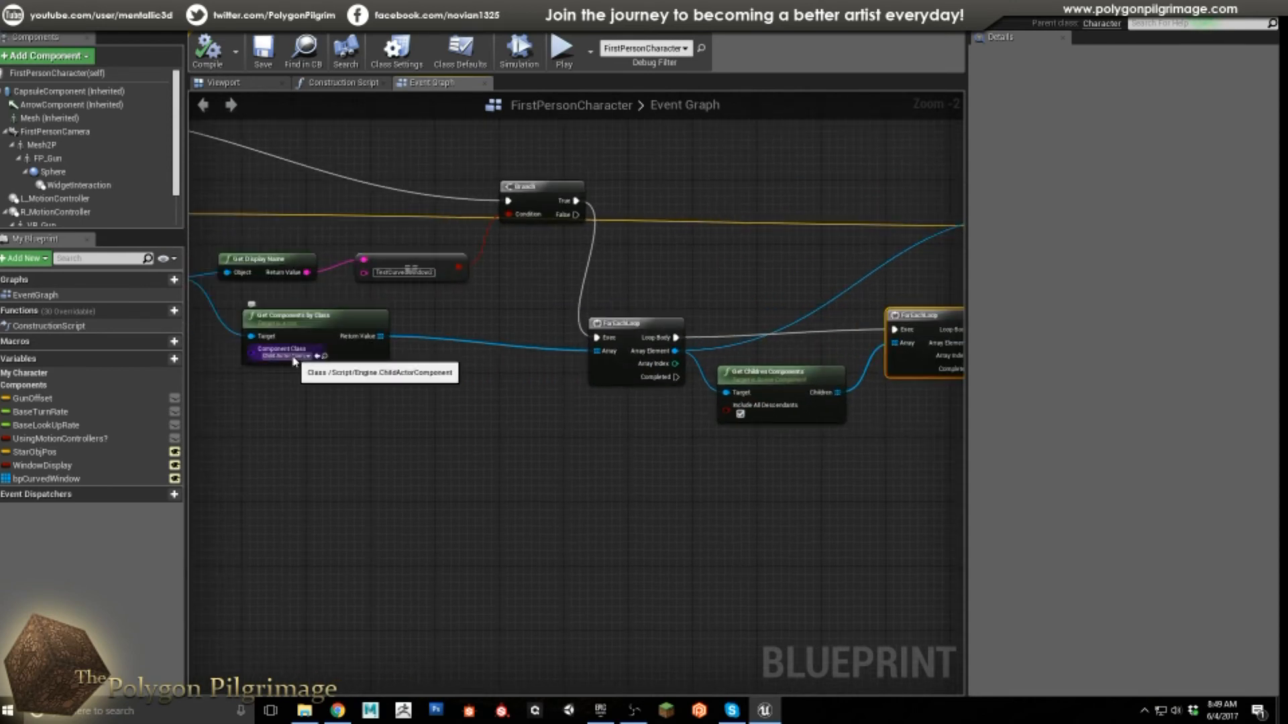
right_click_drag(827, 253, 559, 268)
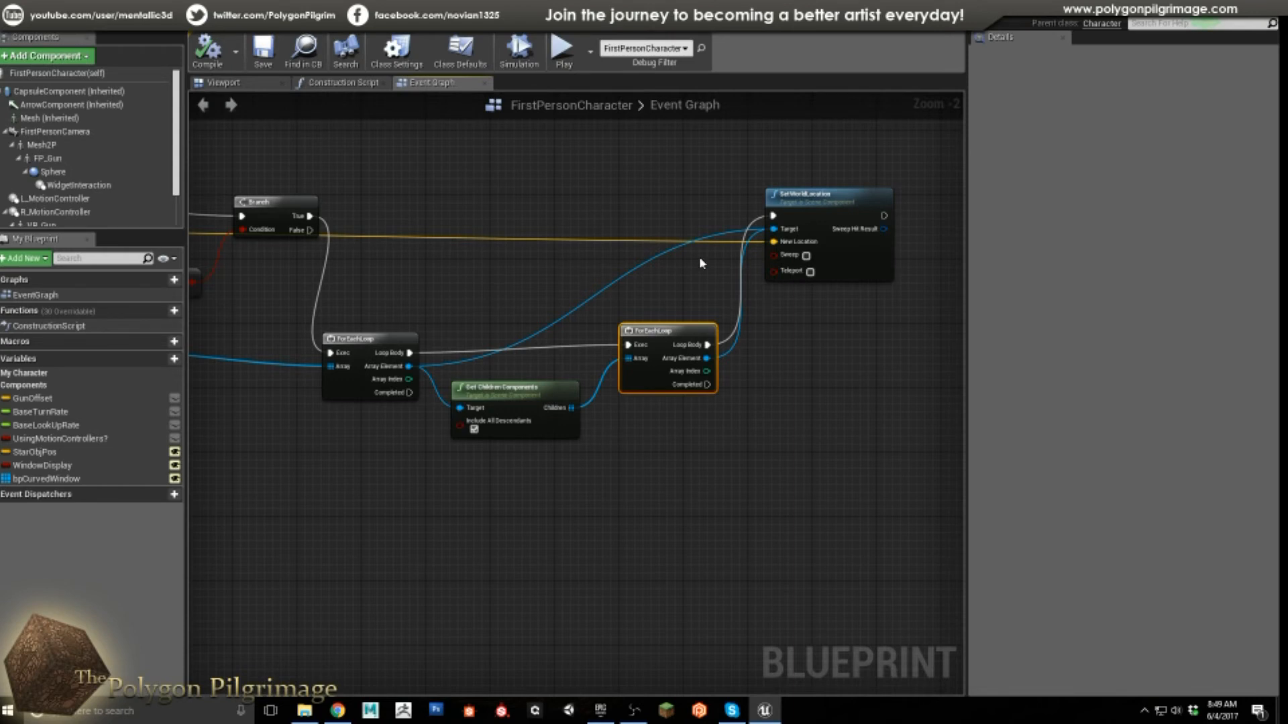
right_click_drag(423, 314, 892, 307)
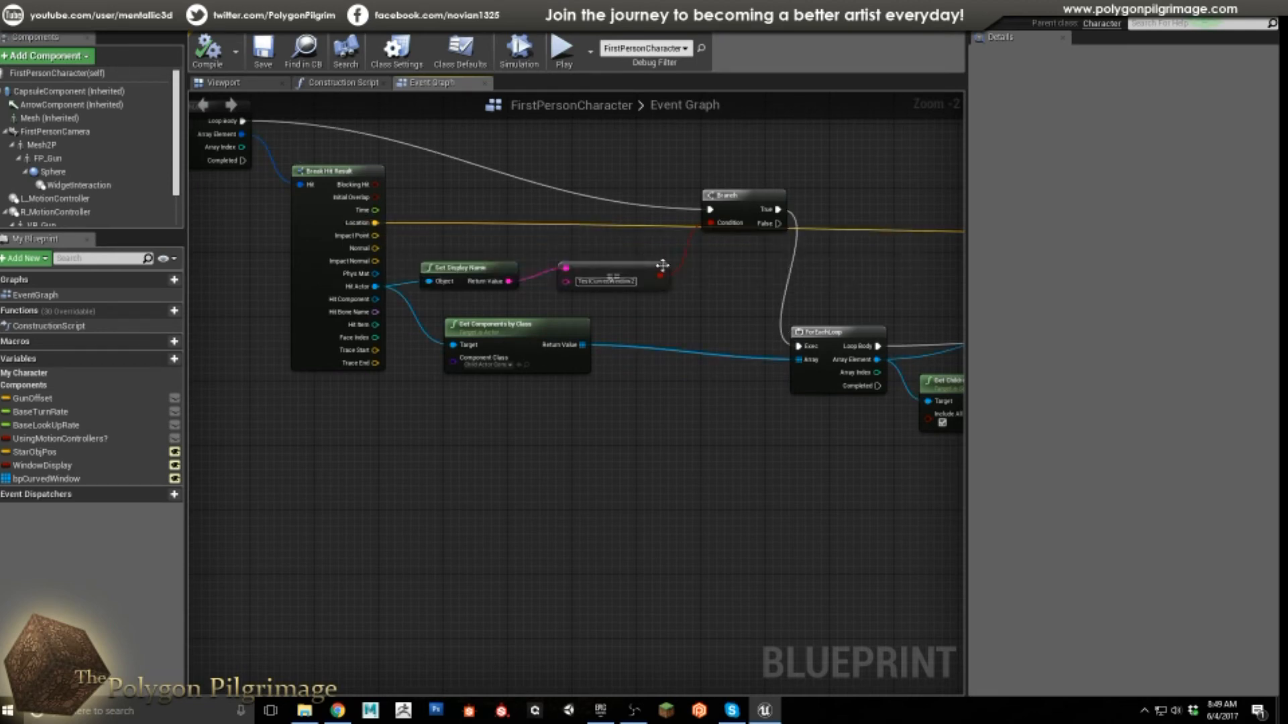
right_click_drag(761, 289, 394, 307)
scroll(575, 292, "down", 3)
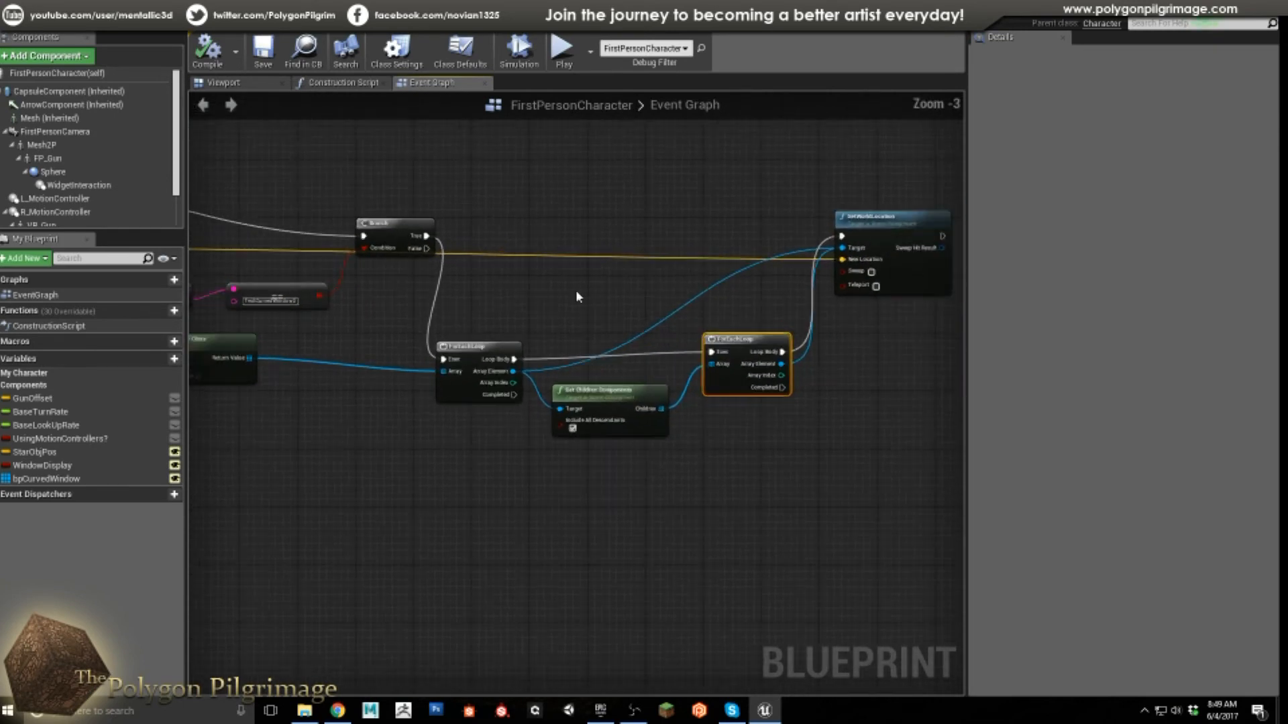
right_click_drag(576, 290, 743, 397)
scroll(742, 399, "down", 1)
right_click_drag(721, 338, 694, 245)
scroll(705, 325, "up", 1)
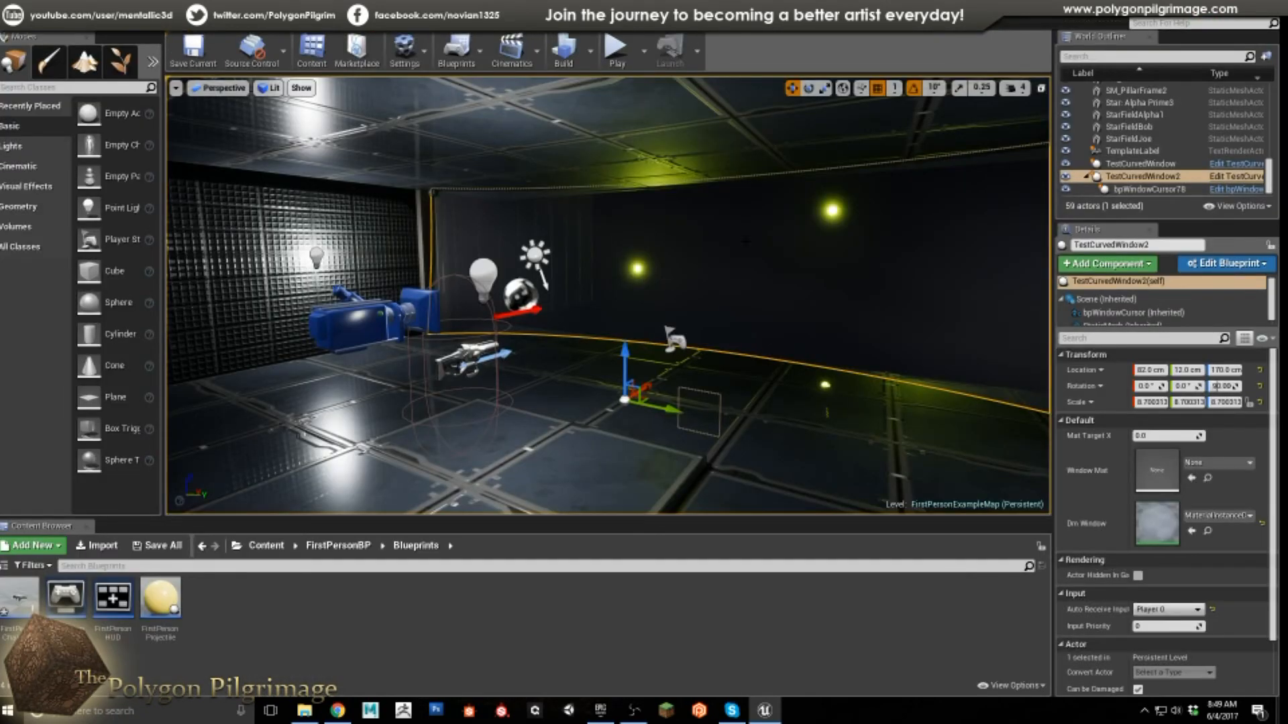
Step: Play the level from the main editor and walk the character up to the curved window facing the glowing stars
left_click(615, 49)
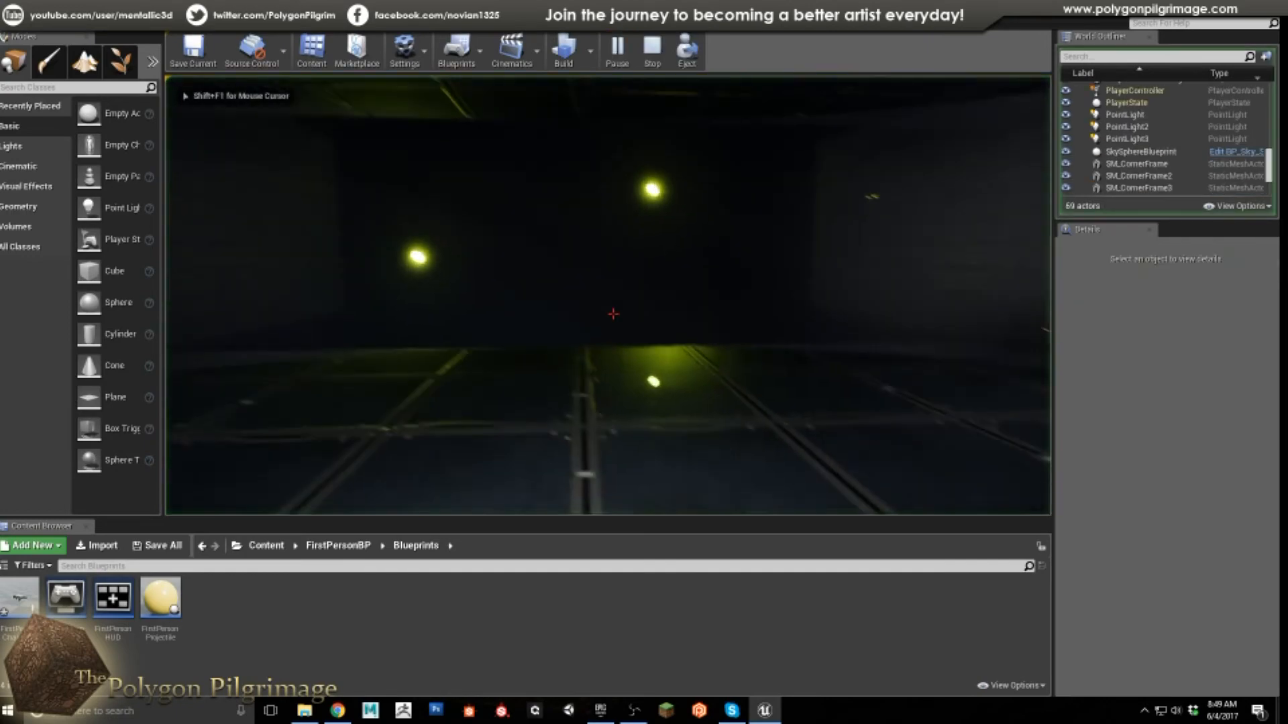
key("s")
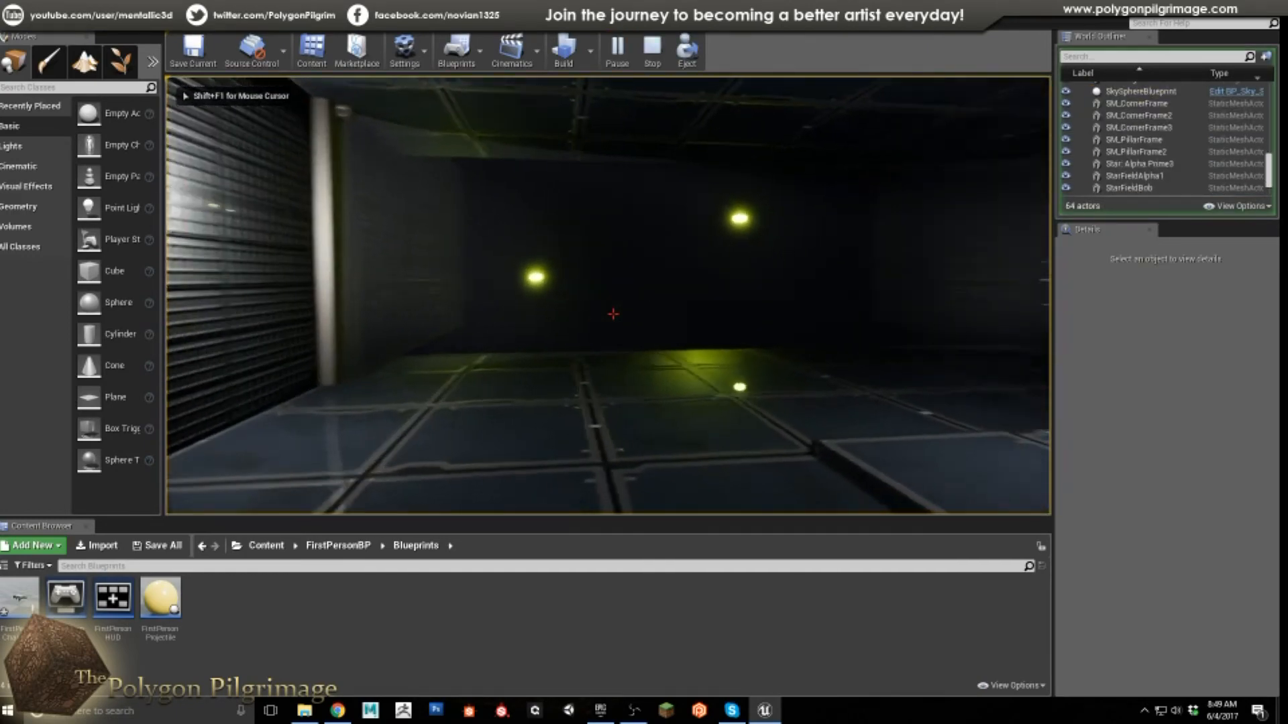
key("w")
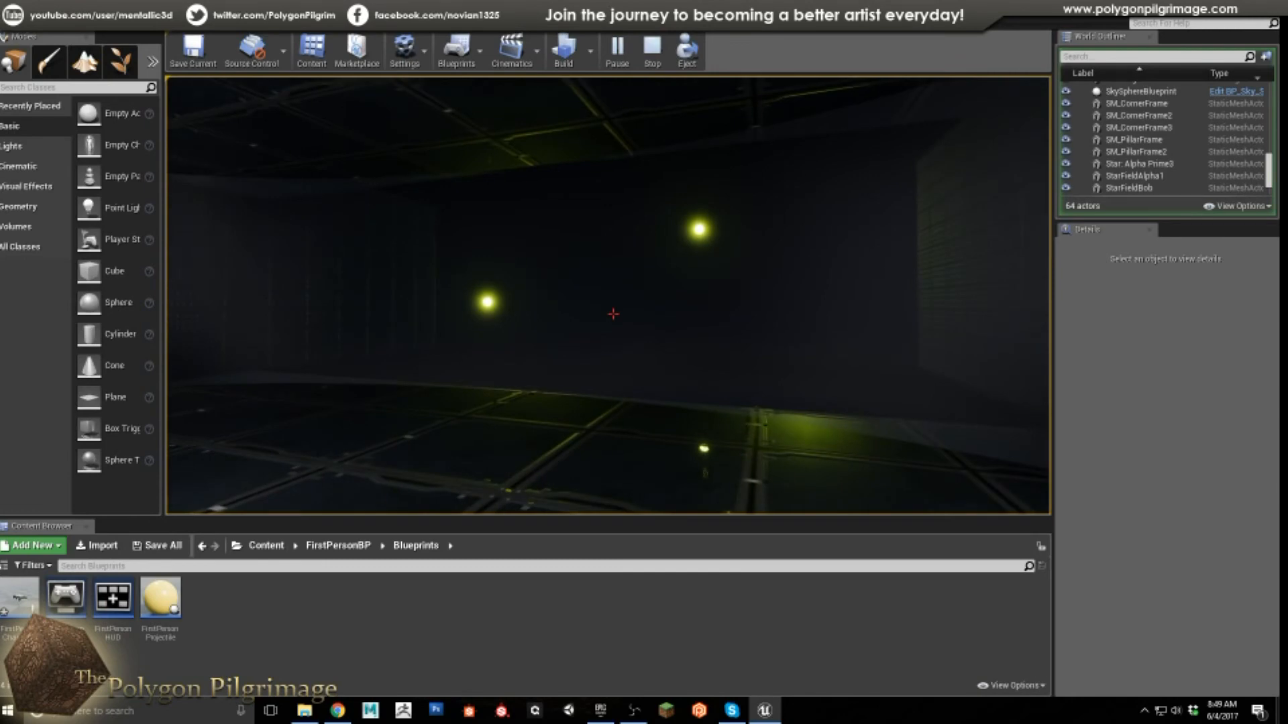
key("w")
key("w")
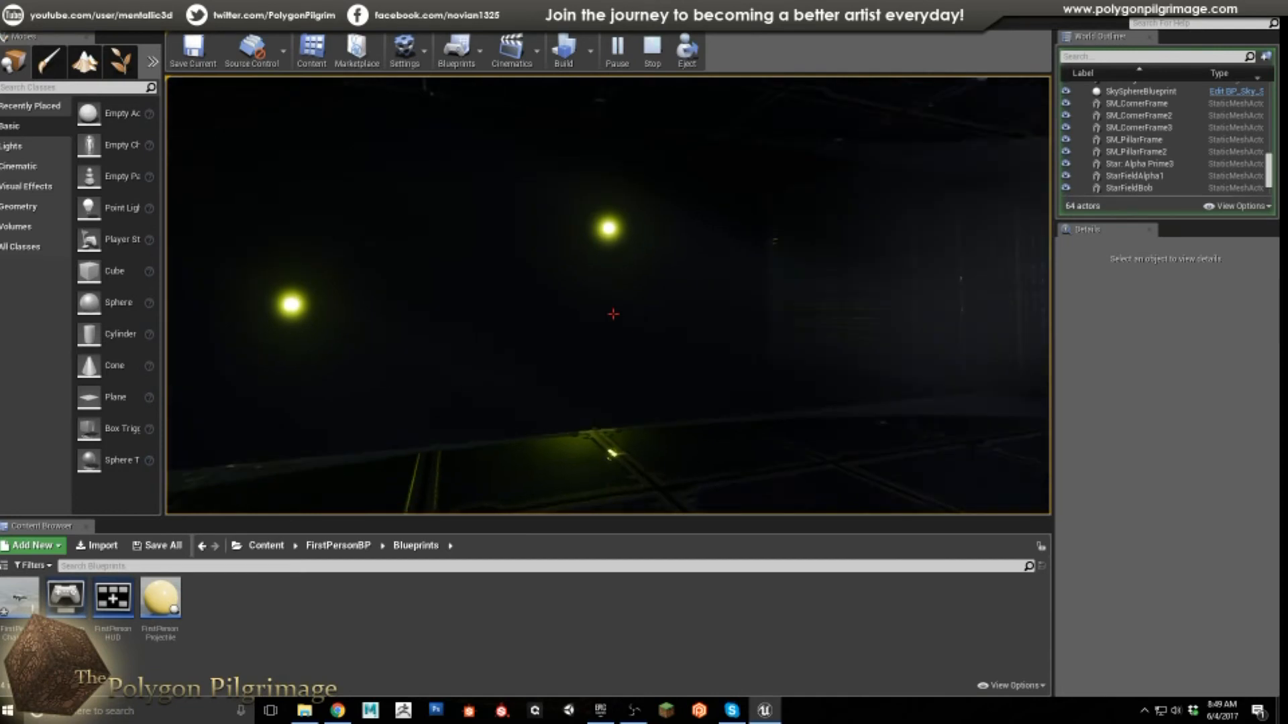
key("w")
key("w")
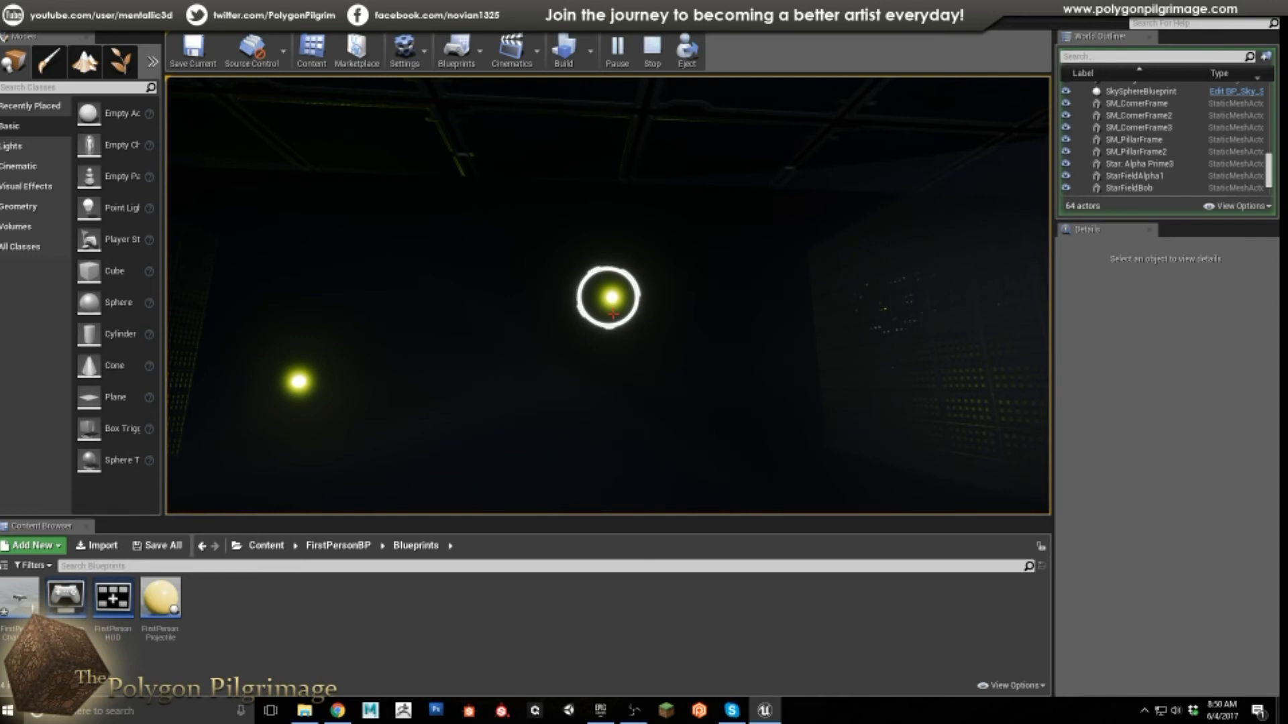
Step: Back away and strafe both ways in front of the window to test how the ring cursor tracks the star
key("s")
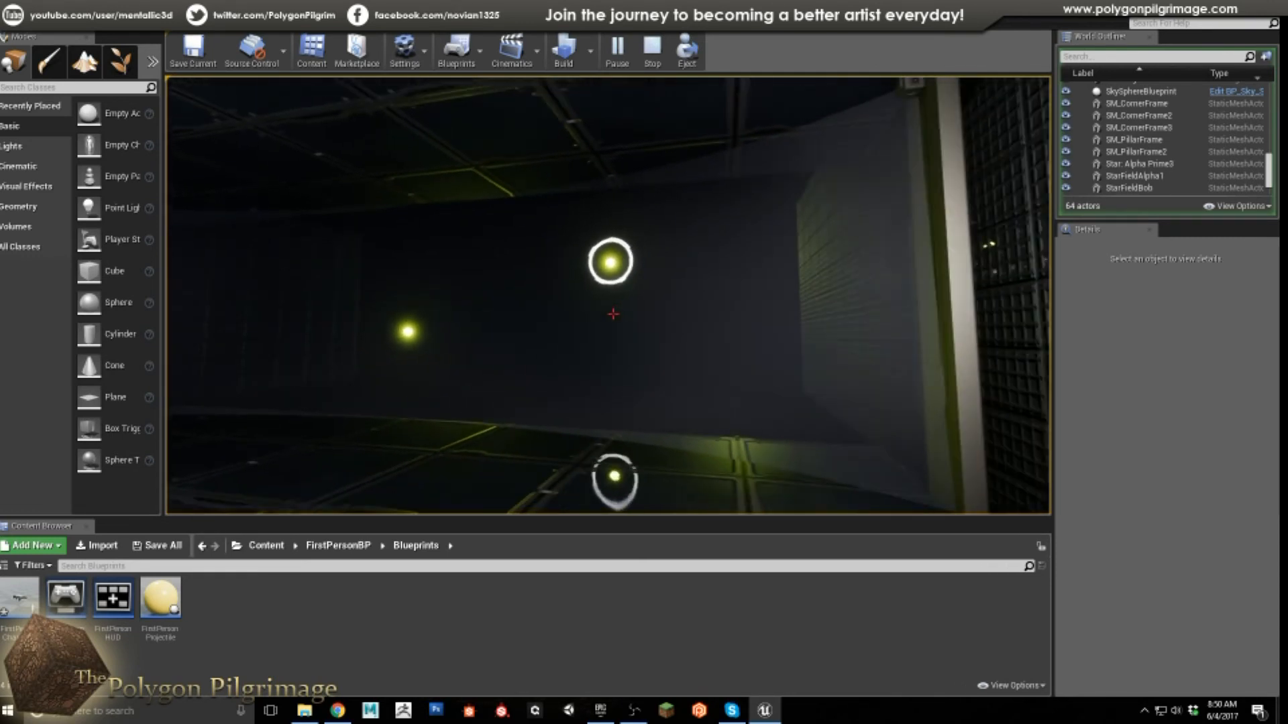
key("a")
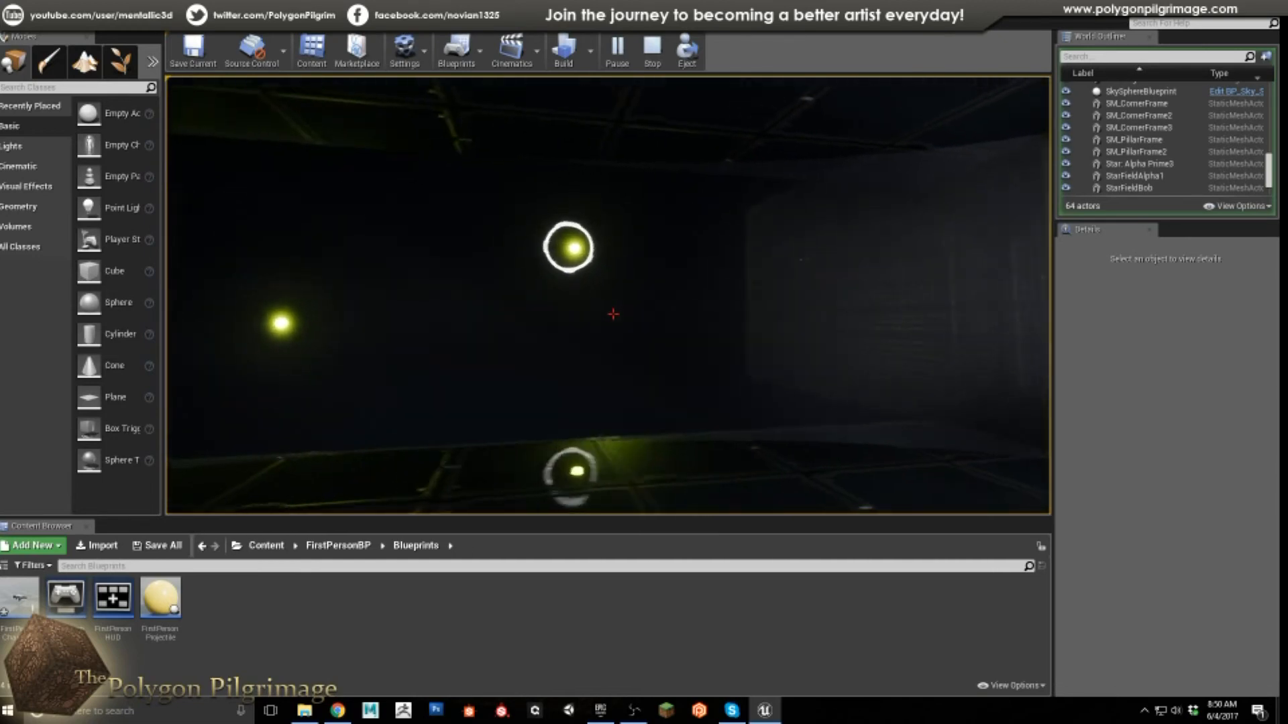
key("a")
key("d")
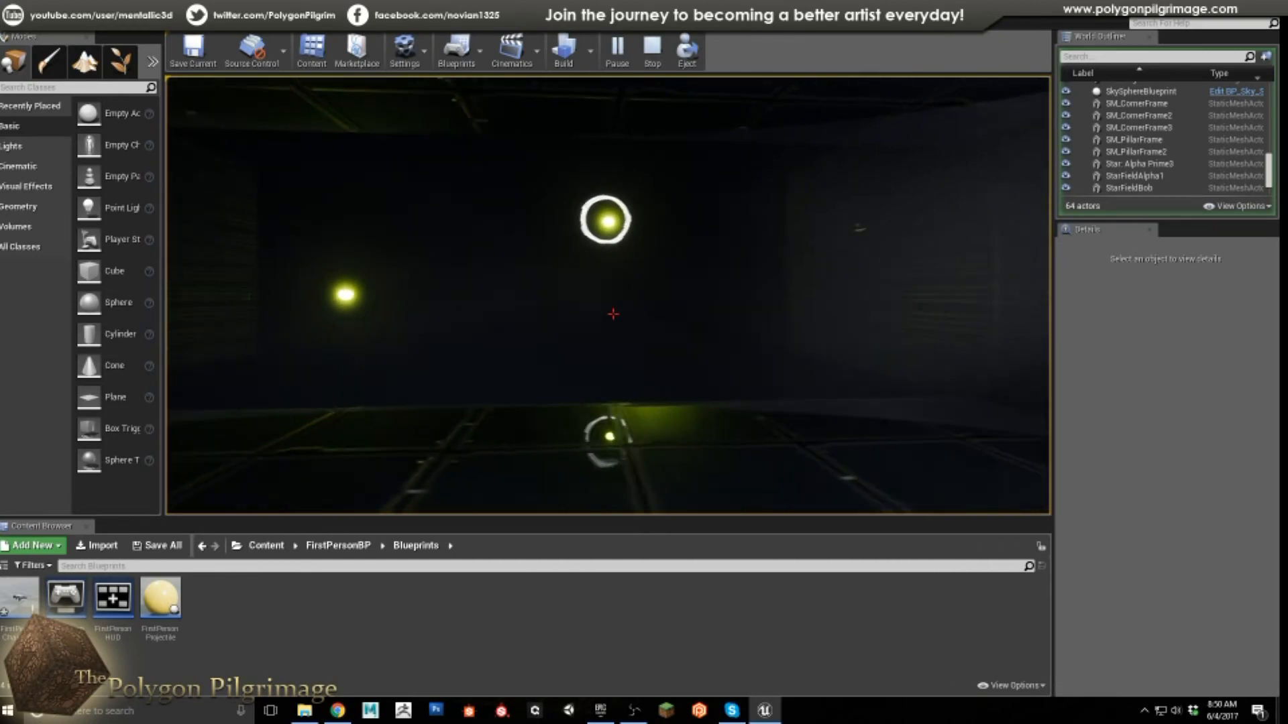
key("d")
key("w")
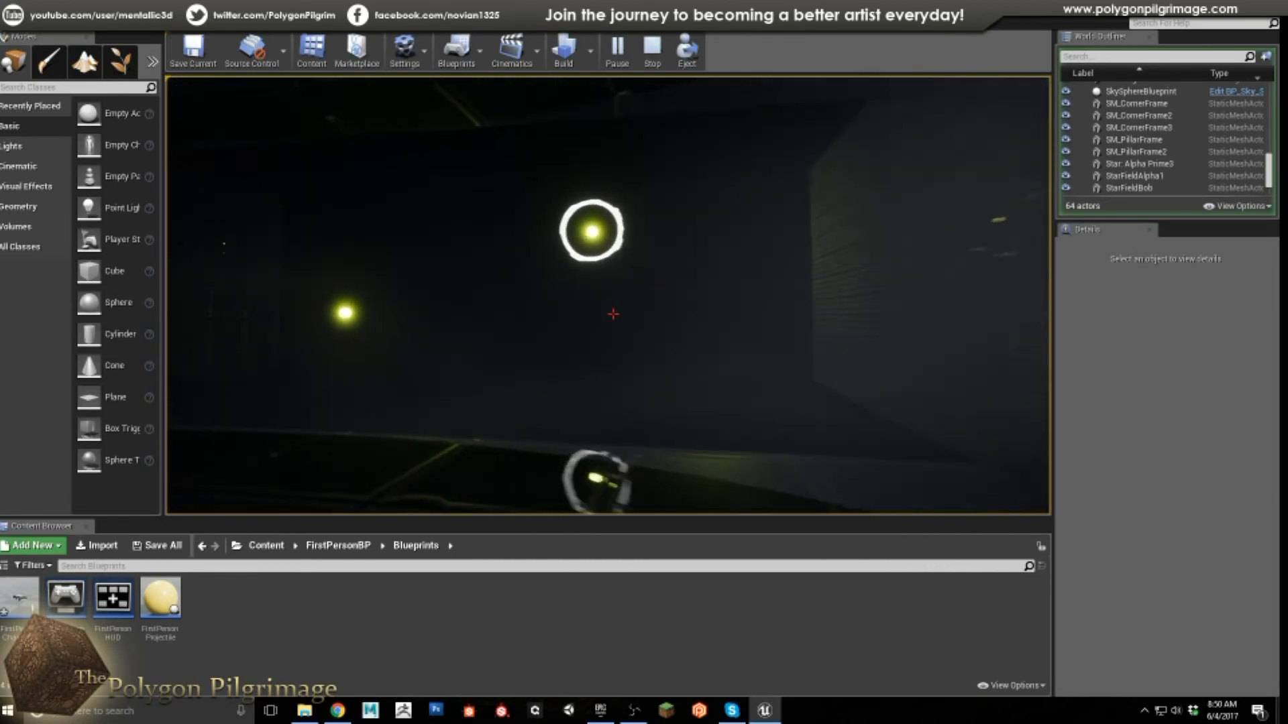
key("a")
key("s")
key("a")
key("w")
key("s")
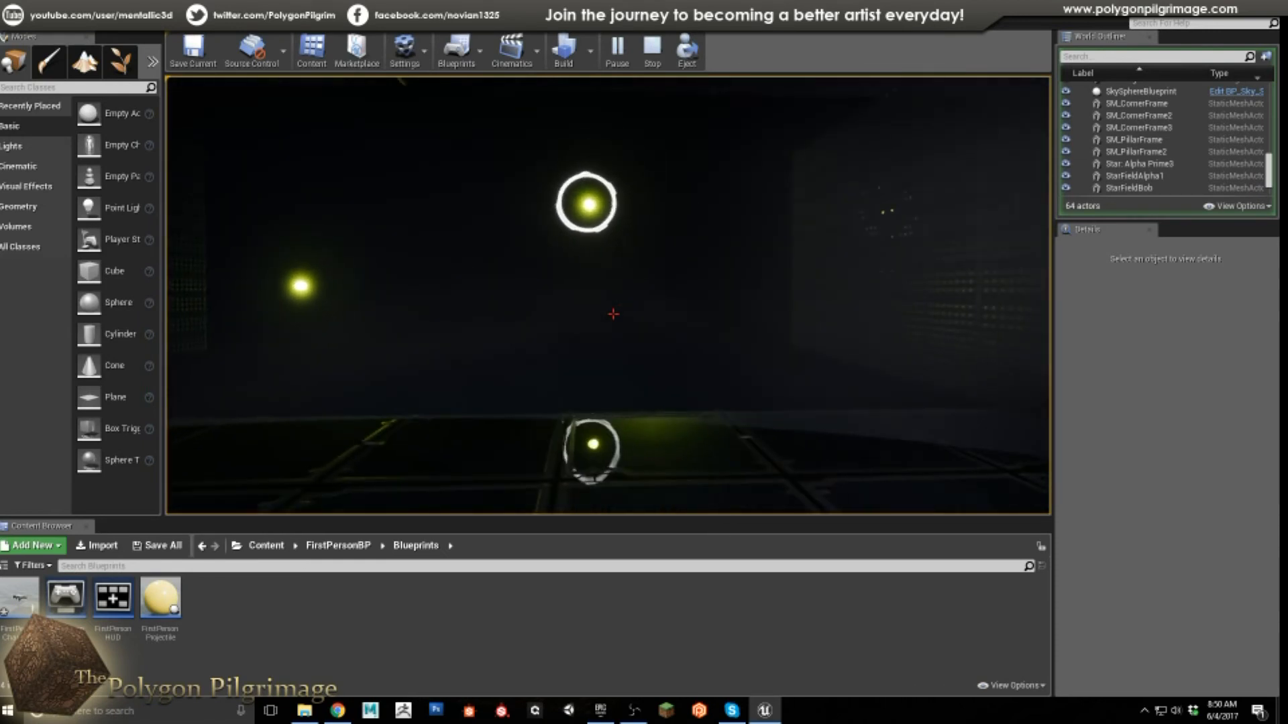
key("d")
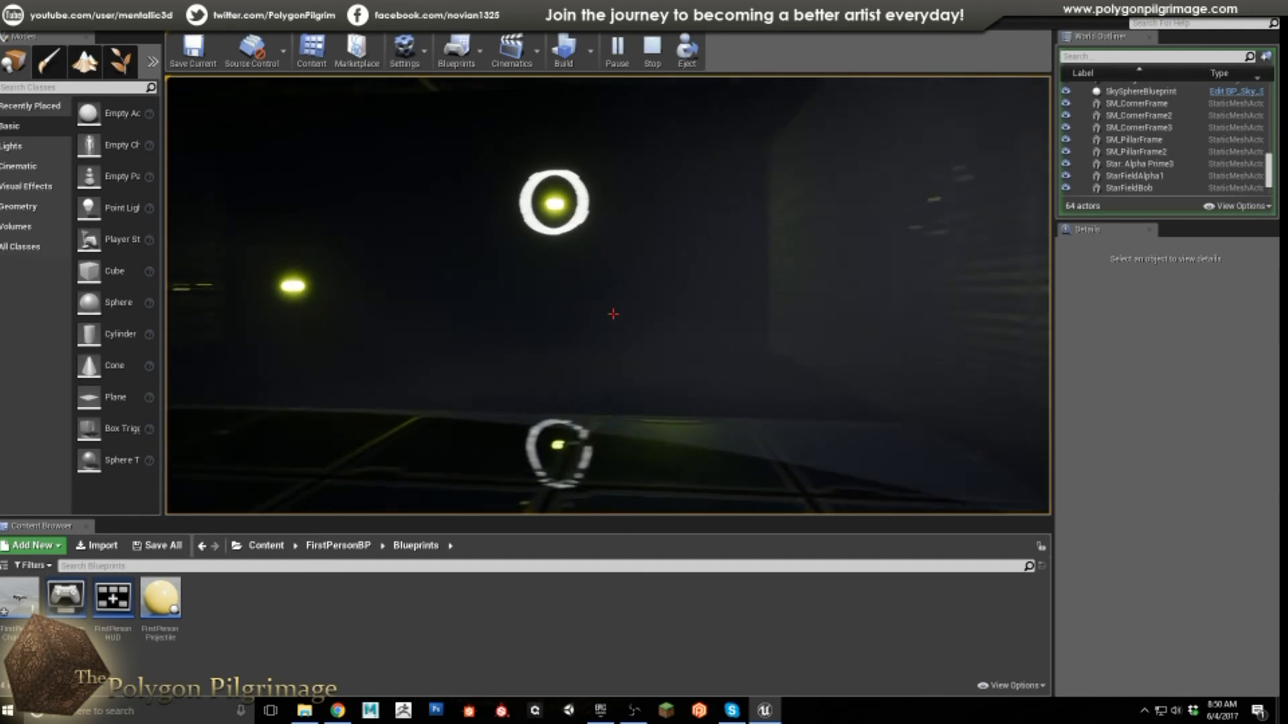
Step: Walk close to the curved window and retreat again to check the ring's alignment with the star at different distances
key("w")
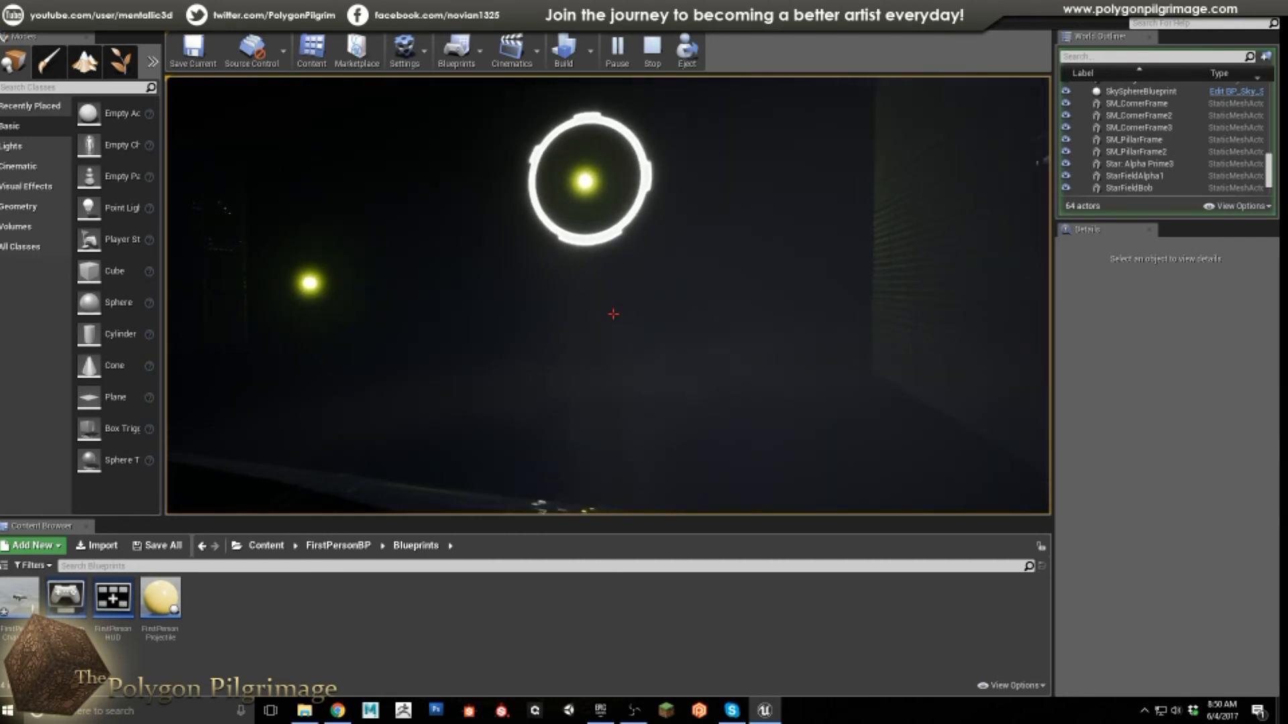
key("w")
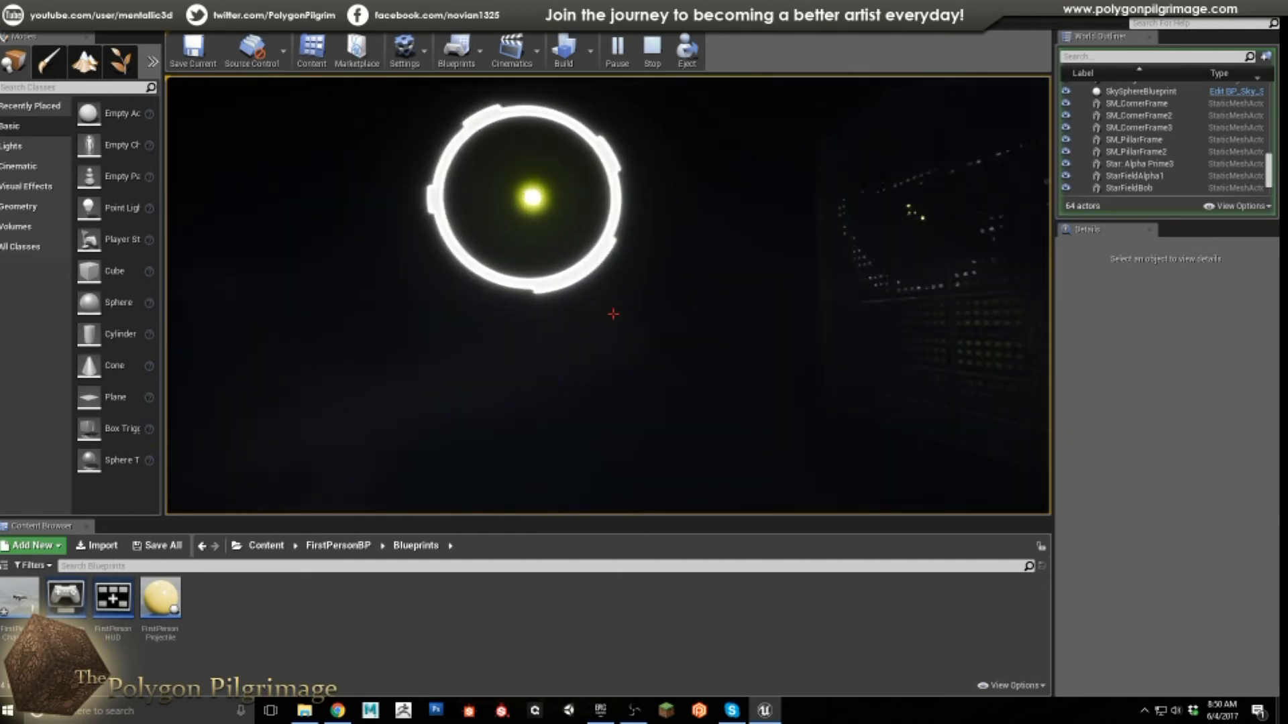
key("s")
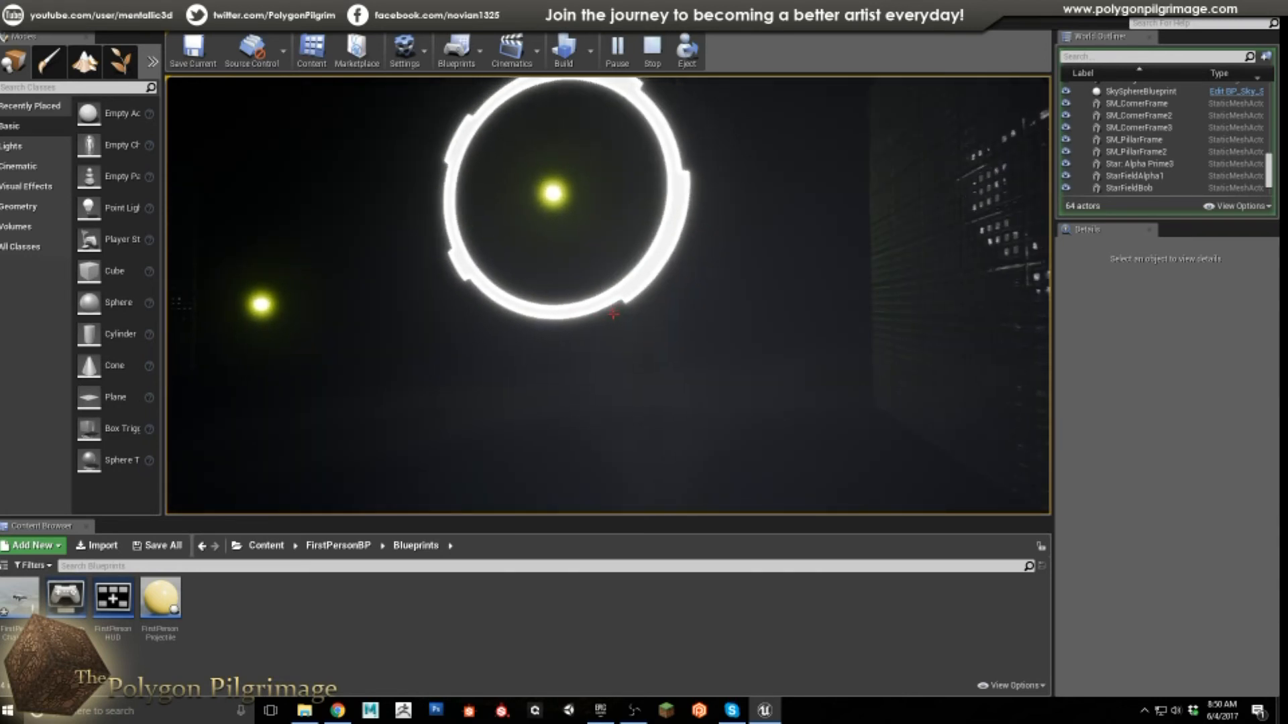
key("s")
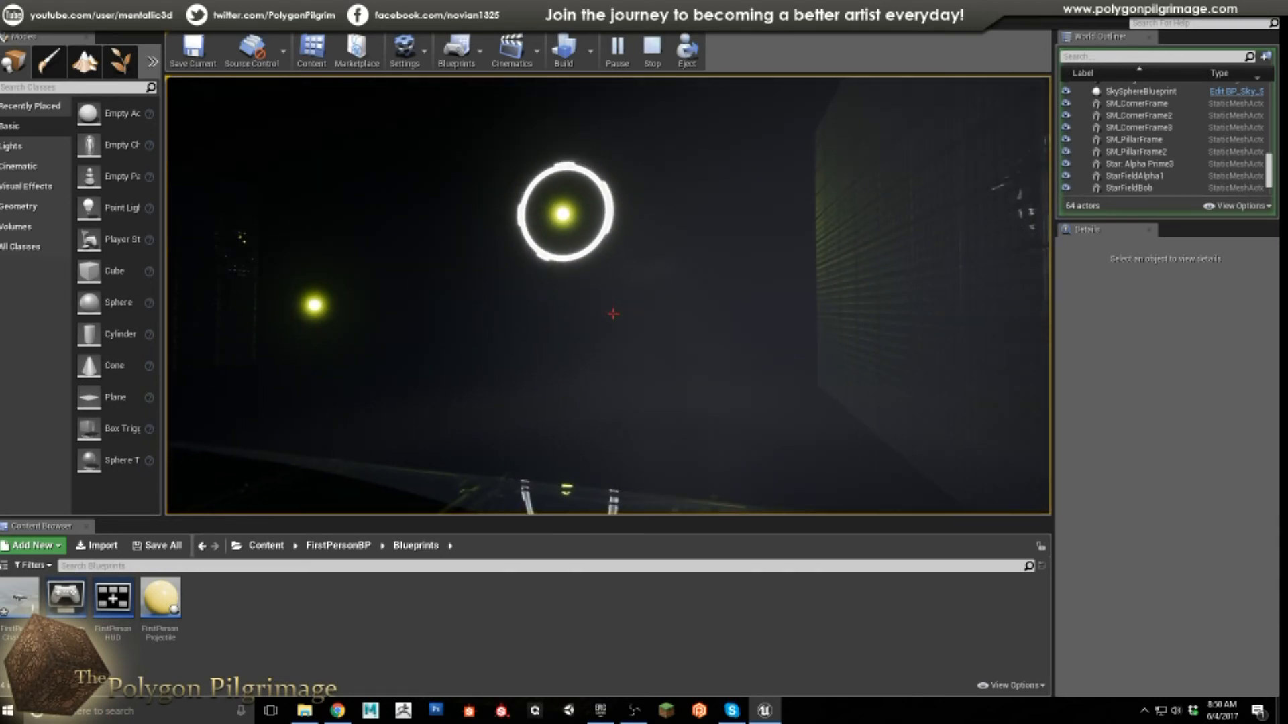
key("s")
key("a")
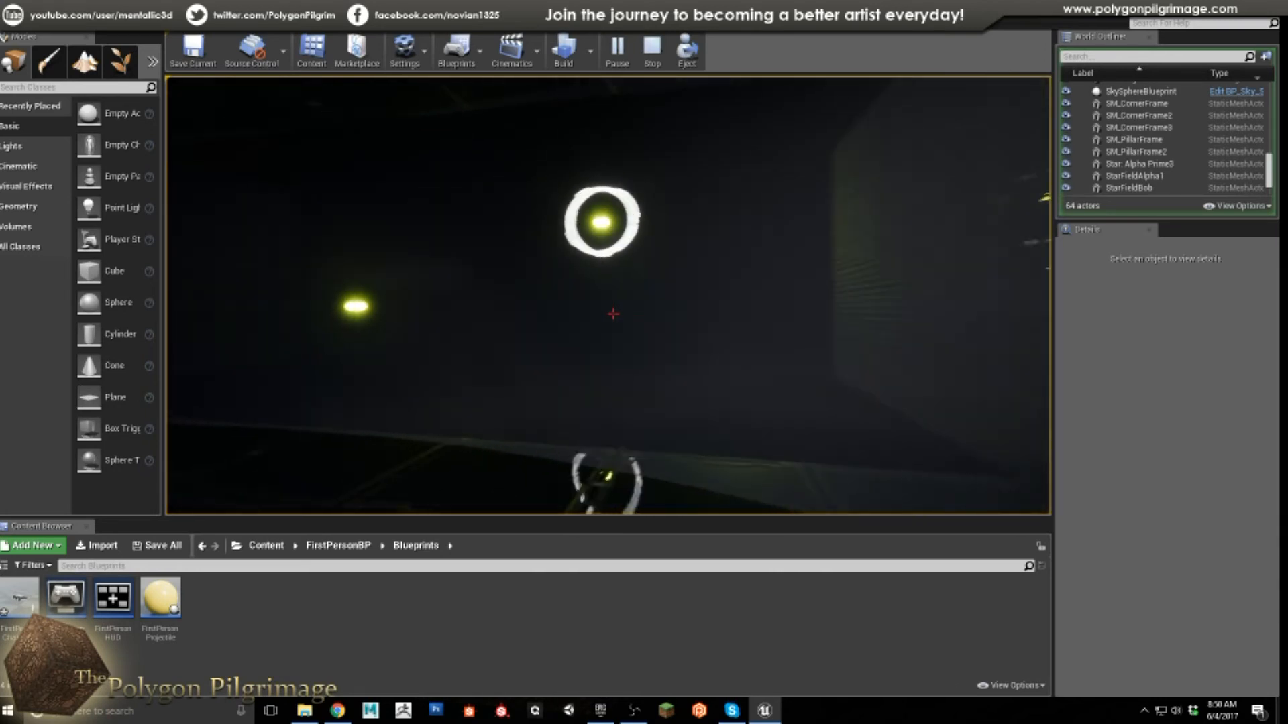
key("s")
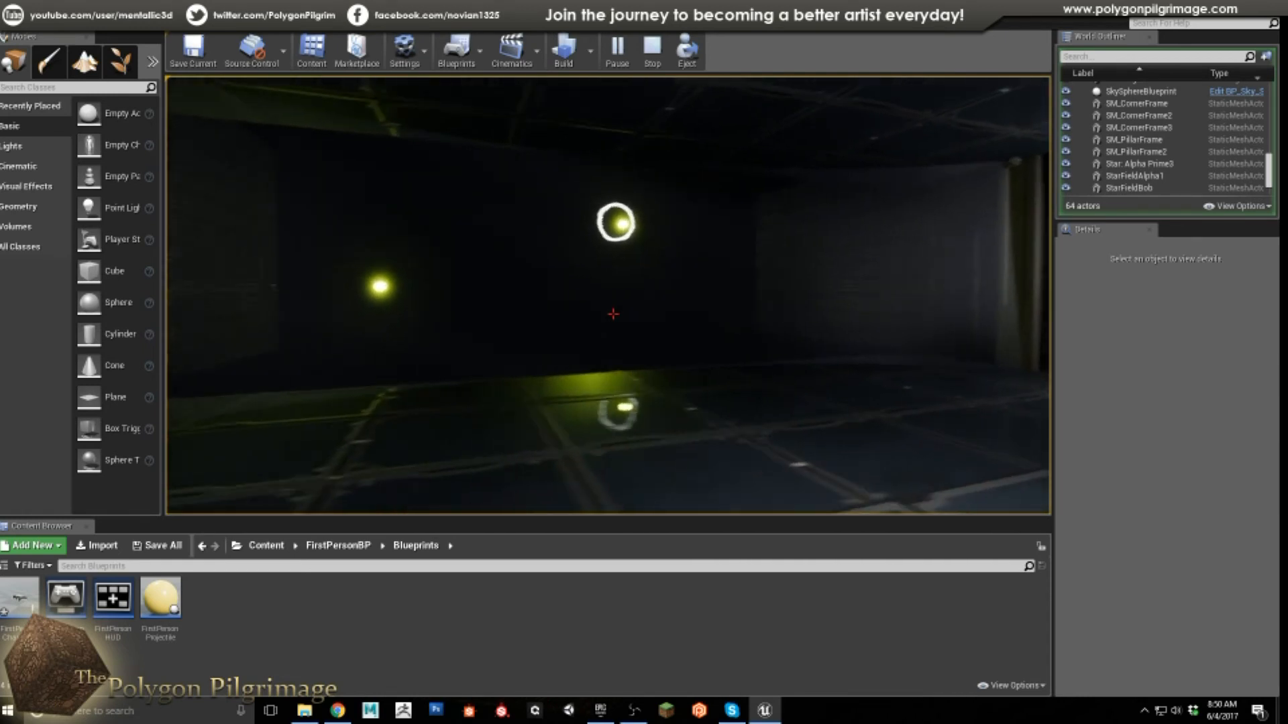
Step: Test the ring cursor's alignment from oblique viewing angles by moving forward, backward and sideways along the window
key("w")
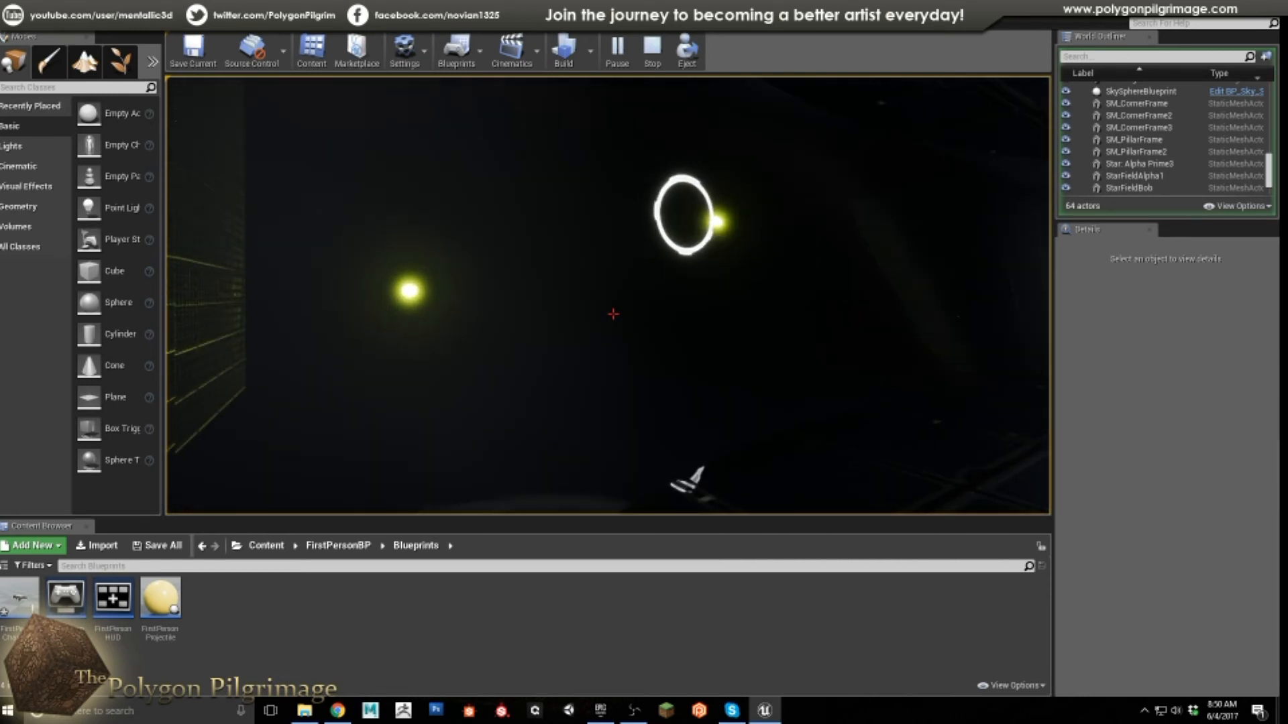
key("d")
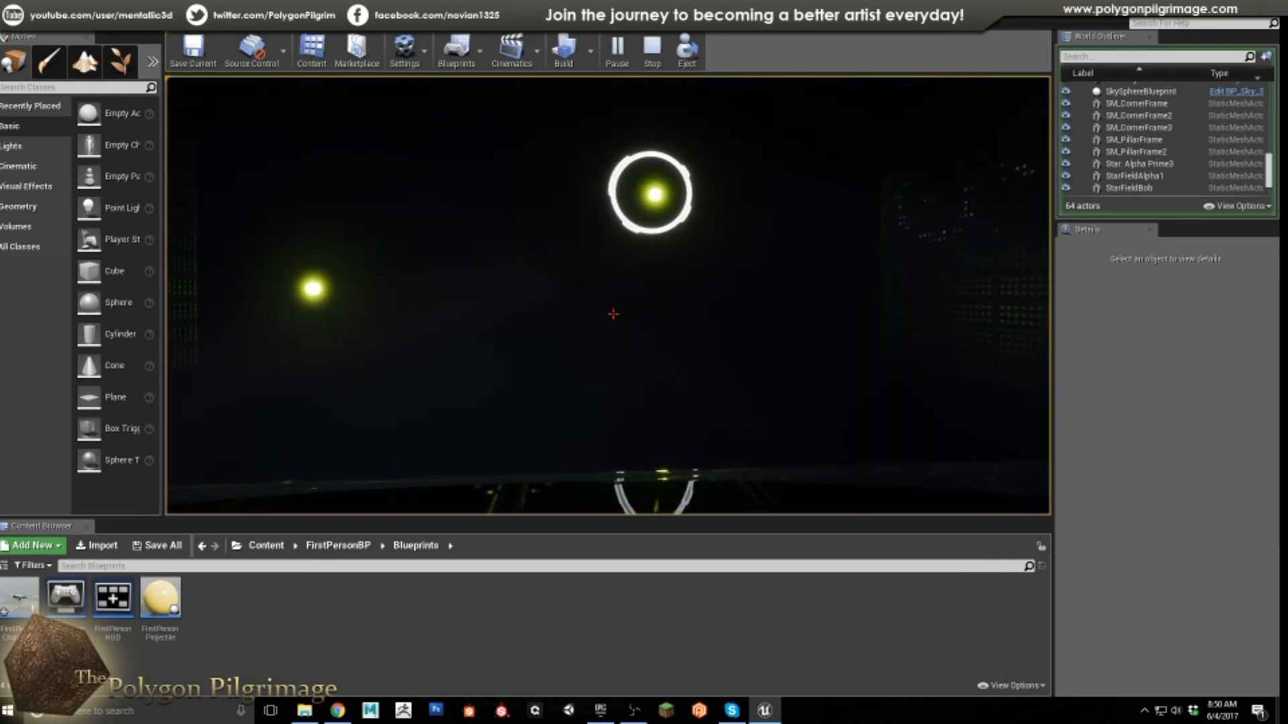
key("s")
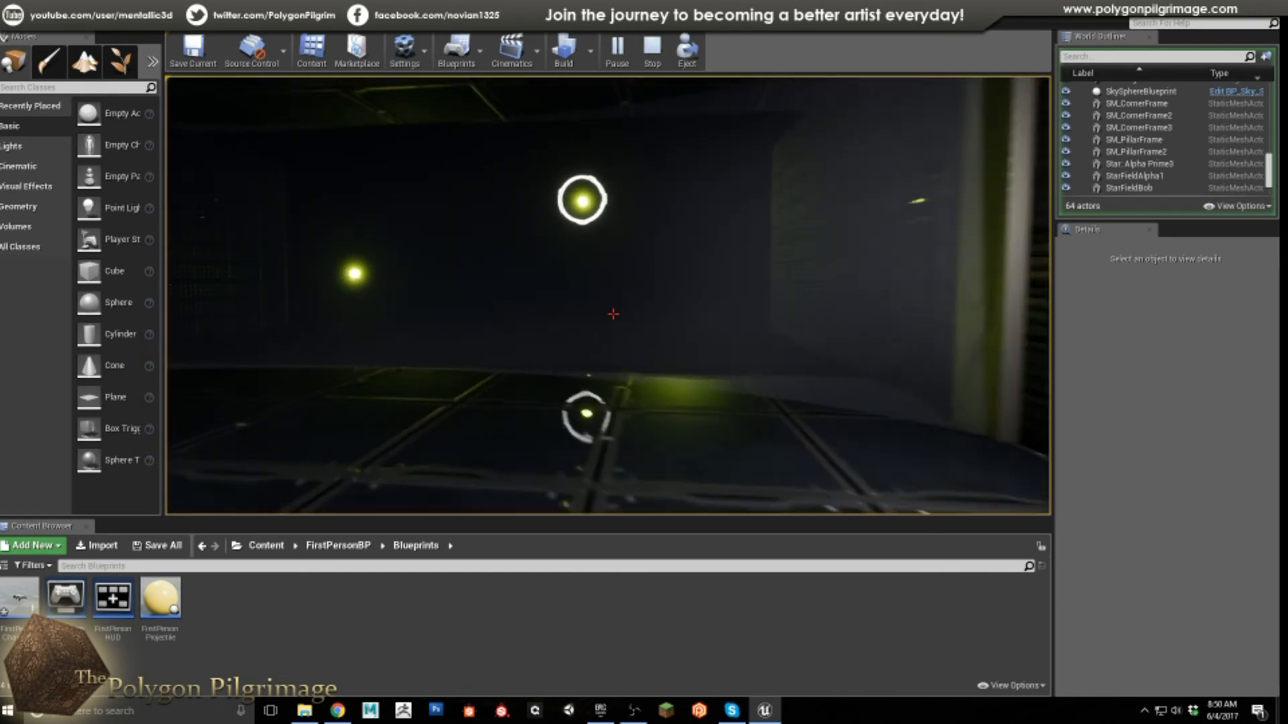
key("w")
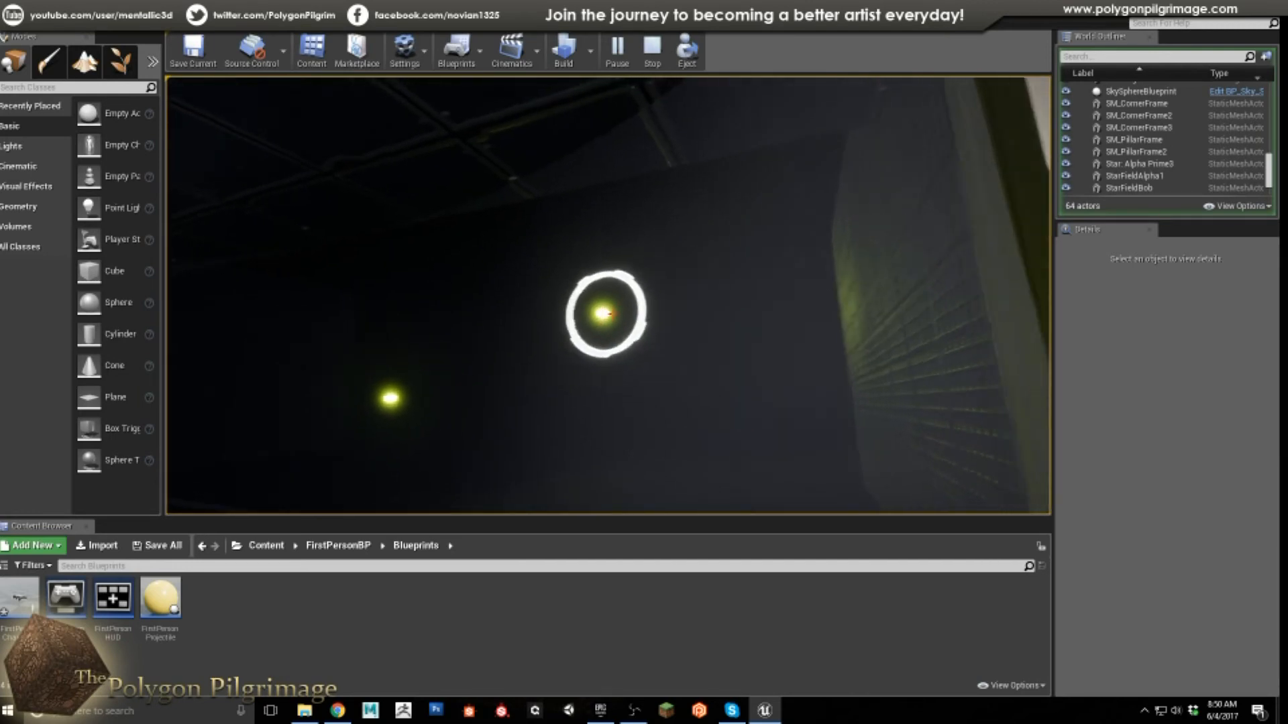
key("s")
key("a")
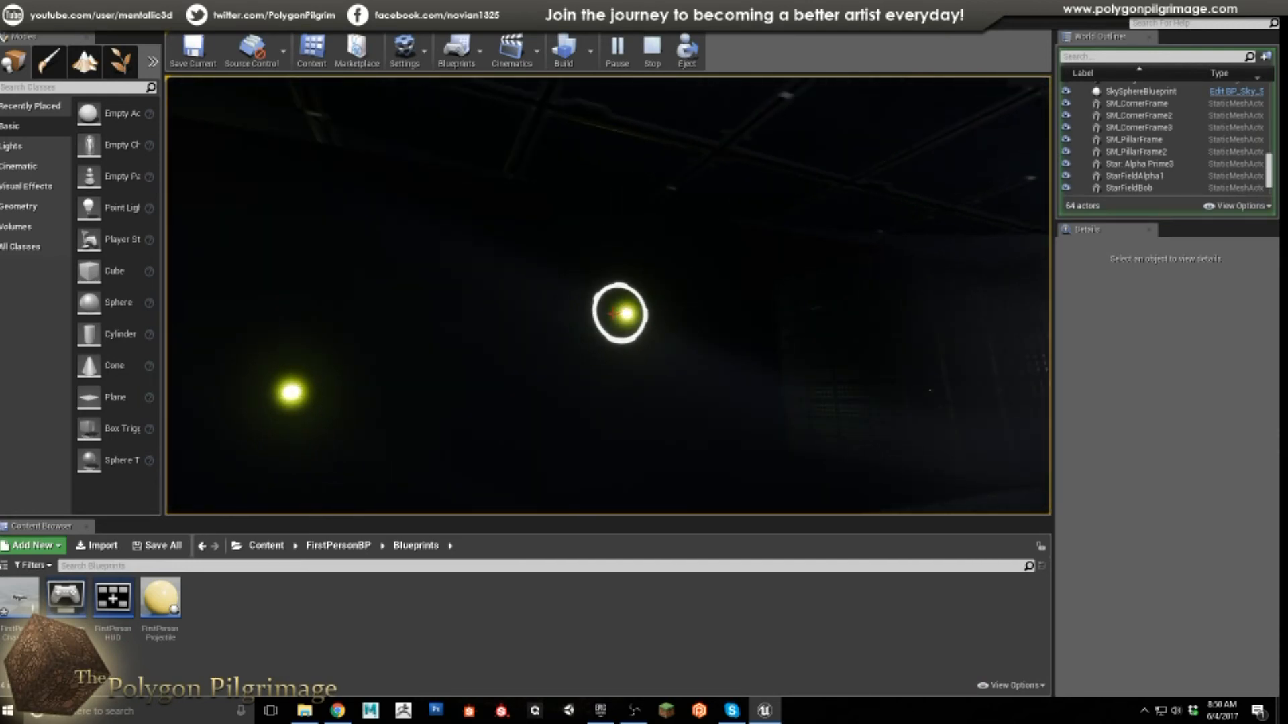
key("d")
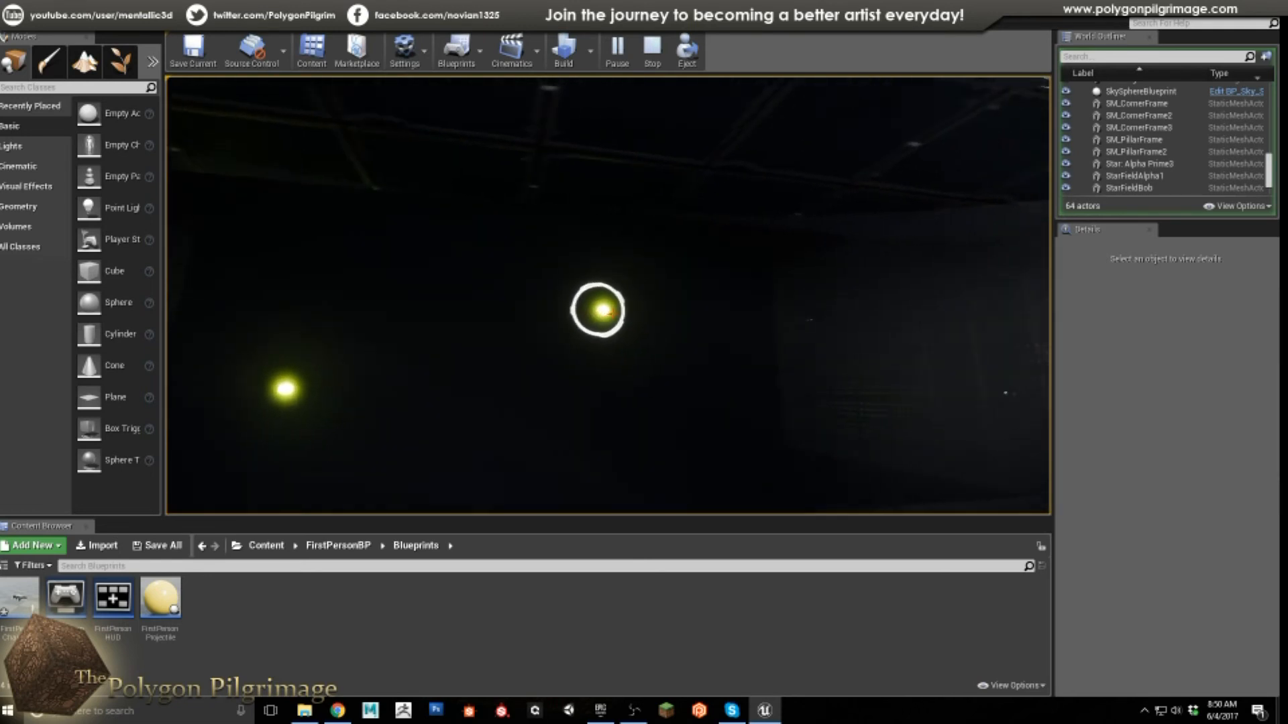
Step: Approach the ringed star up close, back off across the room, and end the play session
key("w")
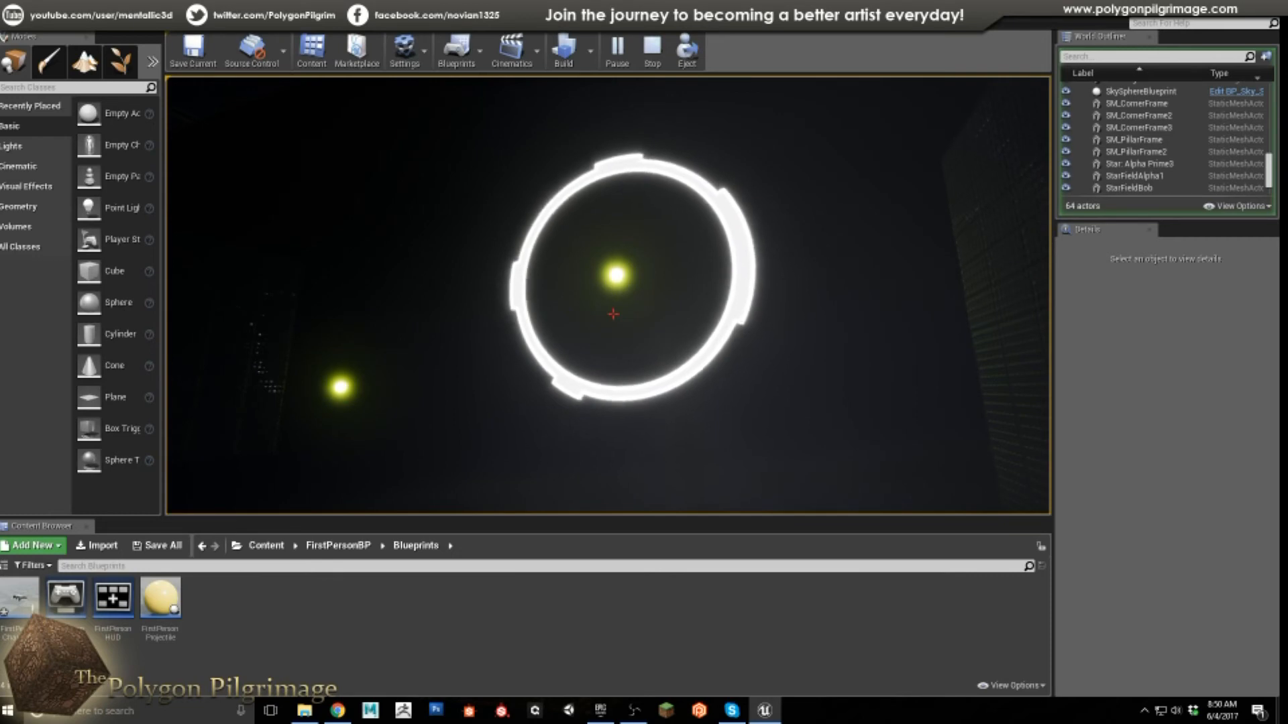
key("w")
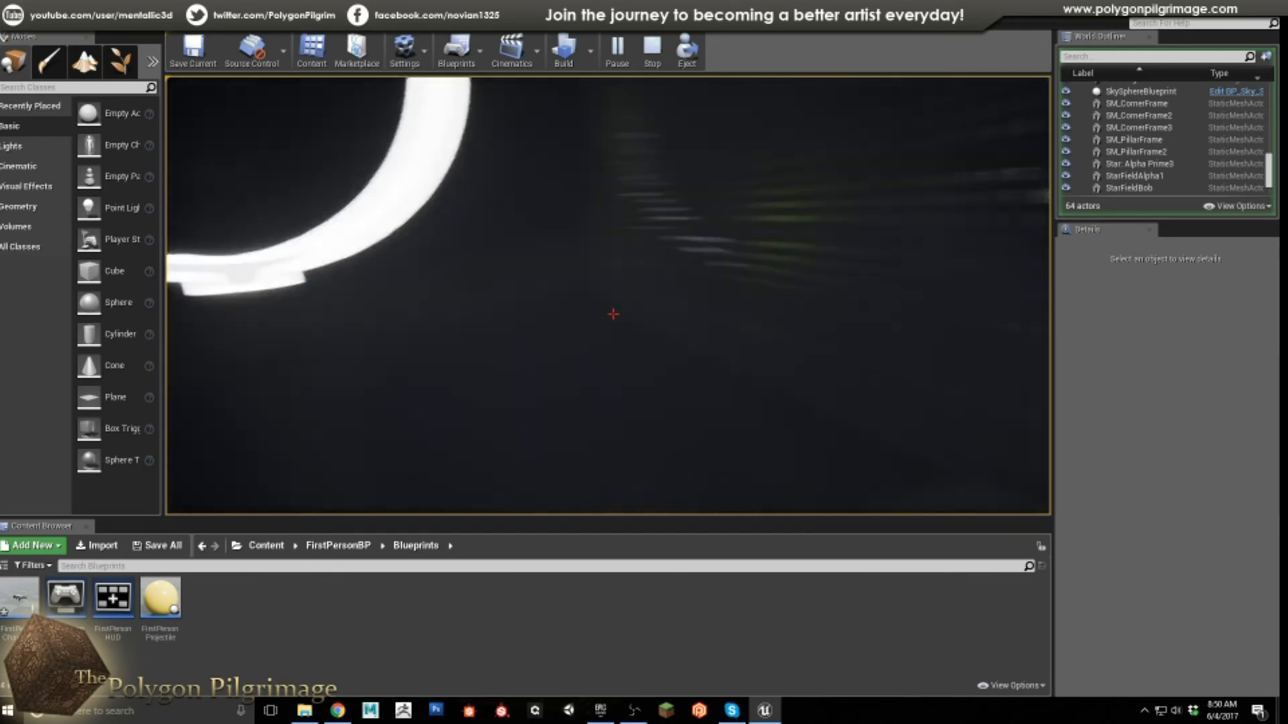
key("s")
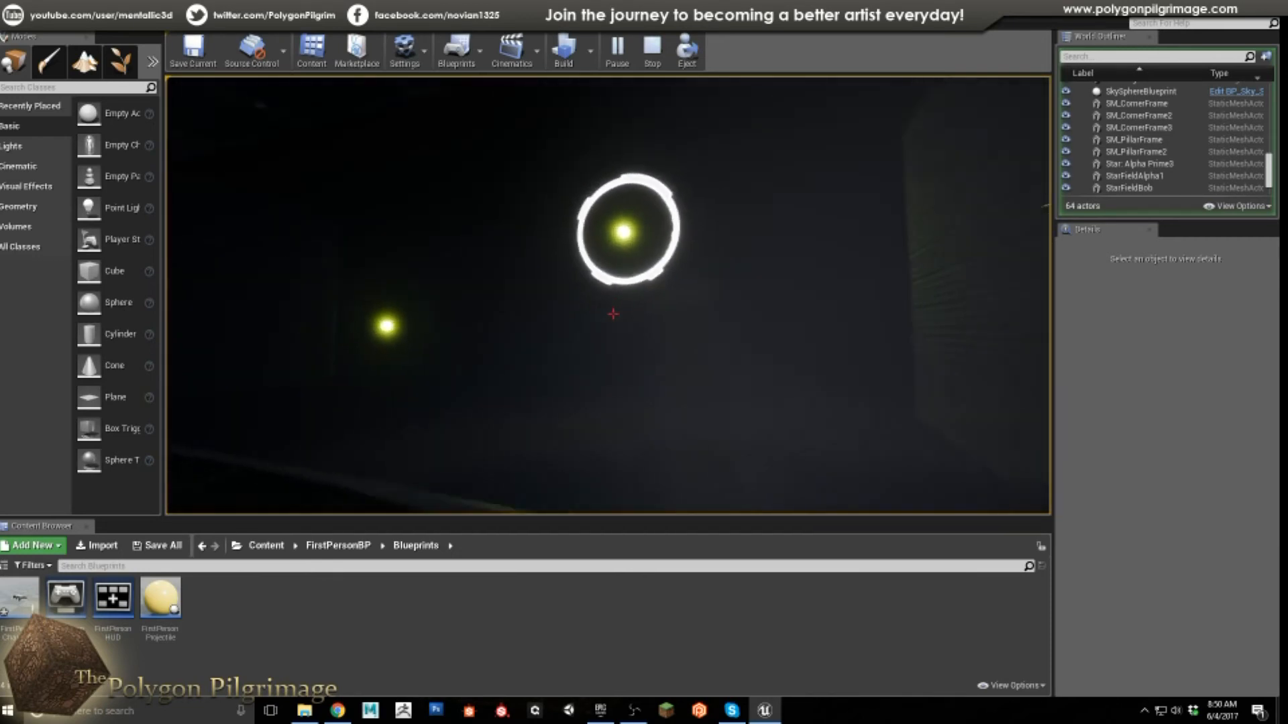
key("w")
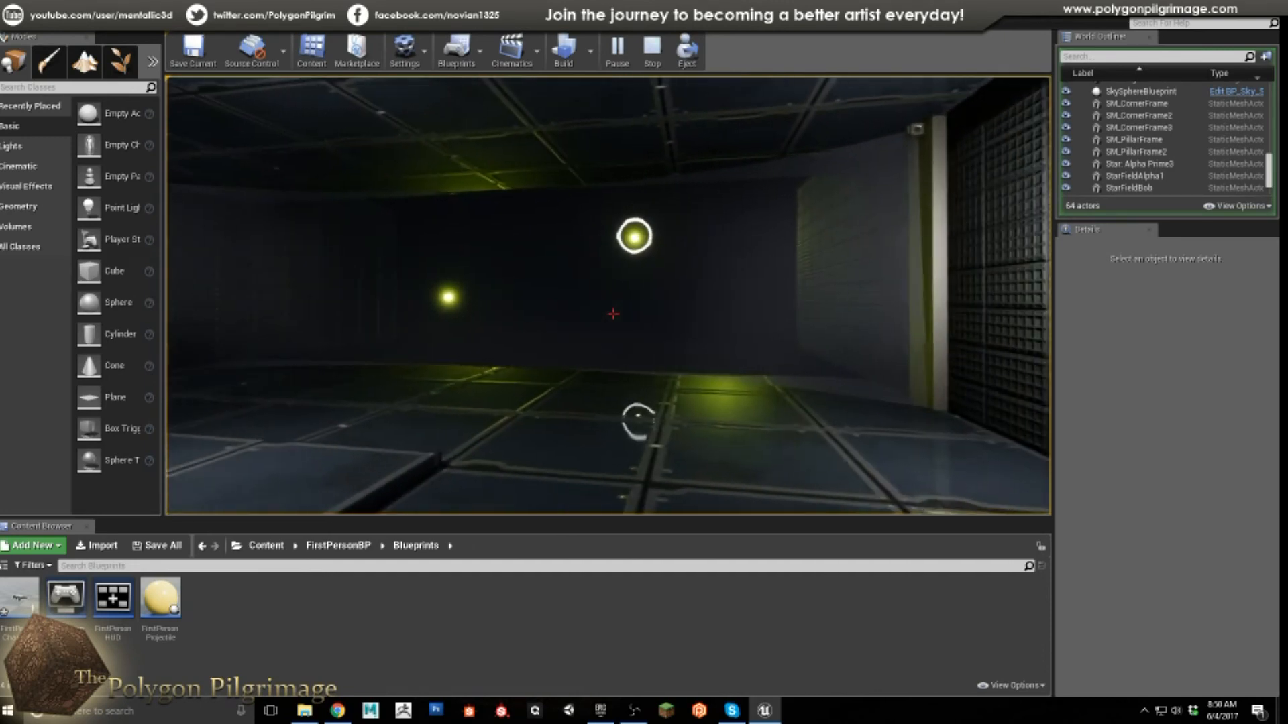
key("Escape")
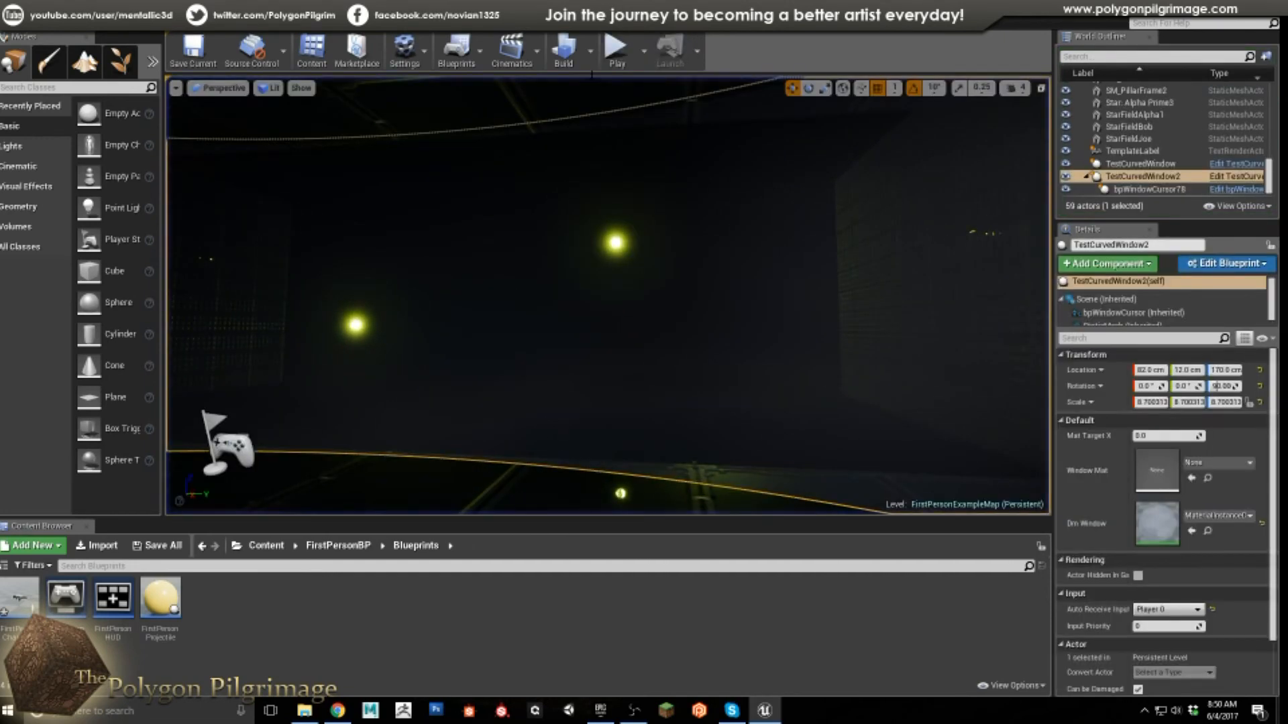
Step: Switch to the FirstPersonCharacter event graph and examine the first MultiLineTraceByChannel, including its camera-based start and end inputs
key("alt+Tab")
right_click_drag(547, 252, 615, 334)
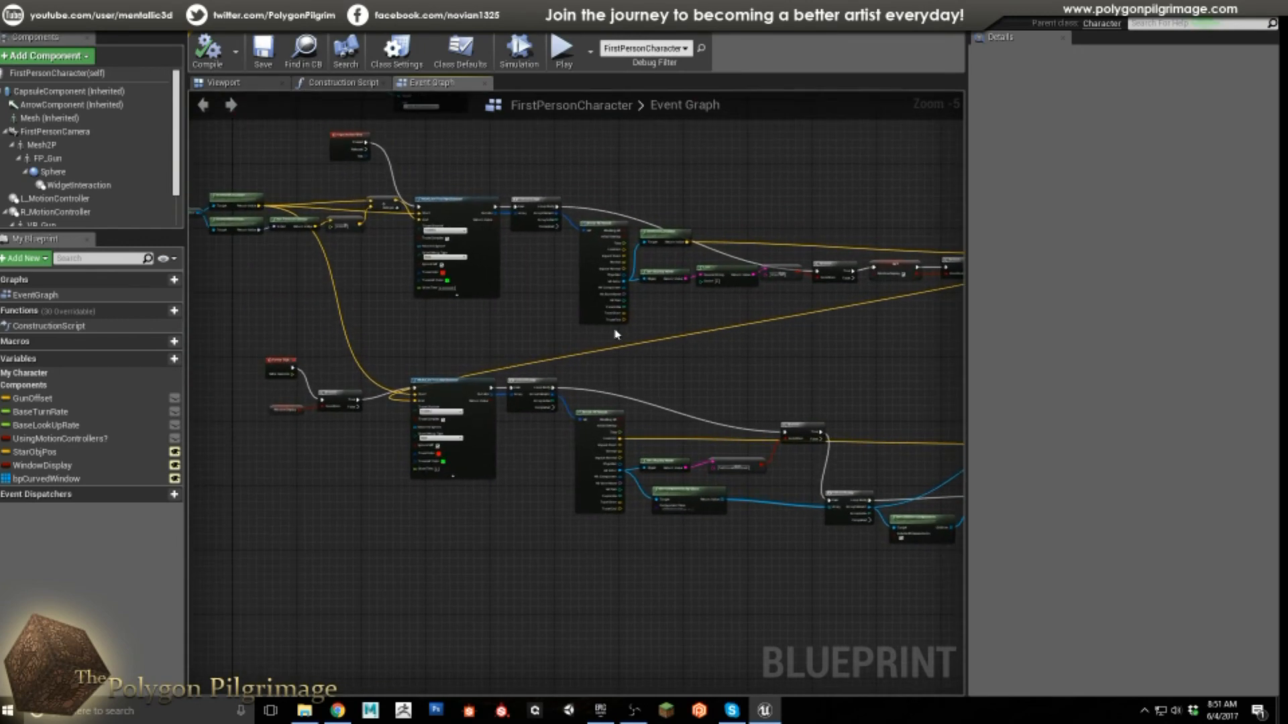
right_click_drag(543, 283, 692, 357)
scroll(473, 222, "up", 2)
scroll(591, 256, "down", 2)
scroll(671, 228, "down", 1)
right_click_drag(730, 210, 621, 197)
scroll(553, 258, "up", 2)
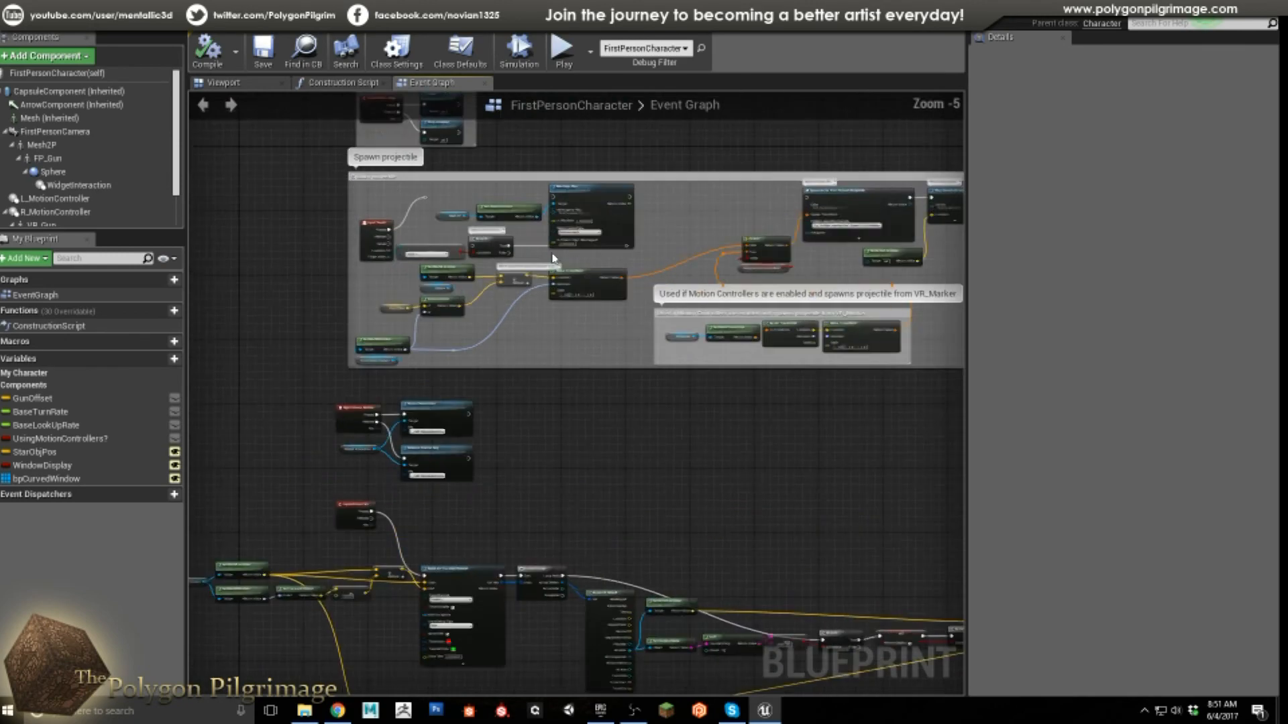
scroll(620, 254, "down", 2)
right_click_drag(606, 403, 617, 229)
scroll(515, 274, "up", 3)
right_click_drag(495, 270, 604, 203)
right_click_drag(514, 369, 580, 307)
left_click(591, 175)
left_click(709, 220)
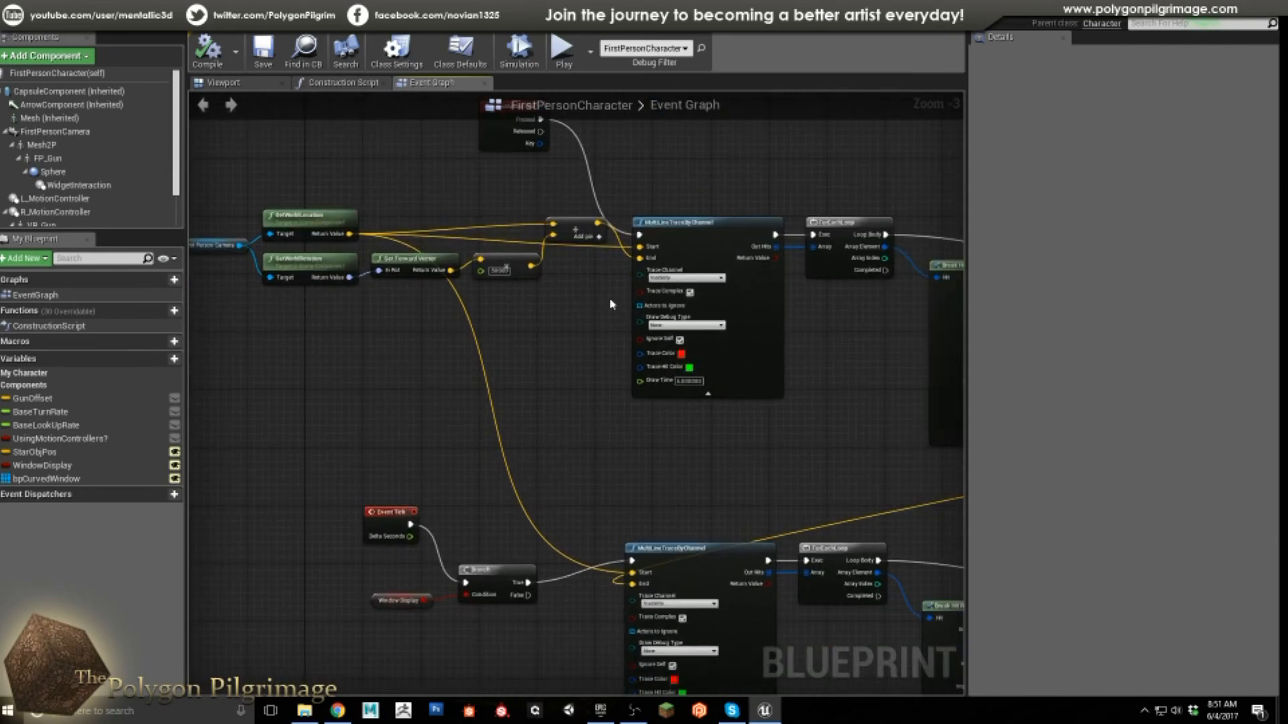
Step: Examine the upper chain's StarField name comparison, its Branch and the Window Display setter
right_click_drag(821, 340, 420, 300)
right_click_drag(731, 372, 548, 355)
scroll(575, 336, "up", 2)
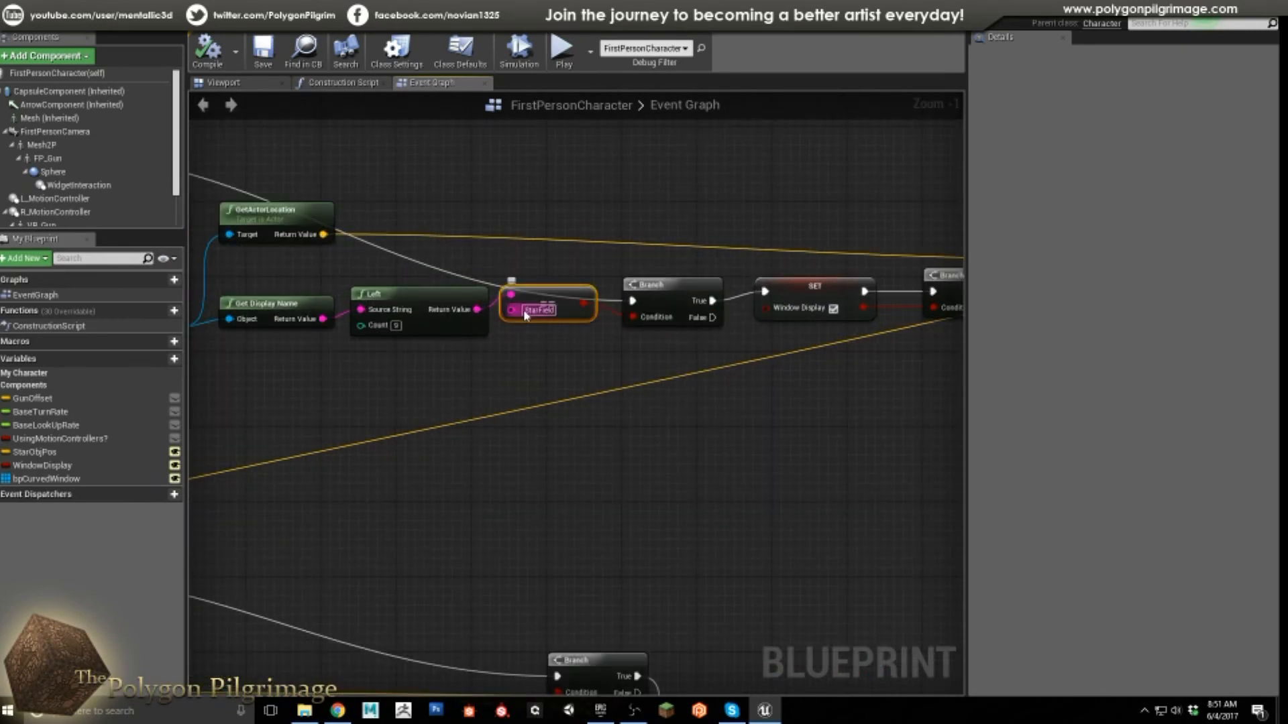
left_click(629, 351)
right_click_drag(682, 352, 463, 354)
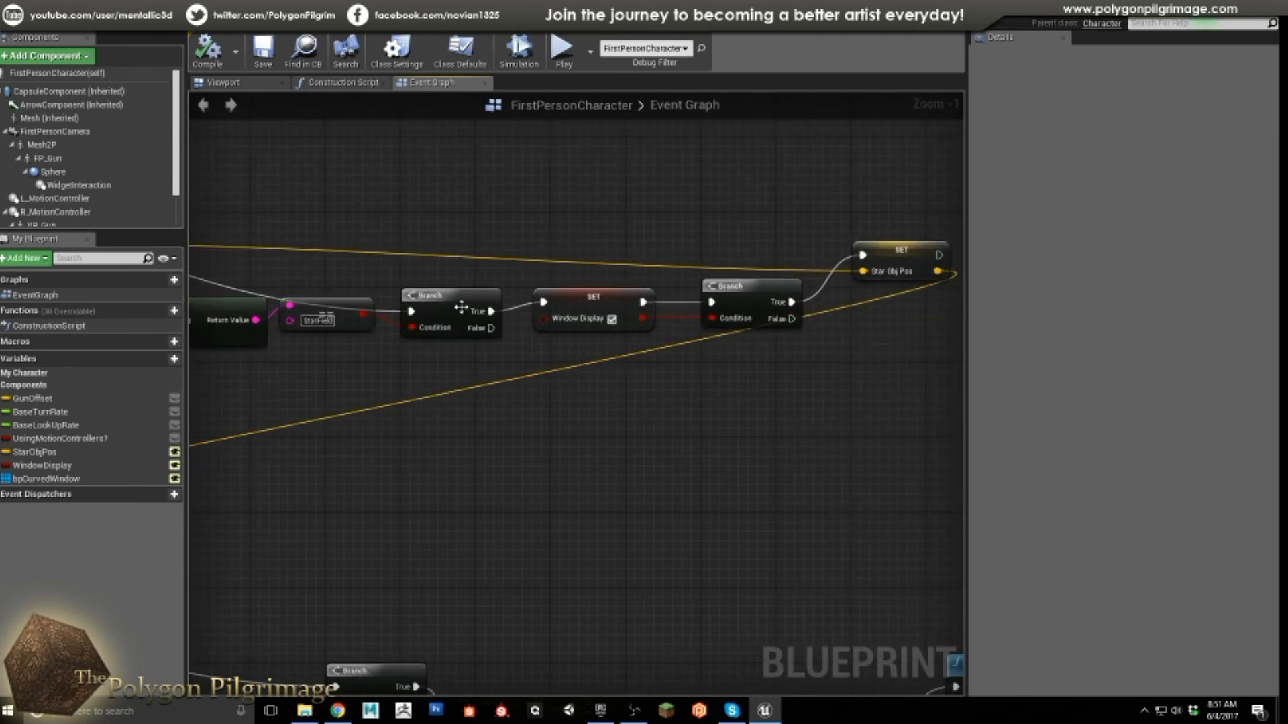
left_click(601, 290)
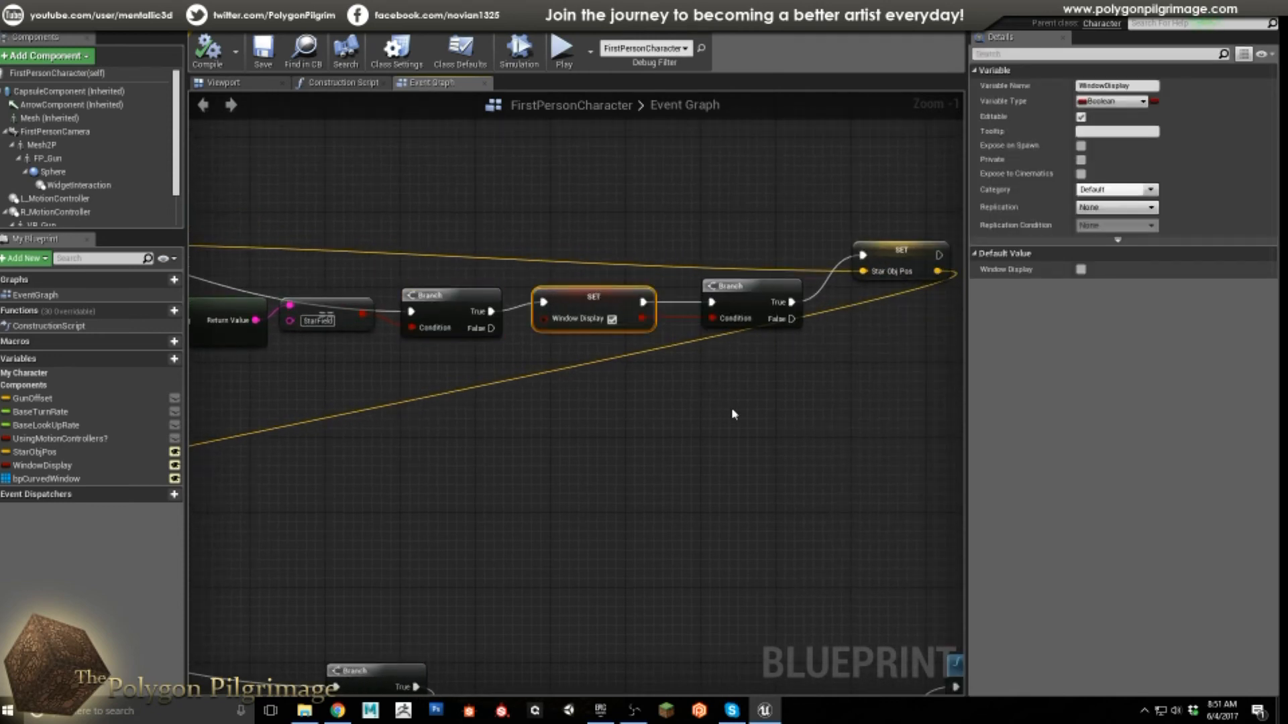
Step: Examine the lower Event Tick chain, following its Window Display branch into the second MultiLineTraceByChannel and ForEachLoop
right_click_drag(733, 411, 615, 420)
scroll(608, 400, "down", 5)
scroll(531, 404, "up", 7)
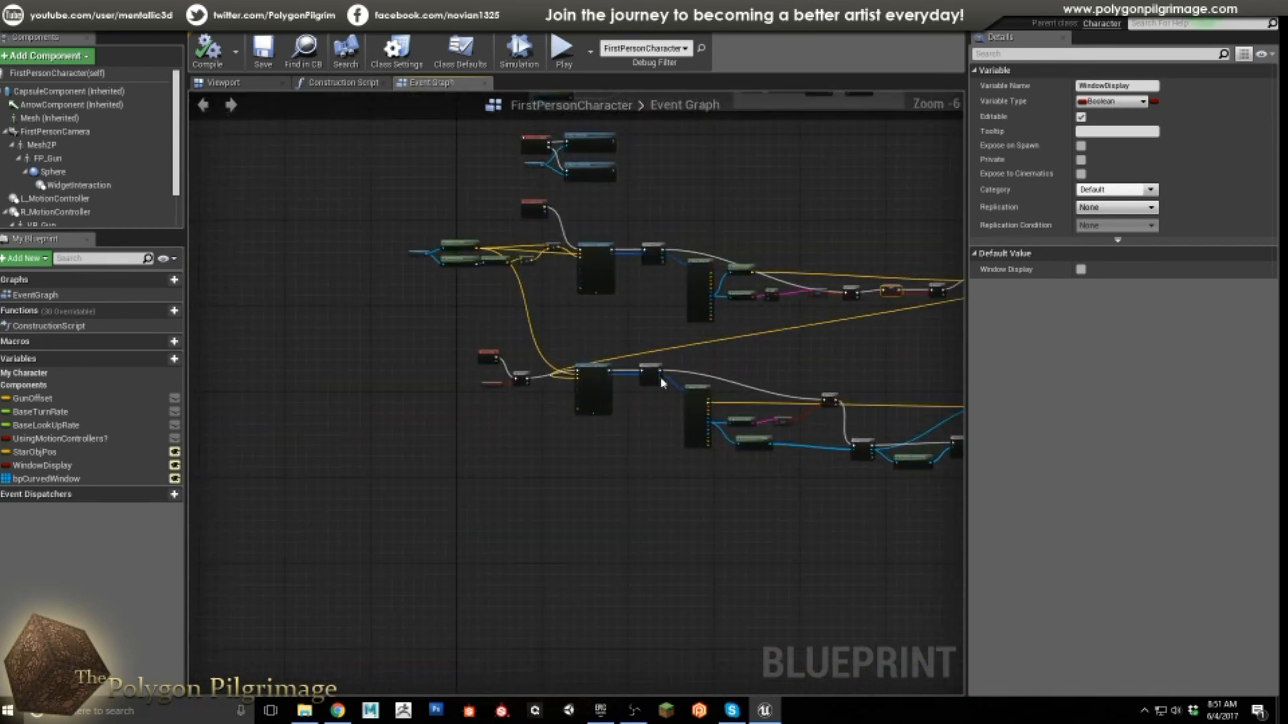
right_click_drag(566, 344, 504, 315)
left_click(340, 281)
left_click(748, 284)
right_click_drag(740, 278, 521, 217)
scroll(769, 436, "down", 1)
right_click_drag(778, 441, 435, 382)
right_click_drag(655, 323, 724, 267)
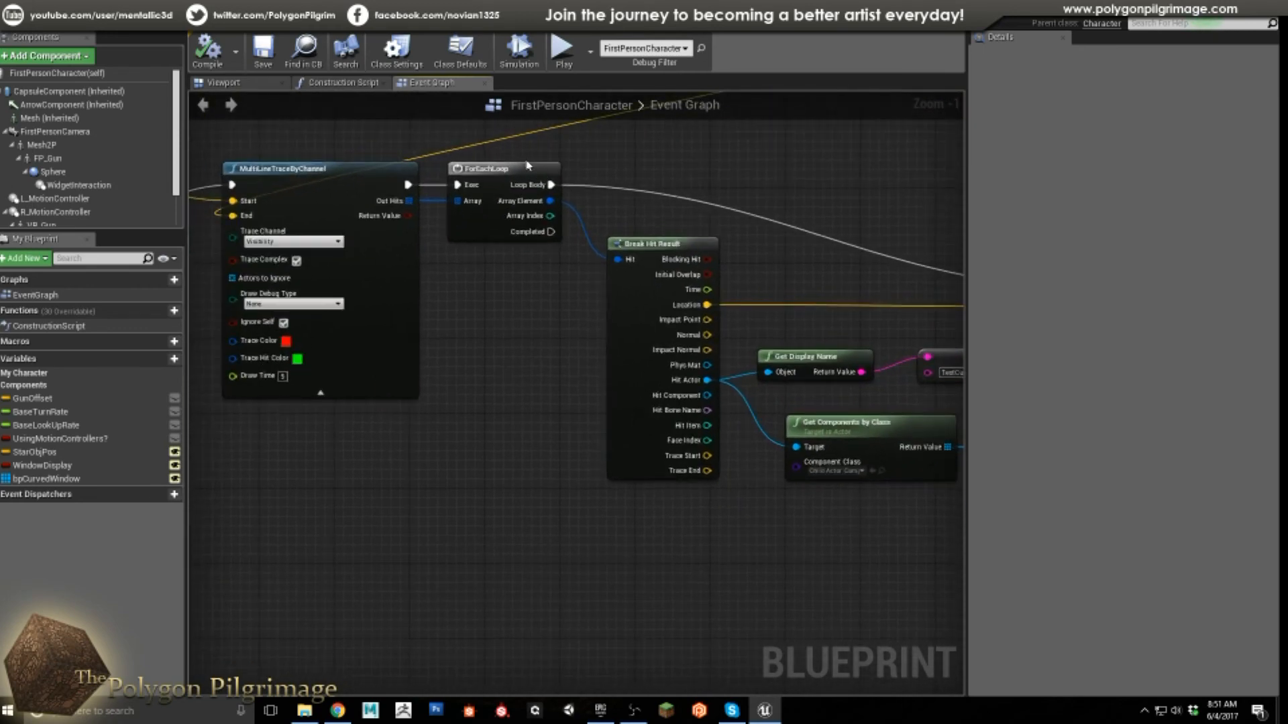
Step: Inspect how the hit actor's display name is compared with TestCurvedWindow2 to drive the Branch
right_click_drag(815, 251, 535, 264)
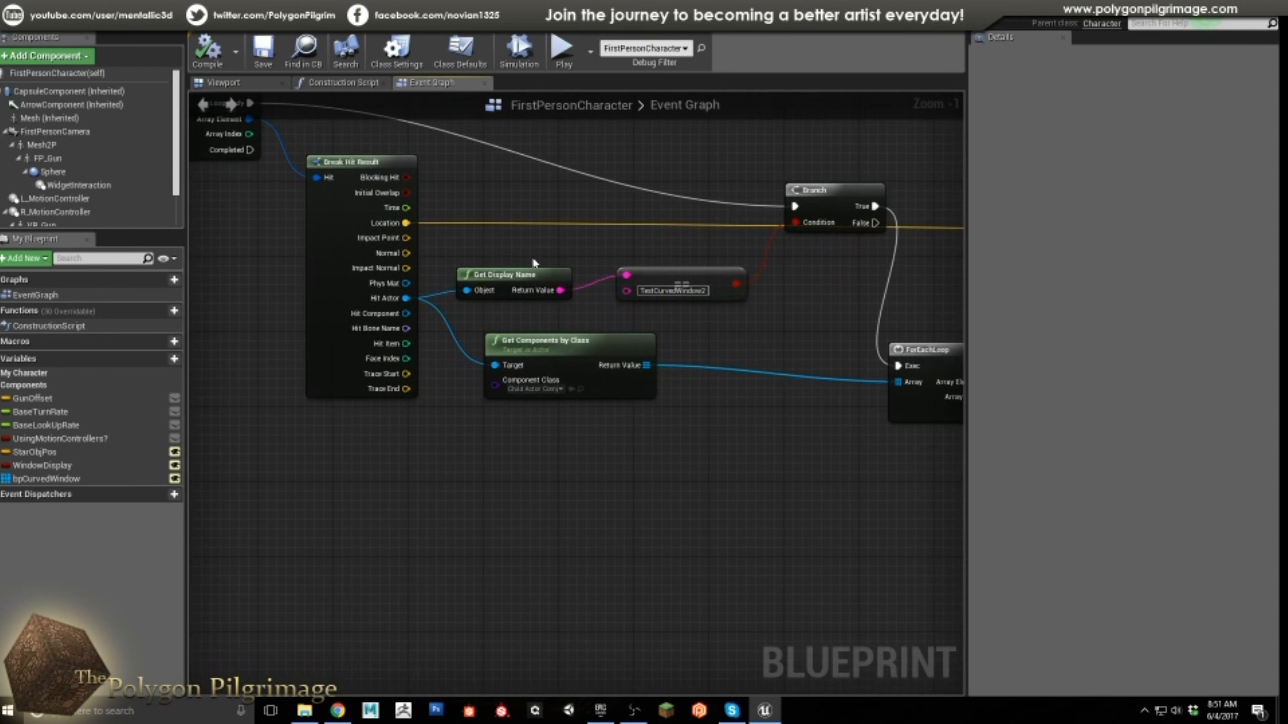
left_click(536, 273)
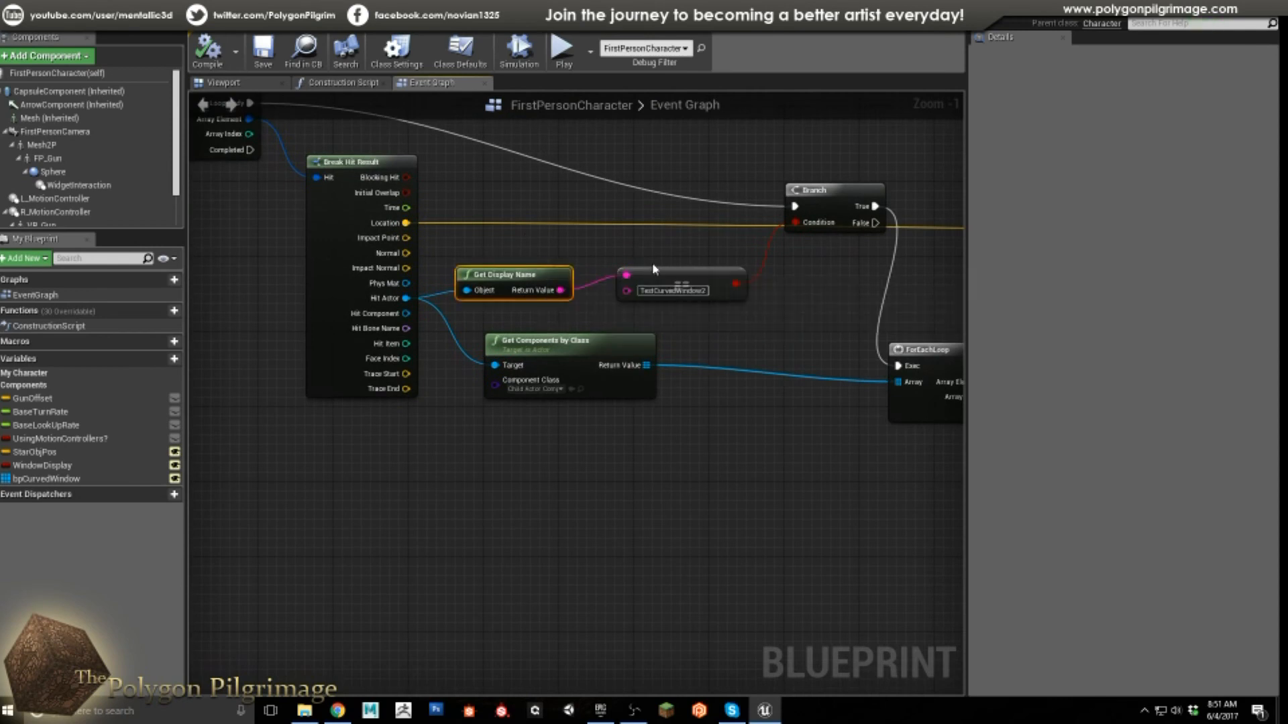
left_click(725, 279)
right_click_drag(826, 338, 693, 343)
left_click(729, 195)
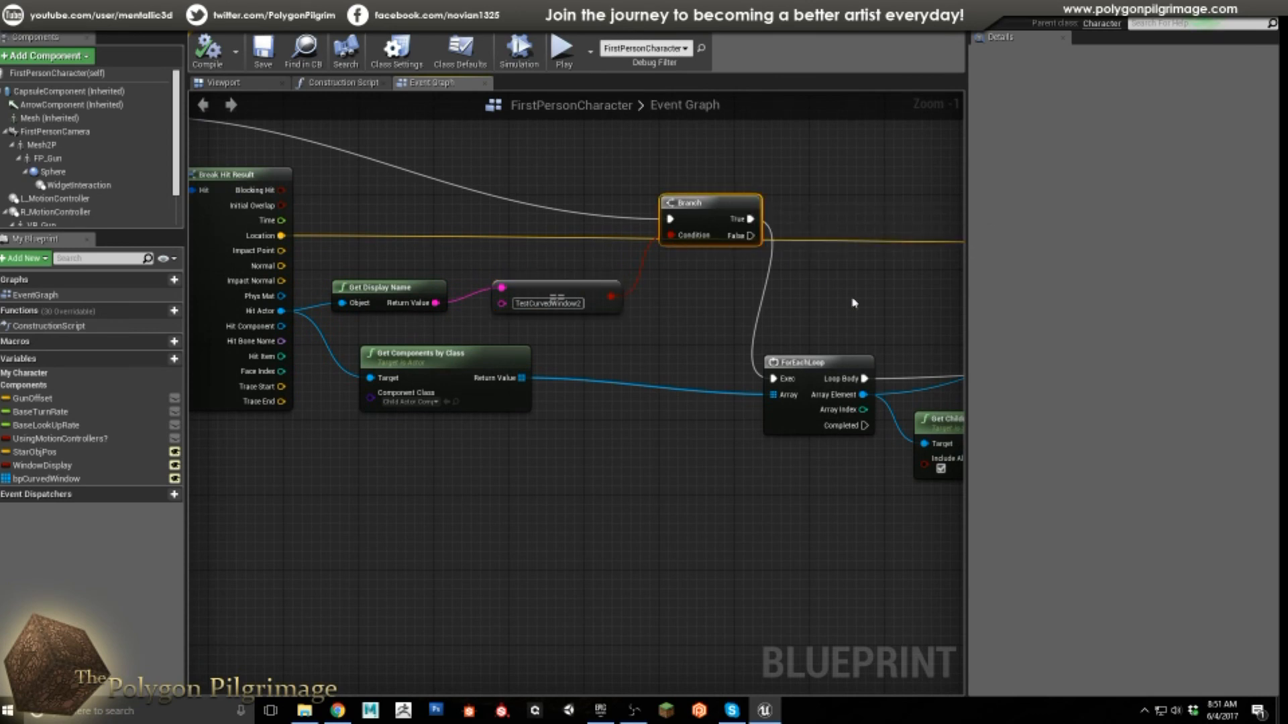
Step: Trace the cursor logic from Get Components by Class through both ForEachLoops and Get Children Components to SetWorldLocation
right_click_drag(770, 365, 737, 293)
left_click(708, 268)
left_click(409, 261)
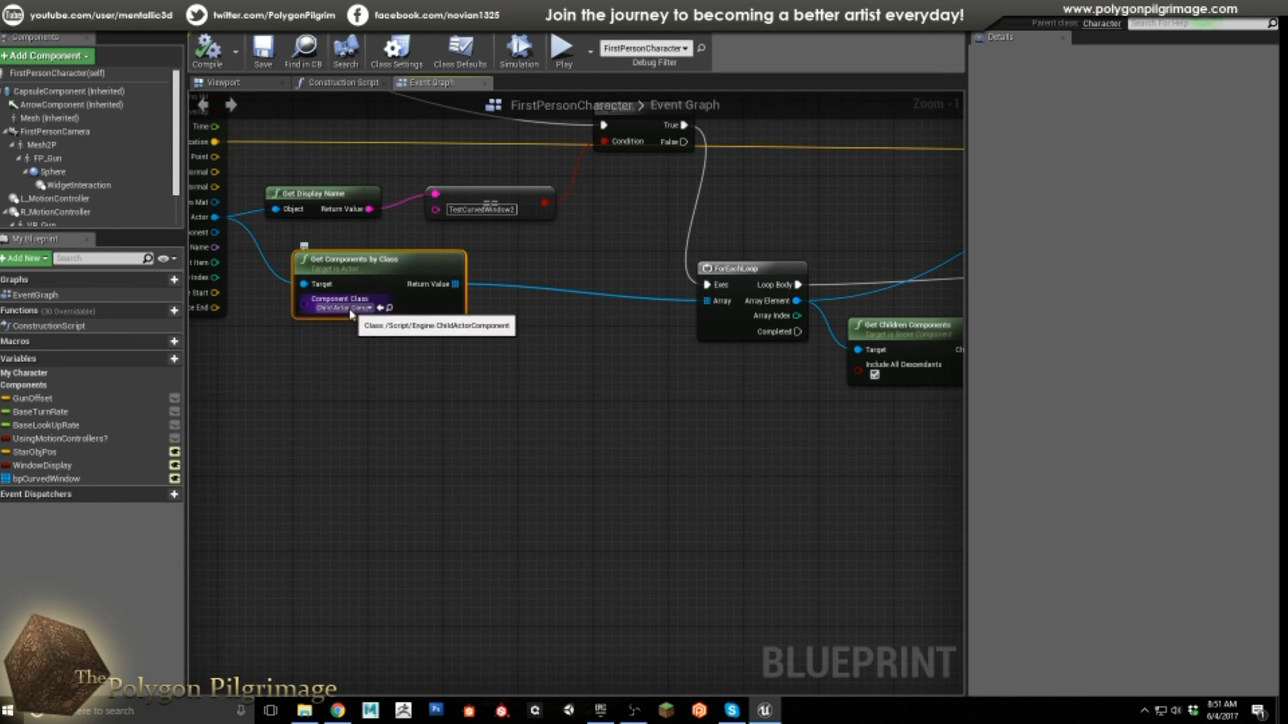
right_click_drag(350, 314, 364, 436)
right_click_drag(657, 303, 554, 306)
left_click(488, 414)
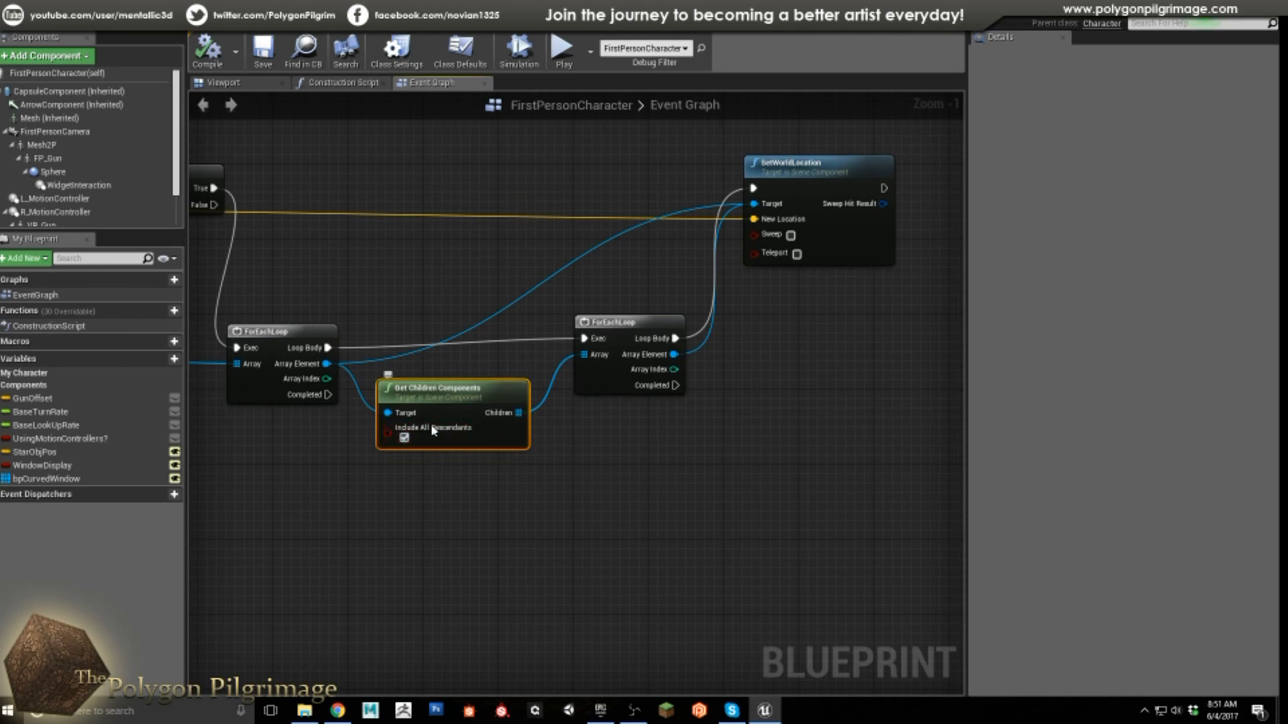
right_click_drag(613, 338, 543, 365)
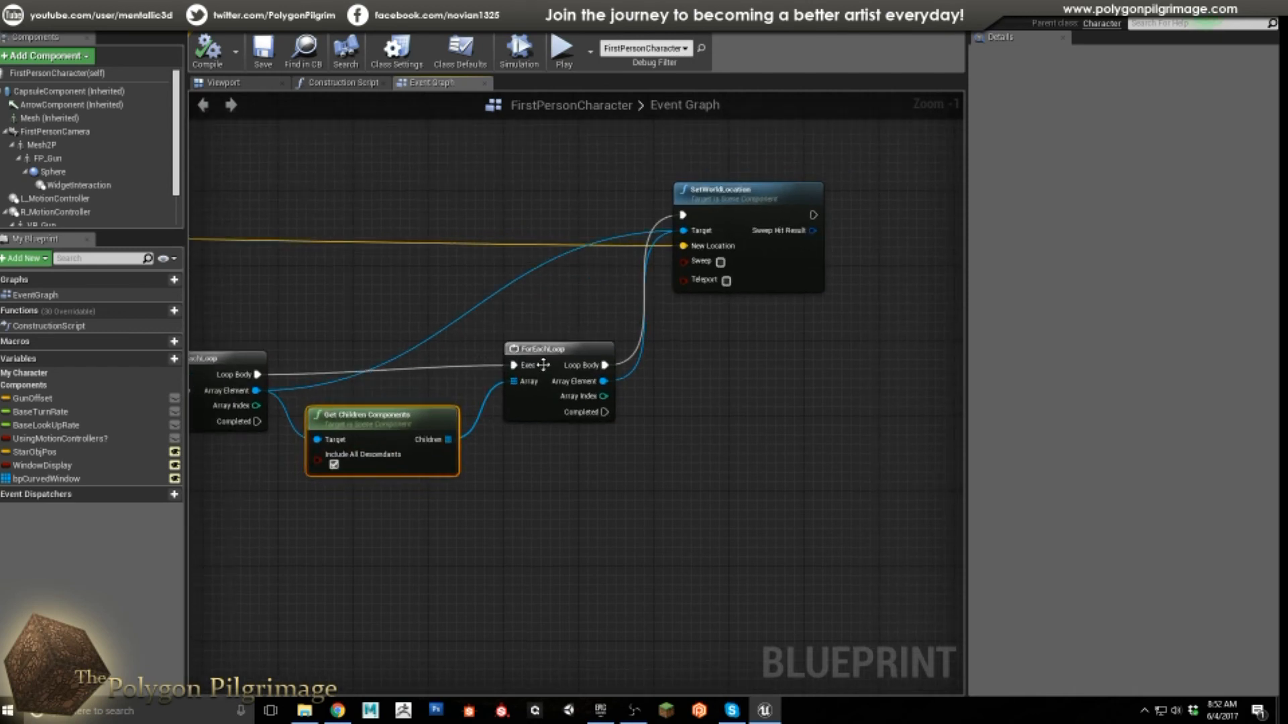
left_click(738, 195)
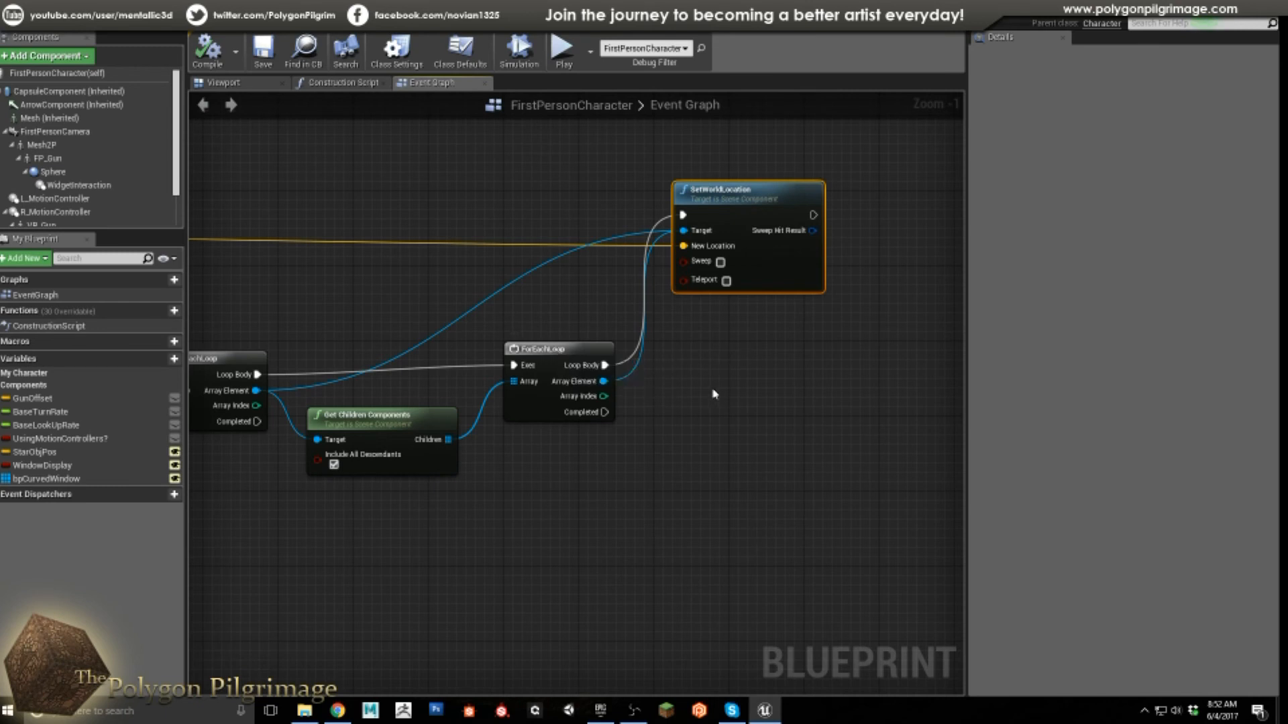
scroll(574, 329, "down", 1)
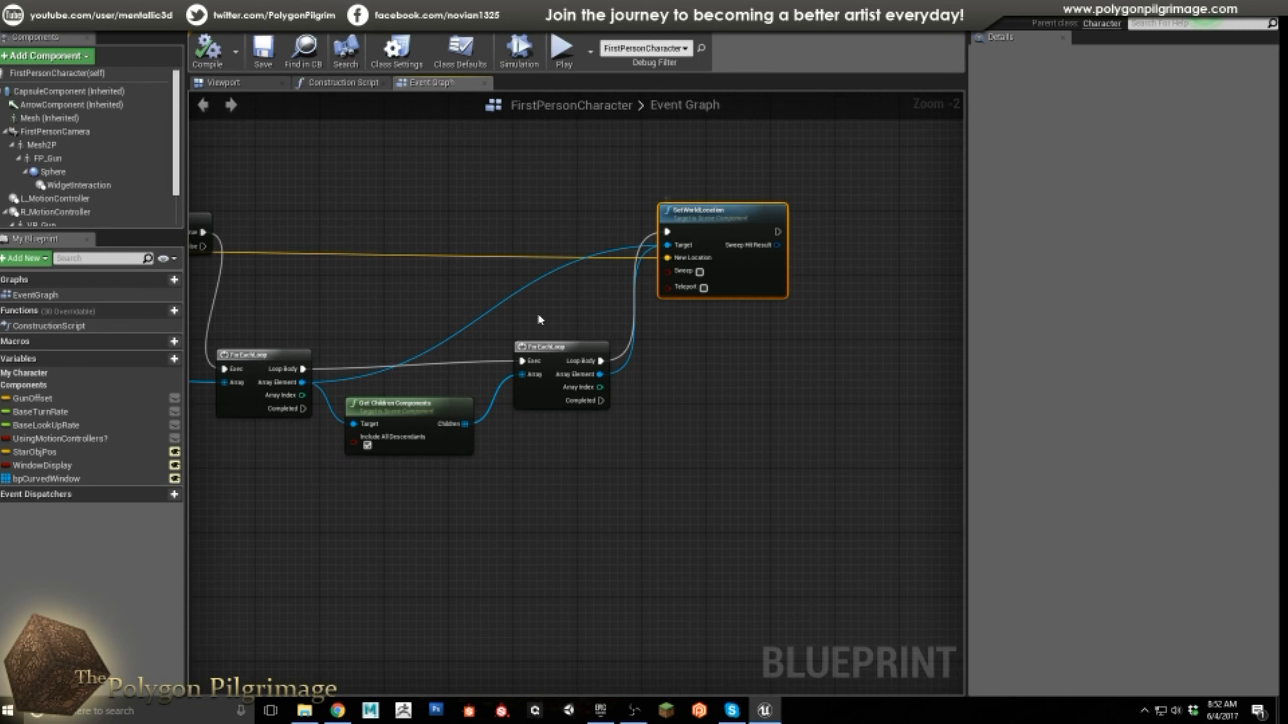
Step: Review the upper and lower trace chains together, returning to the StarField string comparison in the upper one
scroll(540, 324, "down", 2)
scroll(444, 318, "down", 2)
right_click_drag(419, 313, 571, 318)
scroll(570, 320, "up", 2)
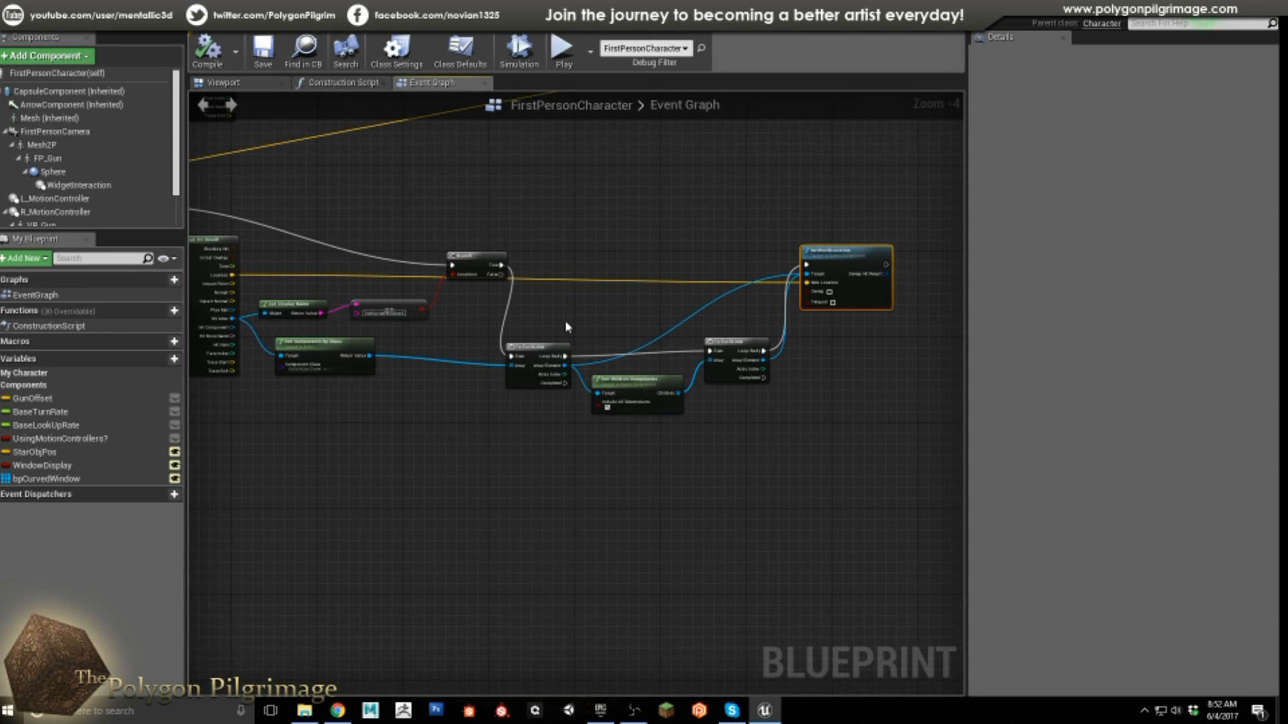
right_click_drag(495, 180, 634, 375)
right_click_drag(475, 306, 728, 384)
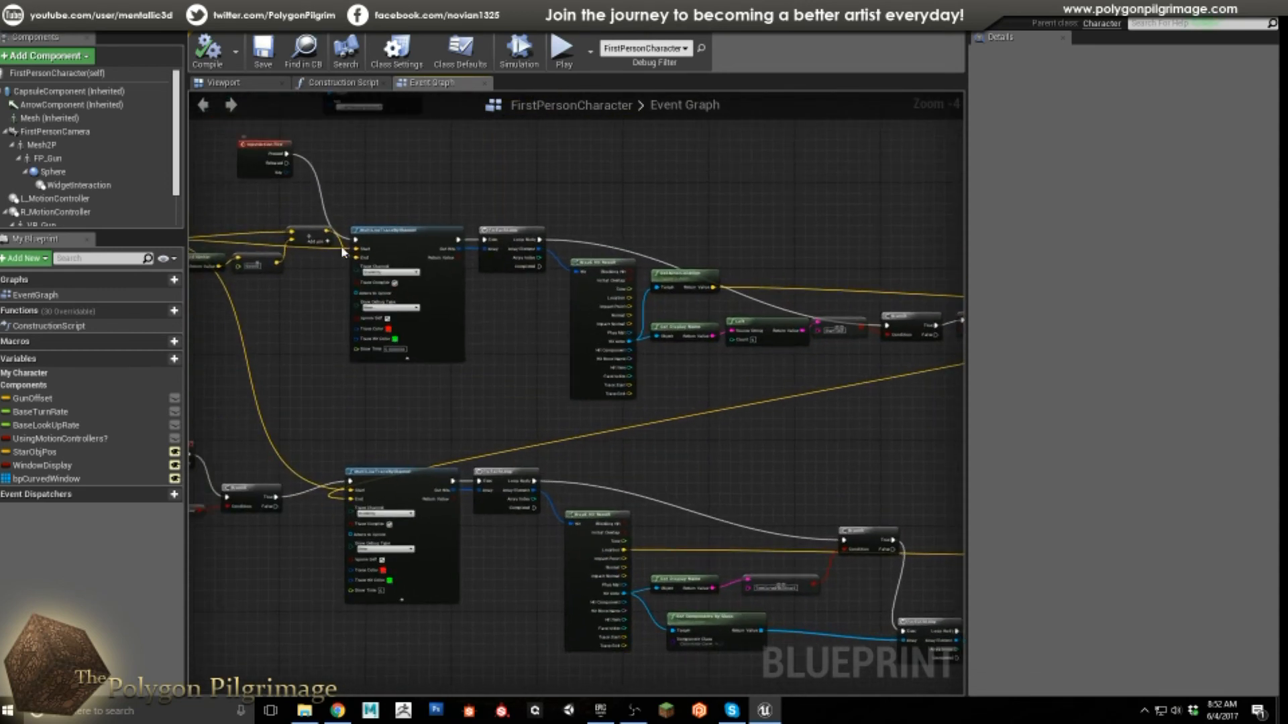
scroll(574, 332, "up", 2)
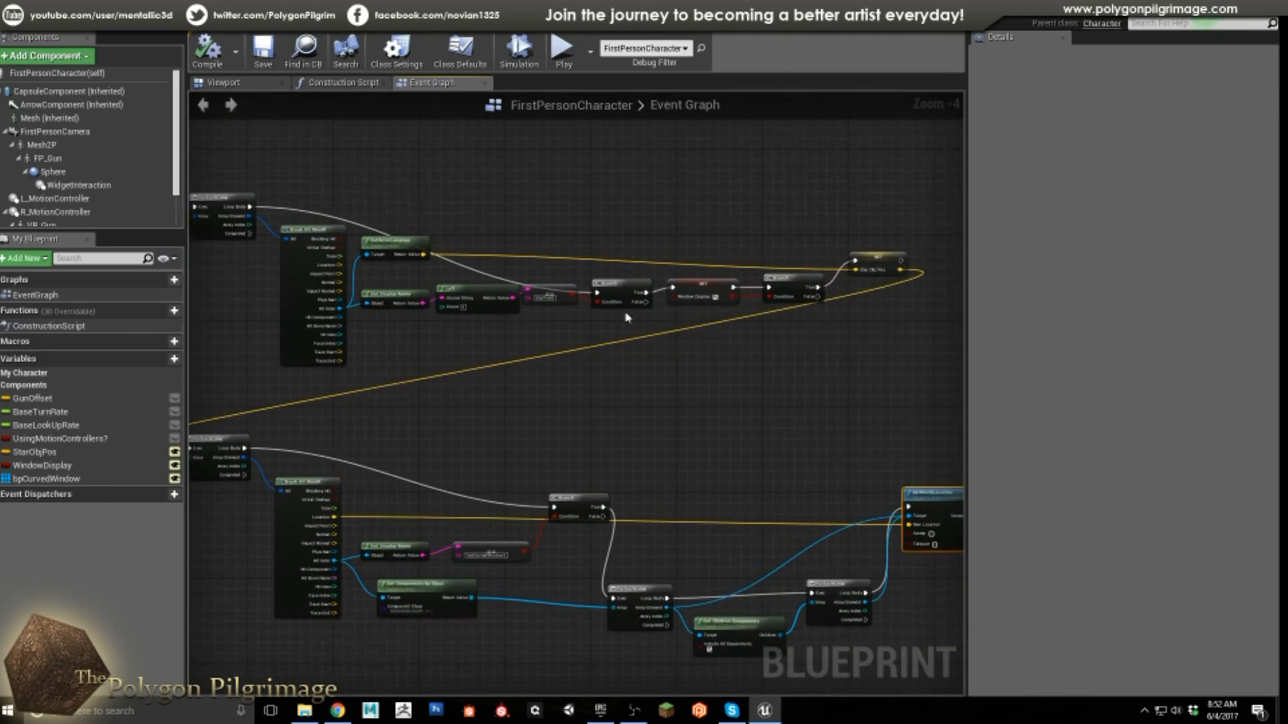
scroll(534, 315, "up", 1)
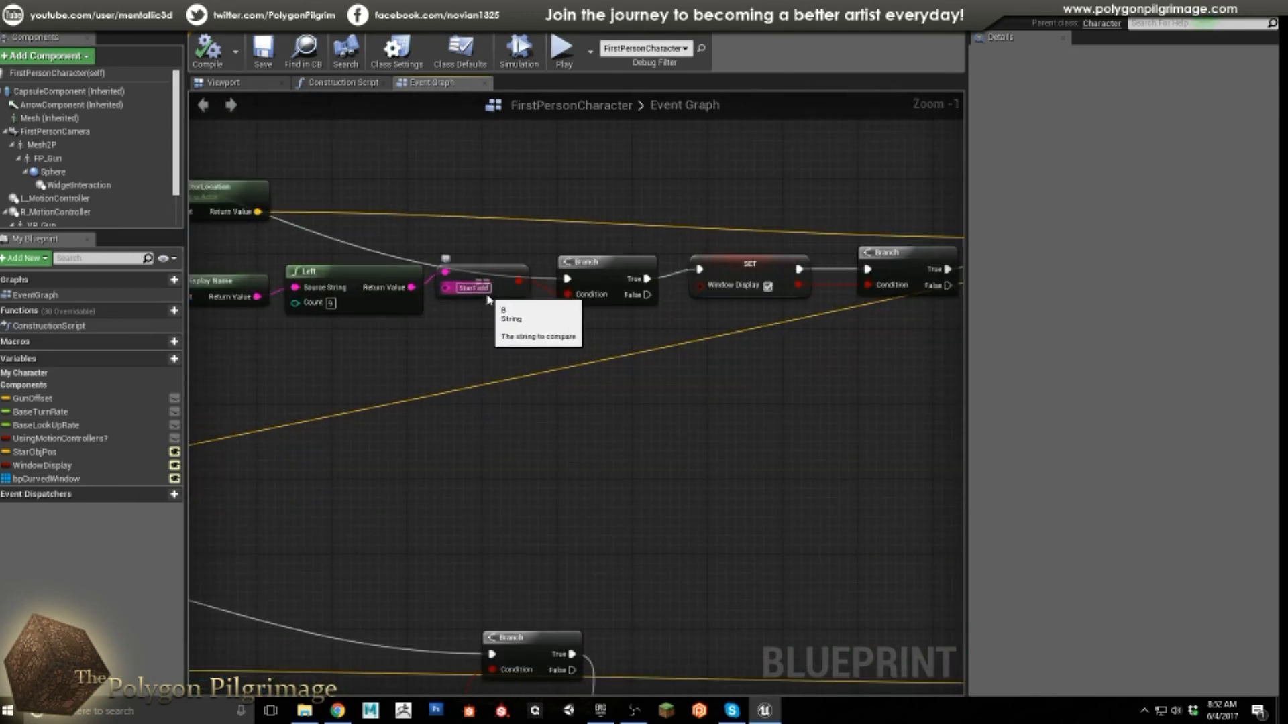
Step: Inspect the Star Obj Pos setter and follow its output back to the lower trace
scroll(503, 299, "down", 2)
right_click_drag(932, 293, 752, 312)
scroll(754, 314, "up", 1)
left_click(758, 270)
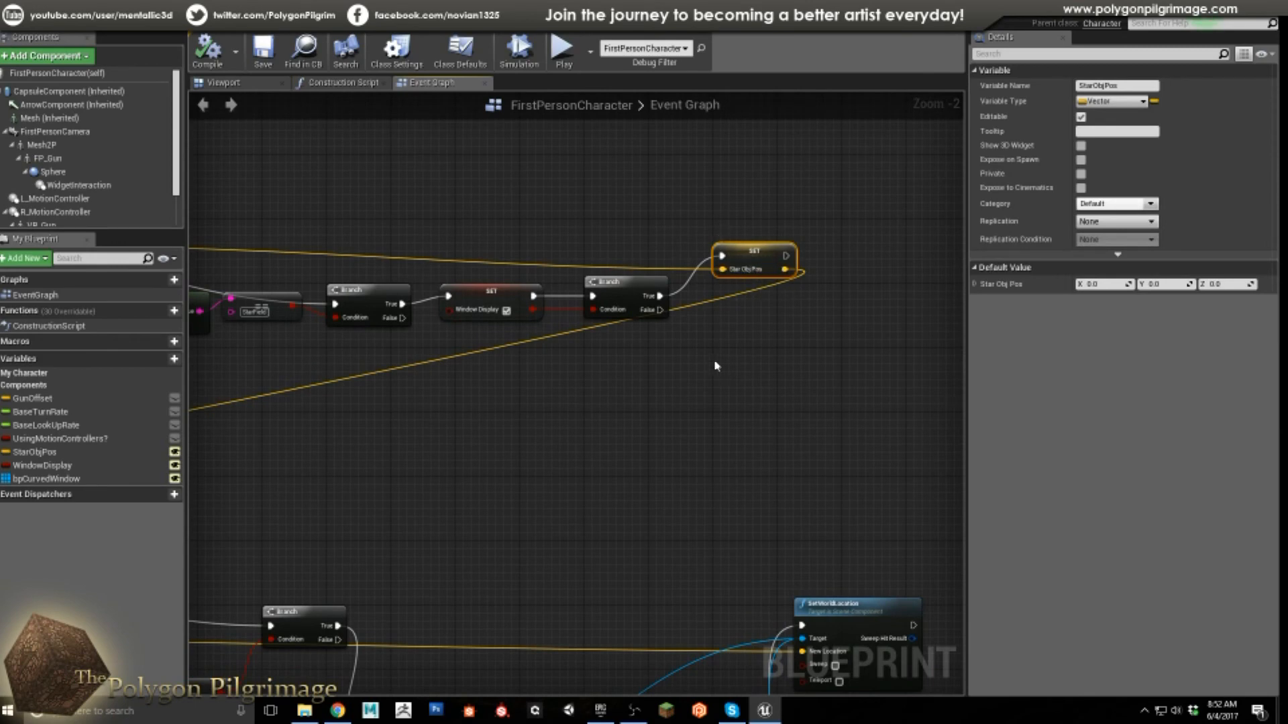
right_click_drag(631, 364, 738, 316)
scroll(582, 335, "down", 4)
right_click_drag(436, 381, 633, 319)
scroll(436, 350, "up", 2)
scroll(439, 345, "up", 1)
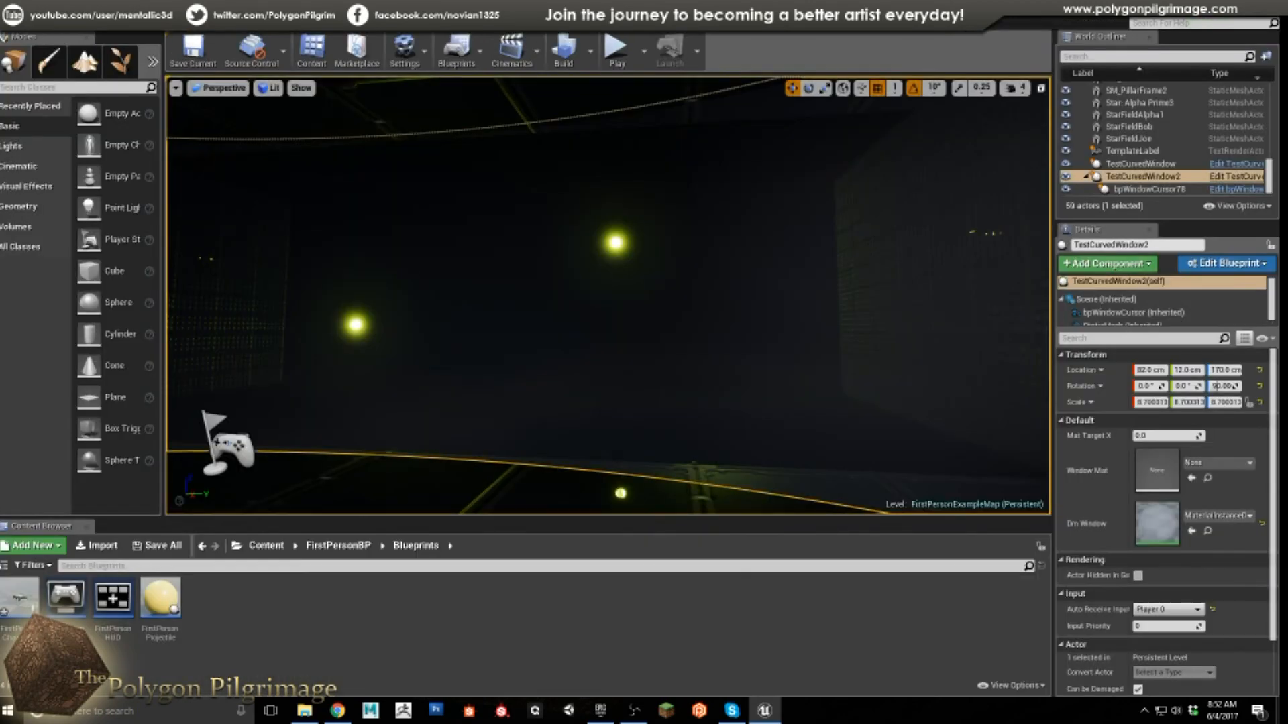
Step: In the level editor, duplicate StarFieldJoe to about Y -59 cm, Z 267 cm and rename the copy StarFieldFrank
right_click_drag(677, 329, 459, 349)
left_click(604, 306)
right_click_drag(604, 306, 768, 332)
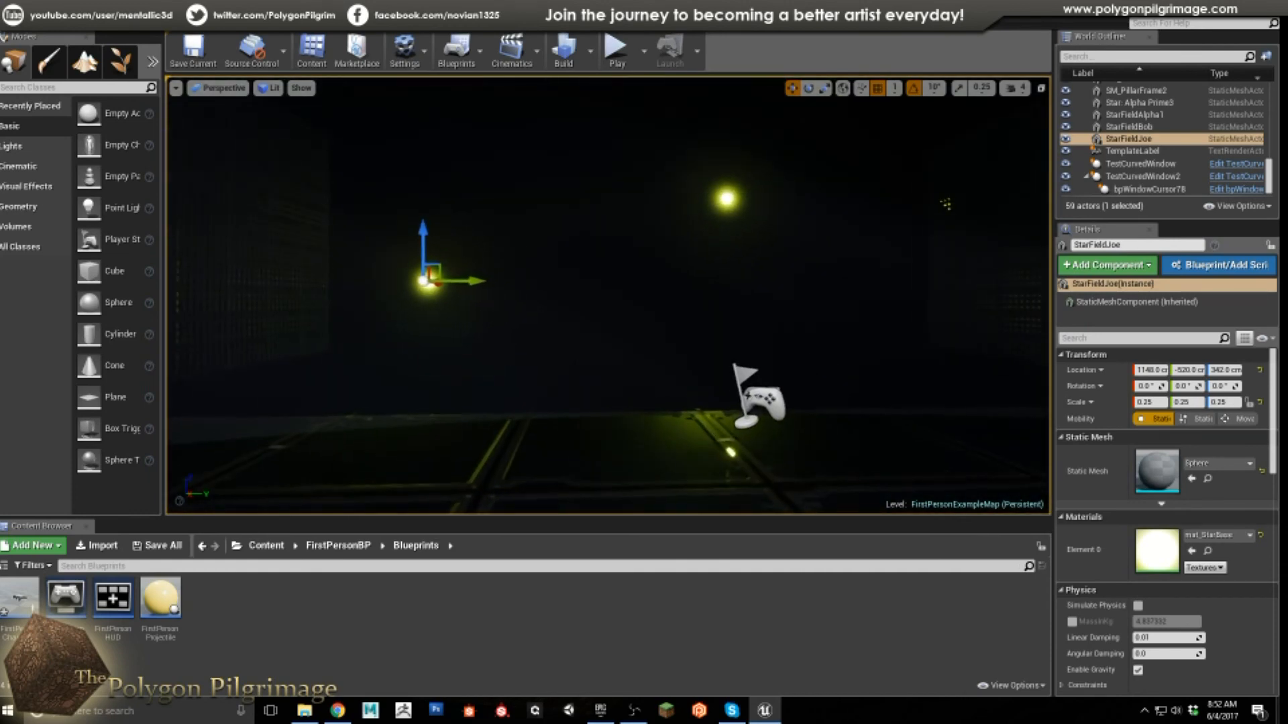
left_click_drag(477, 282, 644, 304, "alt")
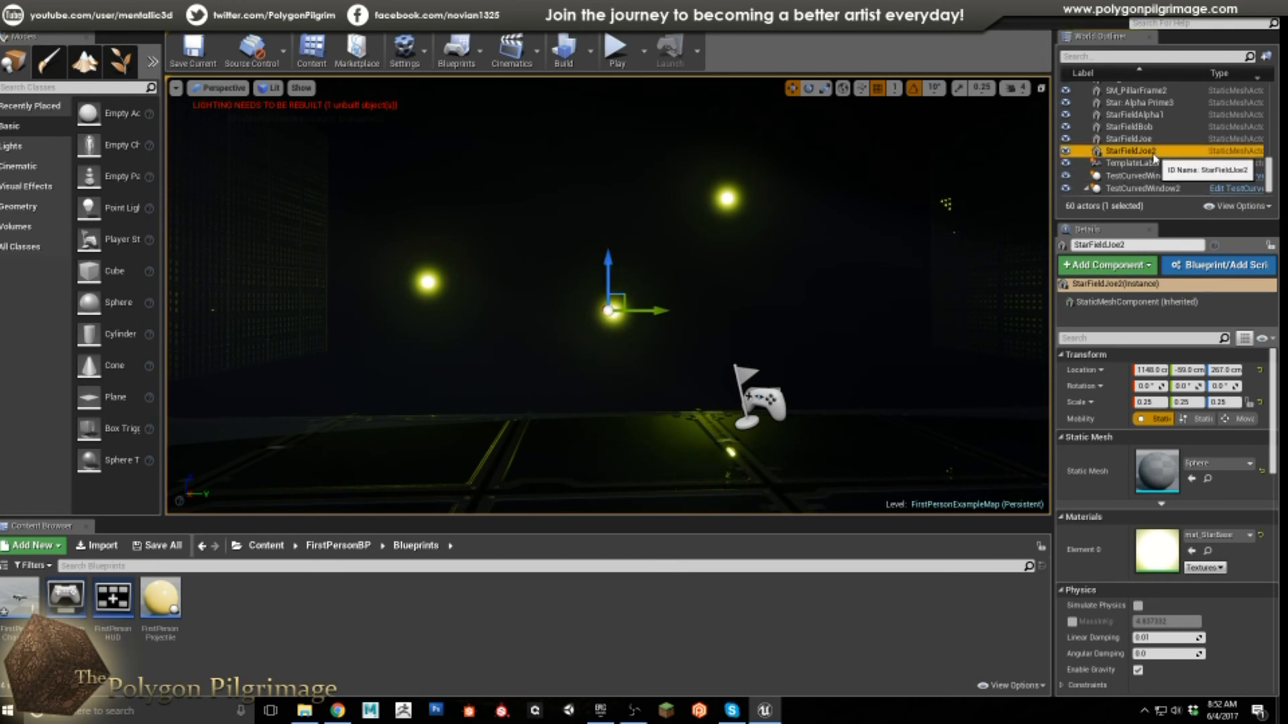
left_click(1135, 246)
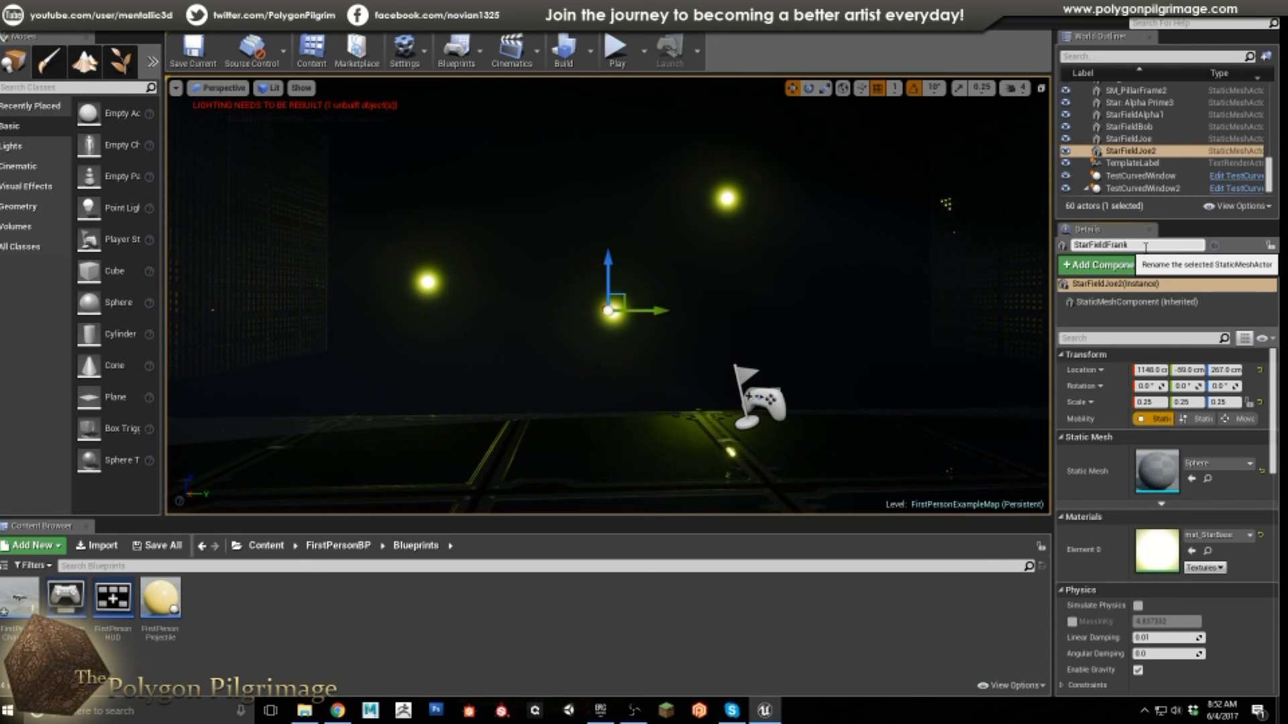
key("Return")
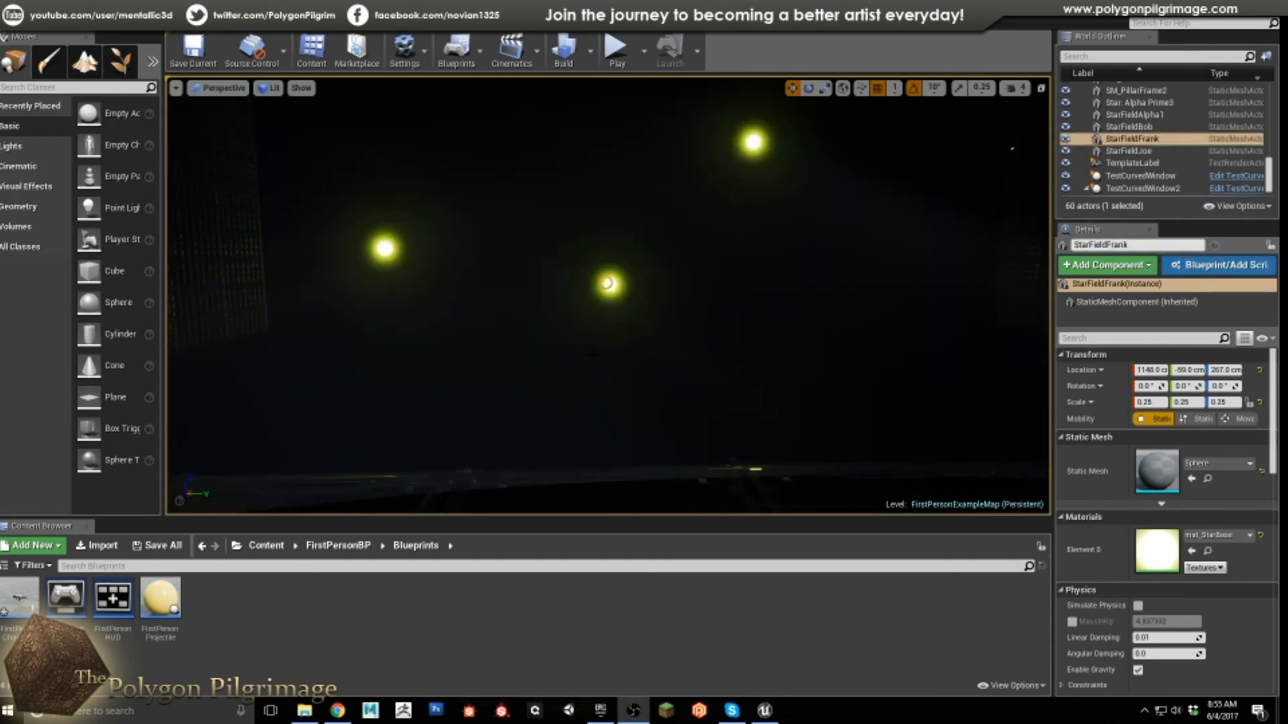
Step: Run a play session in front of StarFieldFrank, testing the ring cursor on it from near and farther away, and stop
mouse_move(593, 354)
right_mouse_down()
mouse_move(556, 329)
mouse_move(611, 342)
right_mouse_up()
key("w")
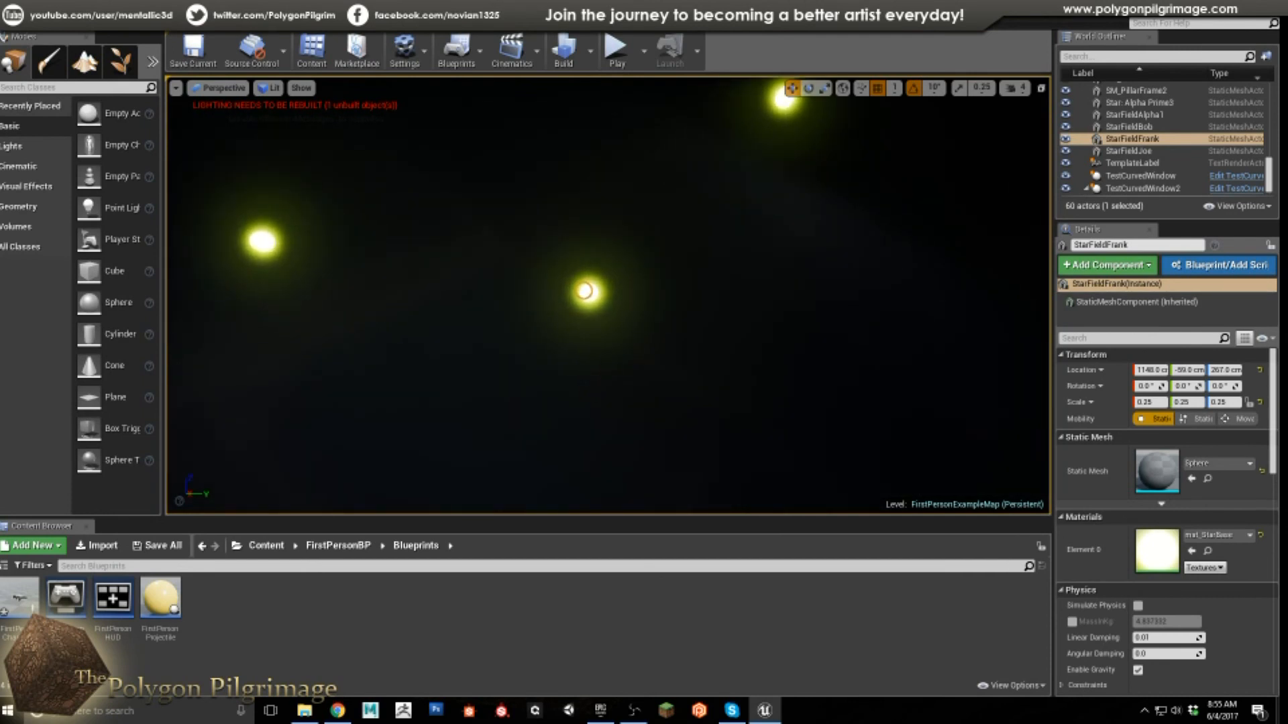
key("s")
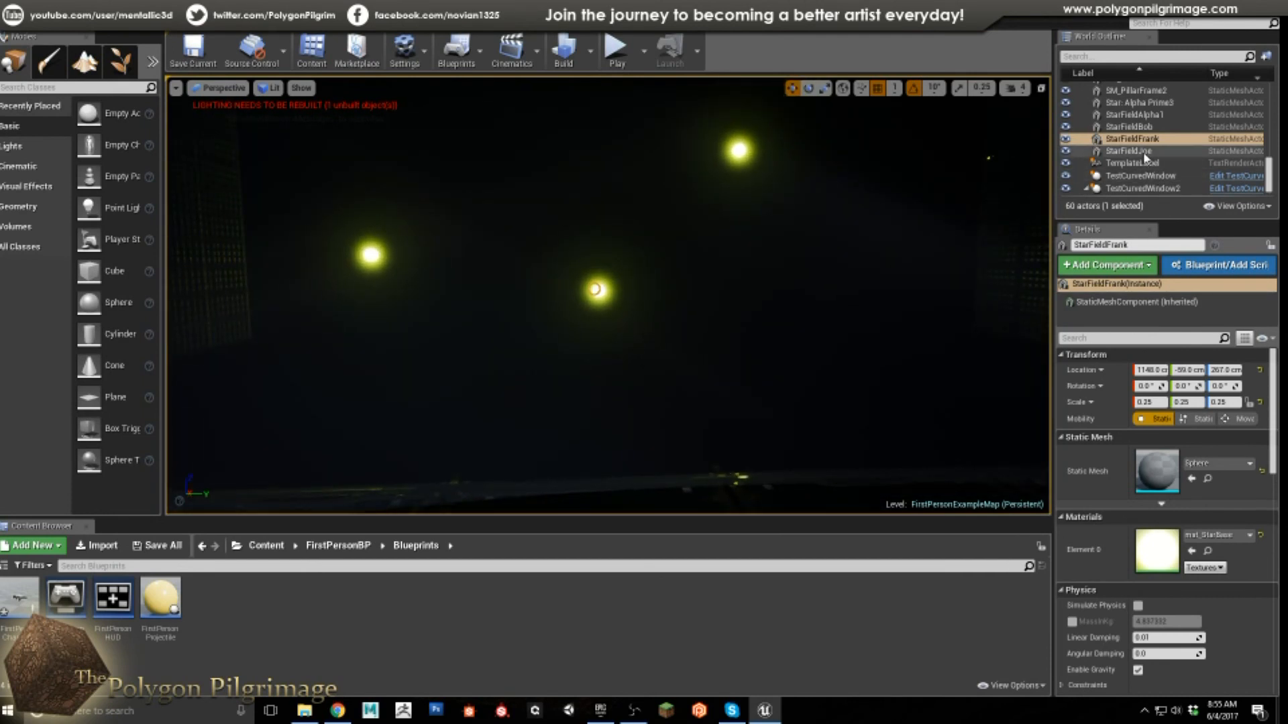
key("w")
right_click_drag(619, 308, 623, 306)
left_click(615, 48)
key("w")
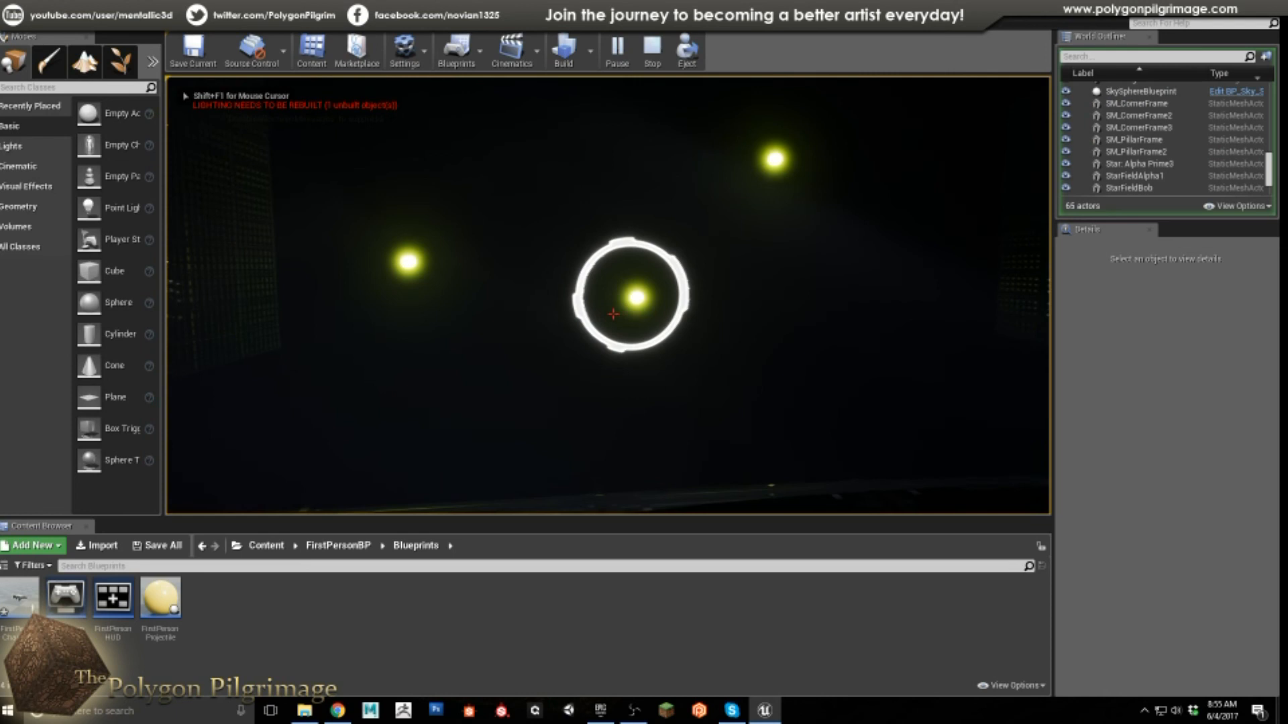
key("s")
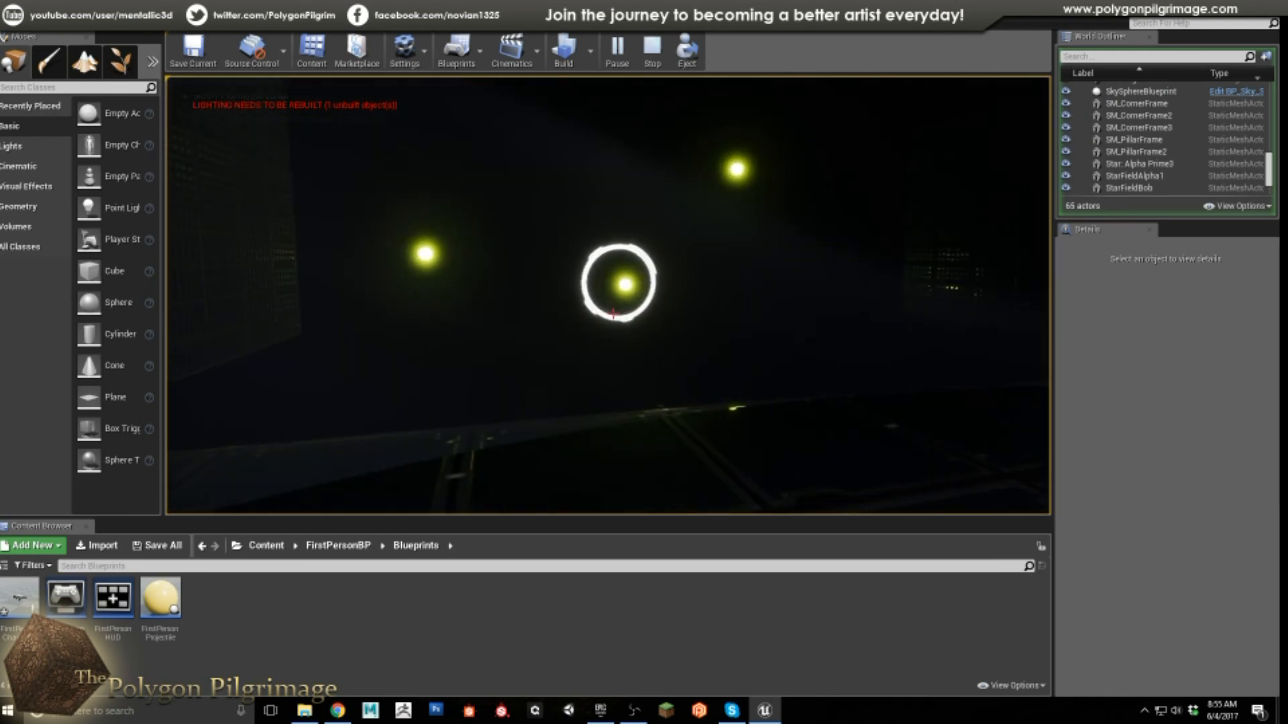
key("Escape")
Step: Rename the StarFieldFrank actor to StarFrank and save the current level
left_click(1133, 139)
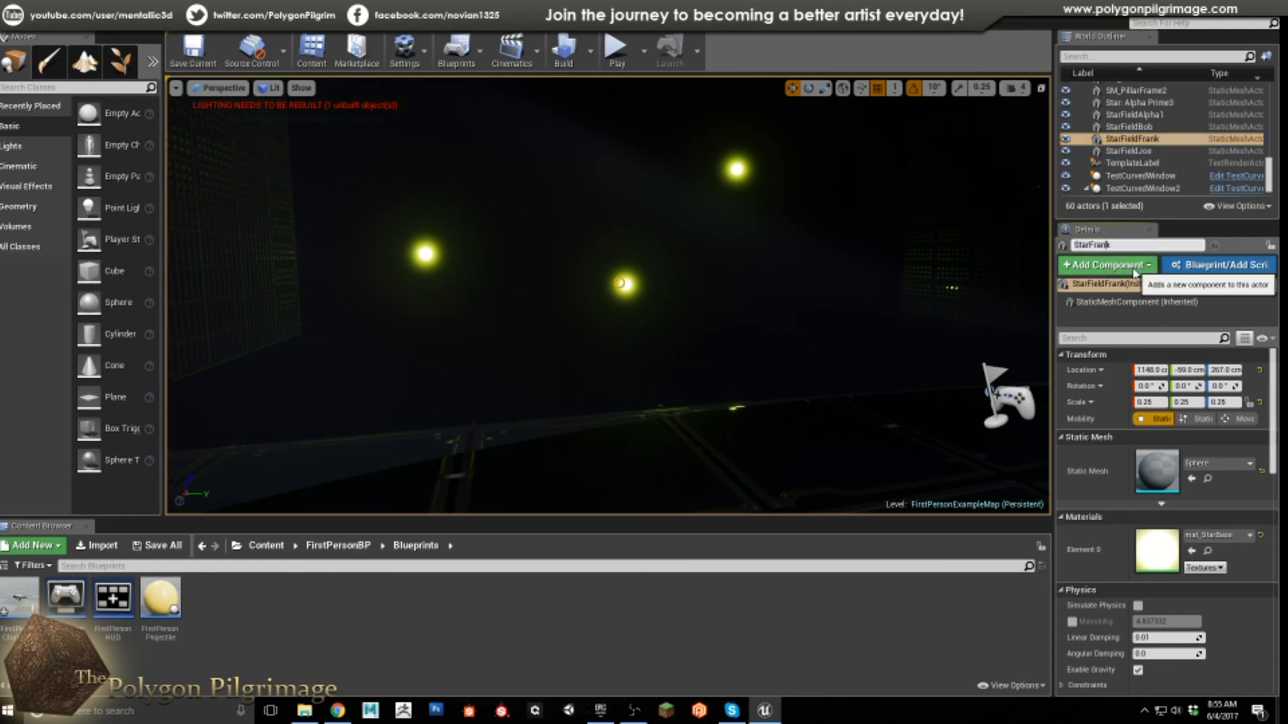
key("Return")
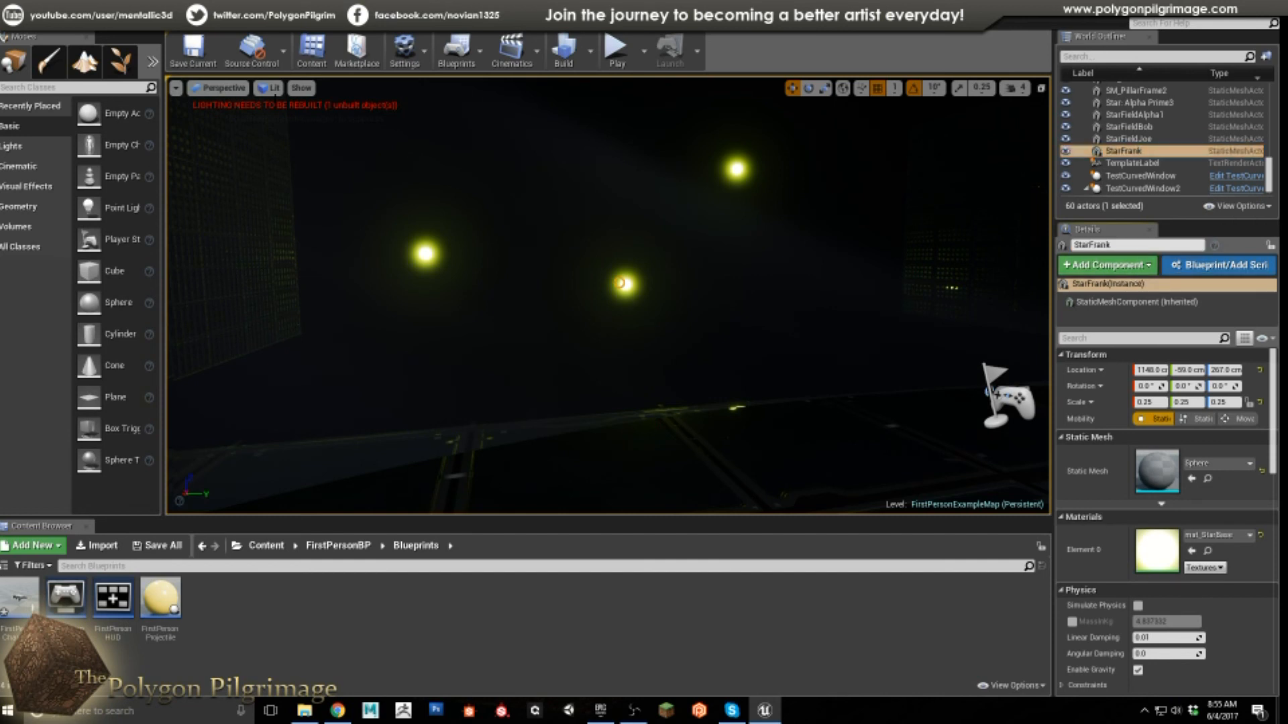
left_click(193, 48)
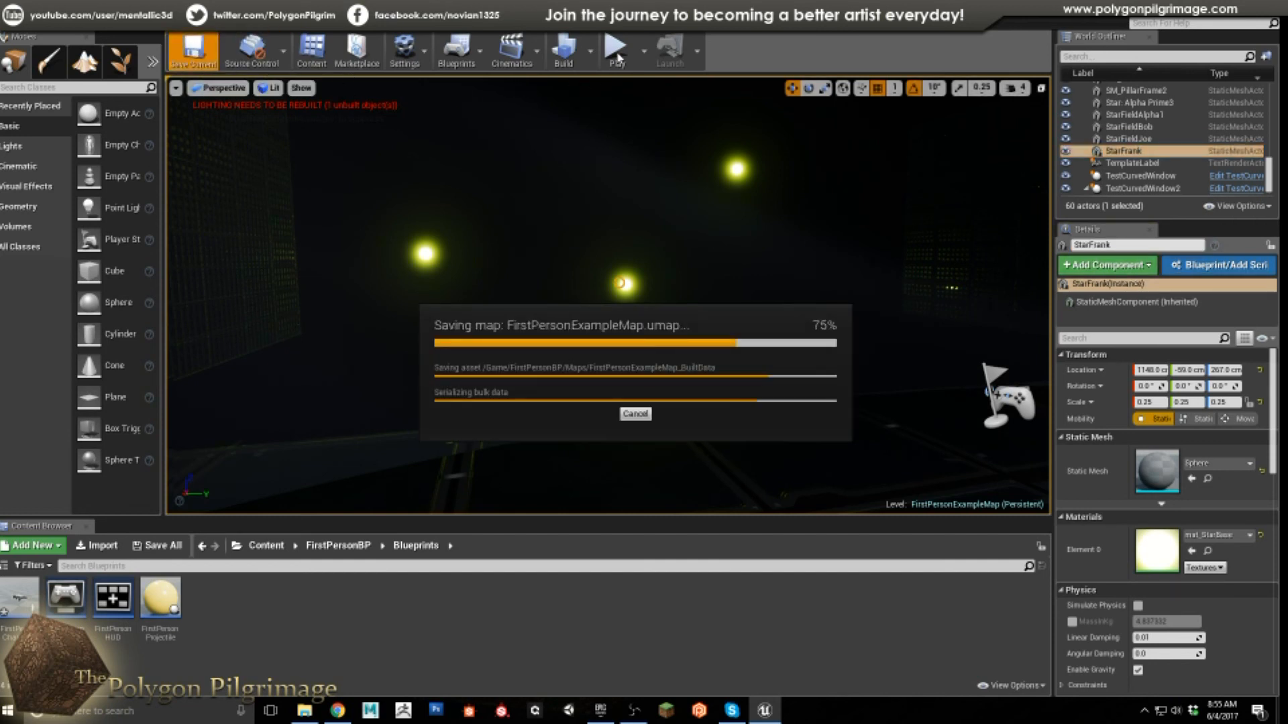
Step: Run a play session testing the ring cursor on StarFrank and its neighbouring stars from near, farther back and sideways, and stop it
left_click(617, 52)
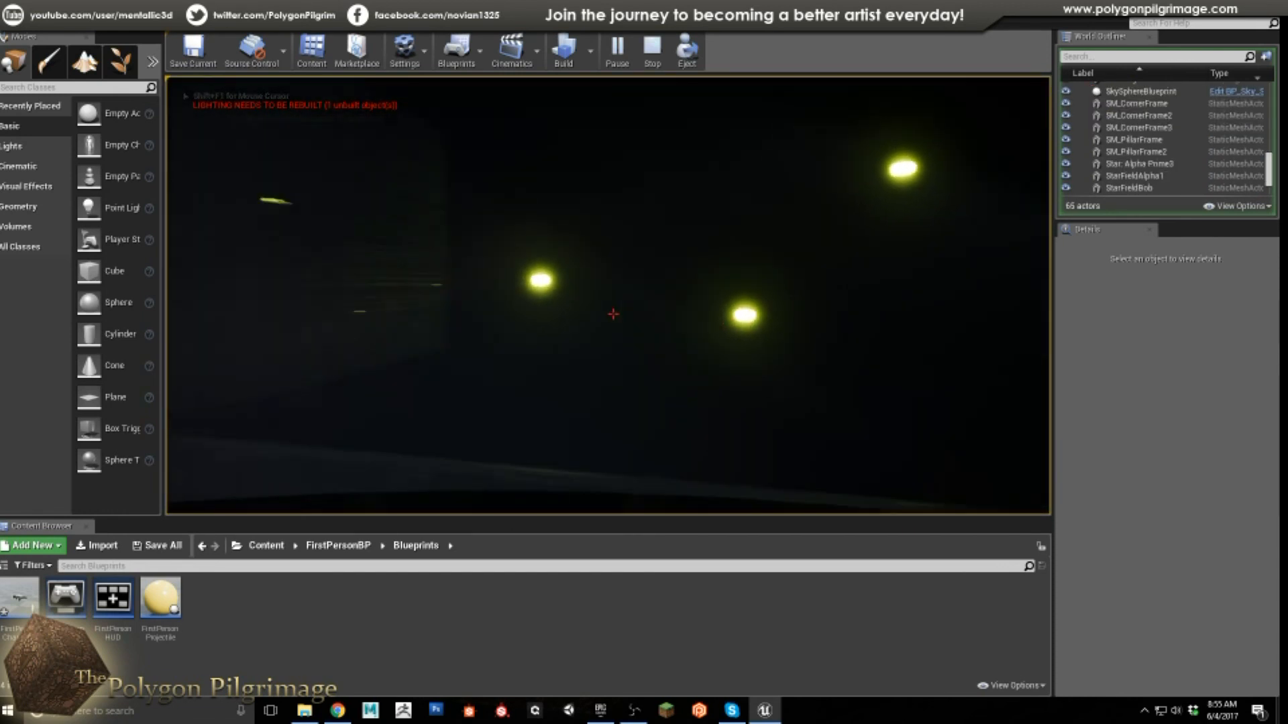
left_click(612, 314)
left_click(612, 314)
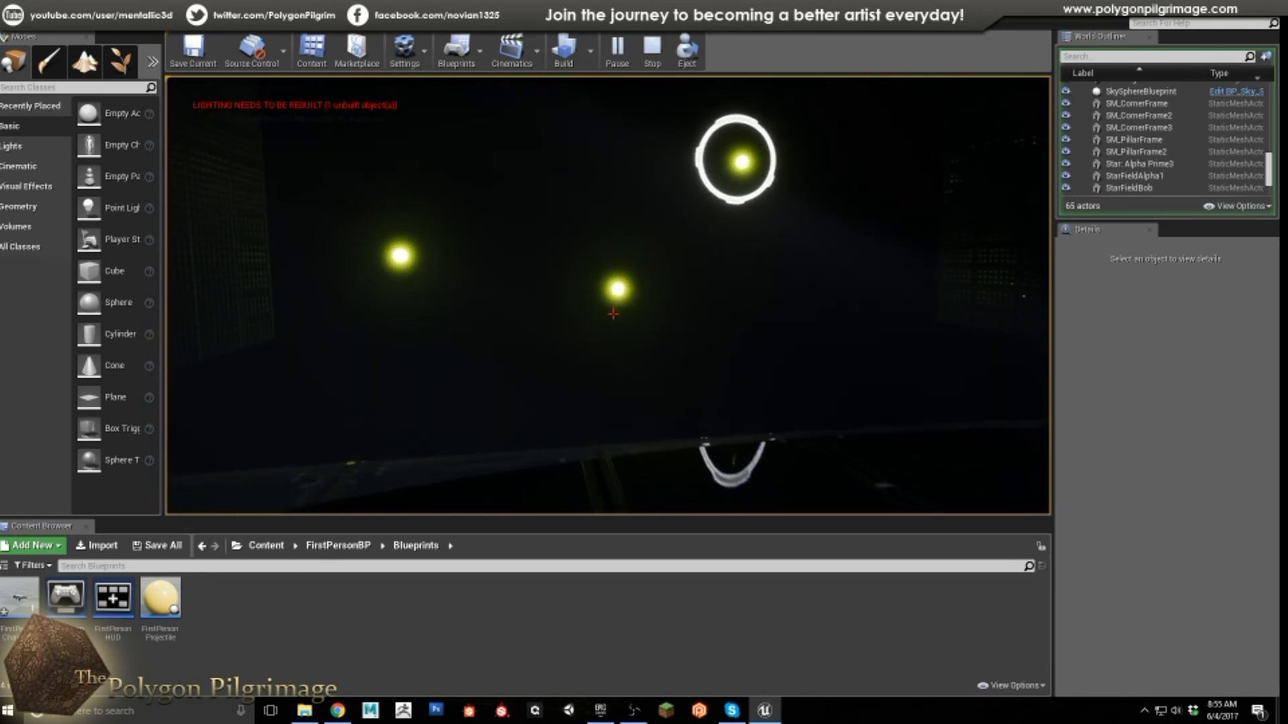
key("s")
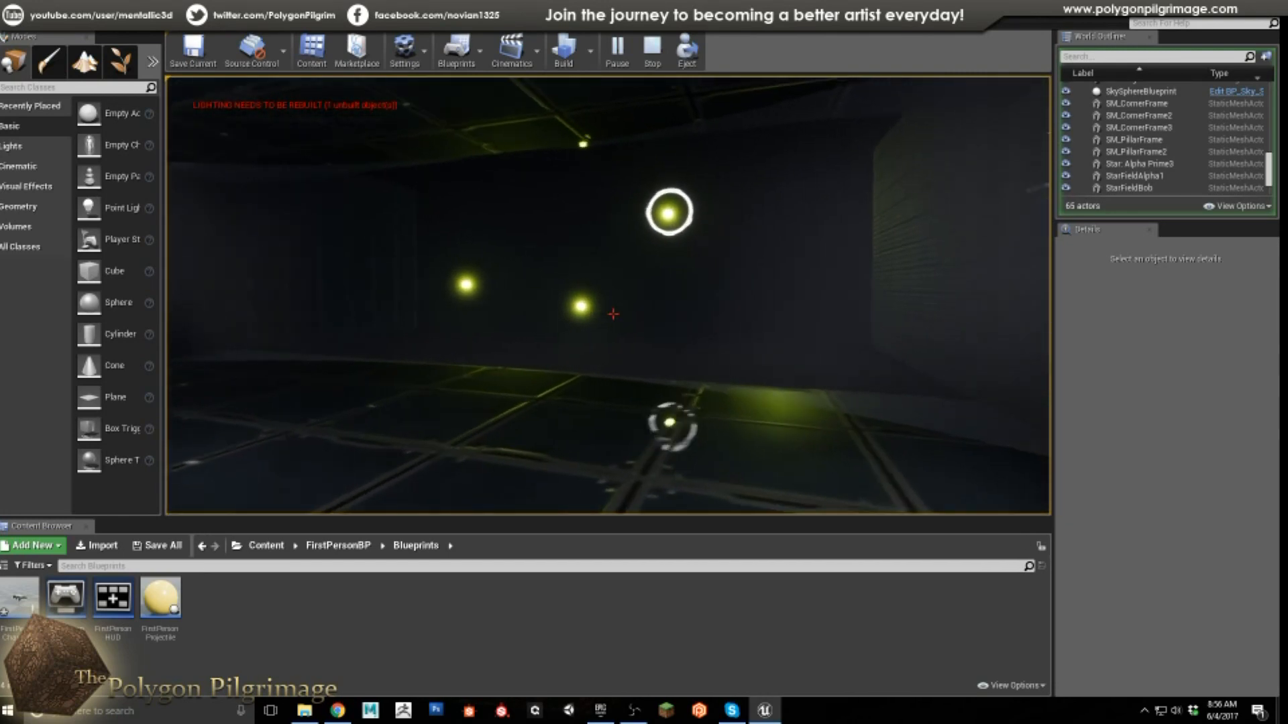
key("s")
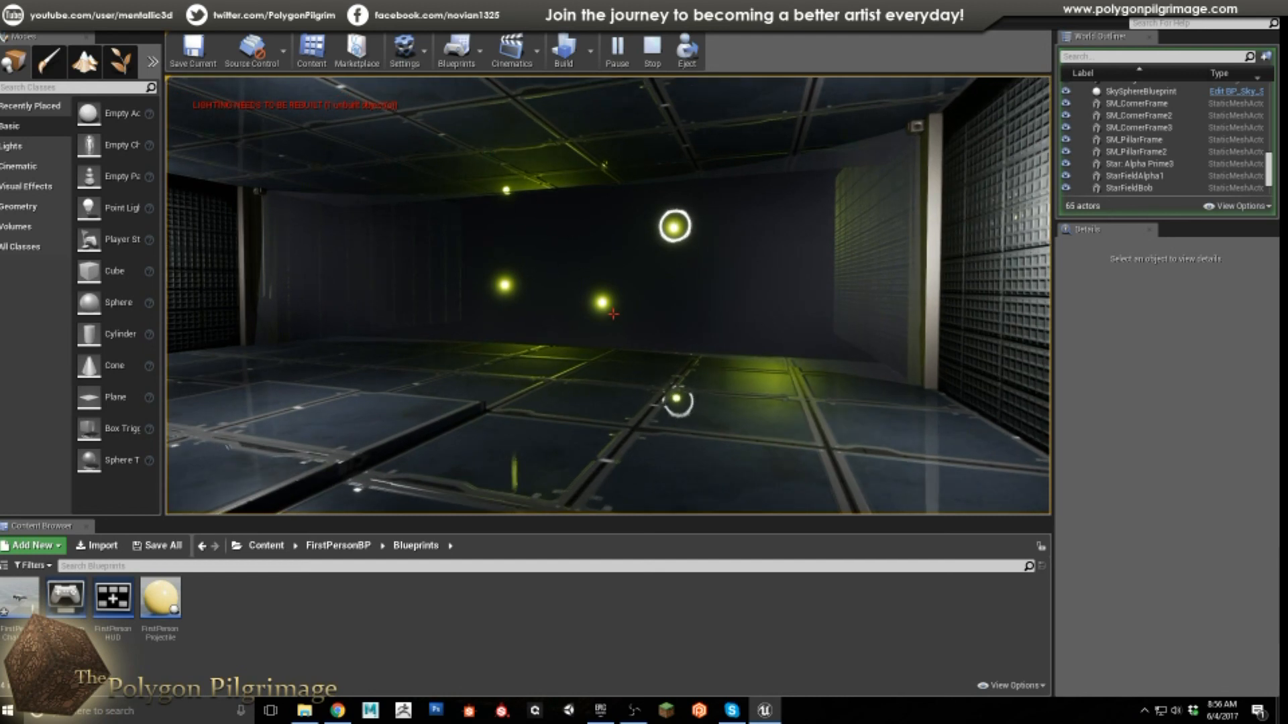
key("w")
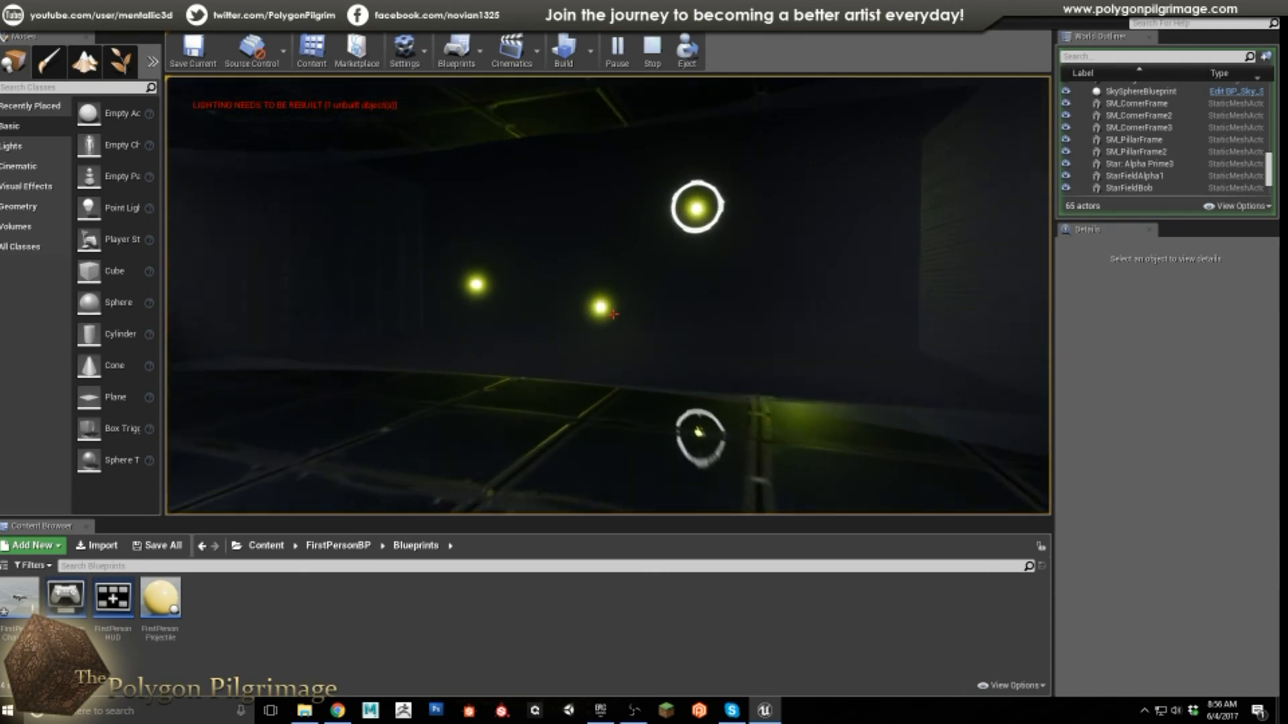
key("s")
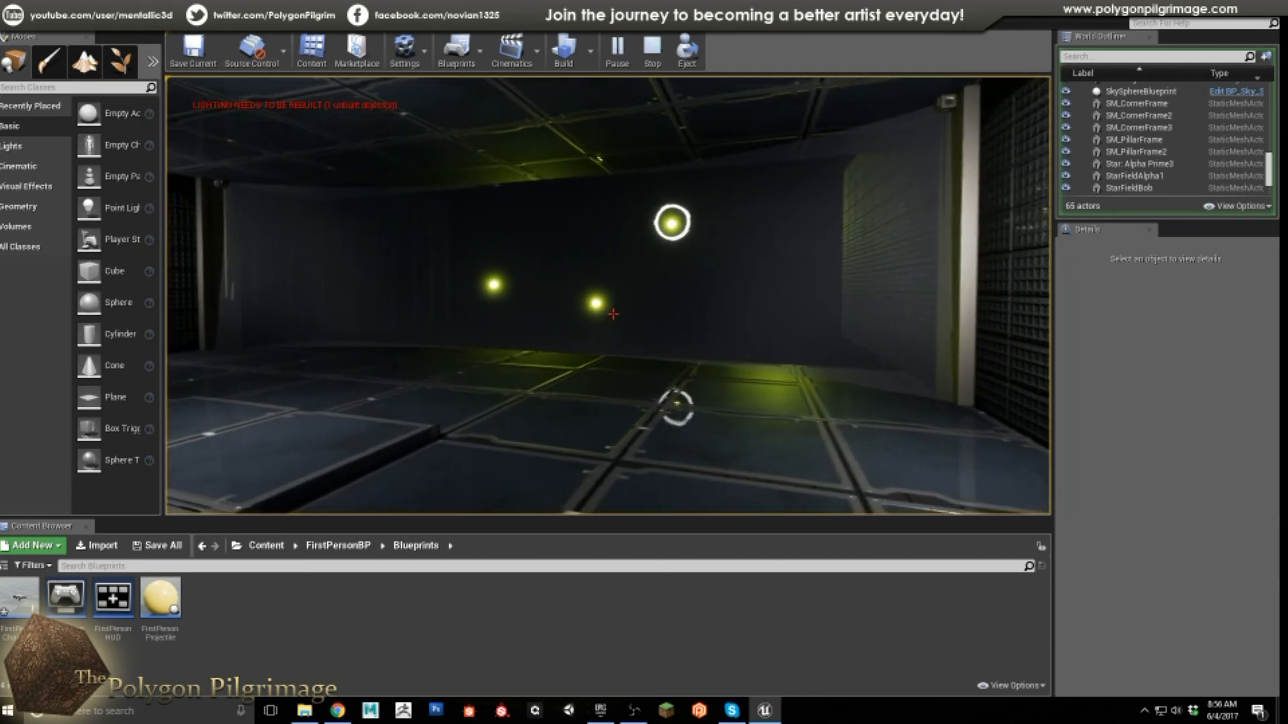
key("a")
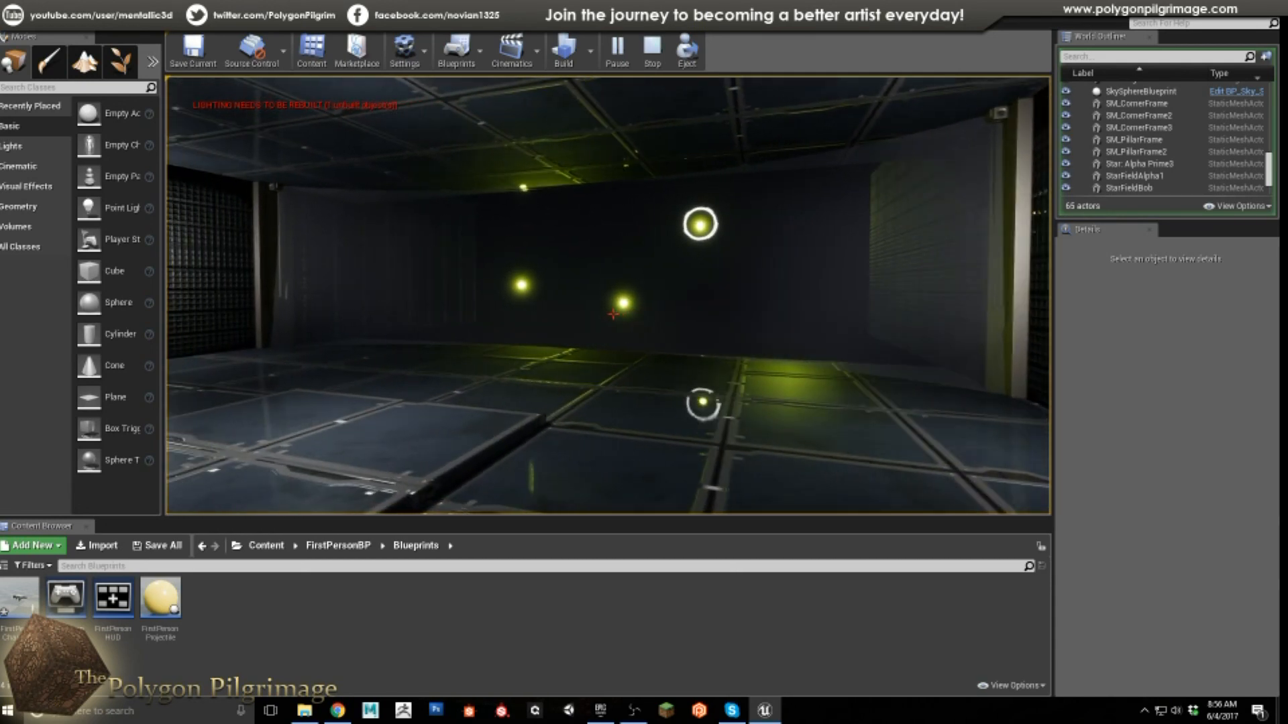
key("d")
key("Escape")
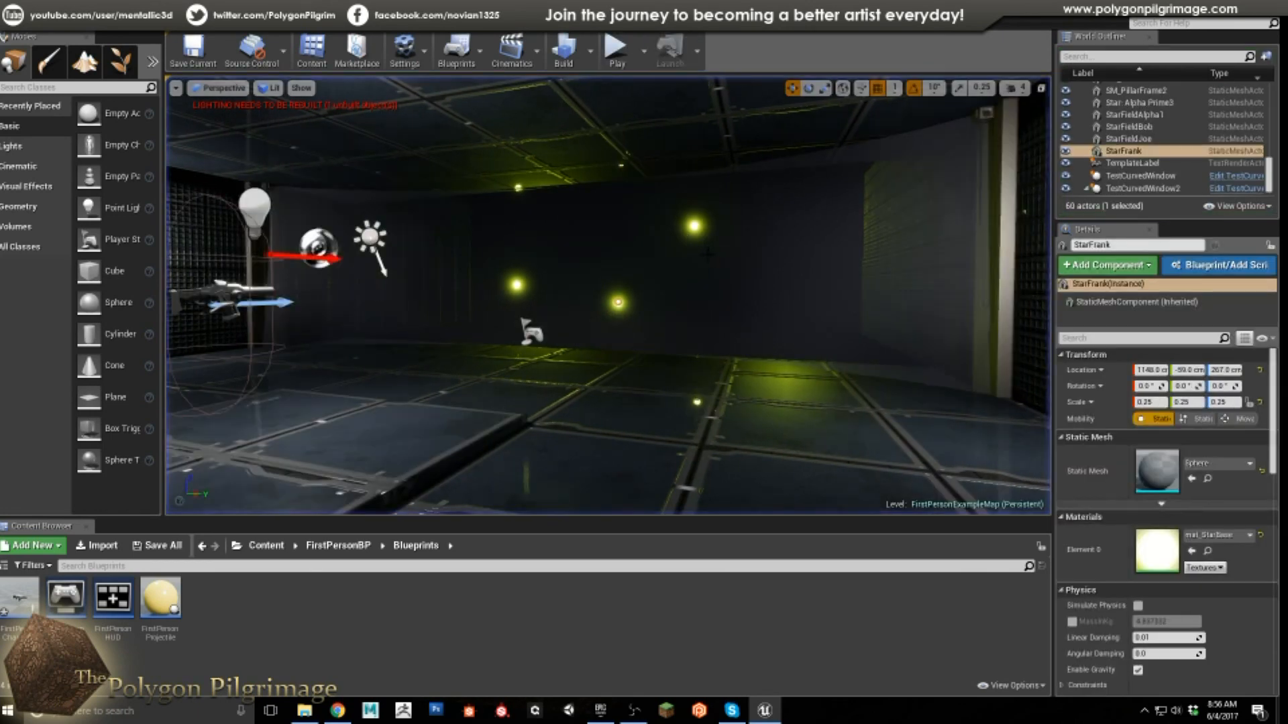